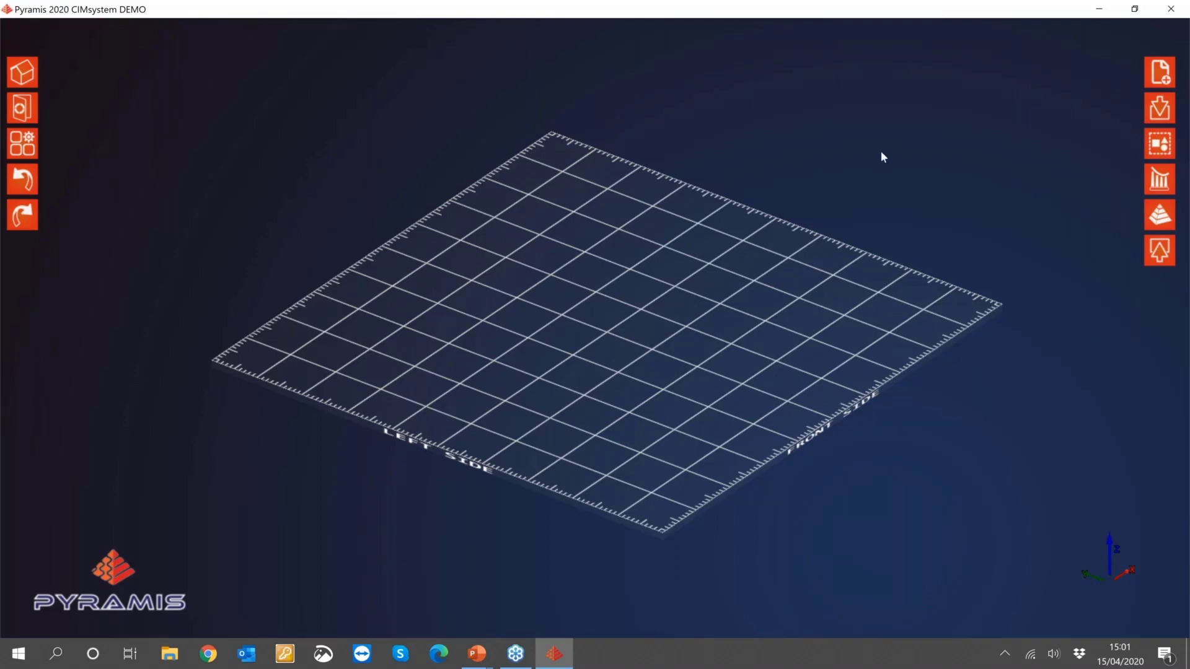
- Start a new project and open its project name for editing
middle_drag(709, 299, 571, 406)
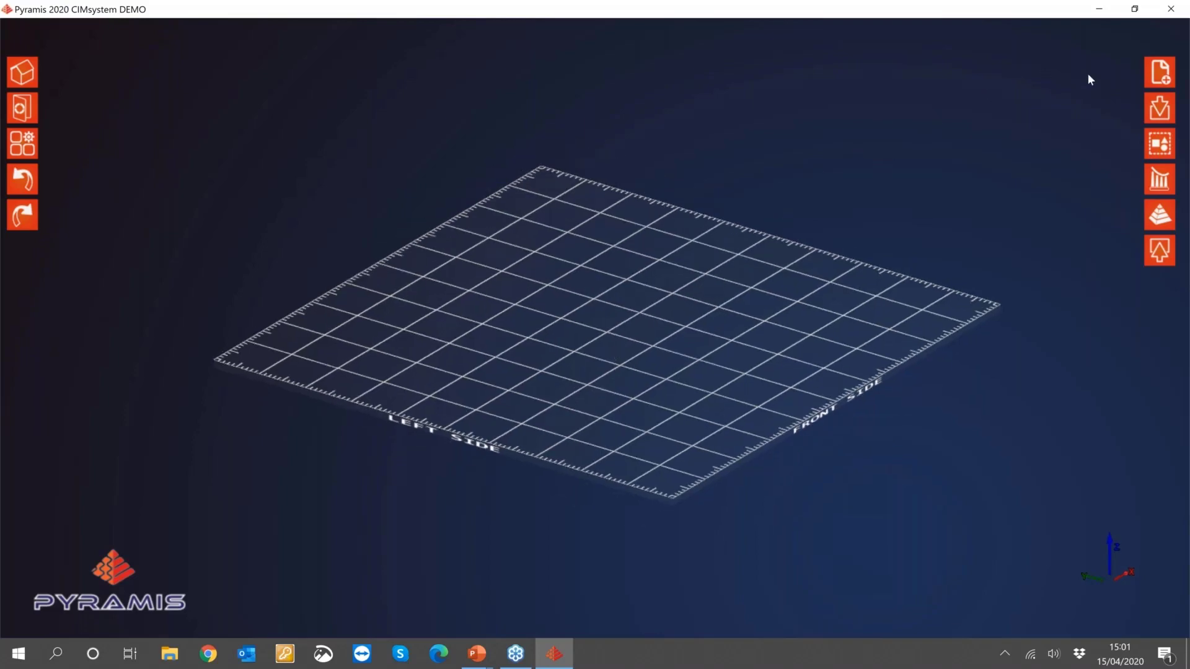
click(1156, 75)
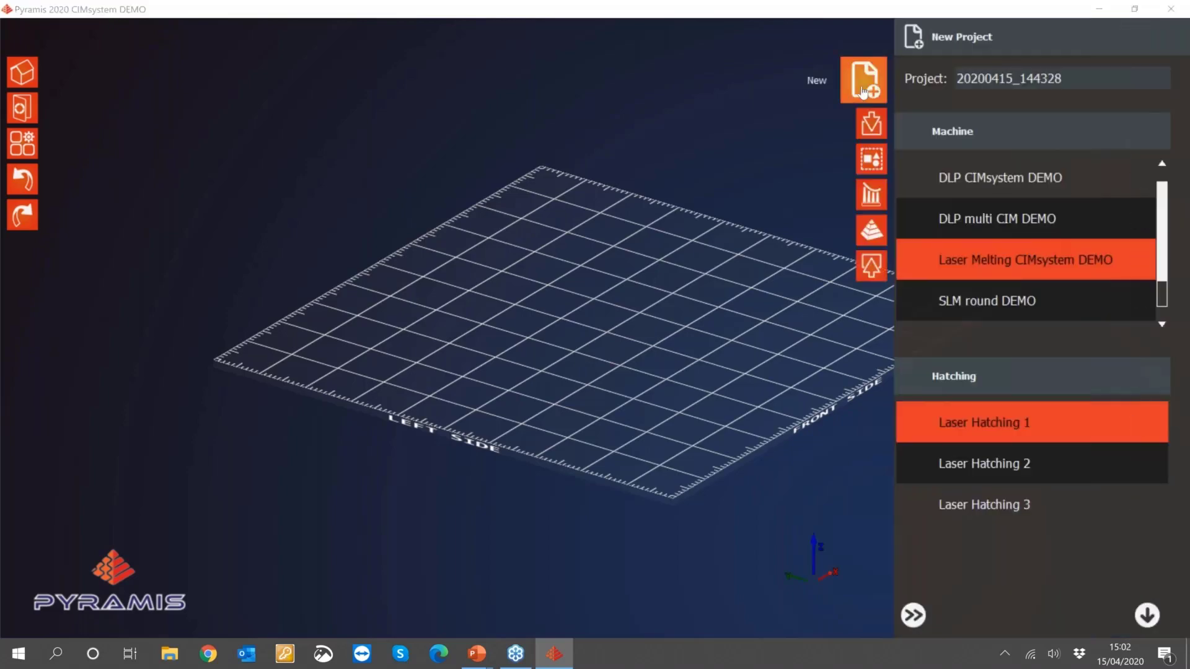
drag(1092, 80, 926, 77)
click(1069, 78)
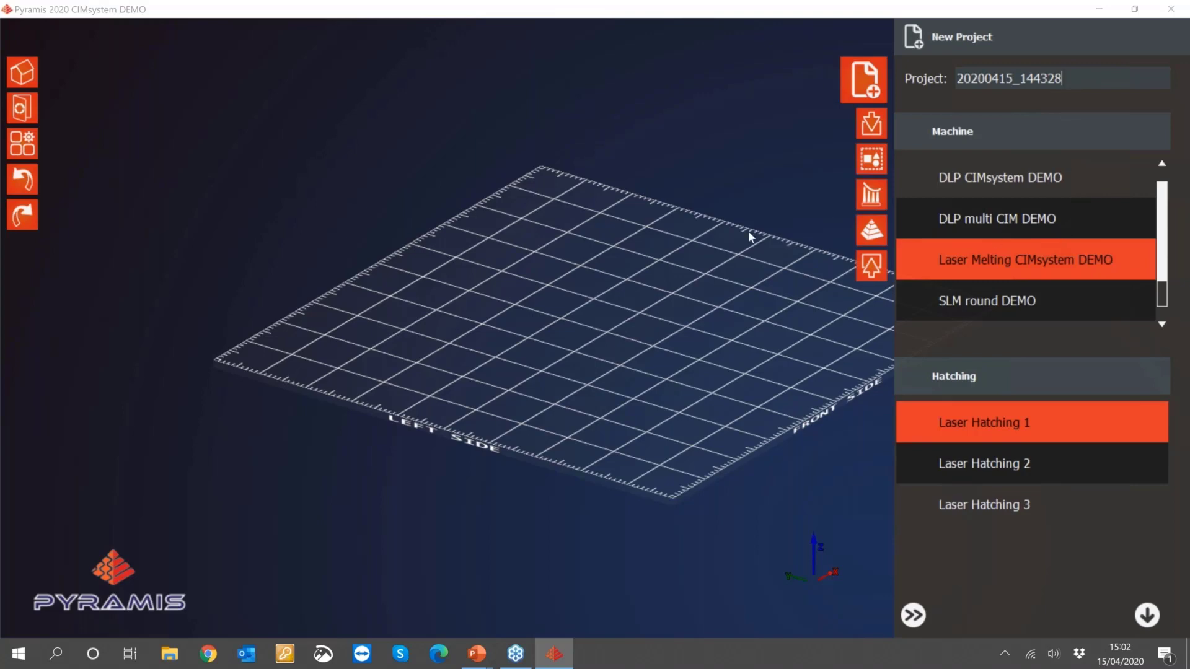
click(1005, 179)
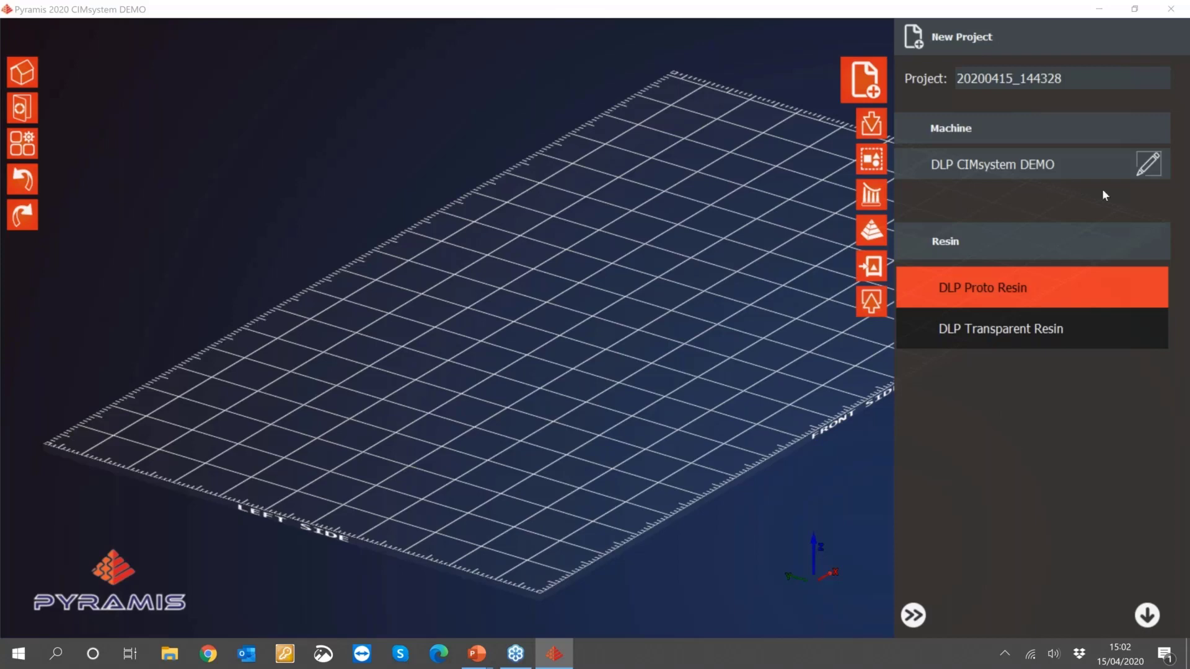
click(1146, 166)
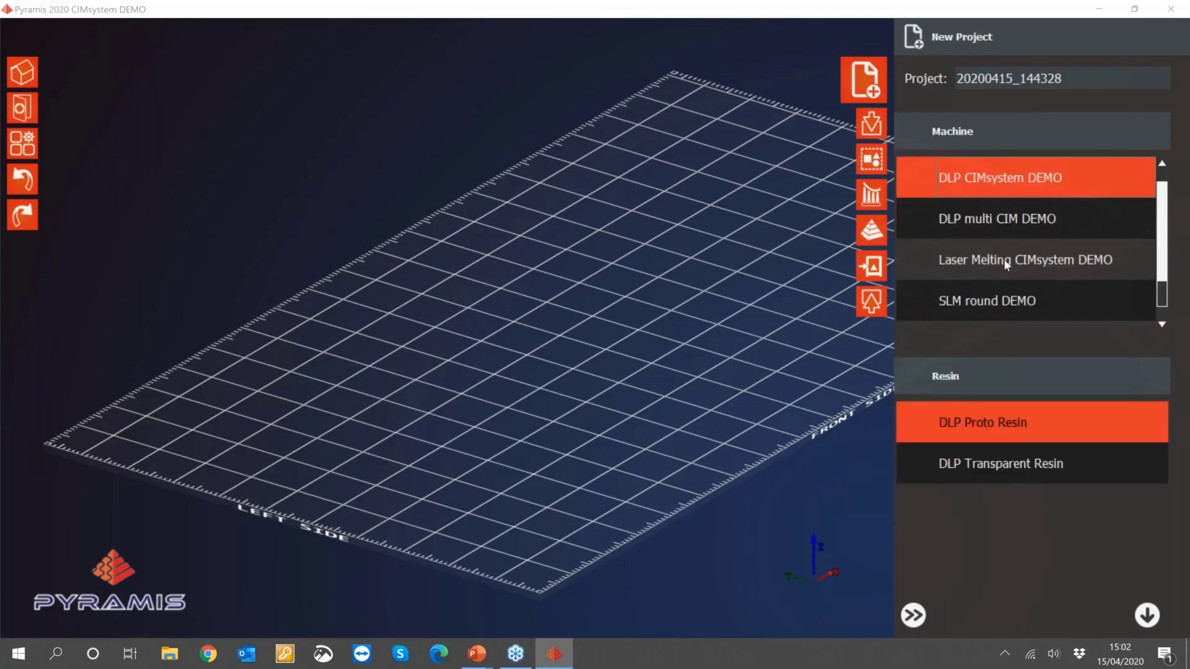
click(1006, 260)
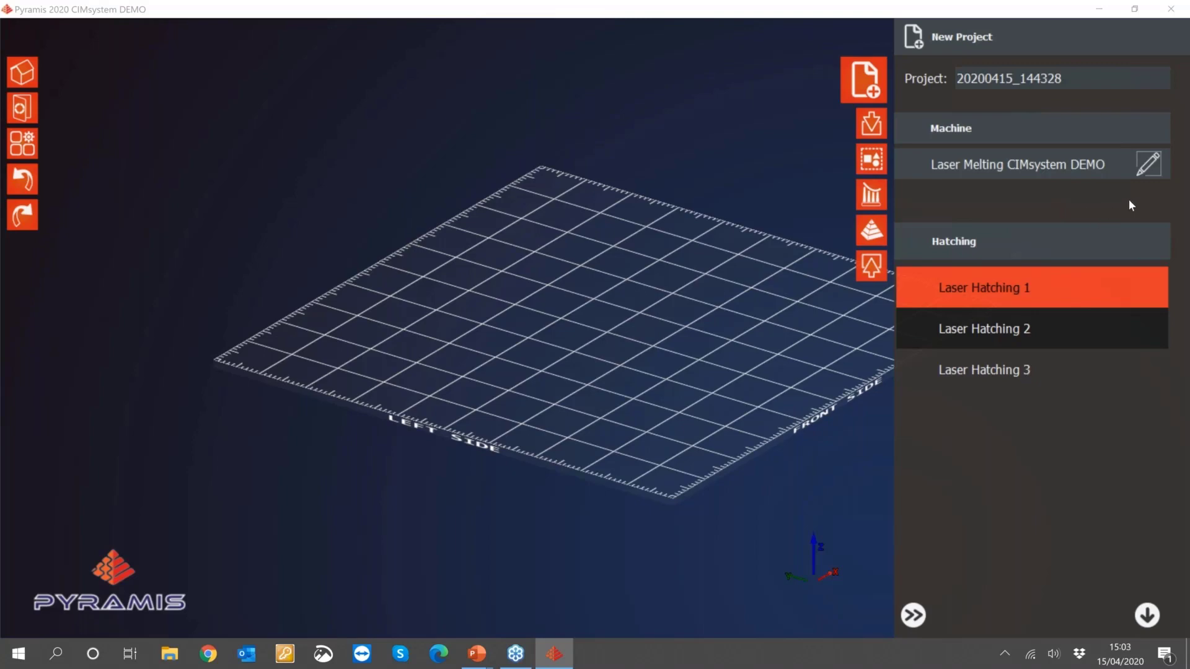
- Set the project's machine to DLP CIMsystem DEMO with DLP Proto Resin and proceed to importing
click(1145, 165)
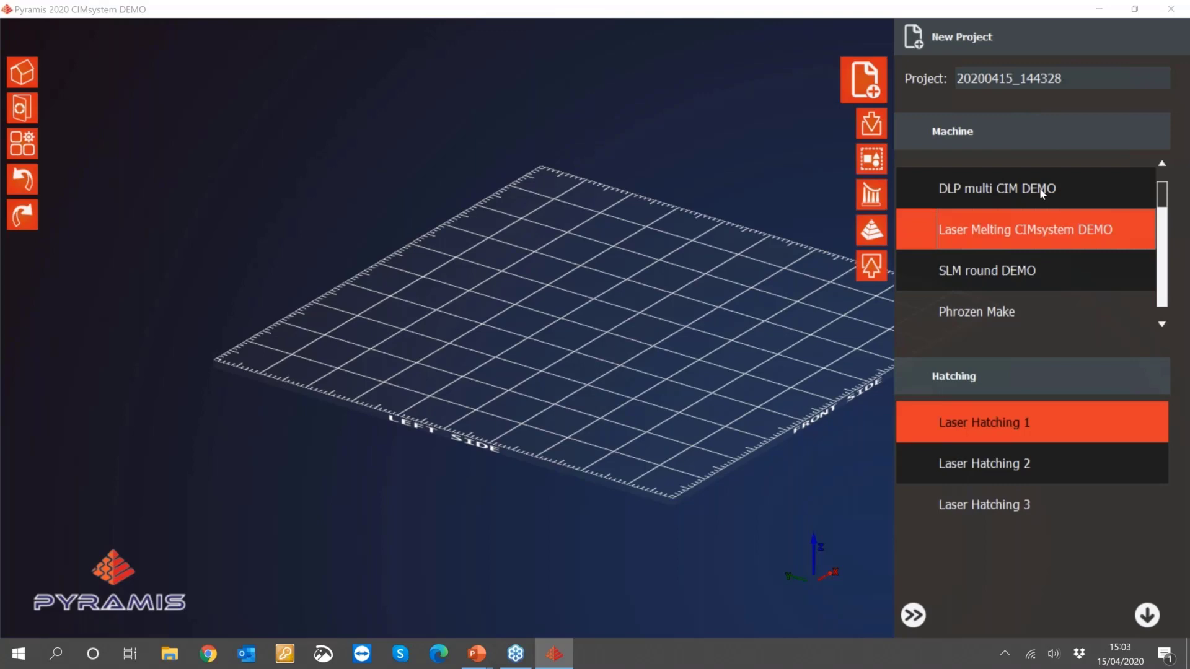
scroll(1031, 182, up, 1)
click(1023, 179)
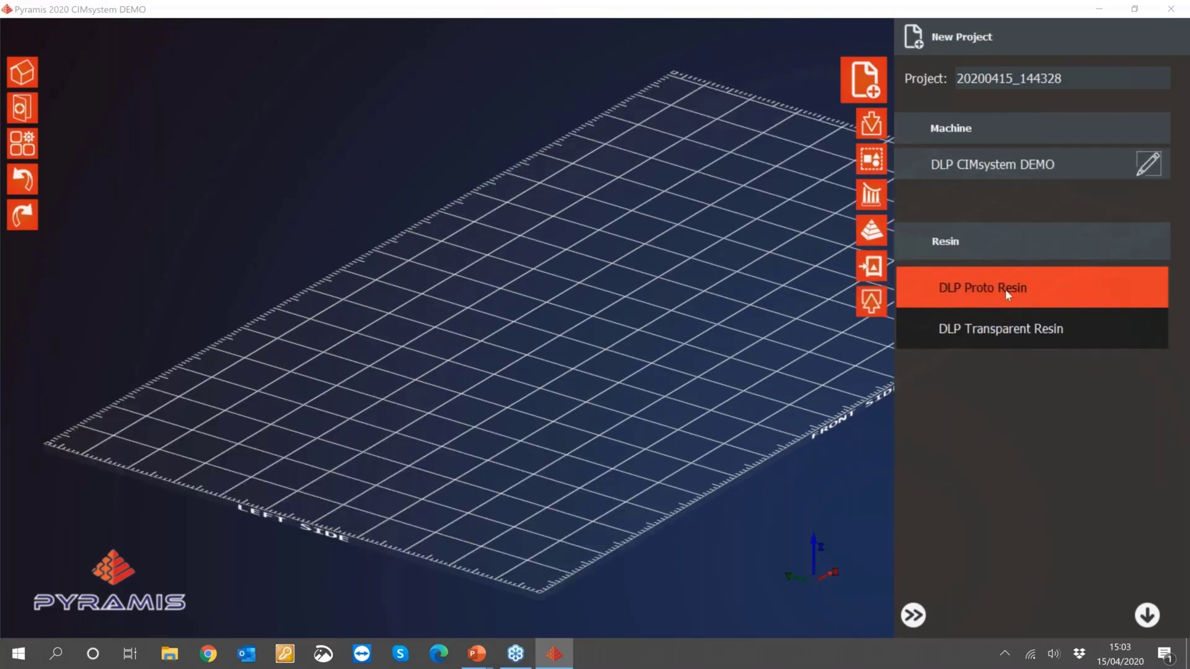
click(1004, 287)
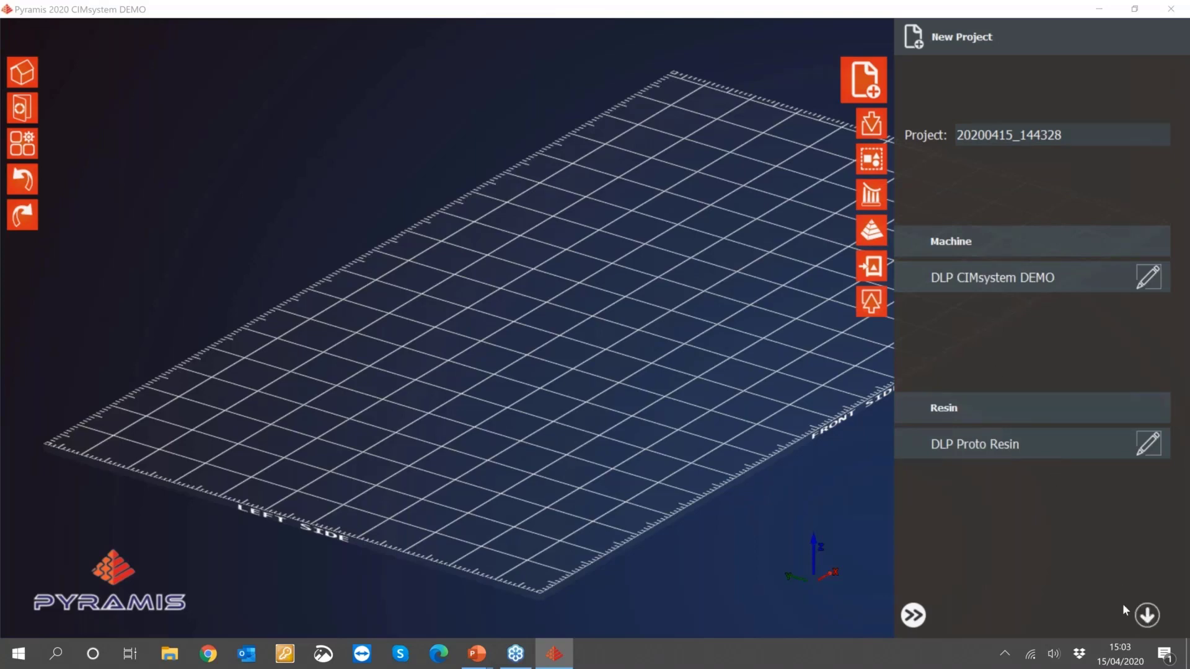
click(1145, 619)
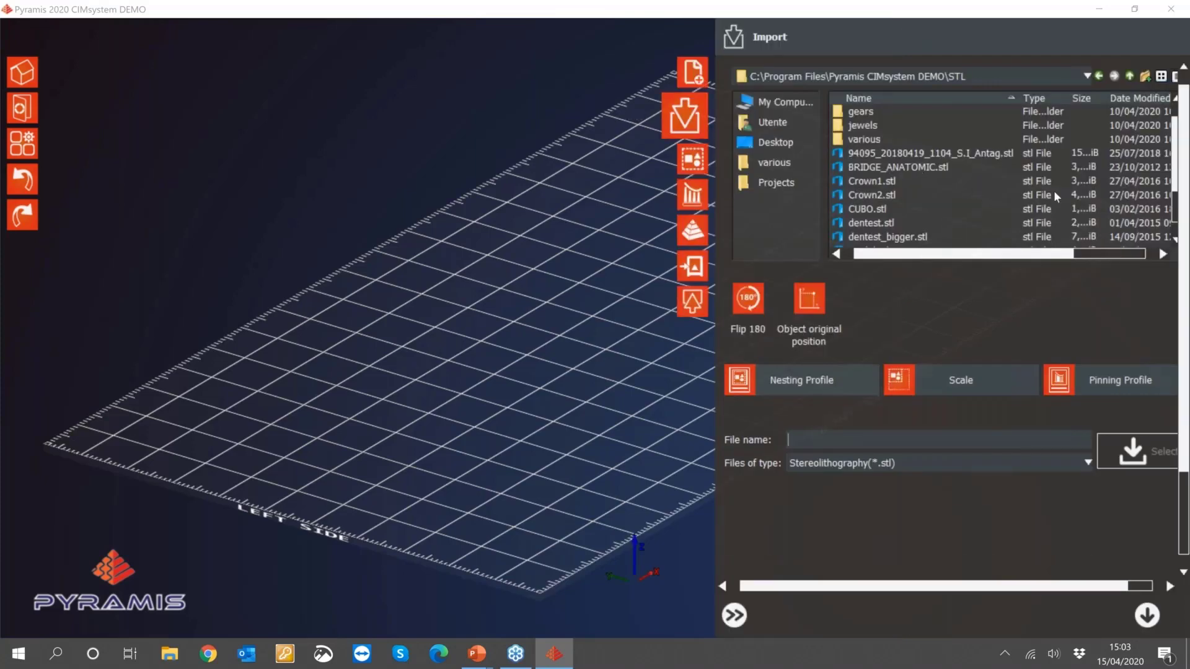
- Preview Crown1.stl in the enlarged visualization and examine the crown from another angle
click(901, 181)
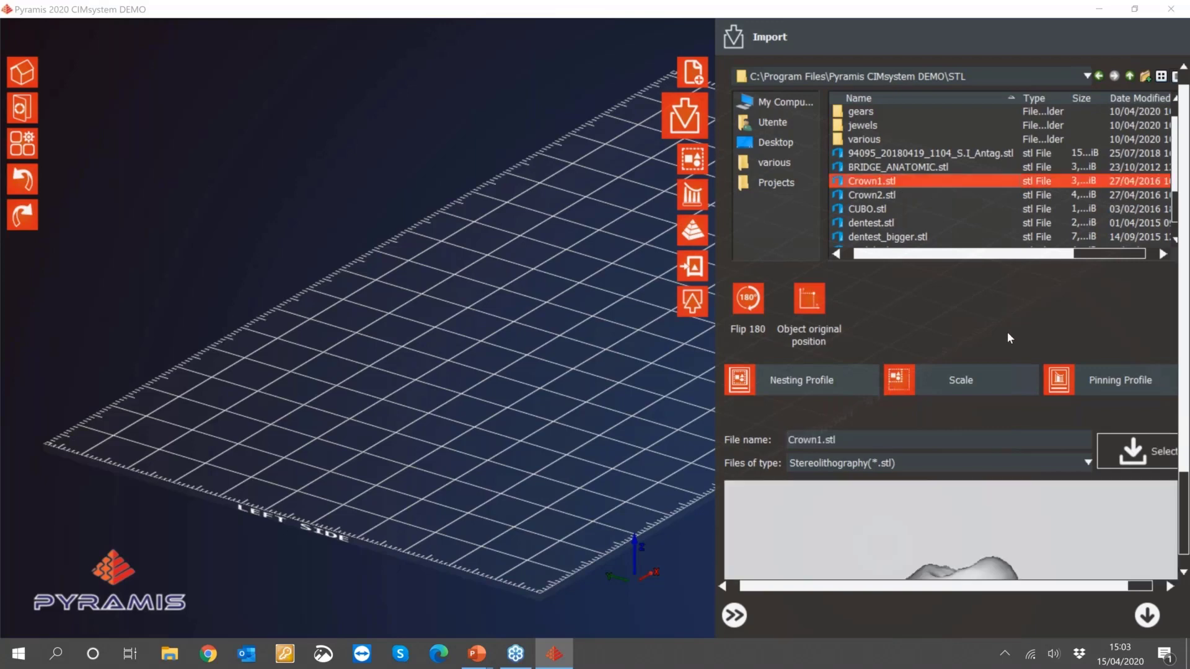
drag(1182, 258, 1184, 284)
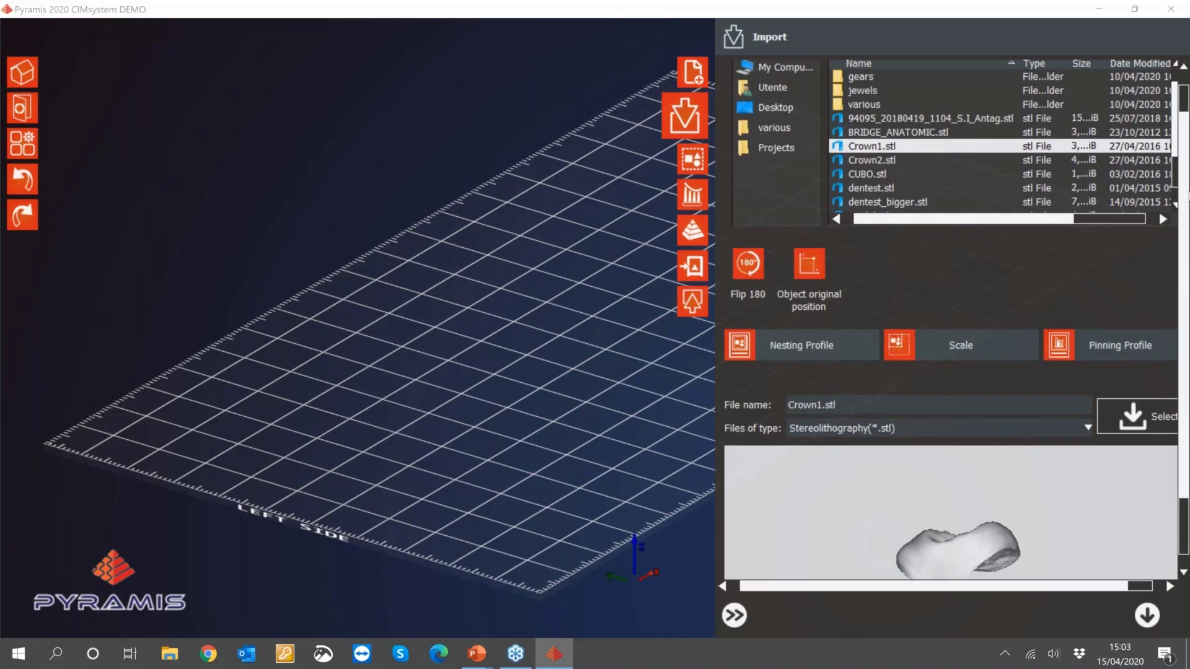
scroll(1184, 218, down, 1)
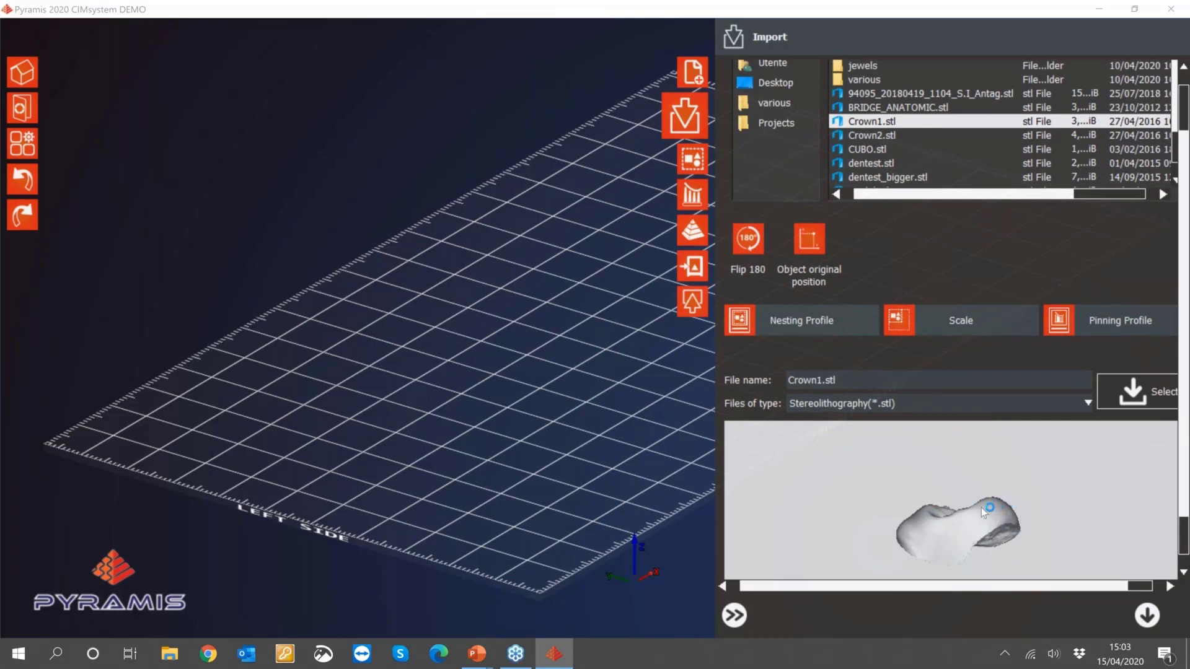
double_click(964, 515)
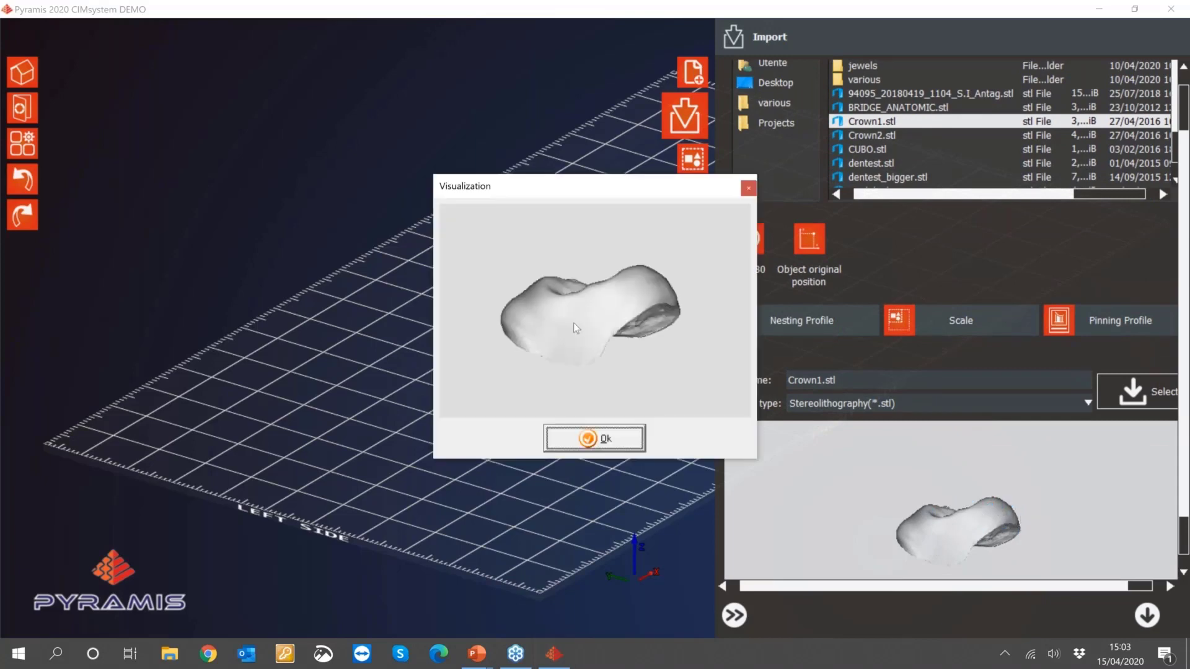
drag(586, 320, 530, 325)
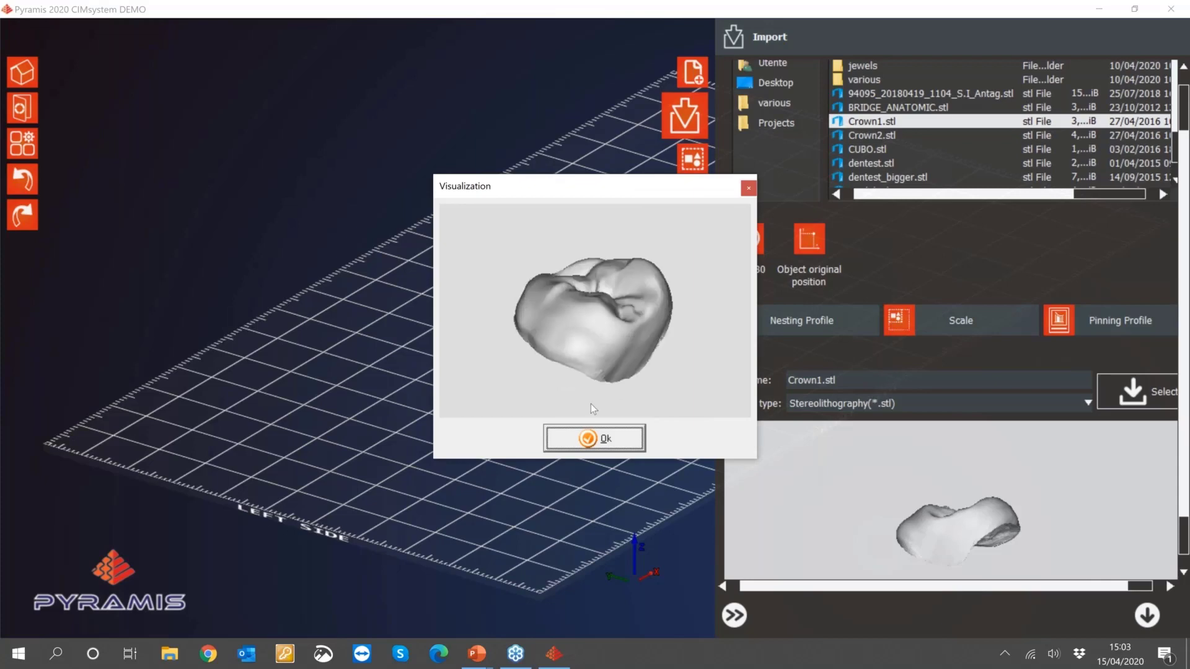
click(597, 443)
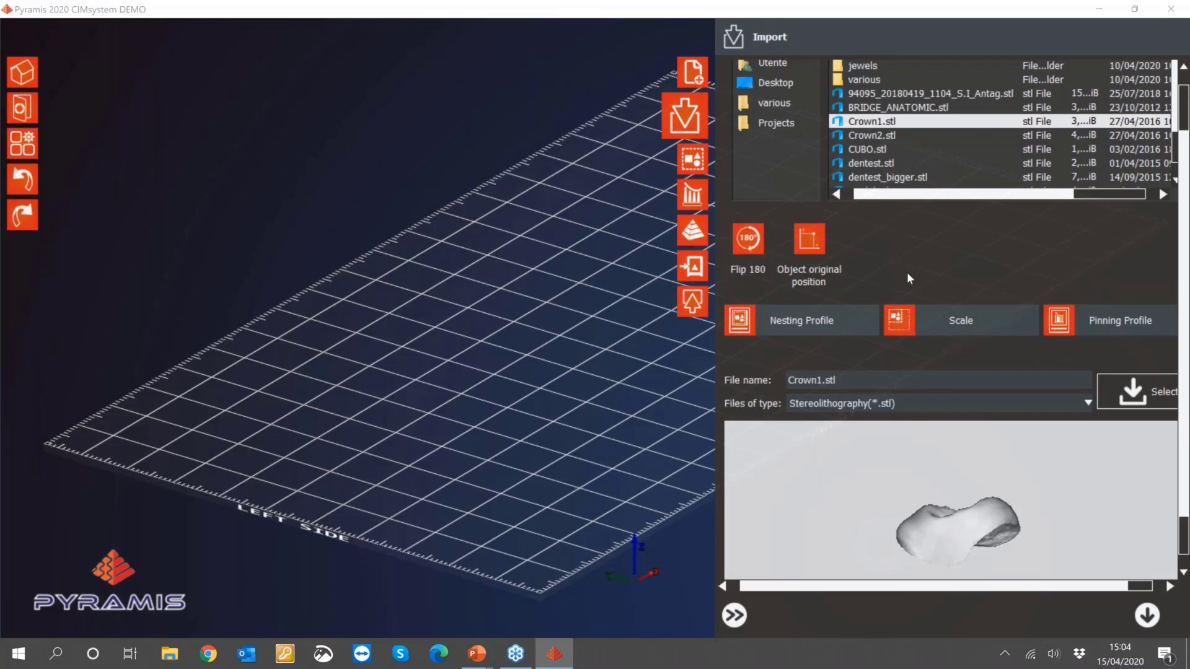
- Examine the scale factors and the pinning profile choices available for the import
scroll(904, 282, up, 1)
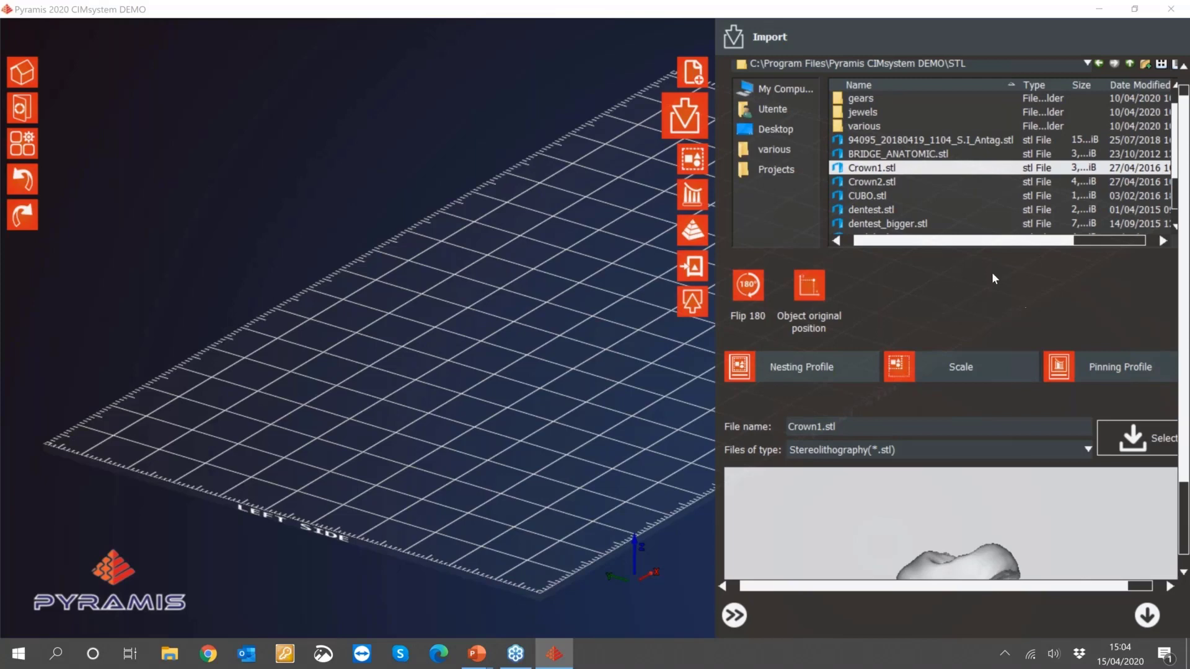
scroll(995, 279, down, 1)
click(968, 322)
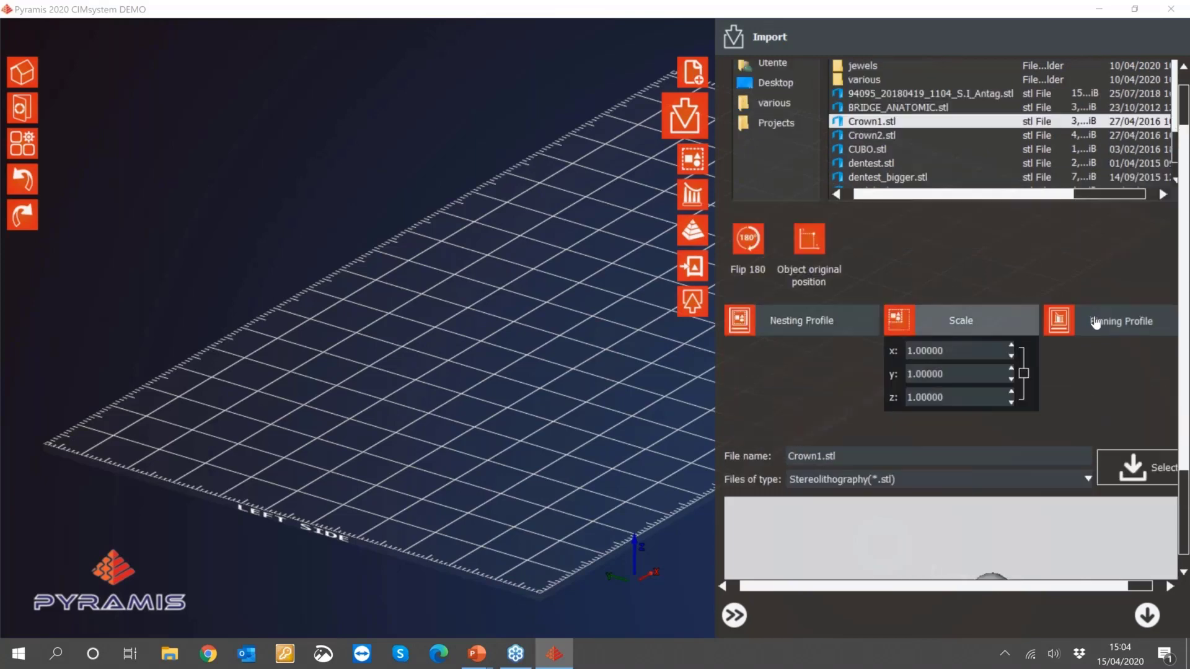
click(1095, 322)
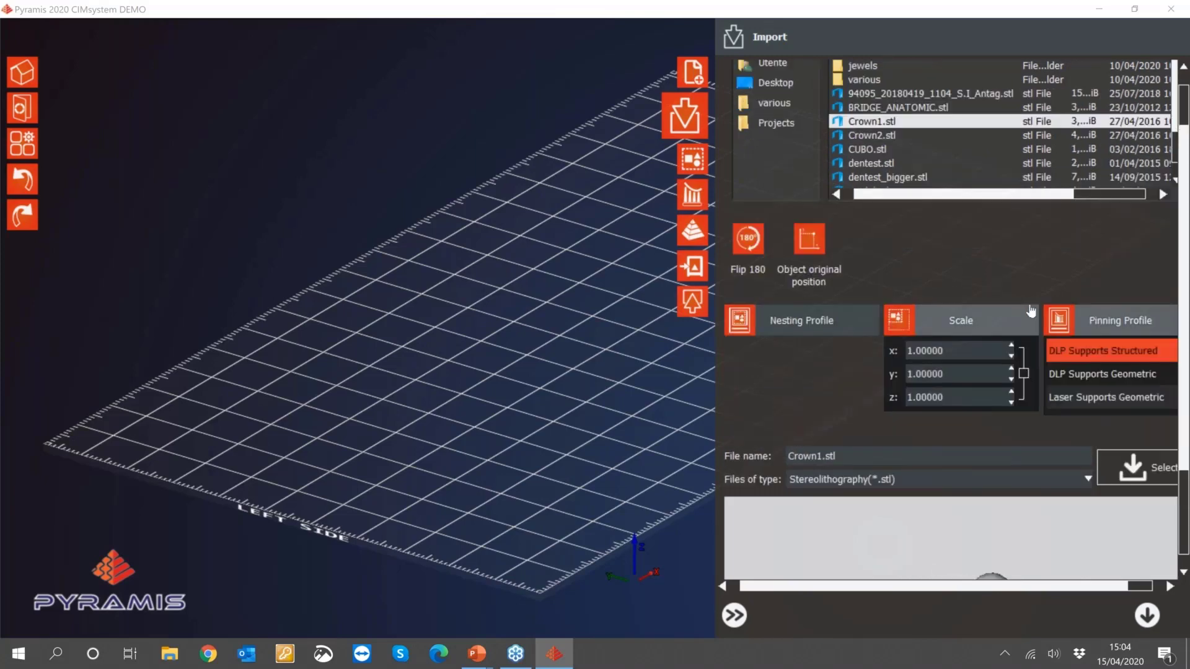
click(1115, 330)
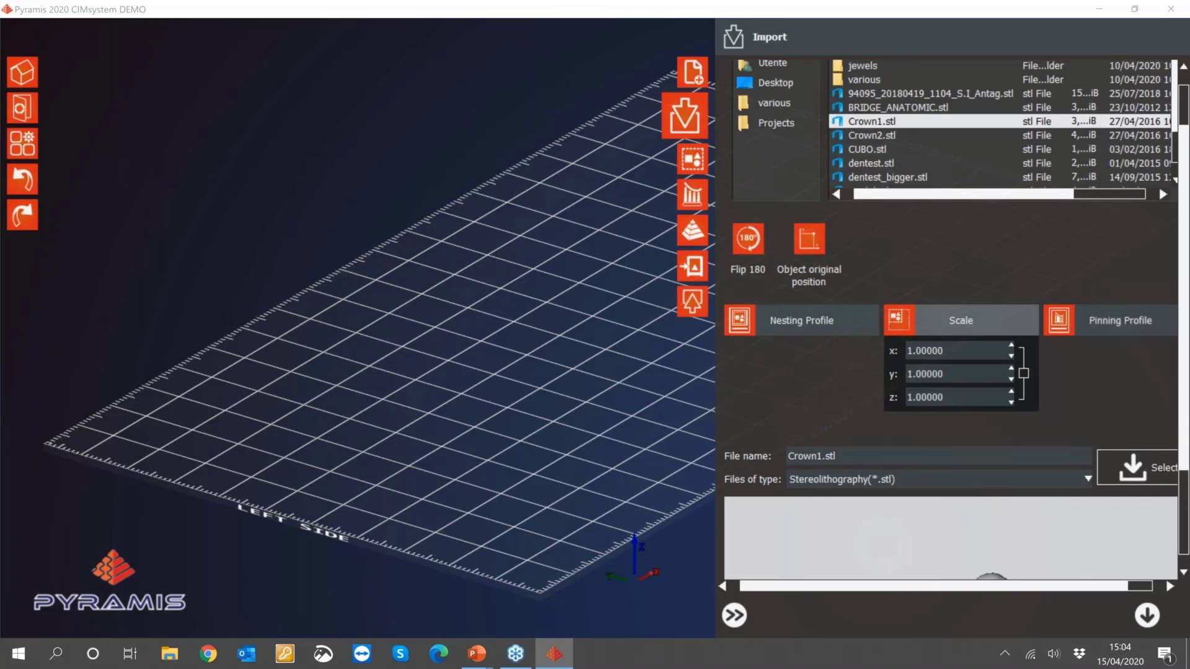
click(968, 323)
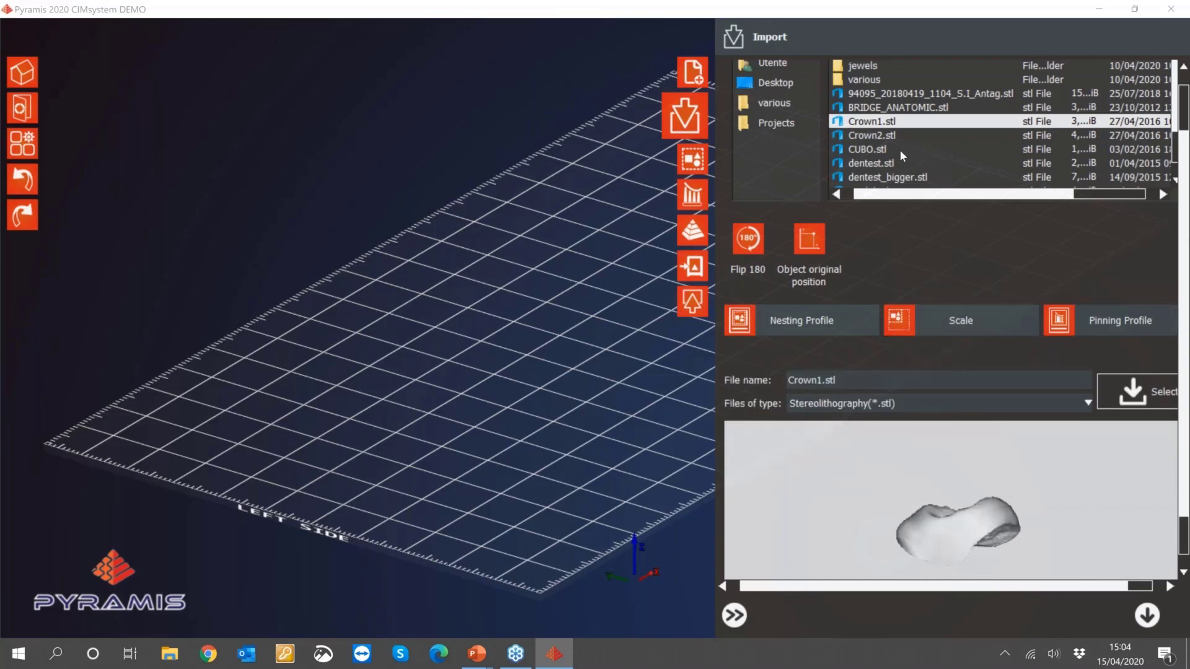
ctrl+click(898, 150)
ctrl+click(914, 164)
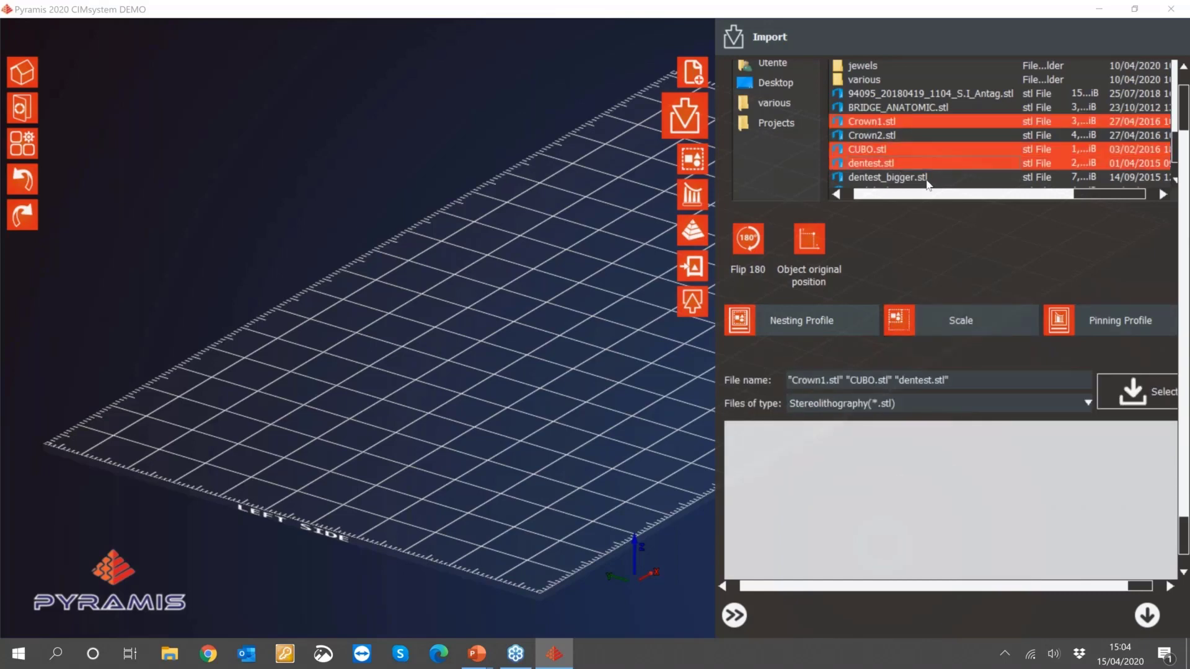
ctrl+click(927, 178)
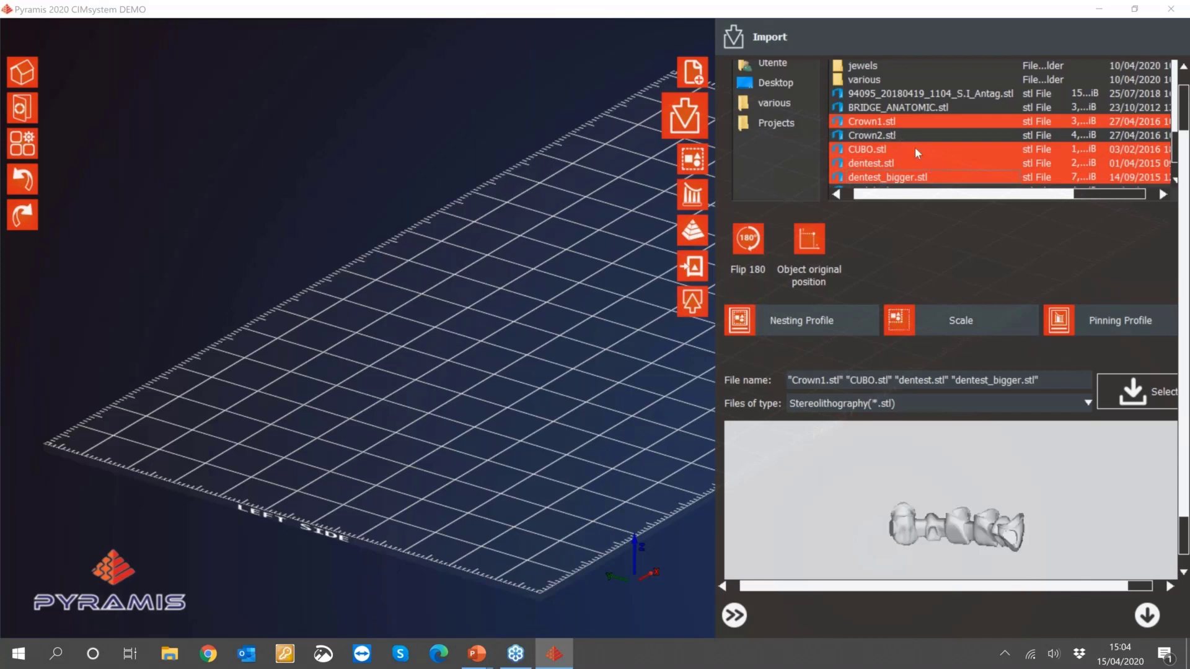
scroll(920, 168, up, 1)
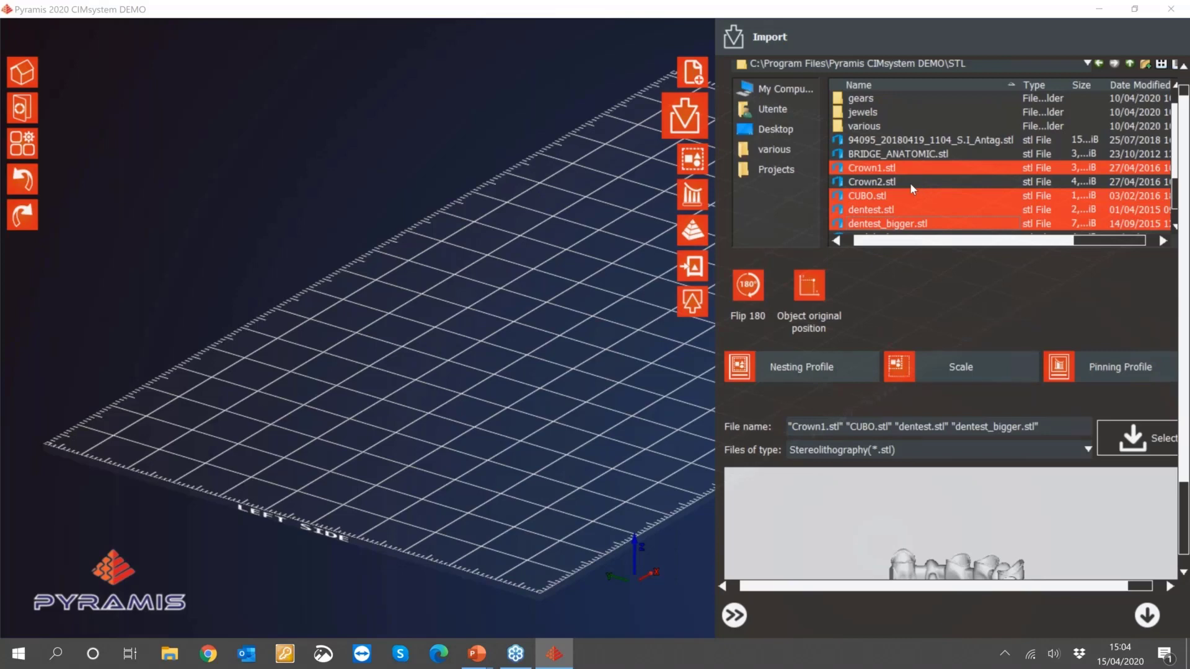
- Import Crown1.stl and Crown2.stl together onto the build platform with Flip 180 enabled, and check their orientation
click(910, 184)
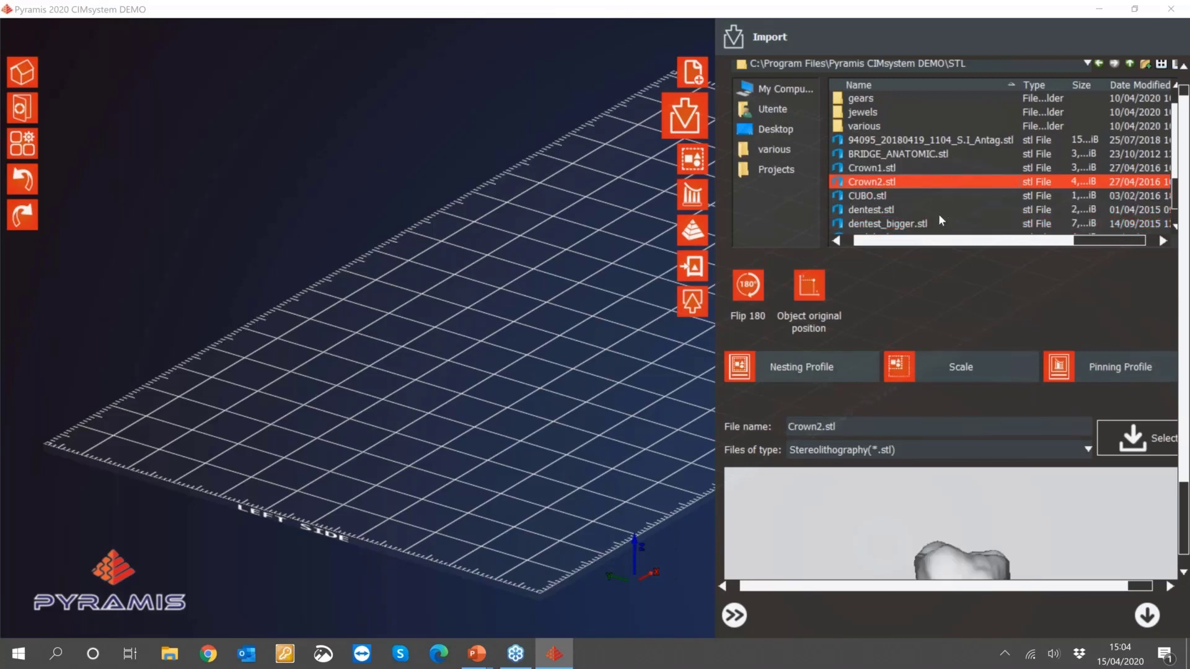
key(Up)
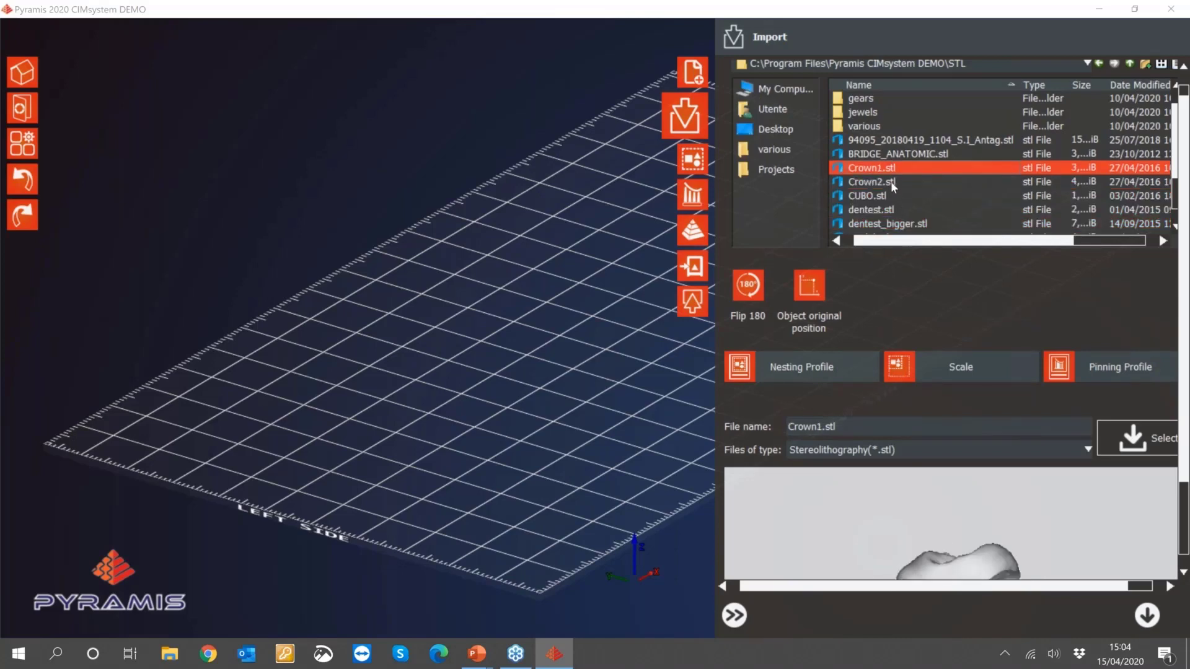
shift+click(890, 181)
click(748, 286)
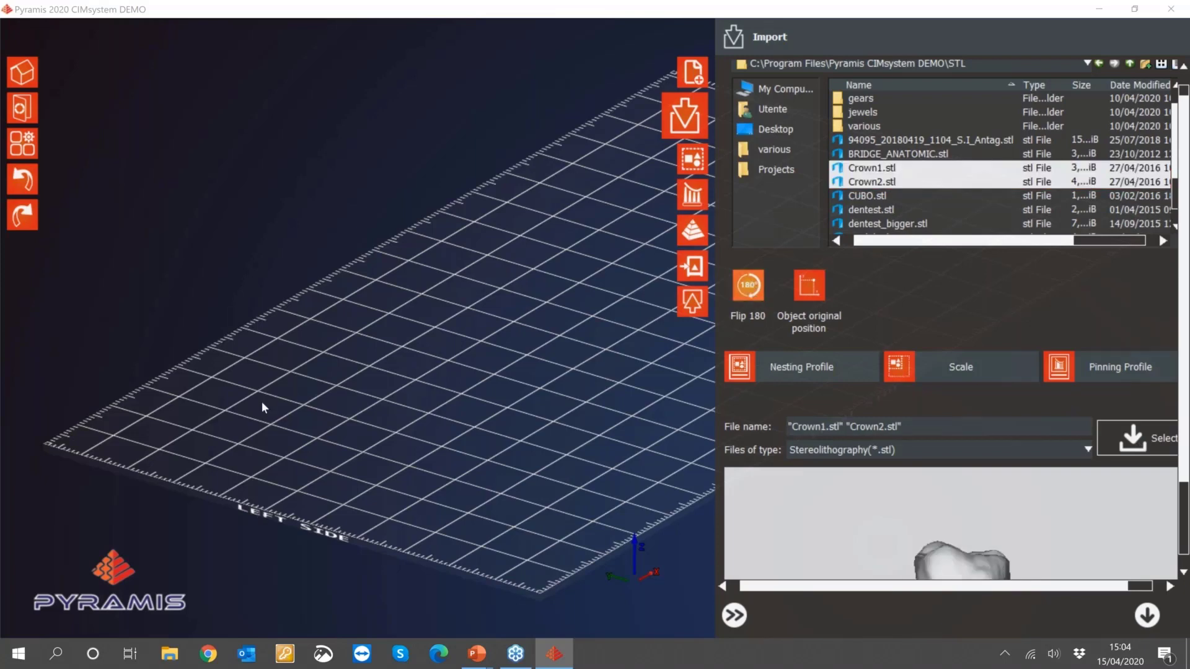
scroll(275, 389, down, 3)
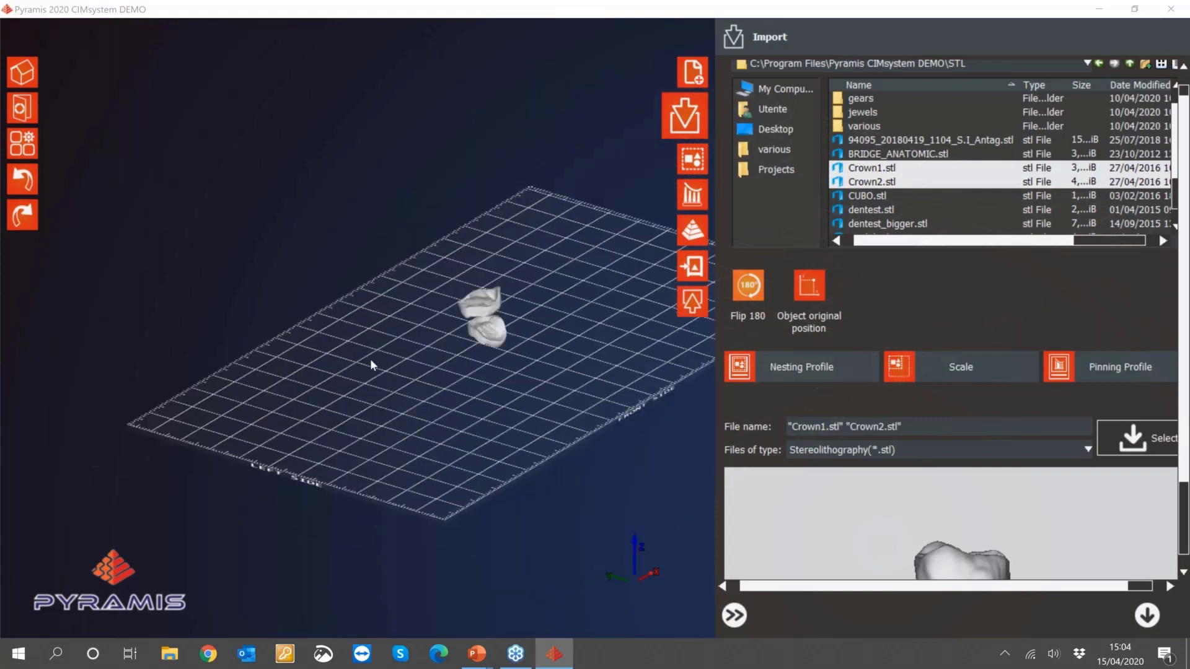
scroll(482, 326, up, 4)
middle_drag(482, 325, 546, 331)
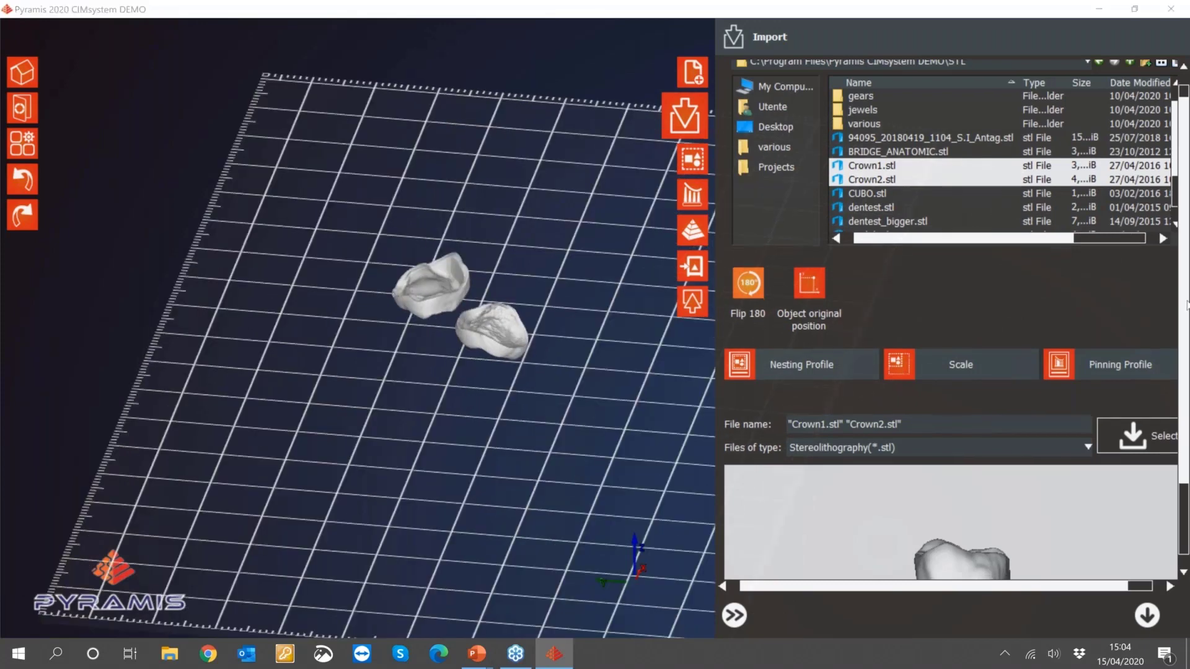
scroll(1184, 269, down, 2)
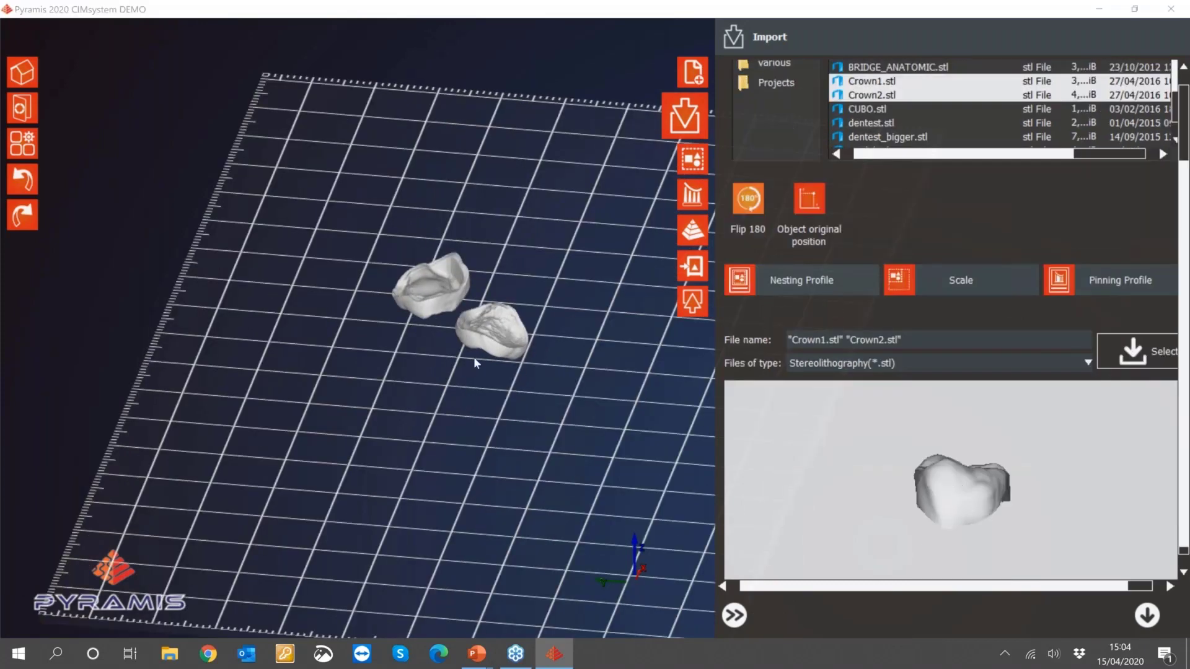
middle_drag(474, 359, 543, 302)
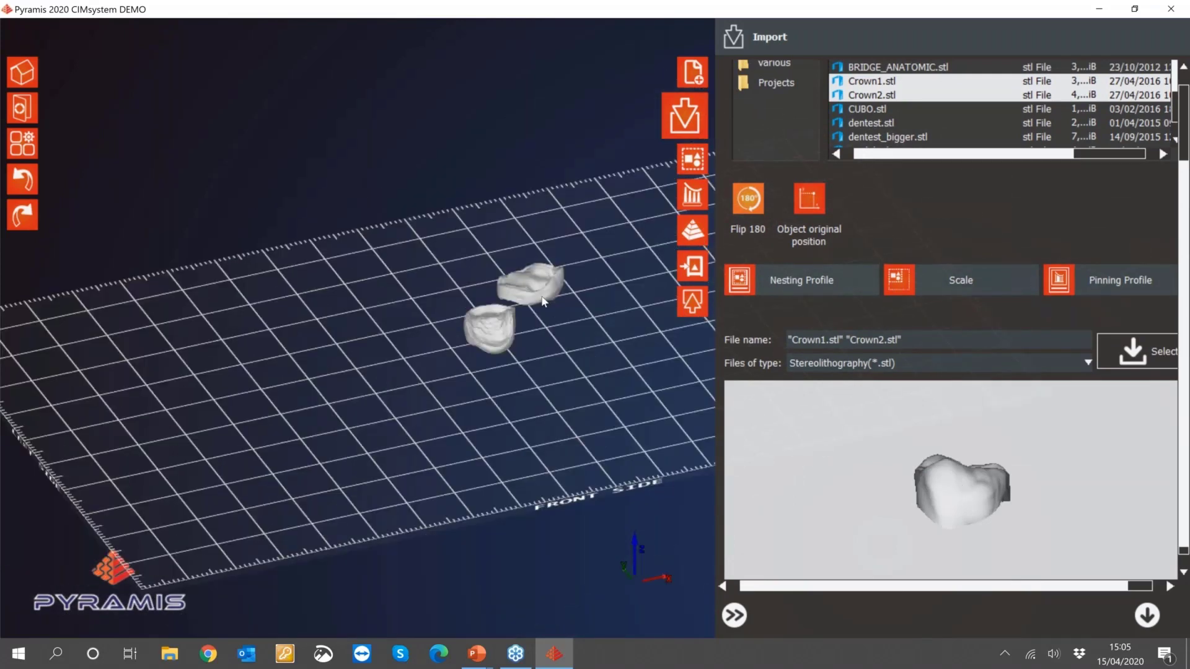
- Disable Flip 180 and import dentest_bigger.stl onto the build platform
click(748, 205)
scroll(921, 232, up, 1)
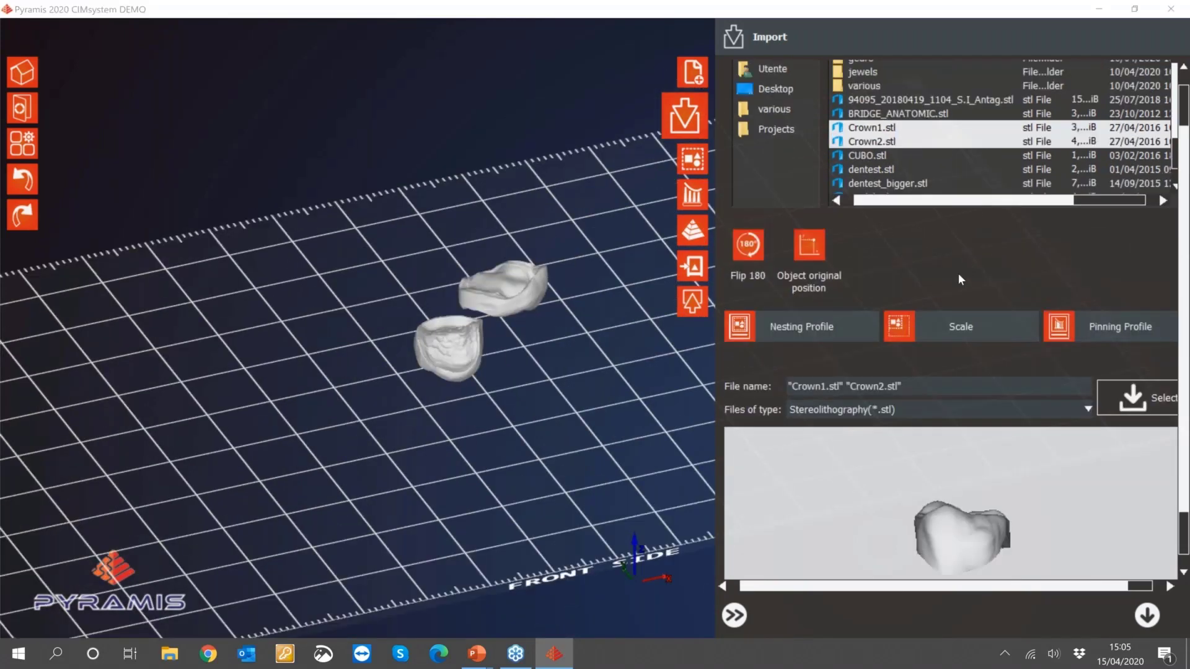
scroll(950, 274, up, 2)
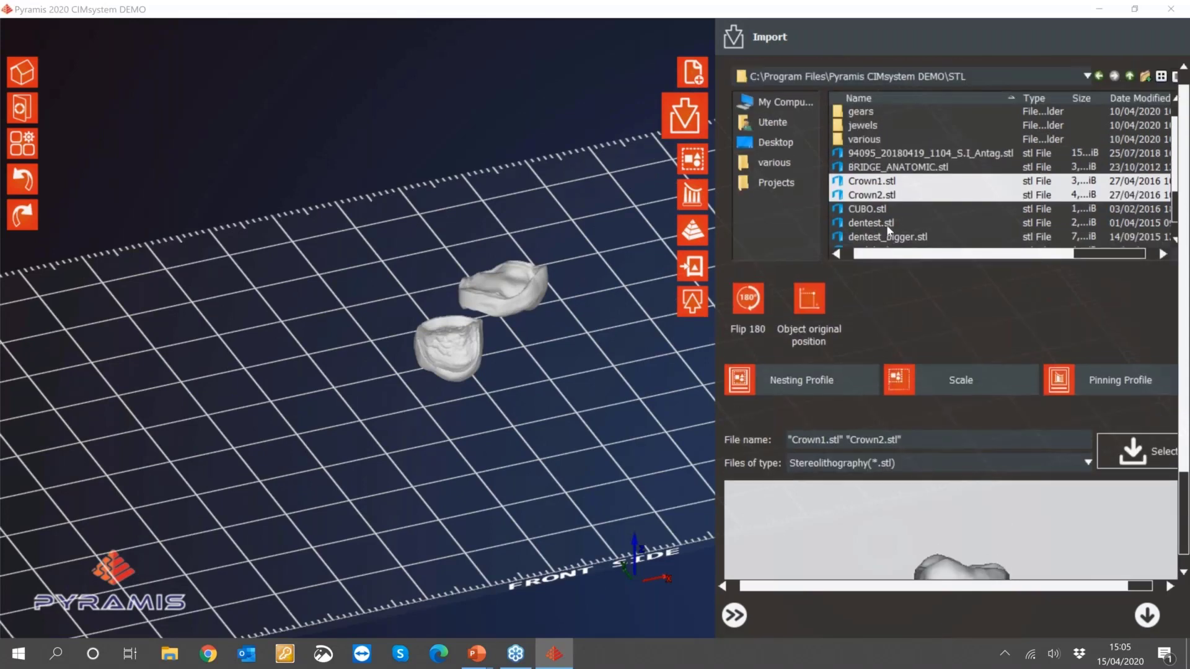
click(892, 224)
click(897, 238)
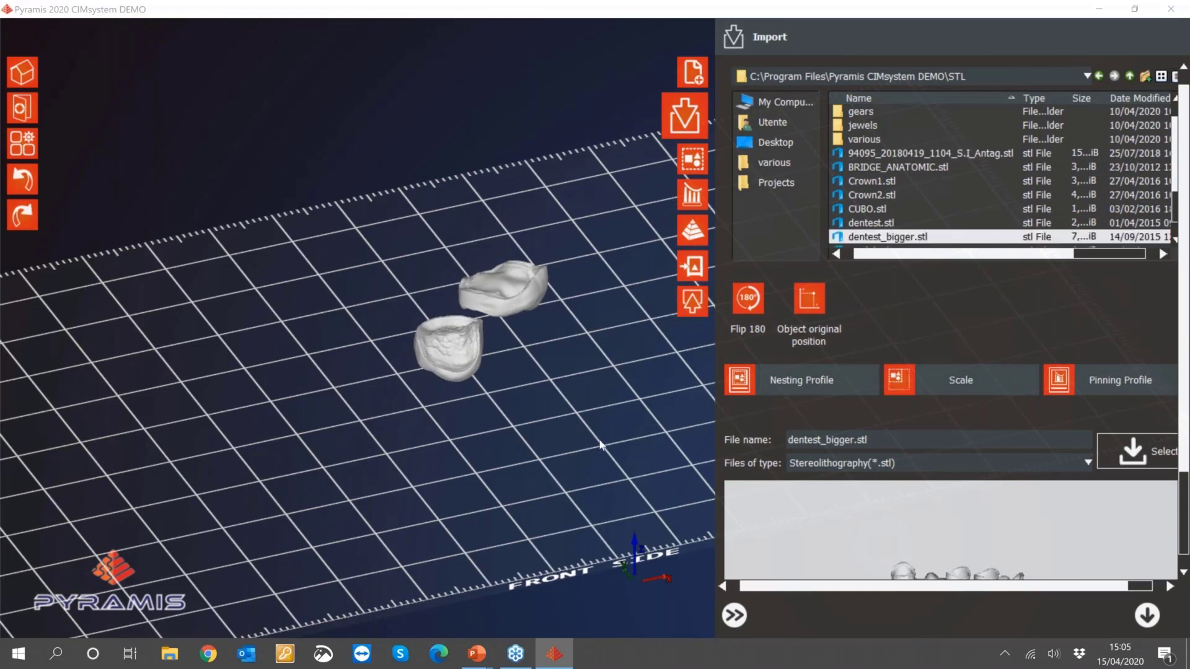
drag(396, 402, 396, 403)
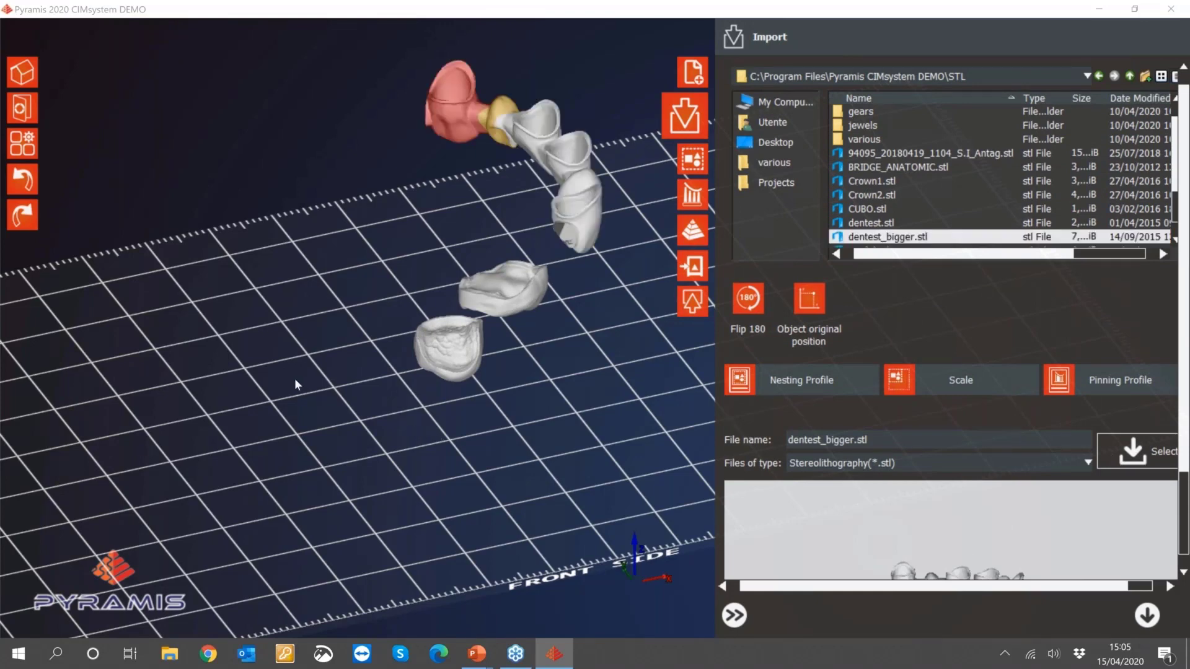
- Select Crown2 on the build platform and view its object information
scroll(295, 380, down, 3)
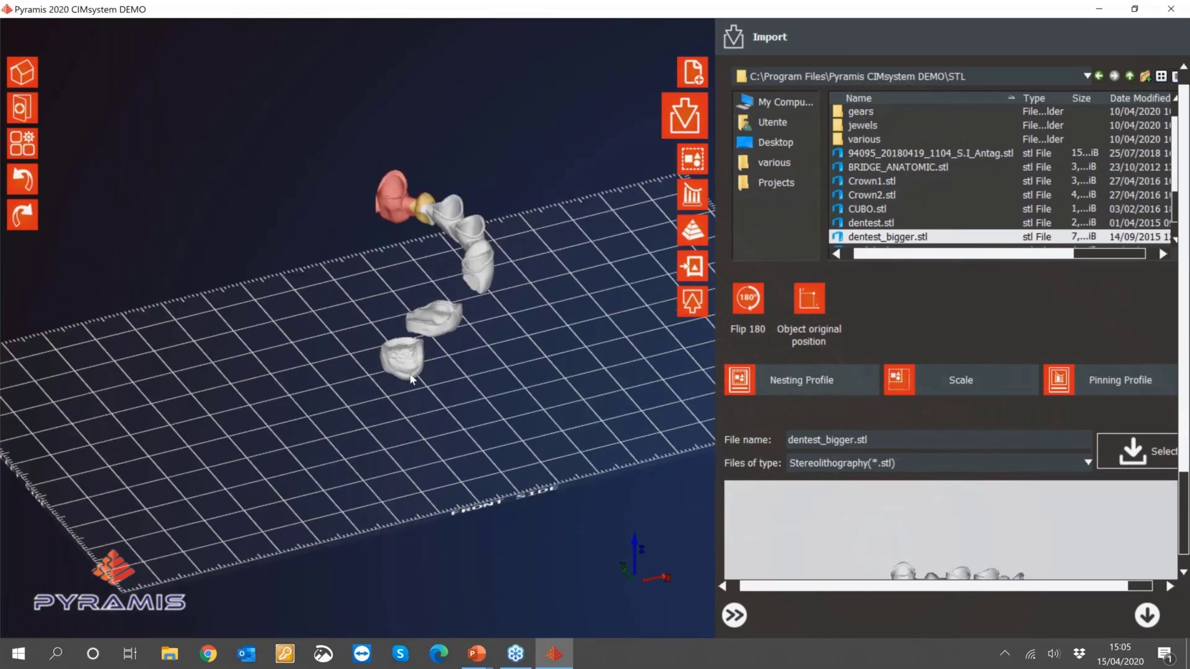
middle_drag(410, 379, 424, 380)
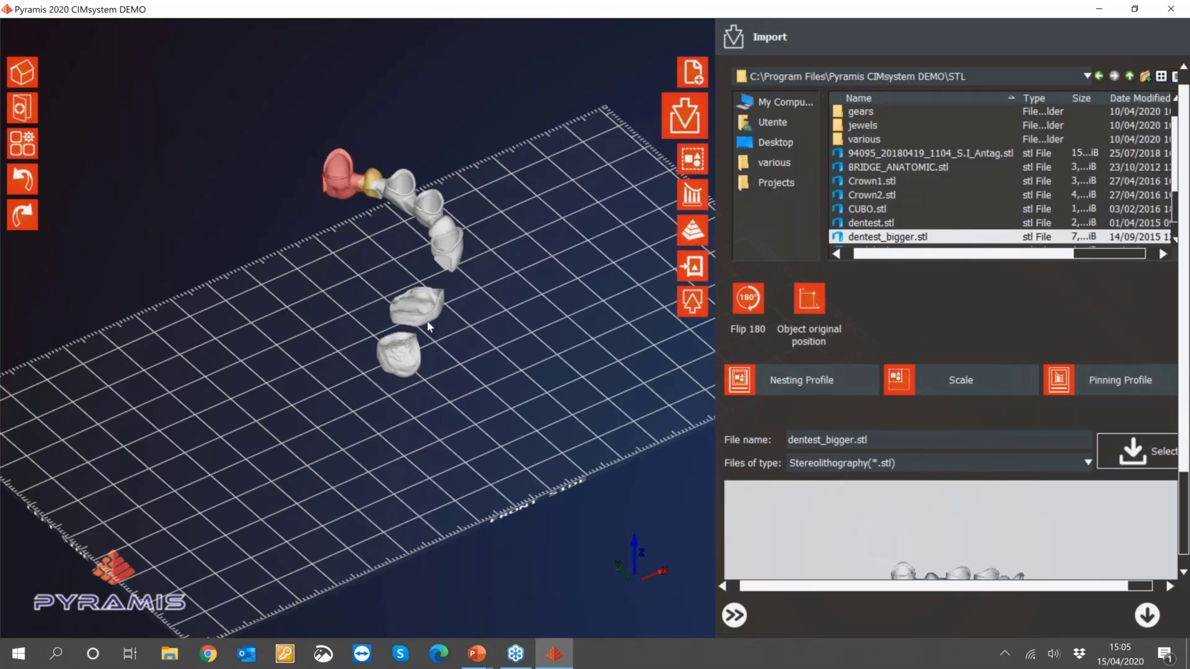
scroll(428, 325, up, 2)
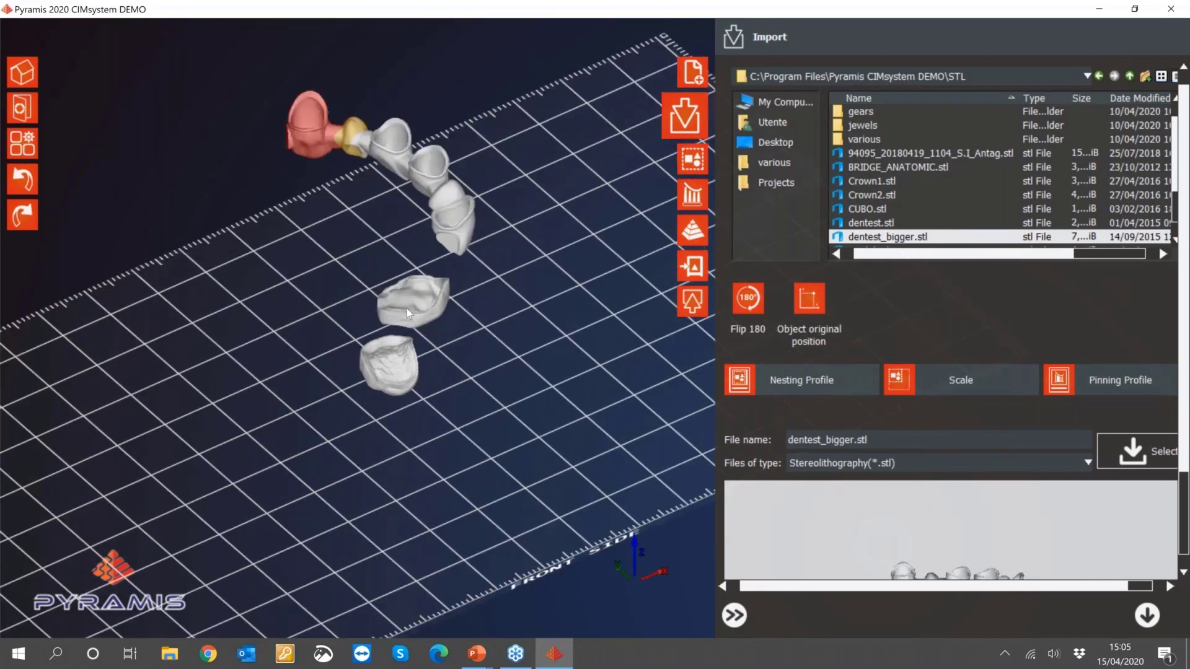
scroll(407, 308, up, 2)
scroll(425, 314, down, 3)
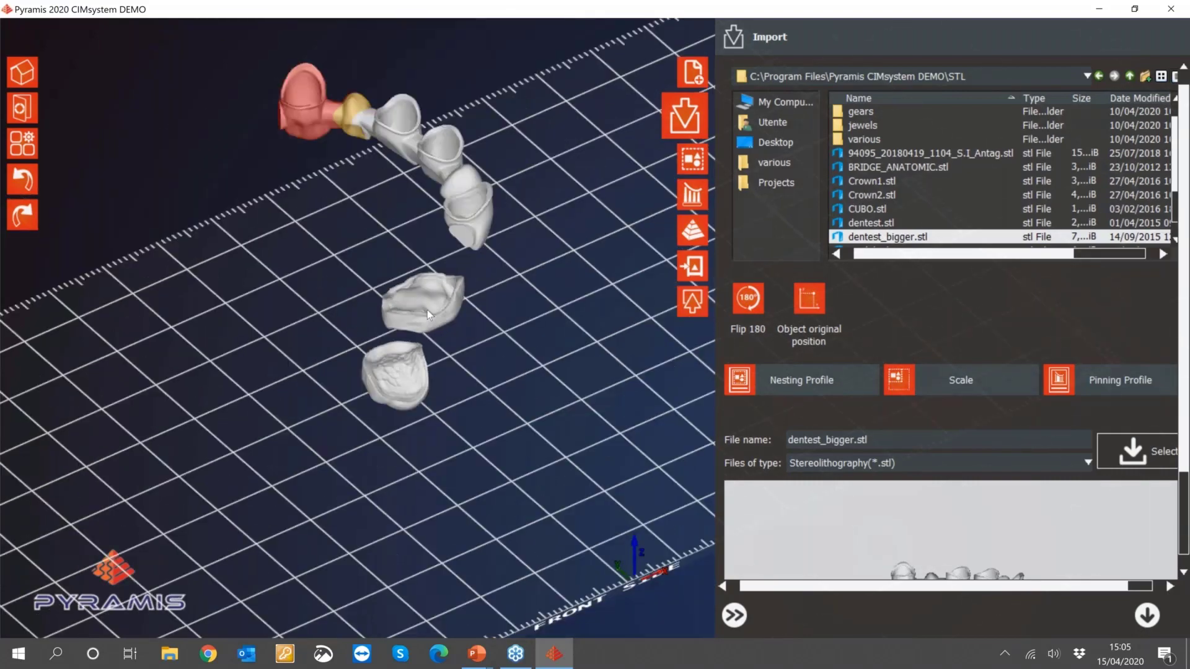
click(426, 310)
scroll(464, 311, down, 2)
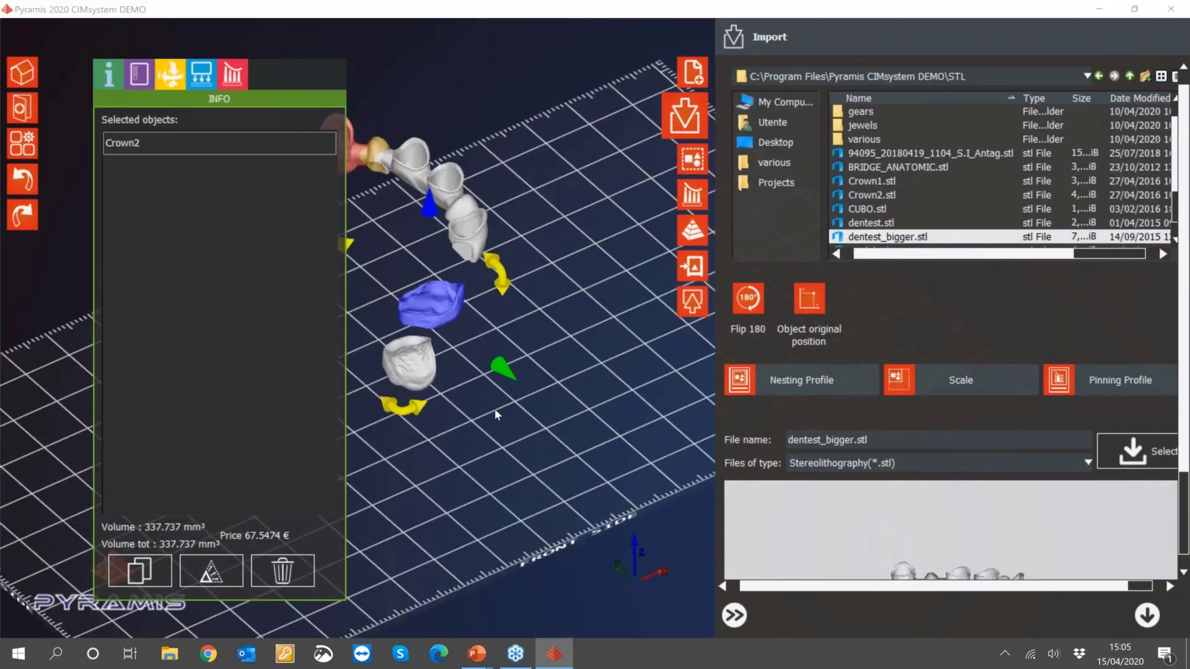
click(495, 412)
- Select Crown1 and Crown2 together and shift them slightly across the build platform
click(406, 354)
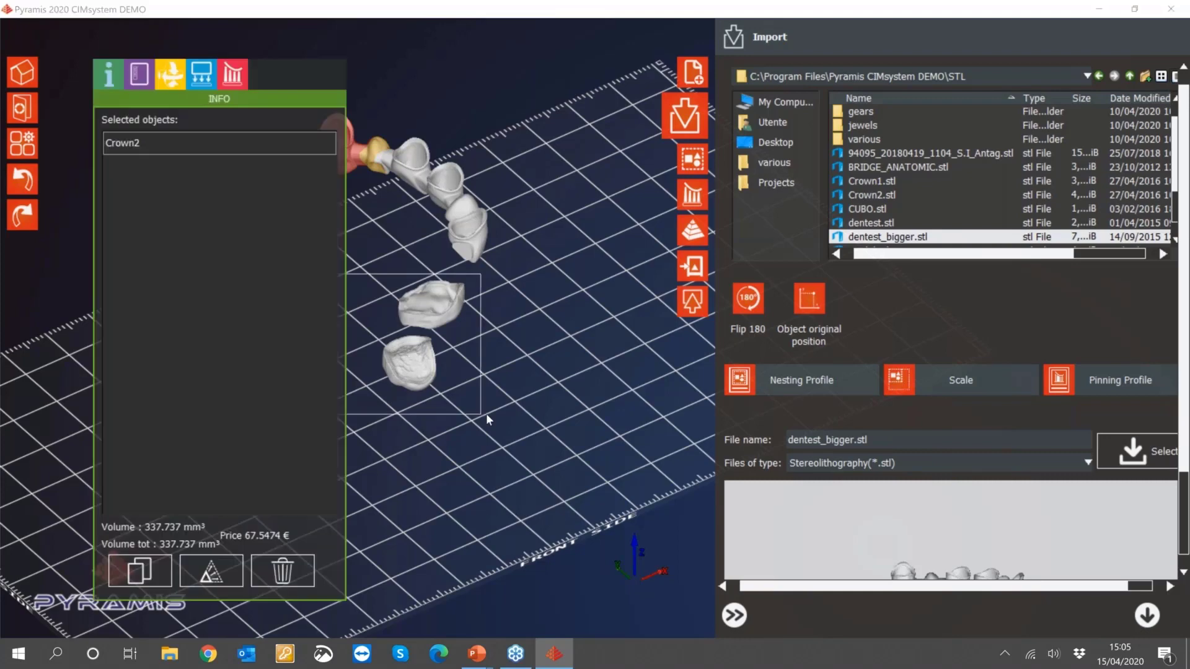
ctrl+click(435, 309)
mouse_move(435, 308)
mouse_down()
mouse_move(477, 316)
mouse_move(493, 305)
mouse_move(425, 303)
mouse_move(433, 307)
mouse_up()
click(501, 345)
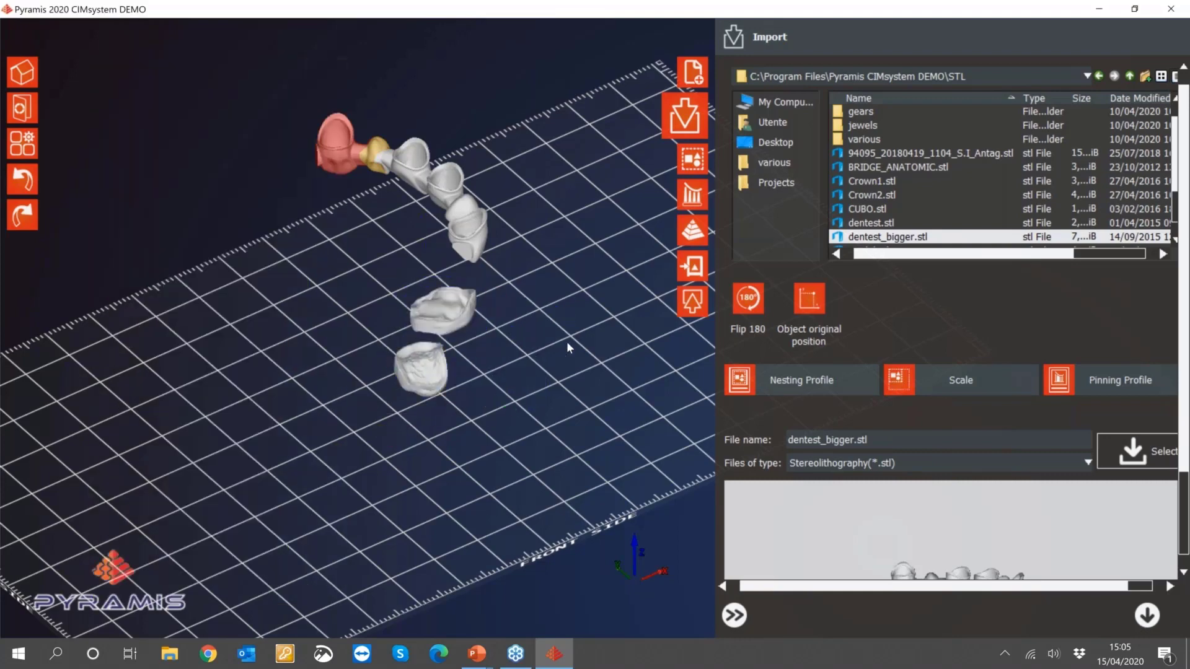
- Tilt Crown2 with its rotation handle and try its axis movement handles
middle_drag(566, 341, 348, 358)
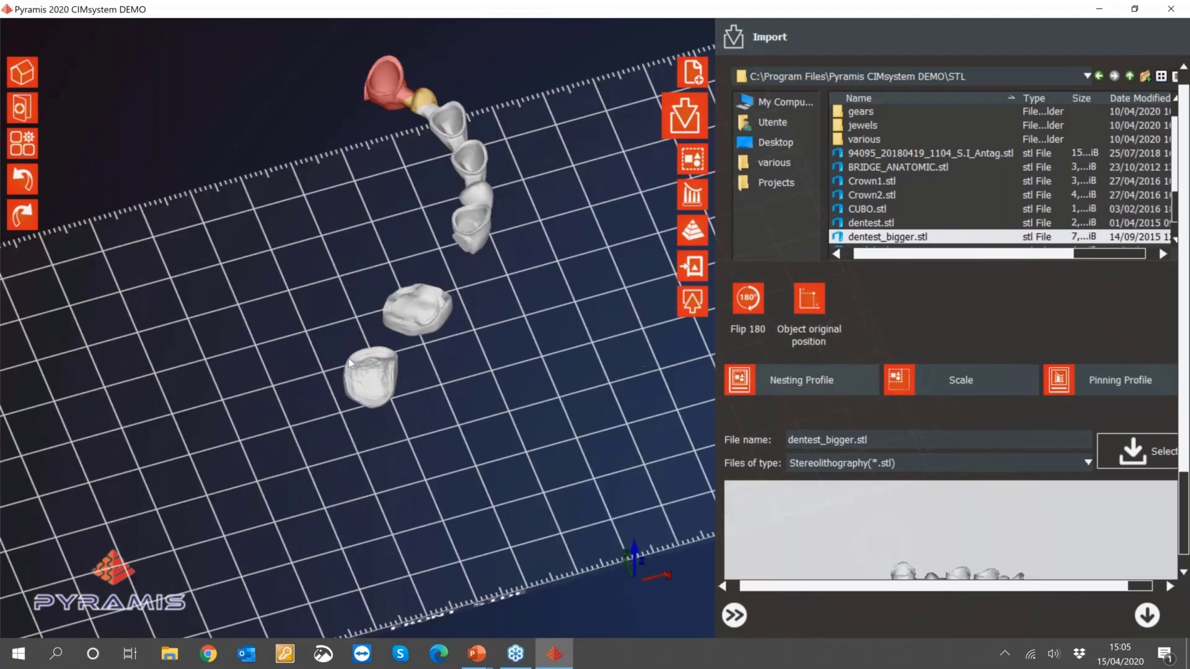
click(348, 358)
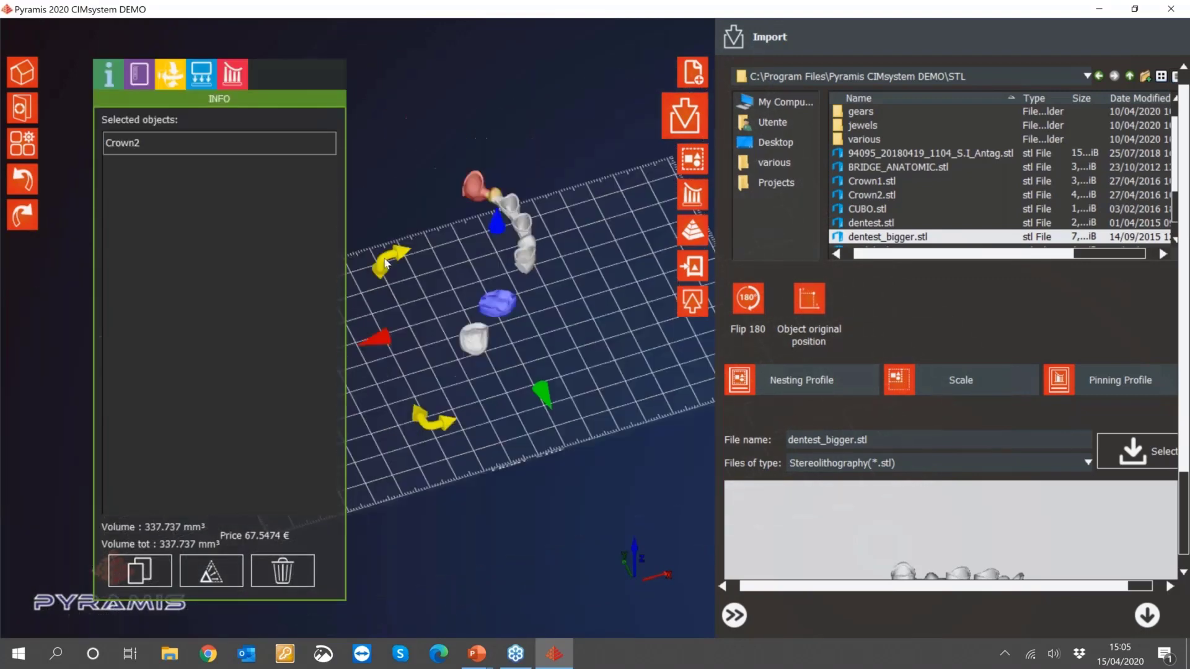
drag(387, 259, 487, 273)
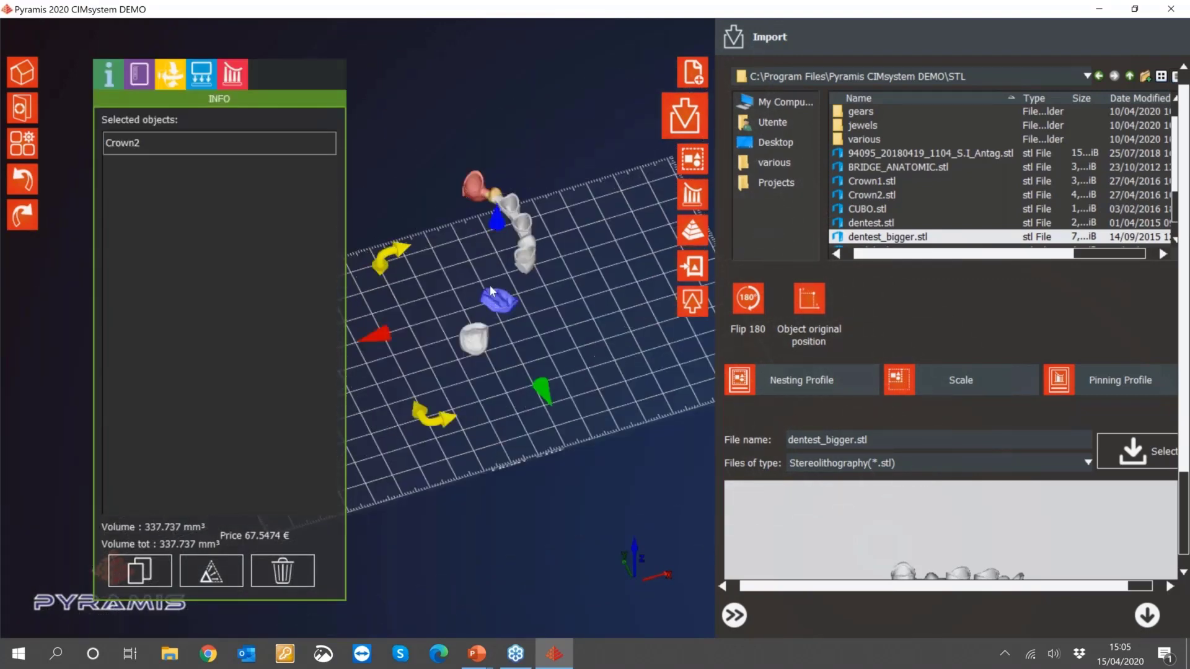
drag(557, 409, 550, 405)
mouse_move(378, 340)
mouse_down()
mouse_move(400, 338)
mouse_move(384, 339)
mouse_up()
click(574, 115)
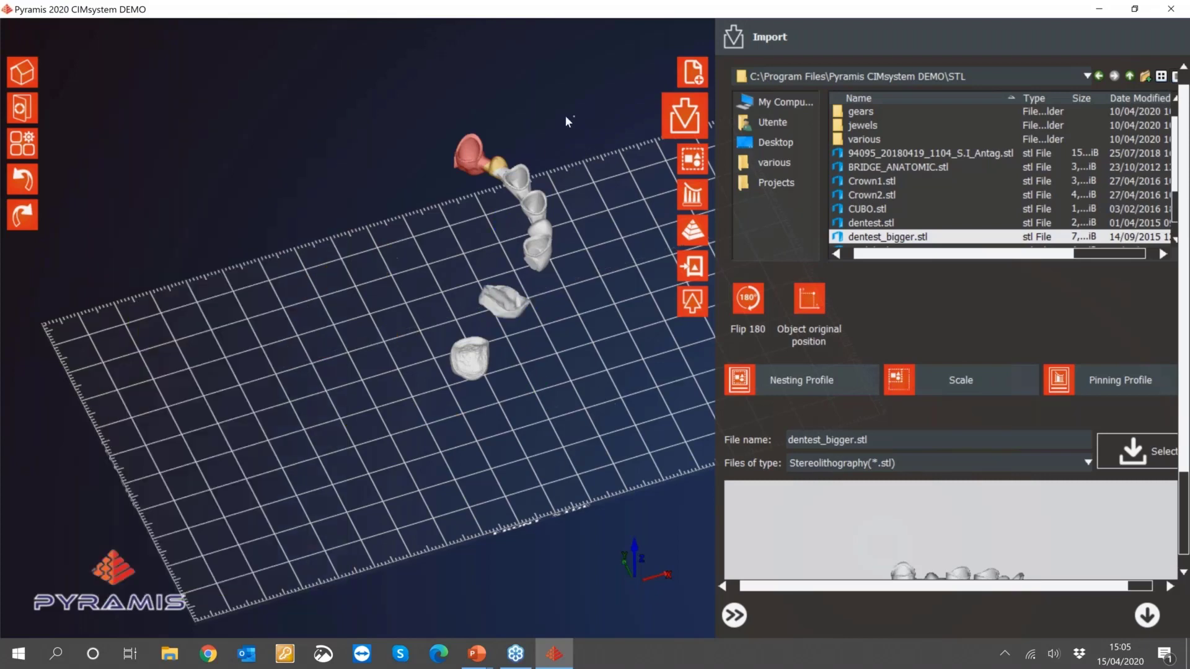
- Show the platform in Top view and rotate Crown1 with its rotation handle
click(25, 76)
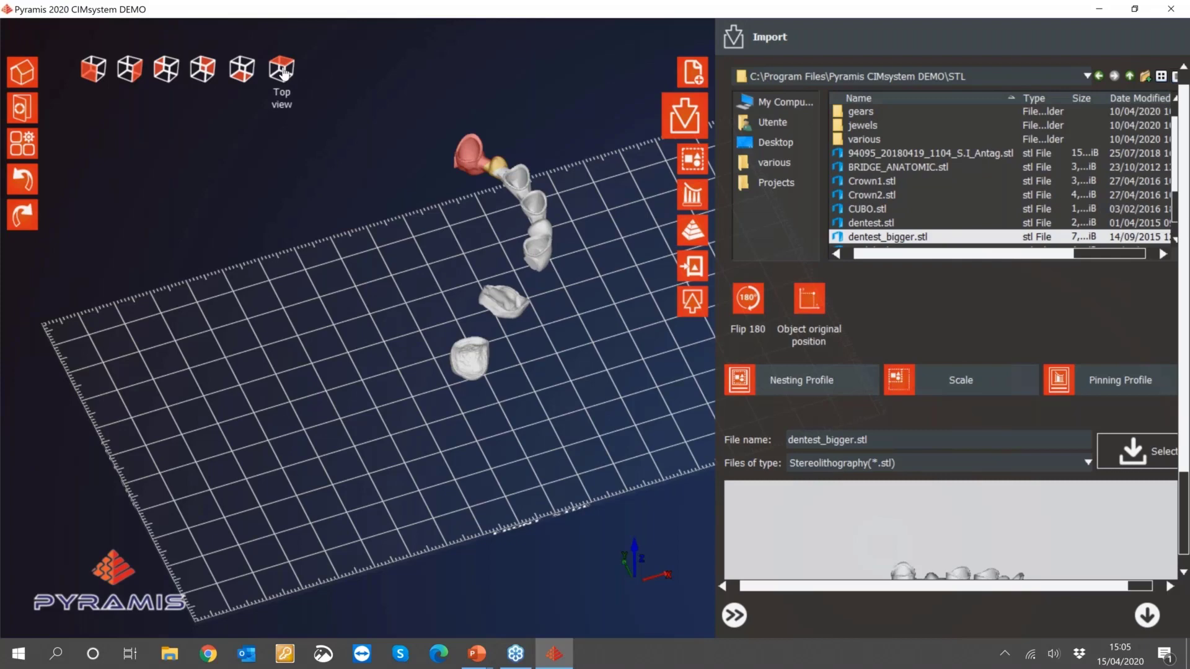
click(283, 72)
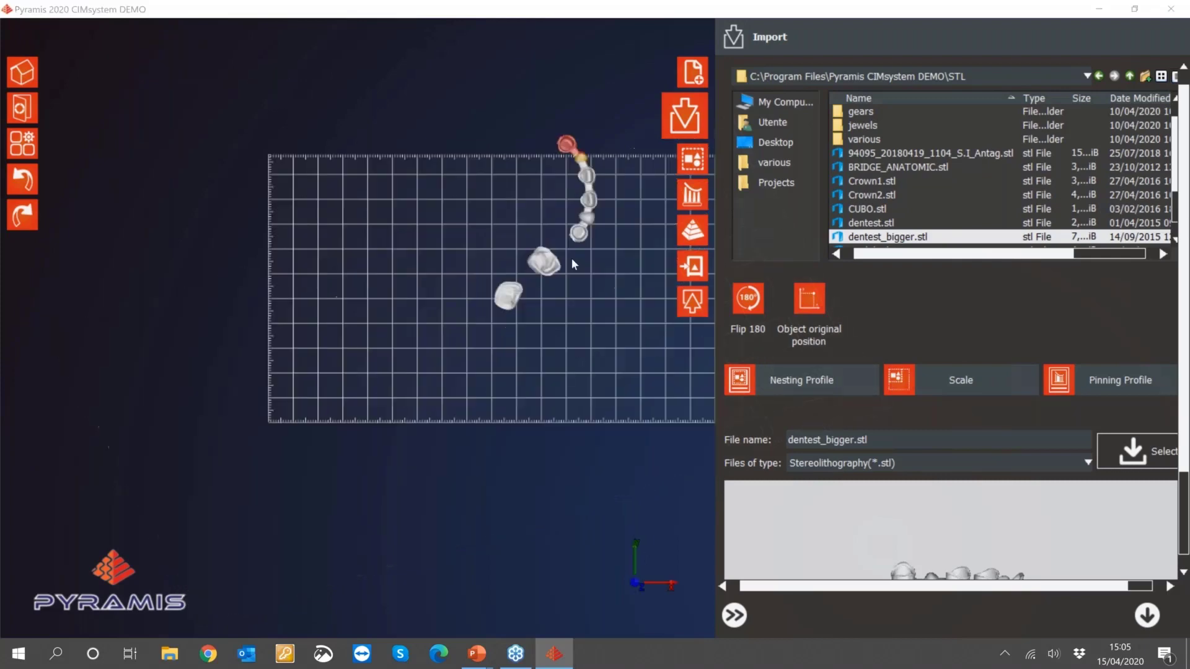
click(458, 329)
scroll(369, 460, down, 2)
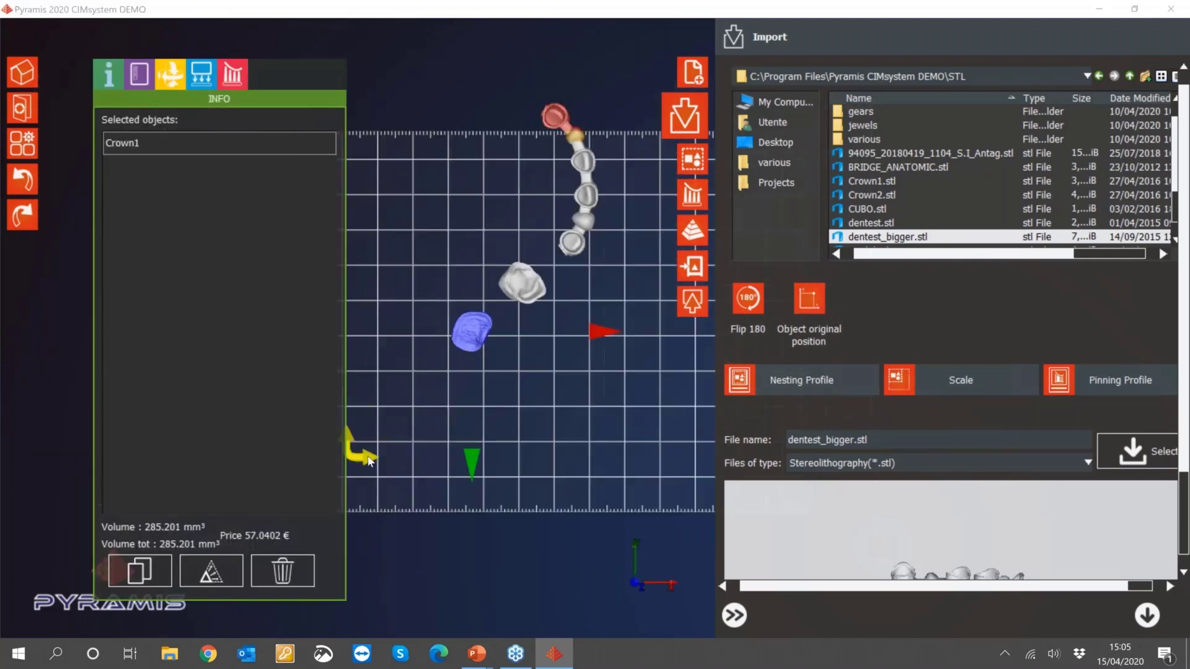
drag(368, 461, 464, 471)
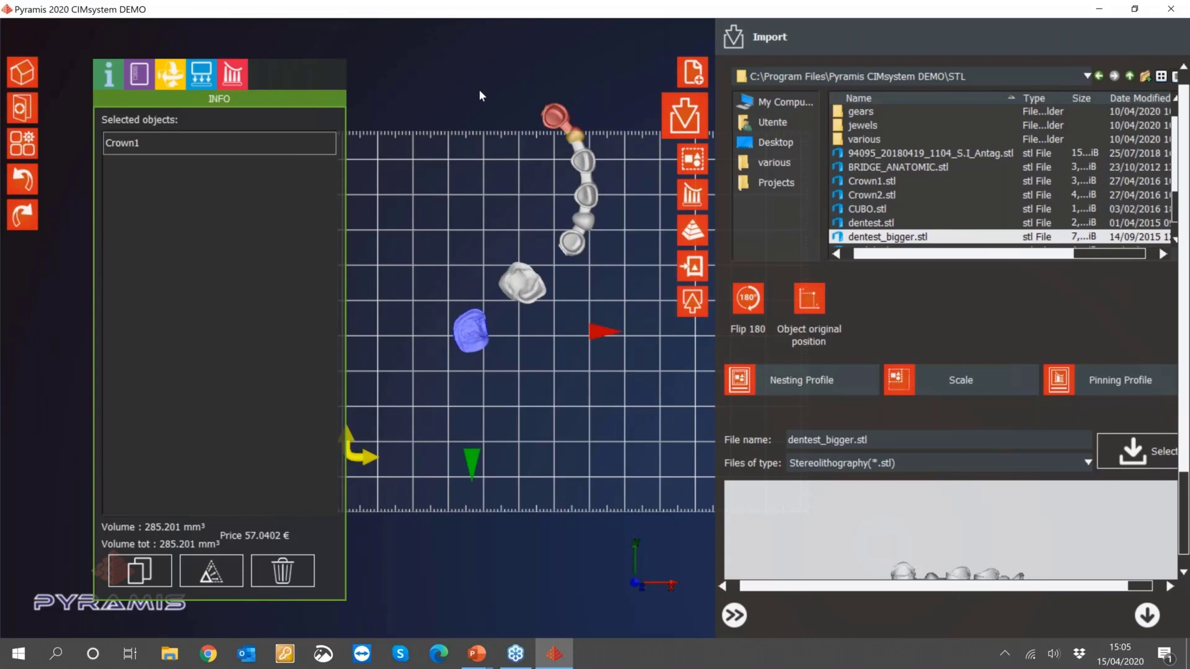
click(424, 369)
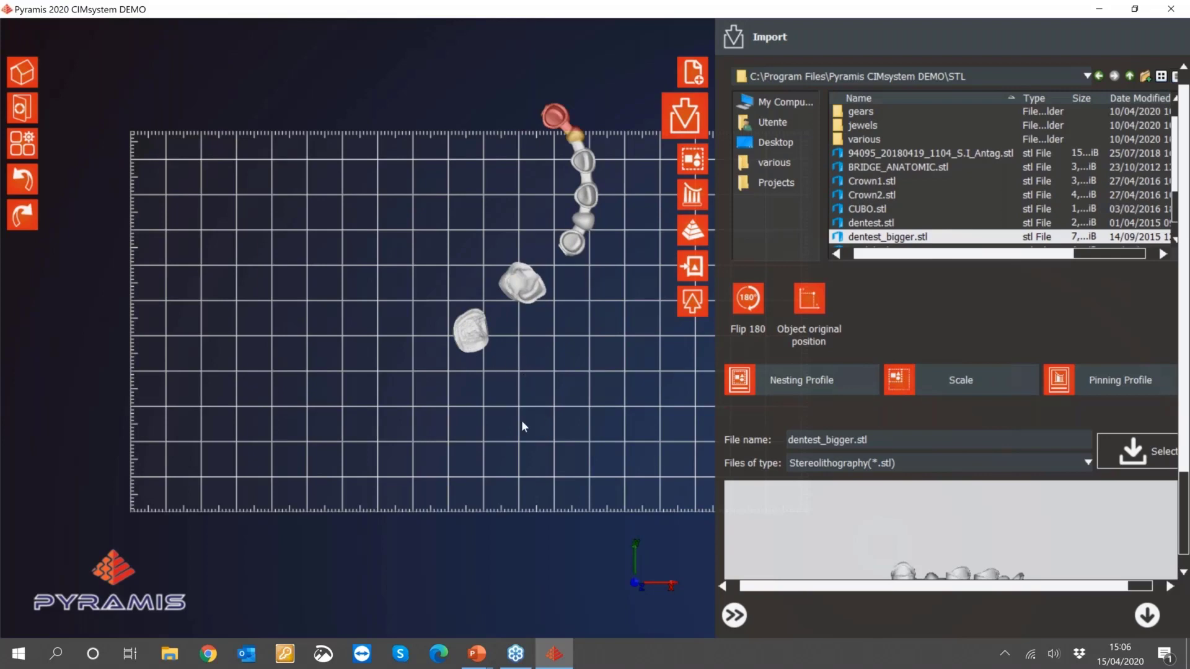
- Nest all imported models on the platform with Automatic nesting and check their arrangement
click(1147, 615)
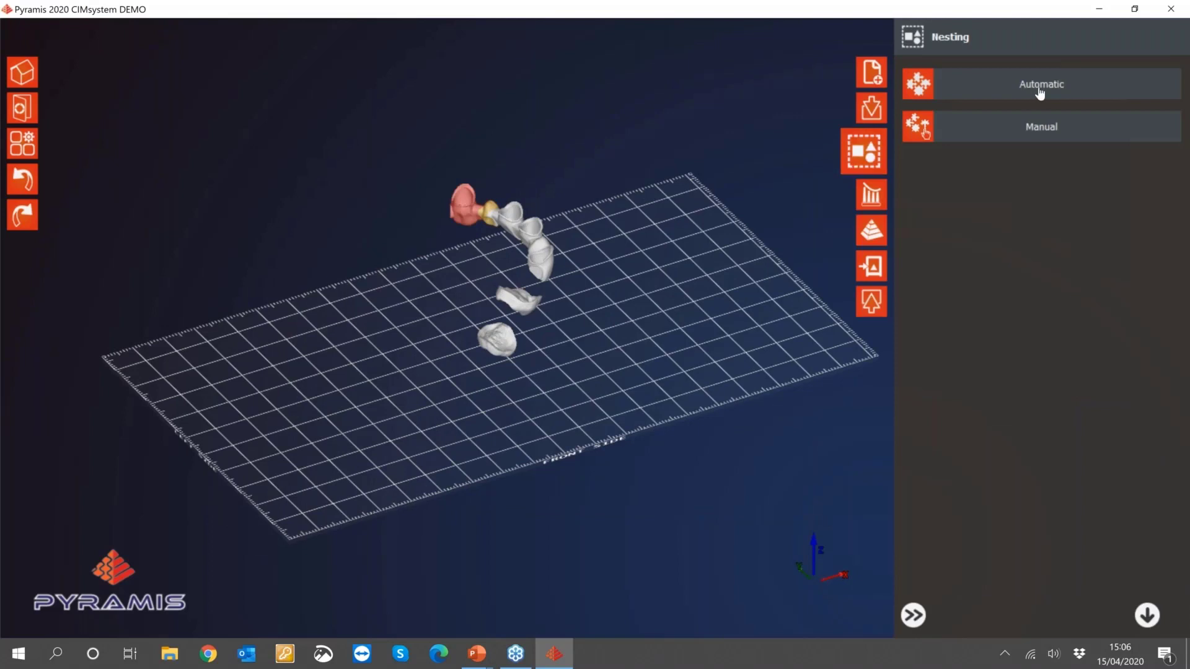
click(1040, 91)
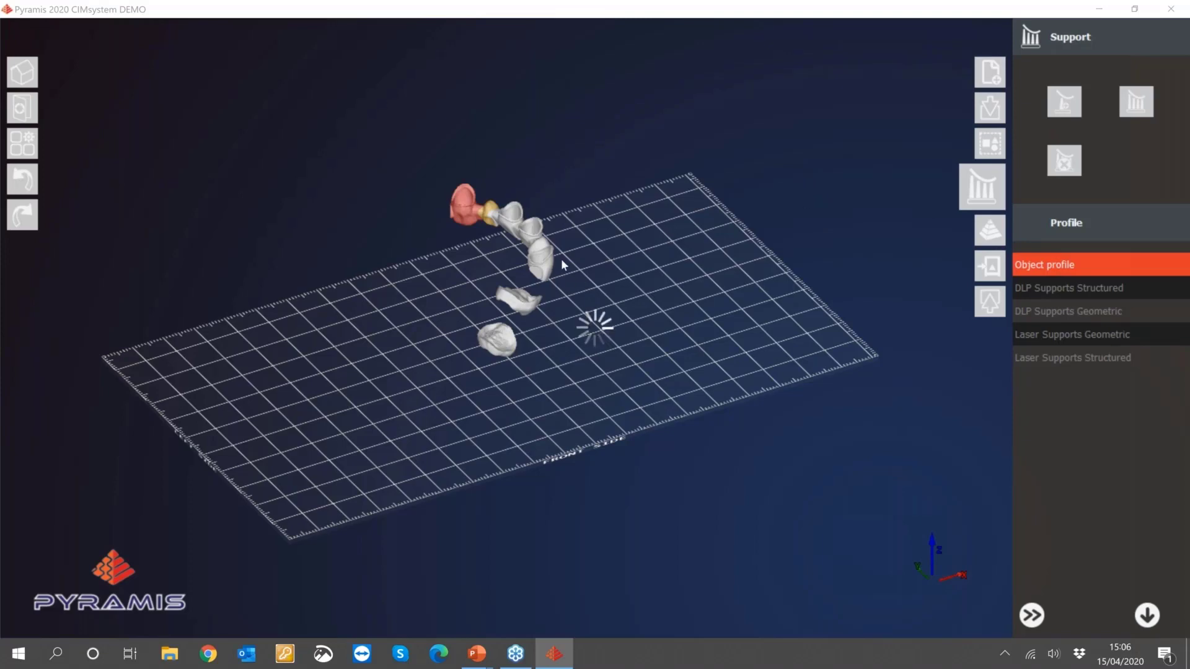
middle_drag(697, 252, 717, 188)
scroll(716, 166, up, 3)
scroll(729, 161, up, 1)
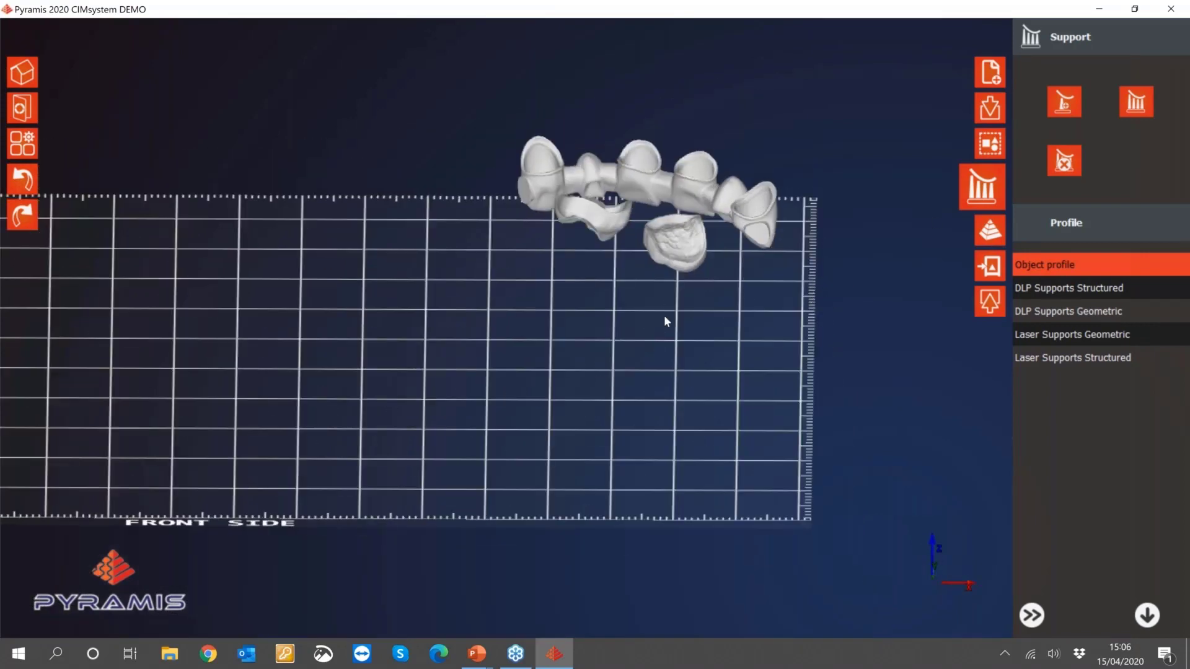
middle_drag(686, 323, 727, 324)
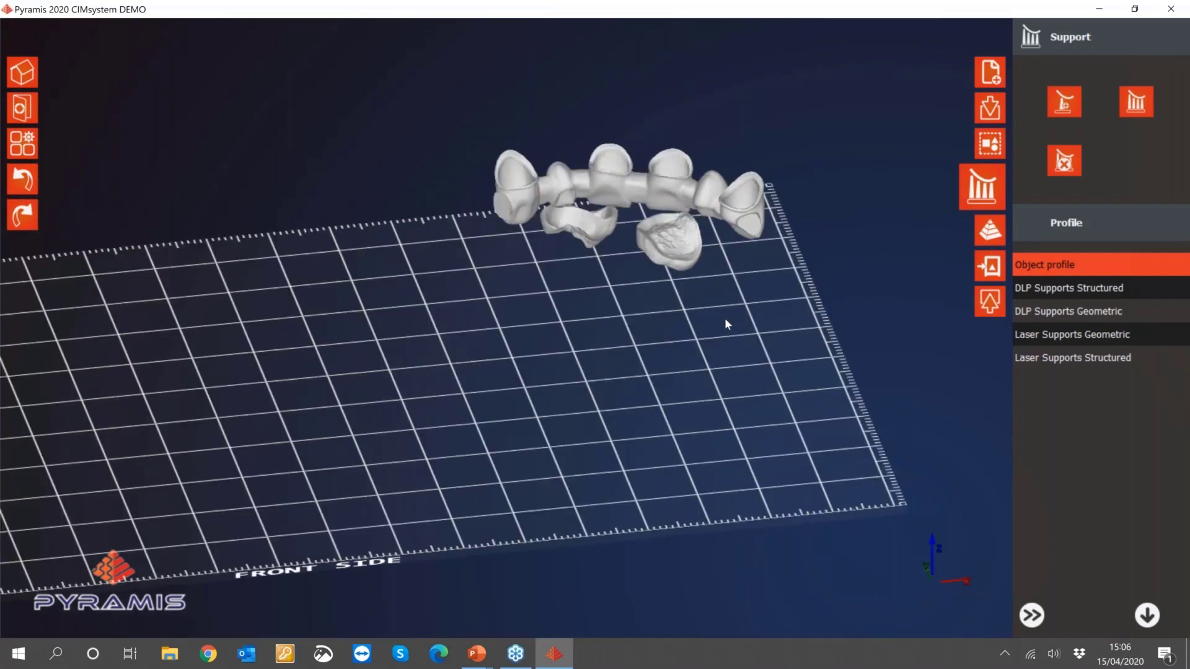
scroll(725, 322, down, 2)
- Import Wrong_BridgeMultipleClusters.stl and move the bridge to the free platform area in front of the nested models
click(989, 108)
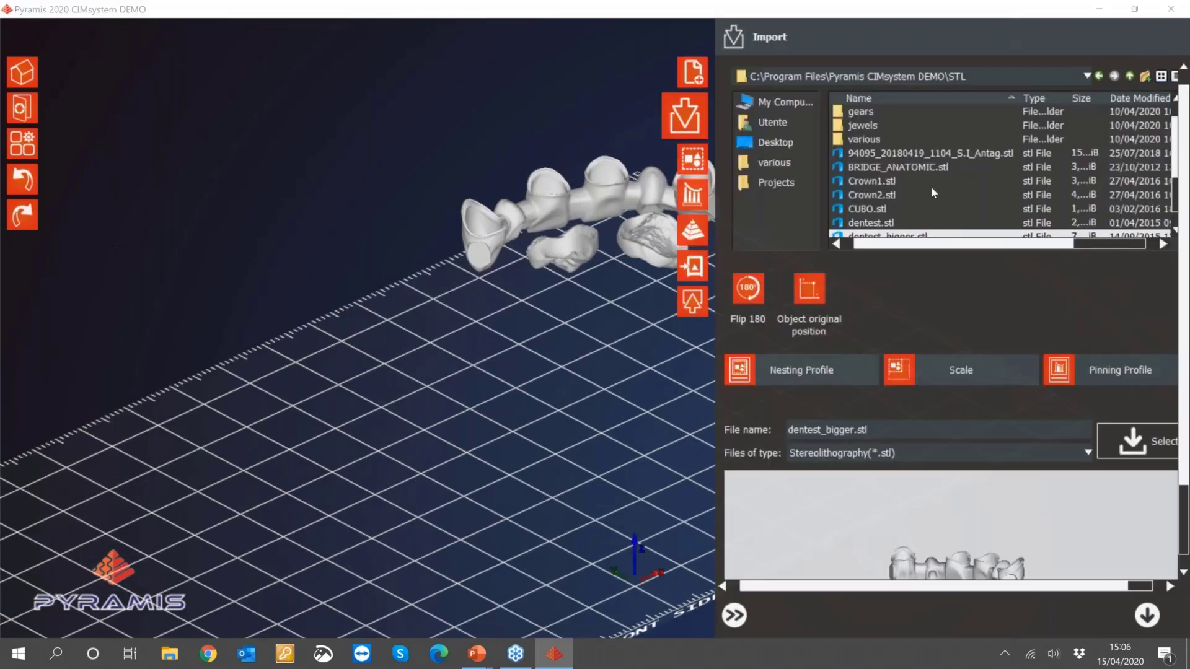
scroll(1033, 169, down, 5)
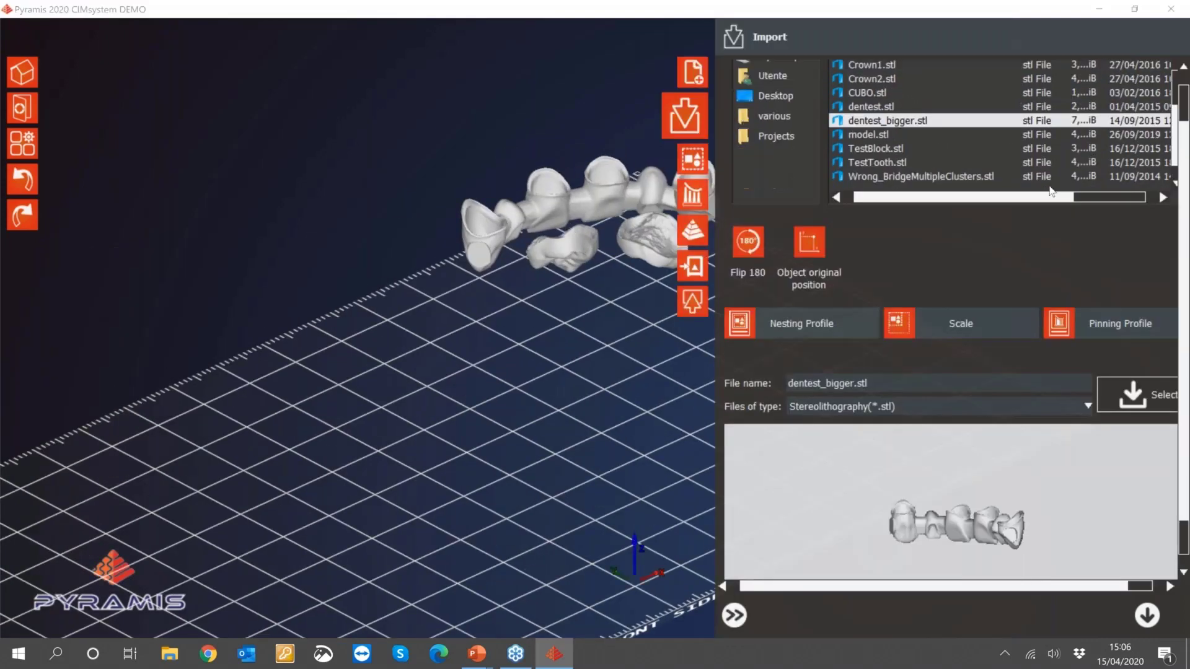
click(926, 177)
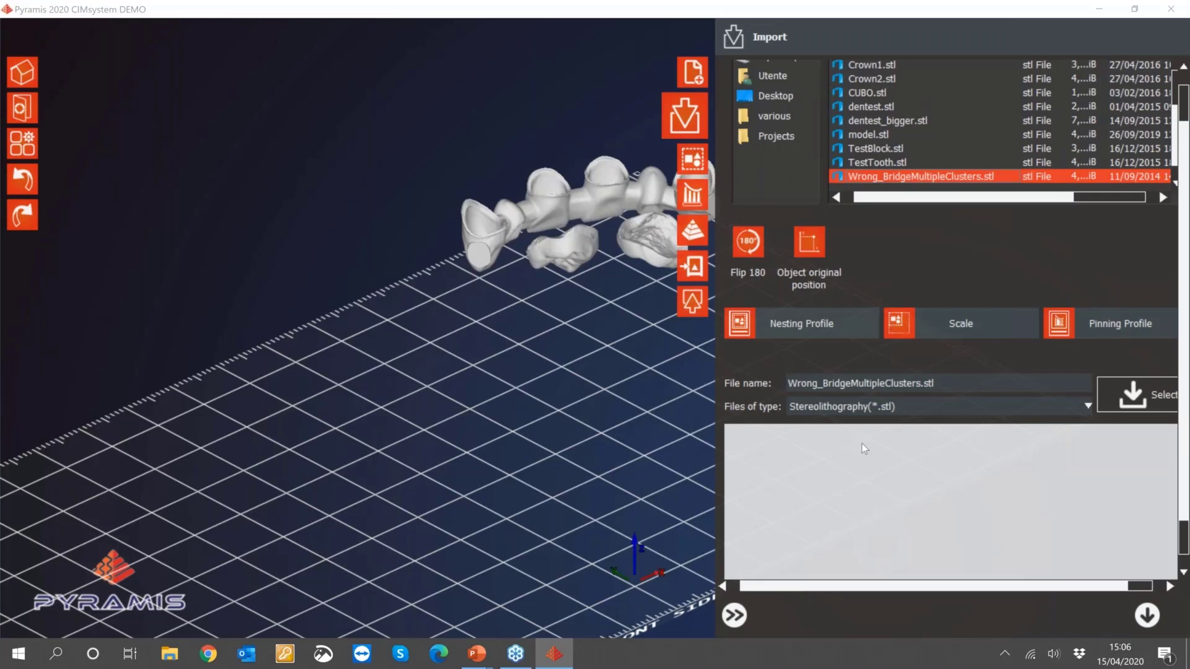
click(1137, 400)
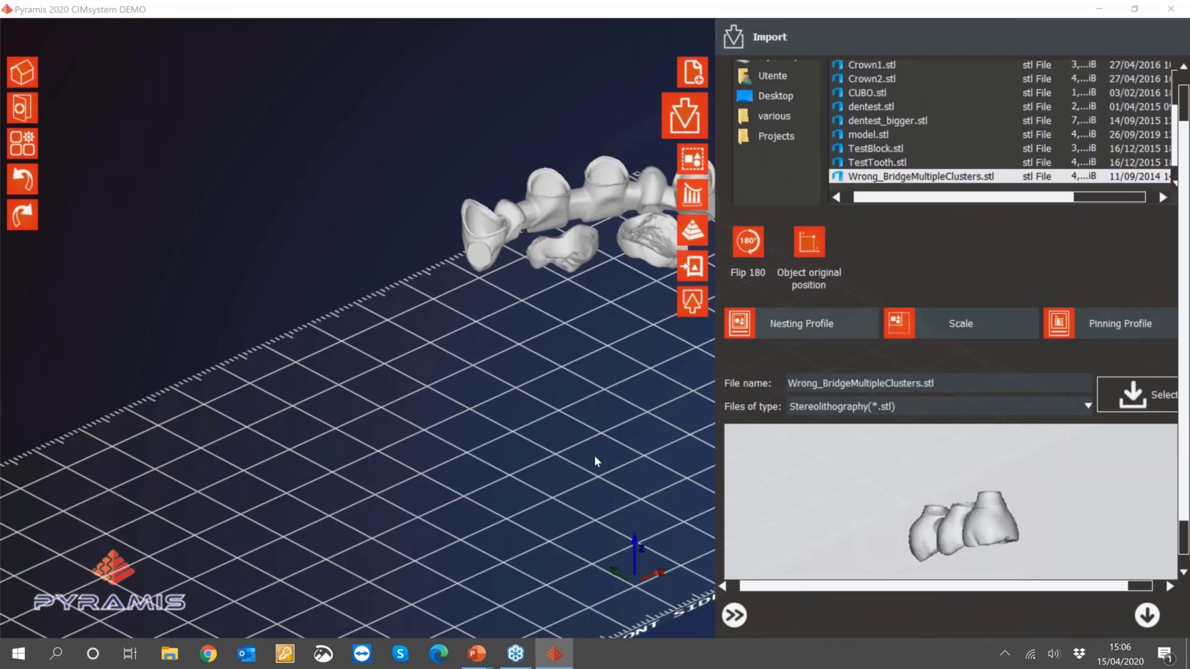
drag(583, 282, 477, 288)
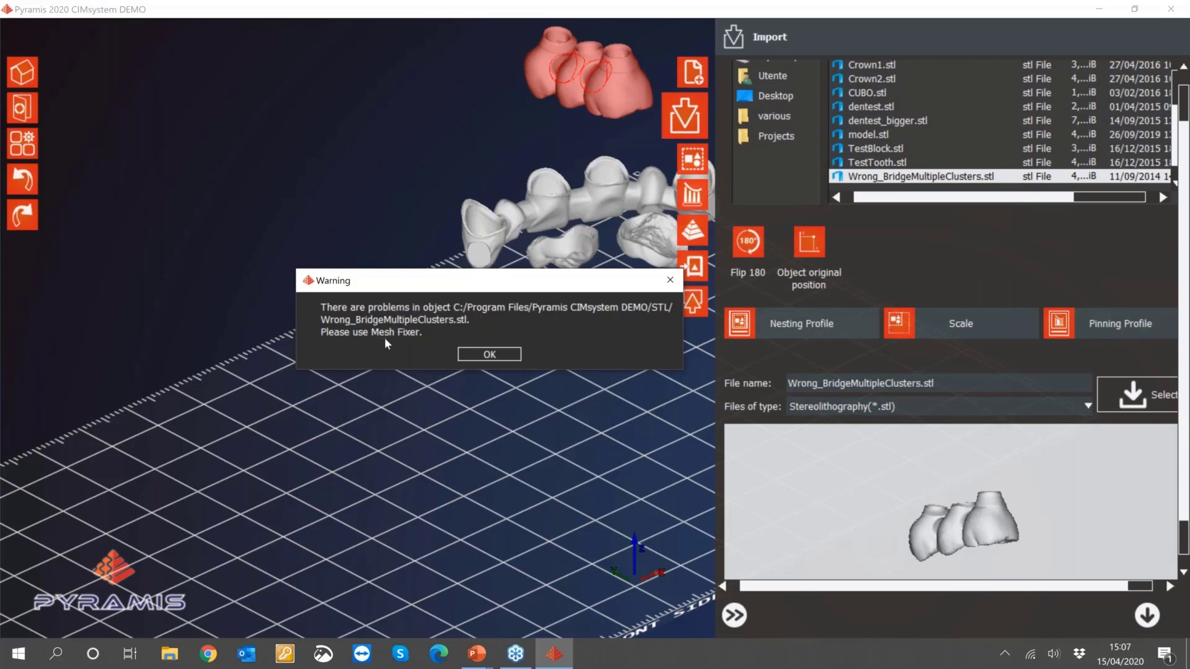
click(485, 355)
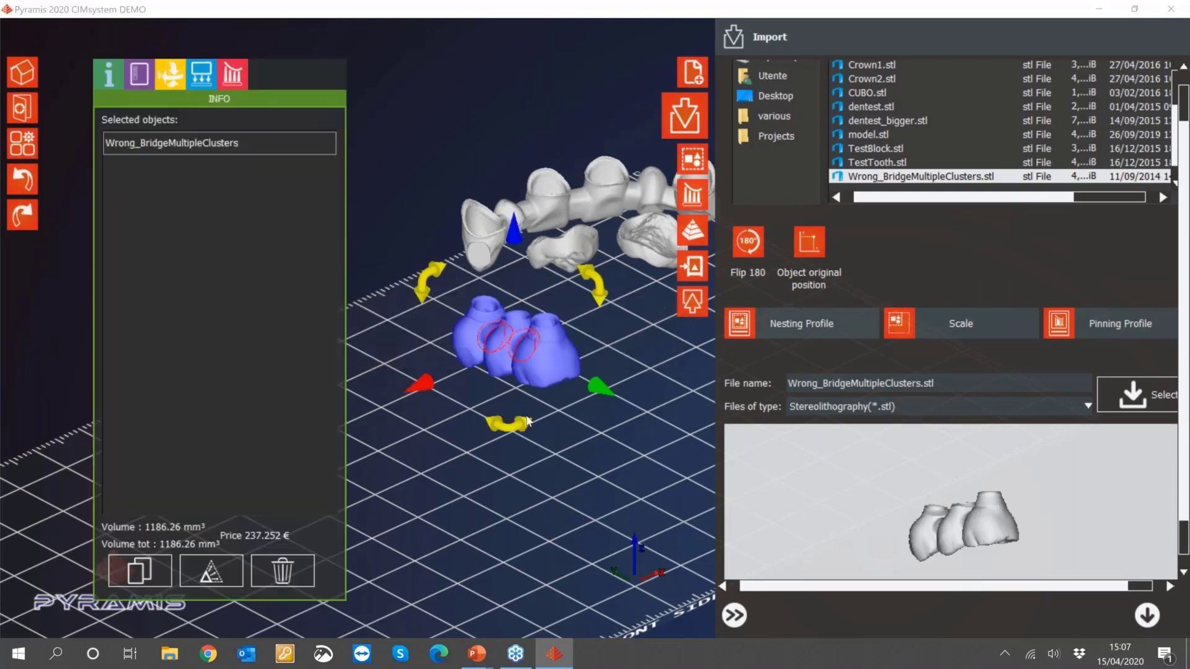
click(543, 437)
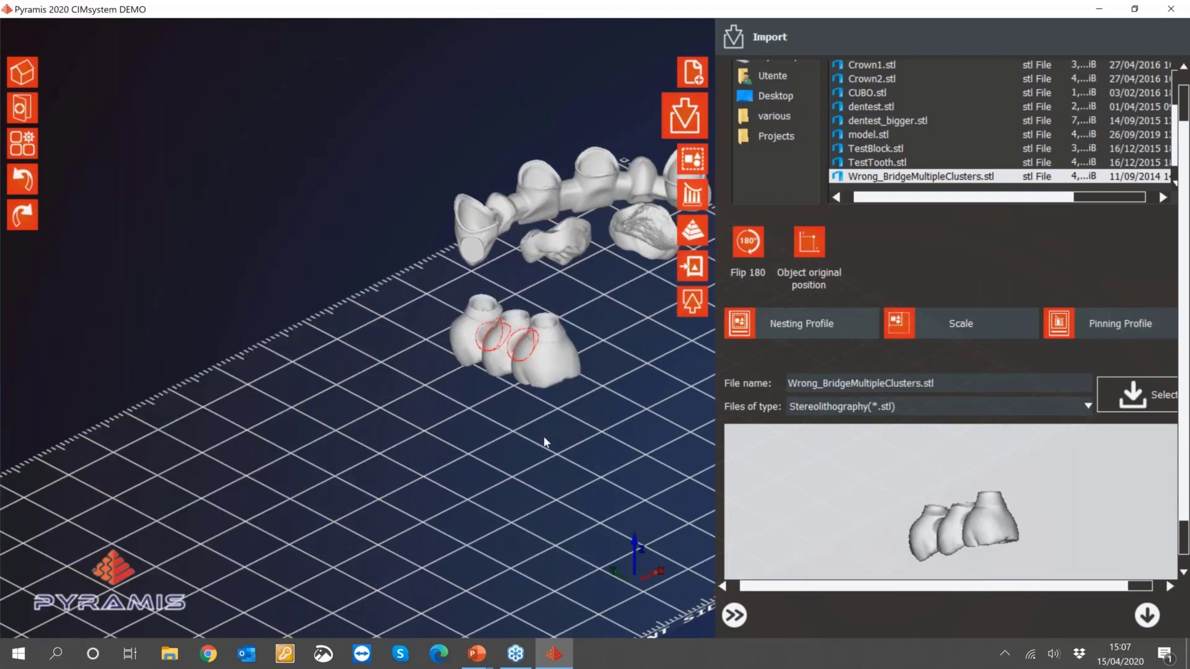
- Examine up close the red-outlined mesh areas at the connectors between the teeth of the Wrong_BridgeMultipleClusters bridge
middle_drag(543, 437, 484, 344)
scroll(510, 366, up, 8)
scroll(326, 297, down, 3)
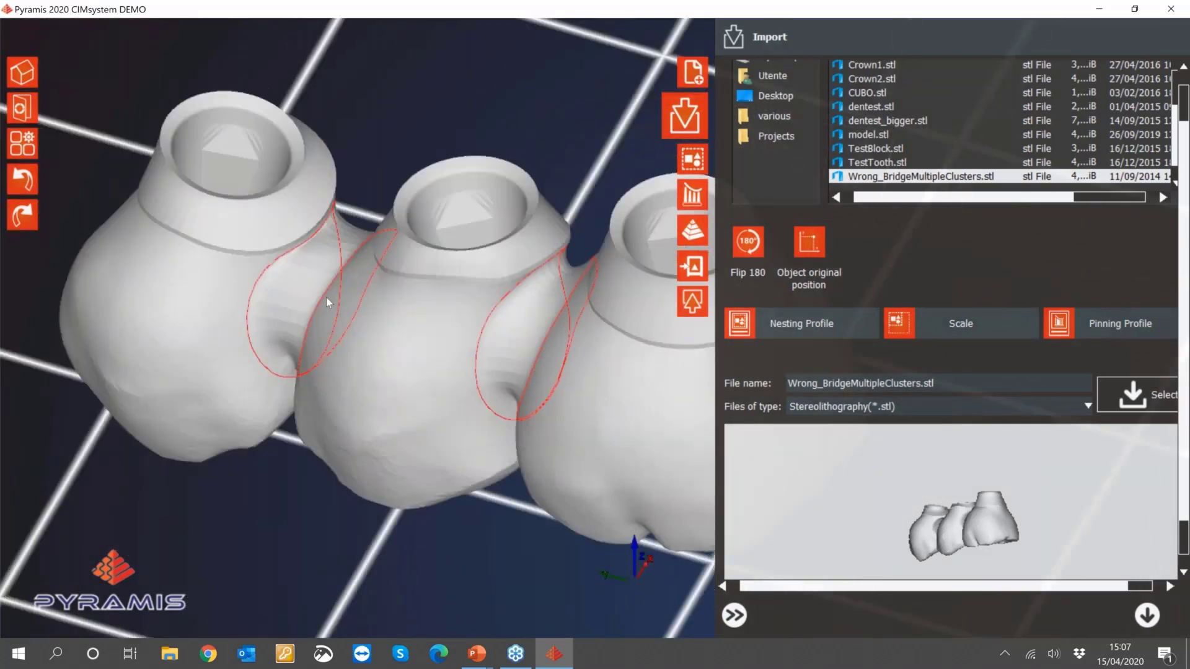
scroll(336, 262, down, 2)
scroll(335, 262, up, 2)
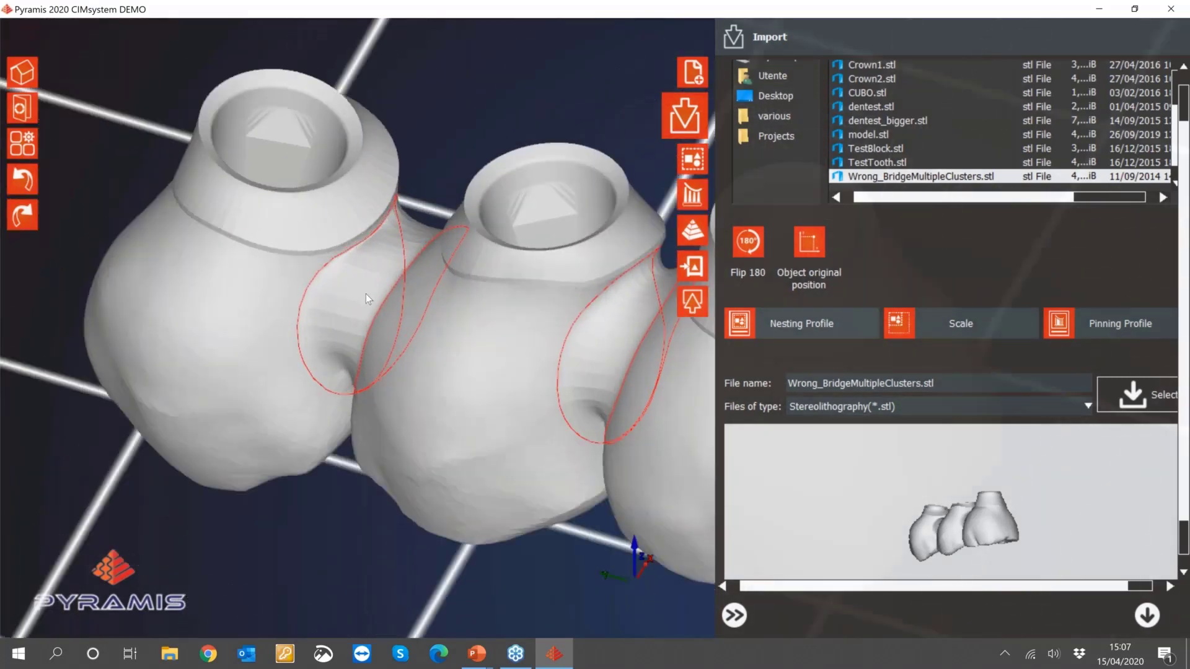
middle_drag(369, 299, 443, 334)
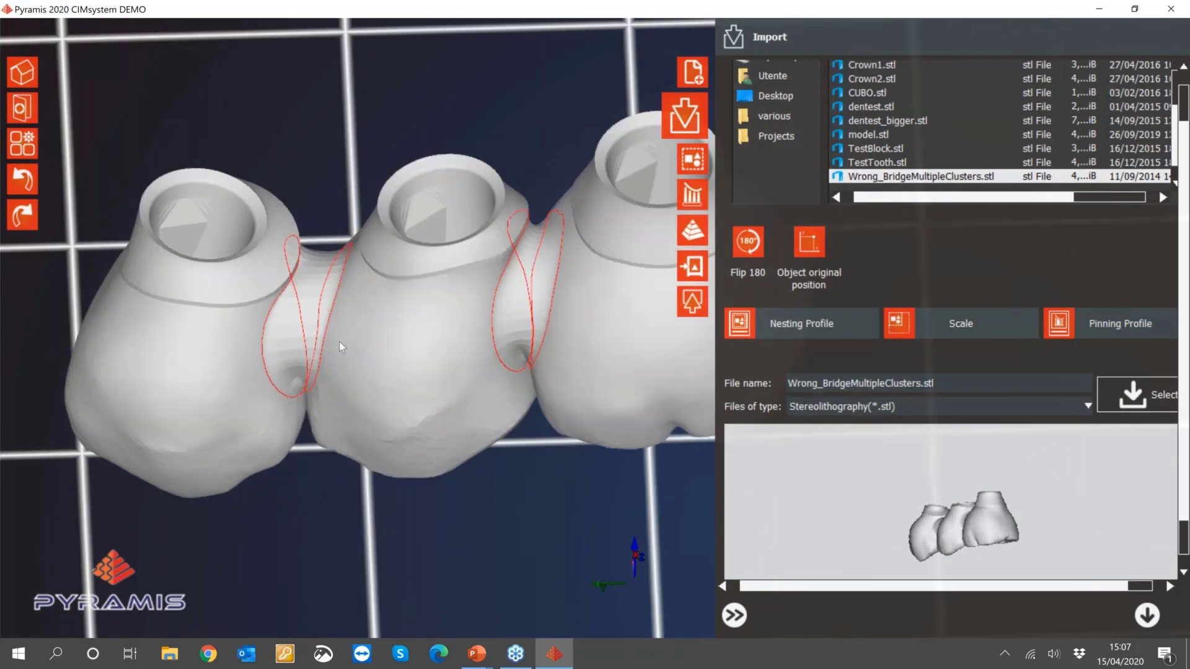
scroll(339, 342, down, 3)
scroll(503, 273, up, 4)
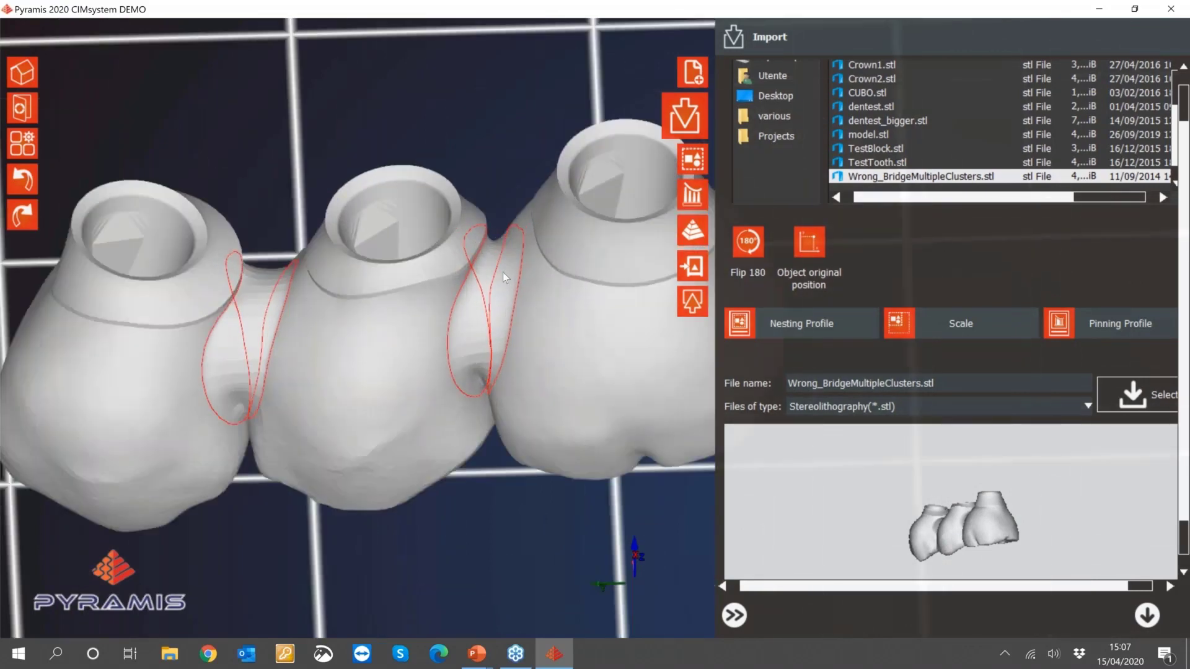
scroll(503, 273, up, 3)
scroll(528, 243, up, 3)
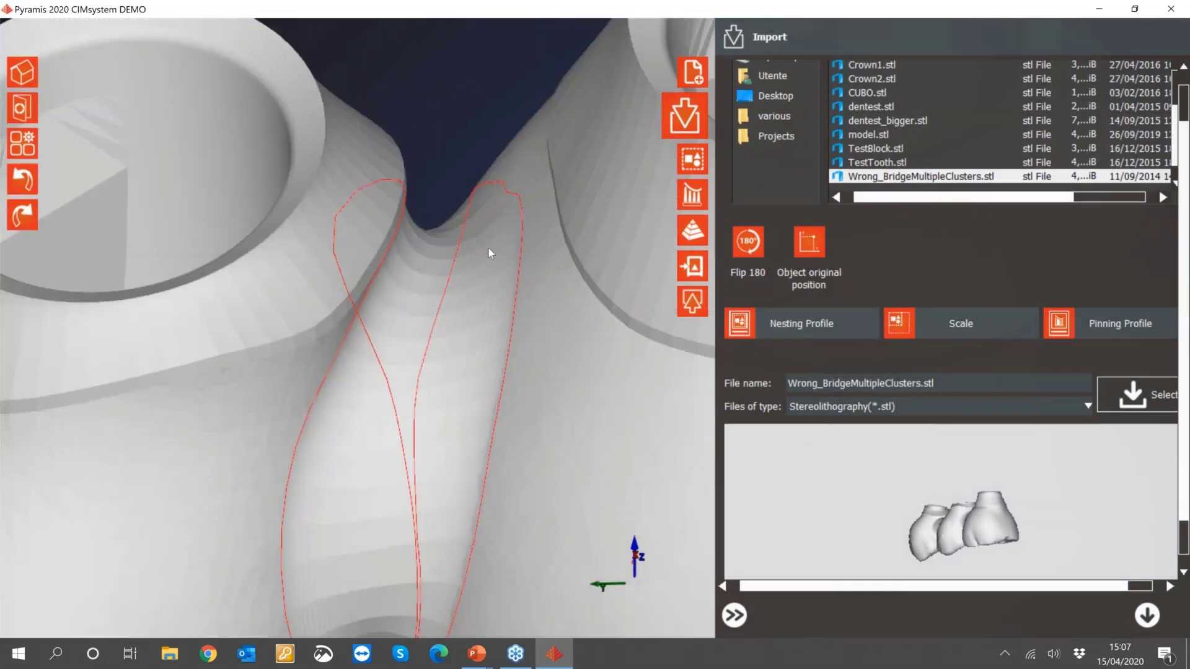
- Examine the bridge's connector outlines from other angles and display the mesh in wireframe
middle_drag(488, 248, 417, 262)
scroll(416, 262, down, 3)
scroll(416, 263, up, 3)
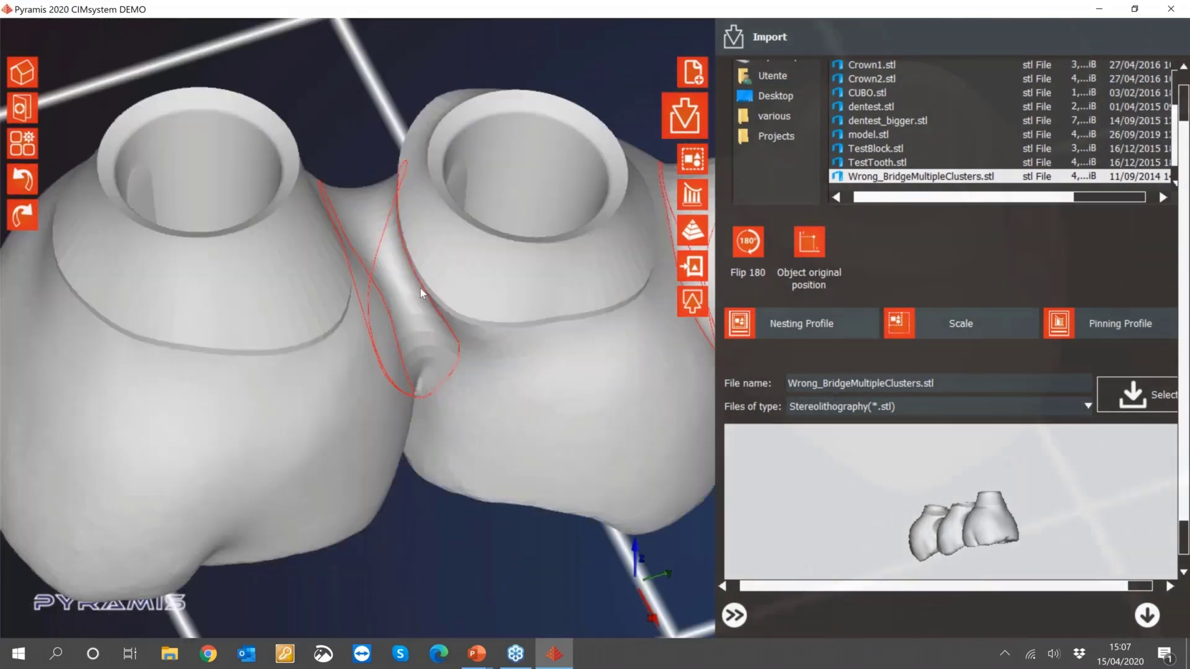
scroll(420, 288, down, 3)
middle_drag(362, 308, 357, 363)
scroll(362, 387, up, 5)
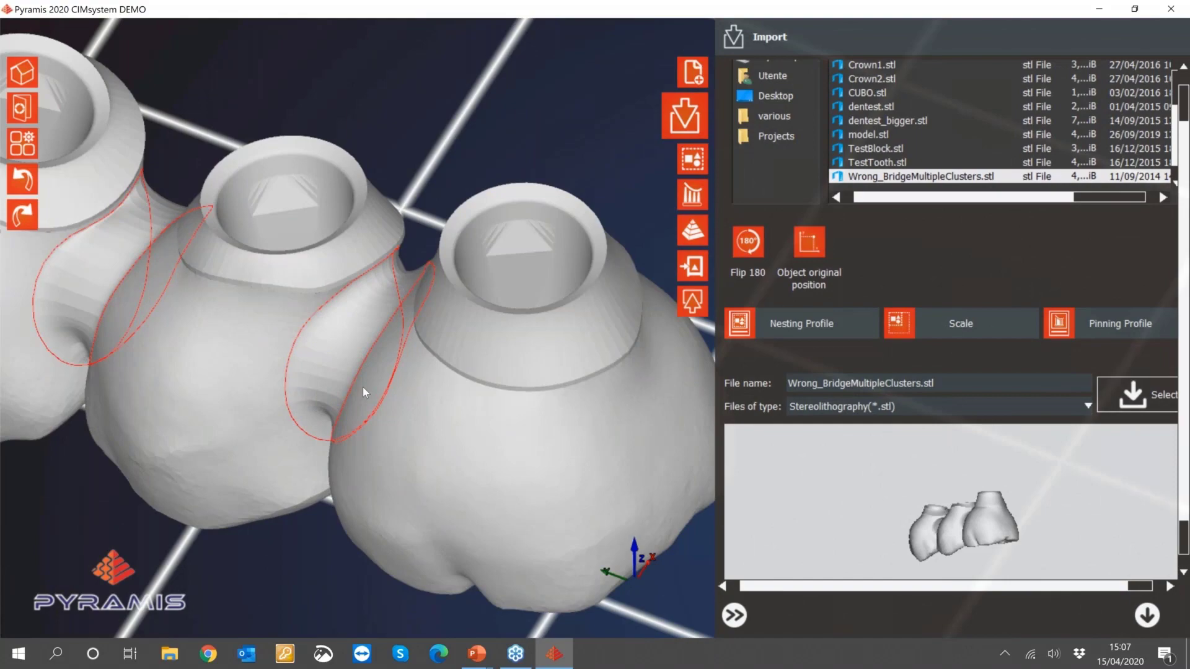
key(w)
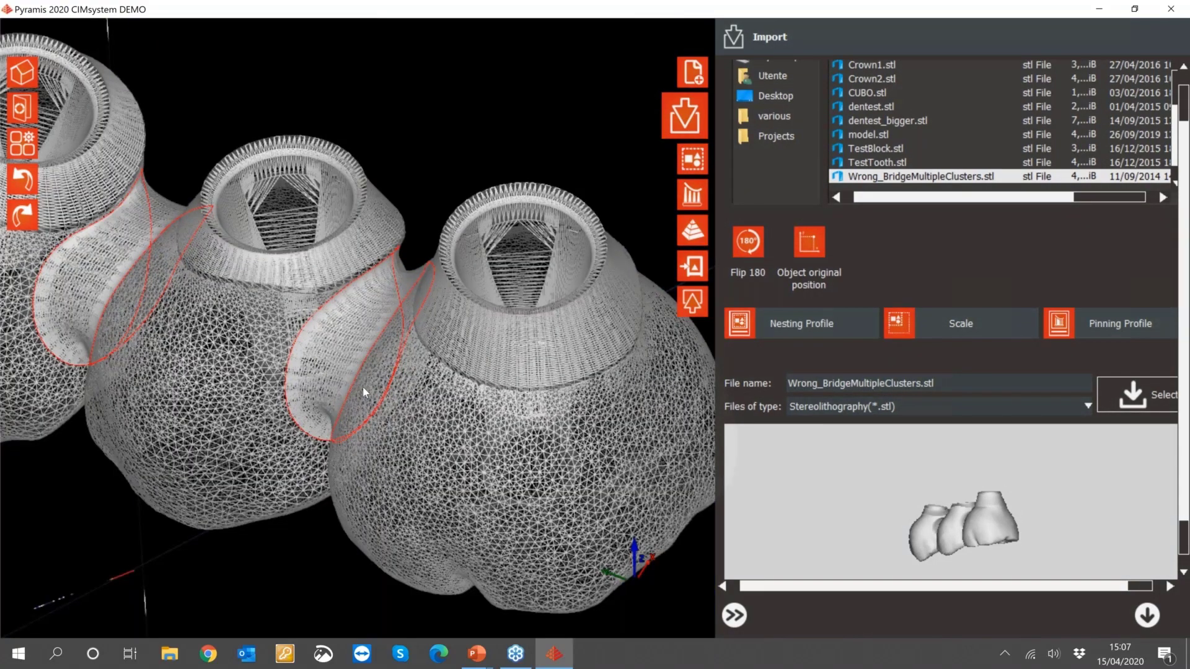
- Examine the bridge's outlined connector between two teeth up close in wireframe, and restore the shaded display
scroll(362, 387, up, 2)
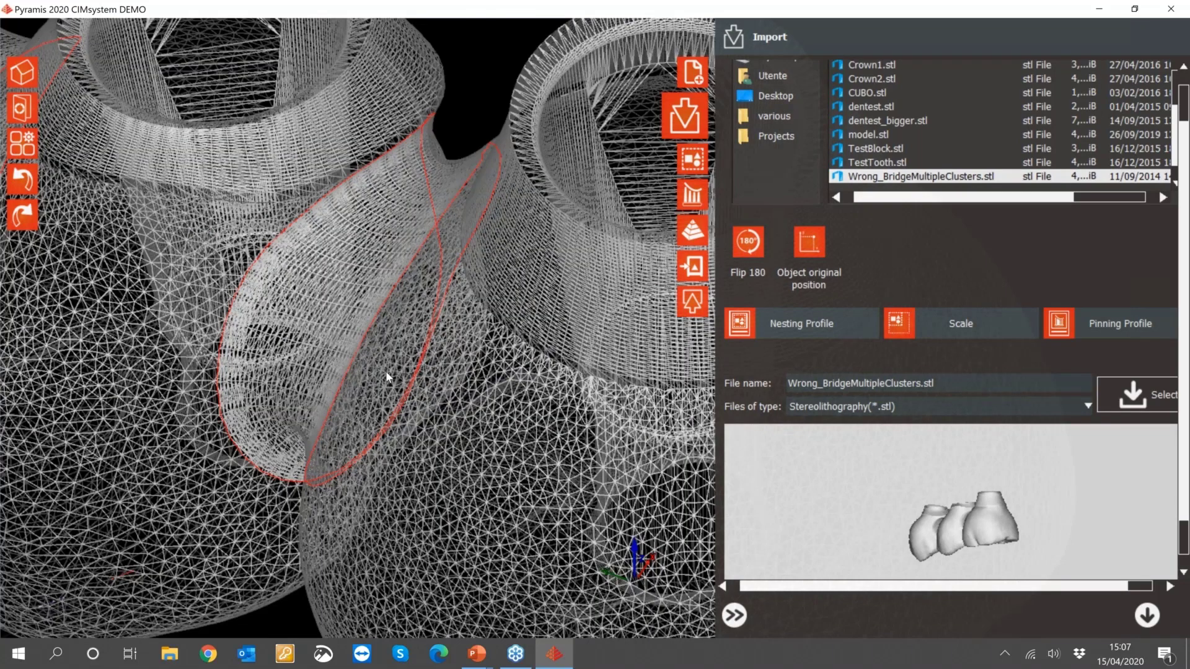
scroll(415, 414, up, 3)
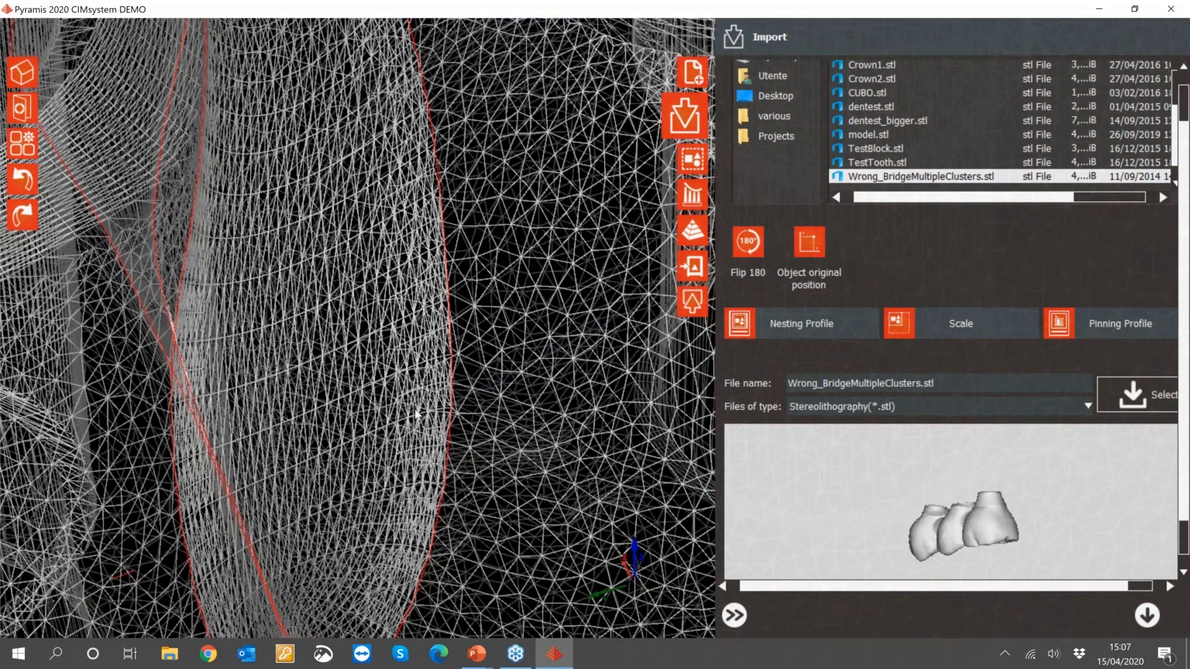
middle_drag(415, 410, 415, 357)
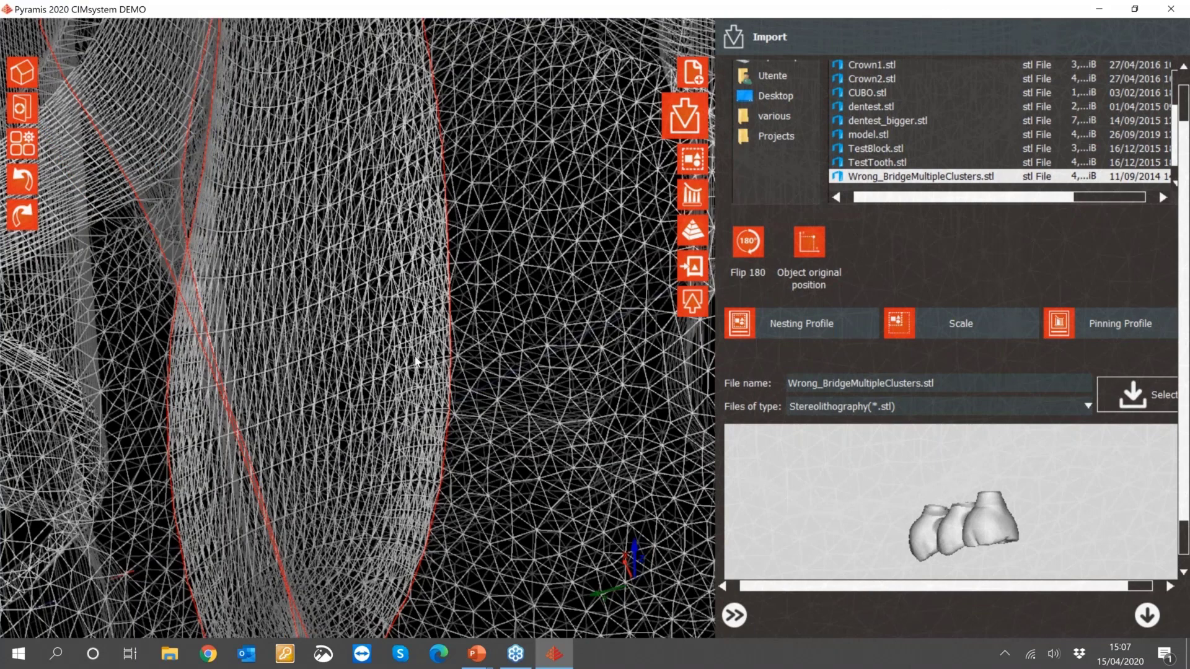
middle_drag(415, 361, 373, 357)
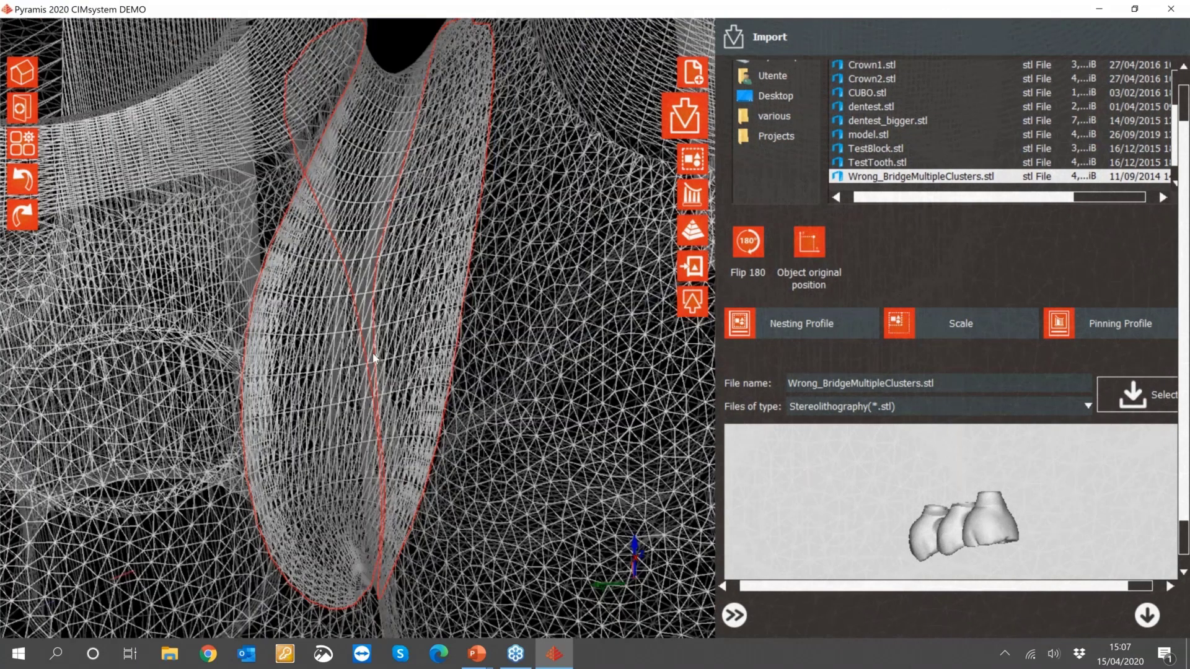
middle_drag(373, 352, 327, 282)
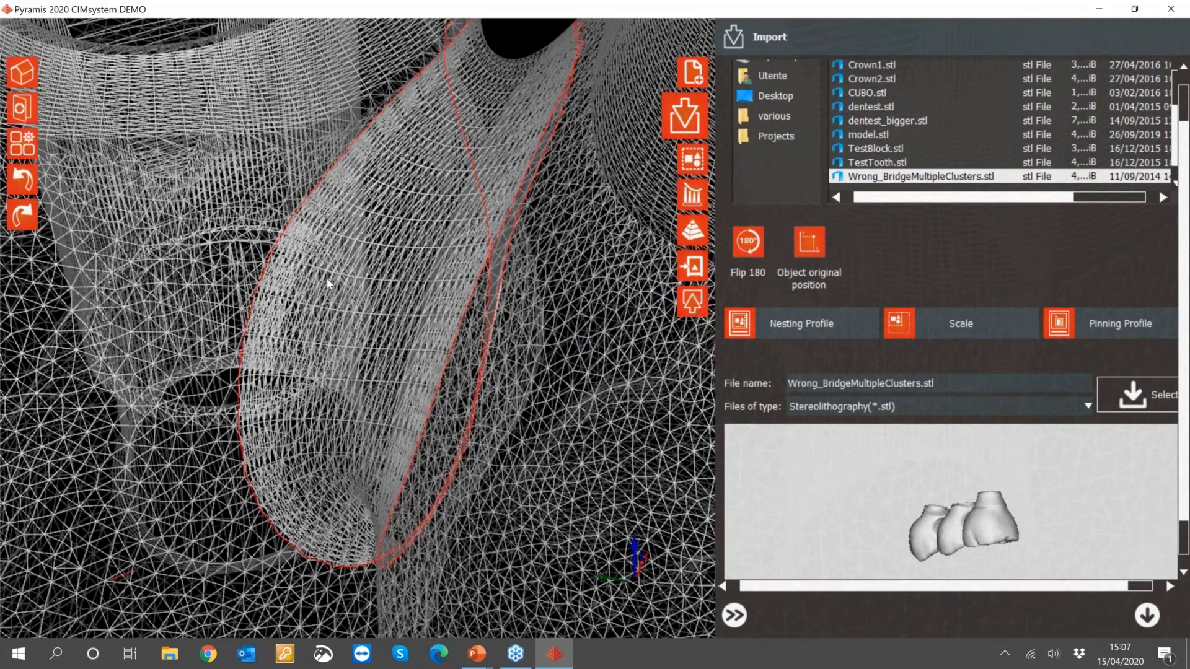
scroll(434, 334, down, 8)
key(w)
scroll(496, 359, down, 2)
- Select the Wrong_BridgeMultipleClusters bridge, open its mesh analysis and repair it with Mesh fix
double_click(505, 375)
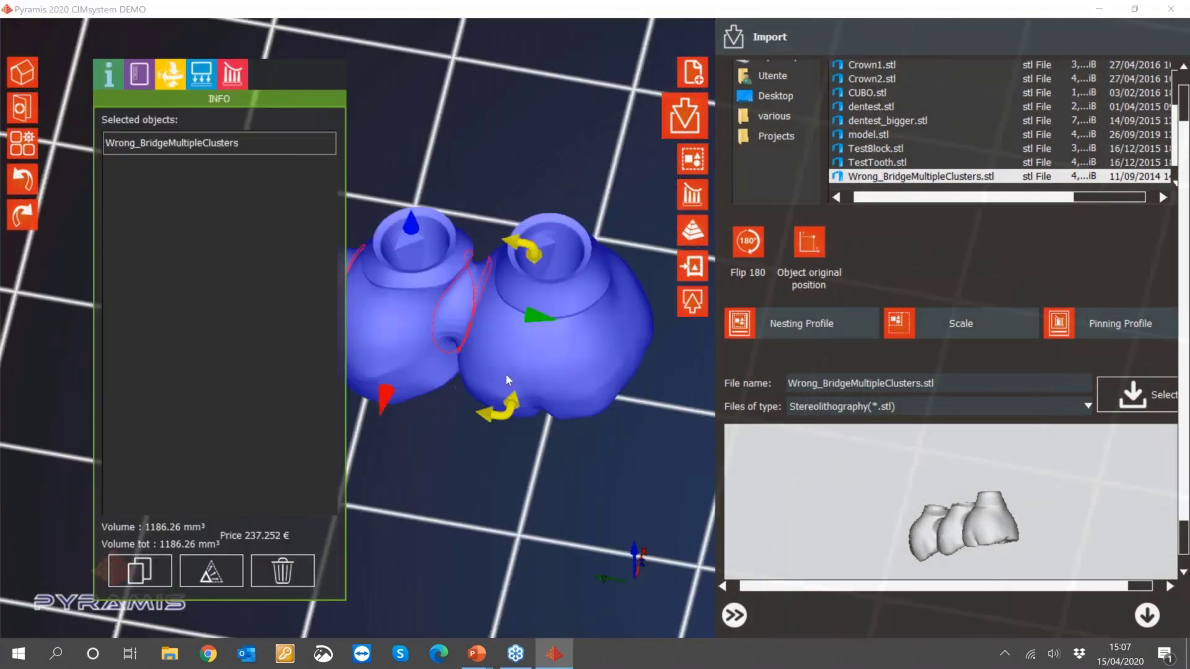
scroll(608, 434, down, 1)
scroll(607, 434, down, 1)
scroll(594, 422, down, 1)
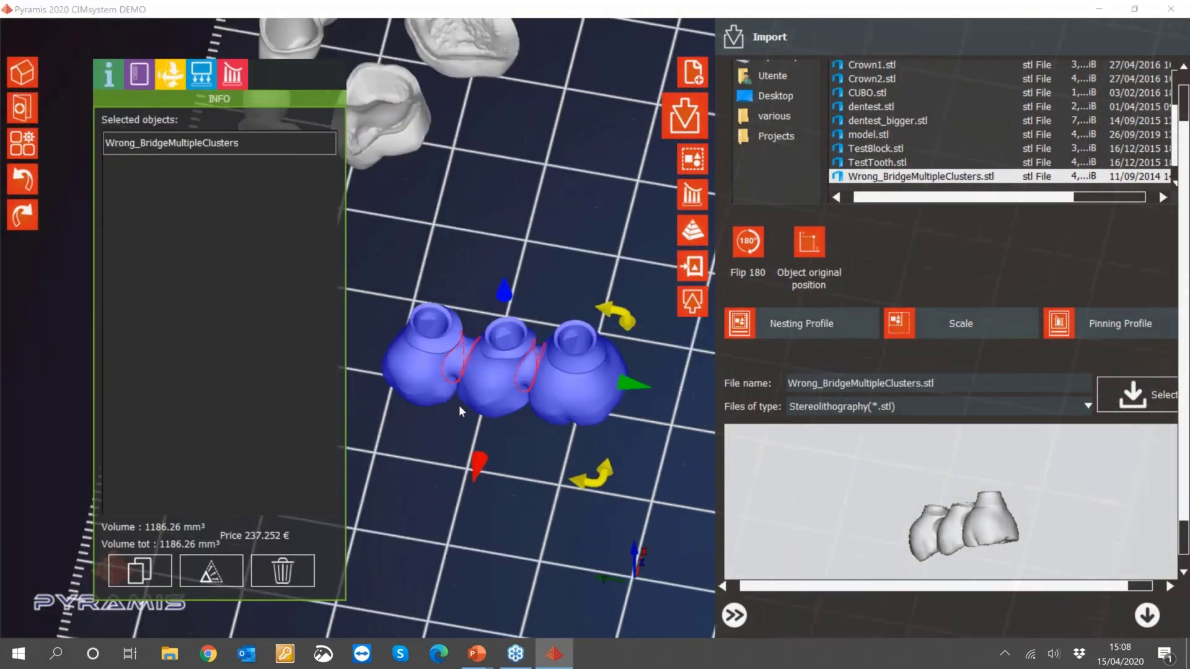
scroll(457, 404, up, 1)
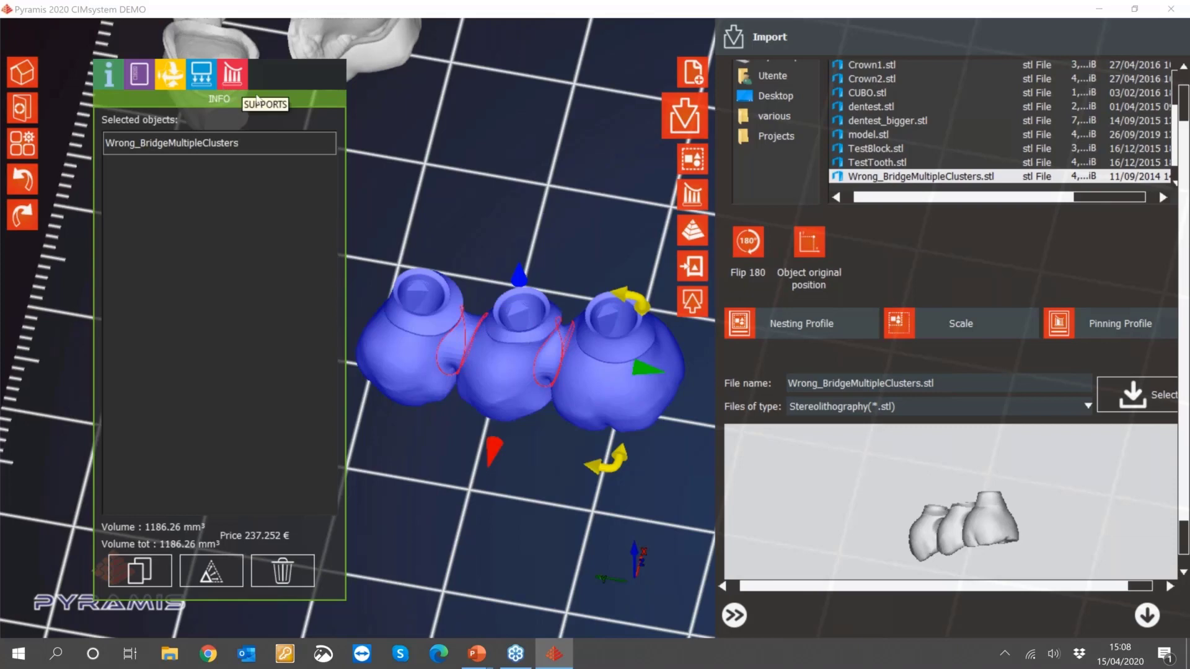
click(140, 76)
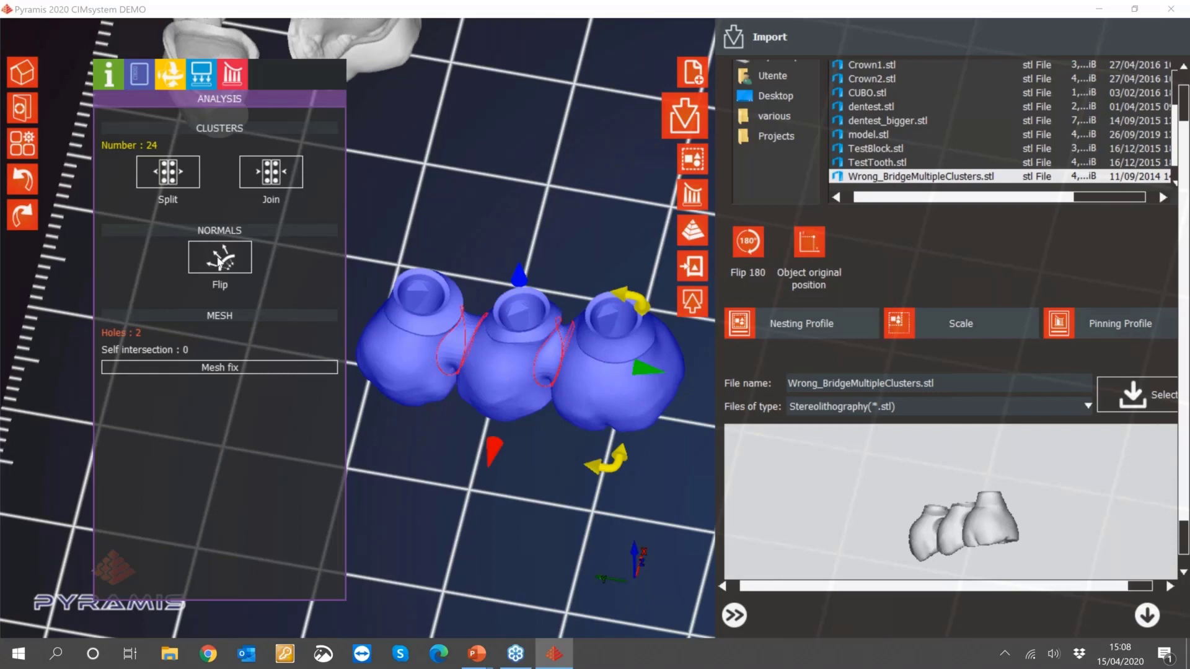
click(222, 372)
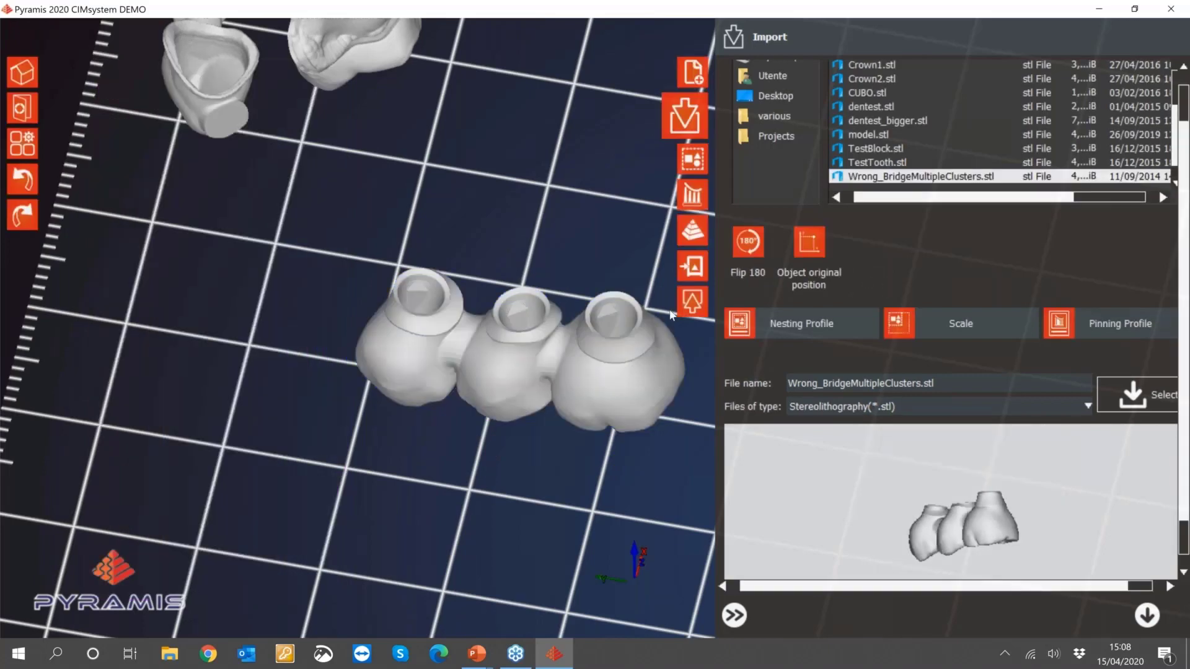
- Check the repaired bridge's connectors up close and review its cluster, hole and self-intersection analysis
scroll(573, 333, up, 3)
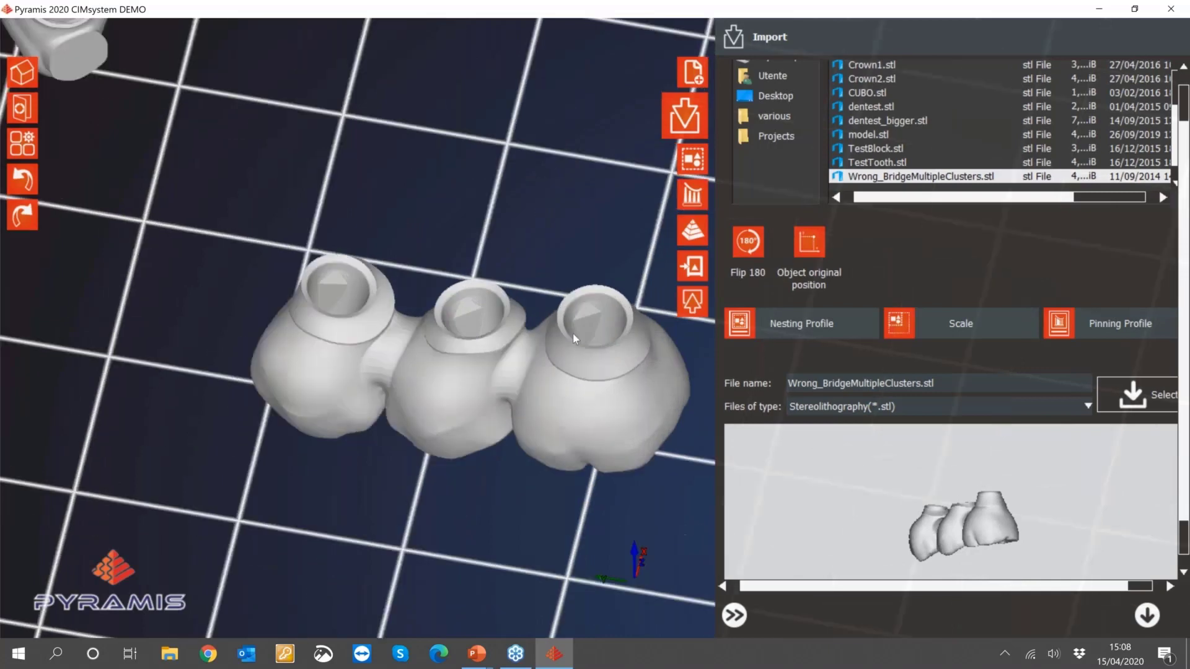
scroll(570, 378, up, 2)
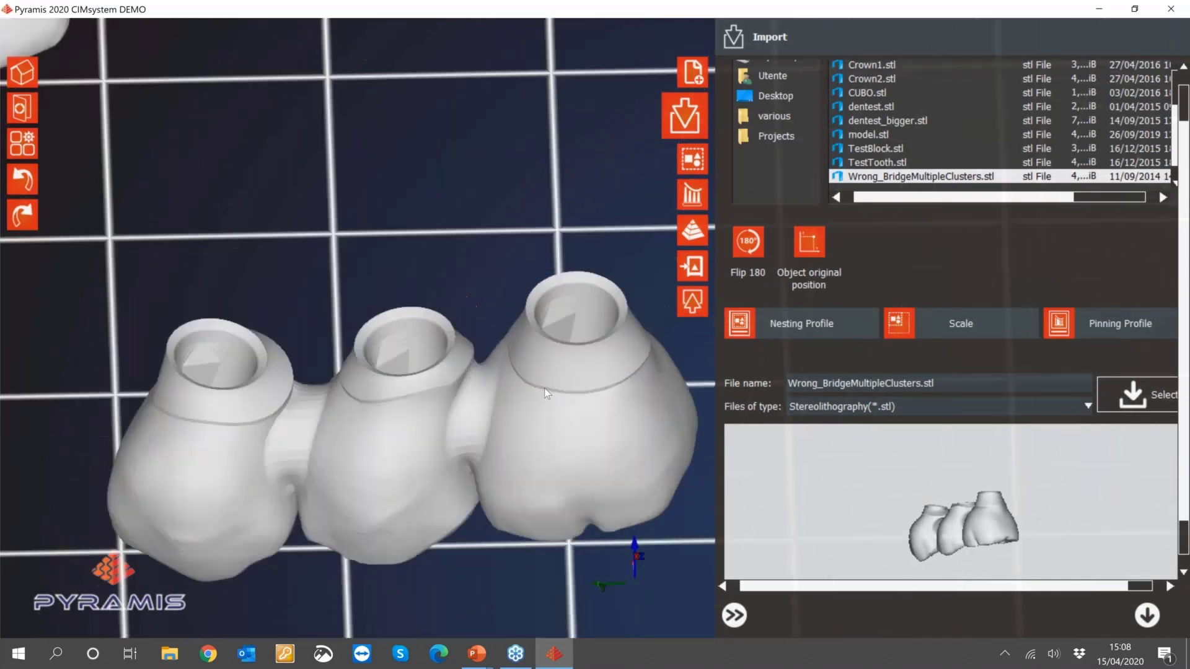
scroll(544, 388, up, 2)
click(530, 428)
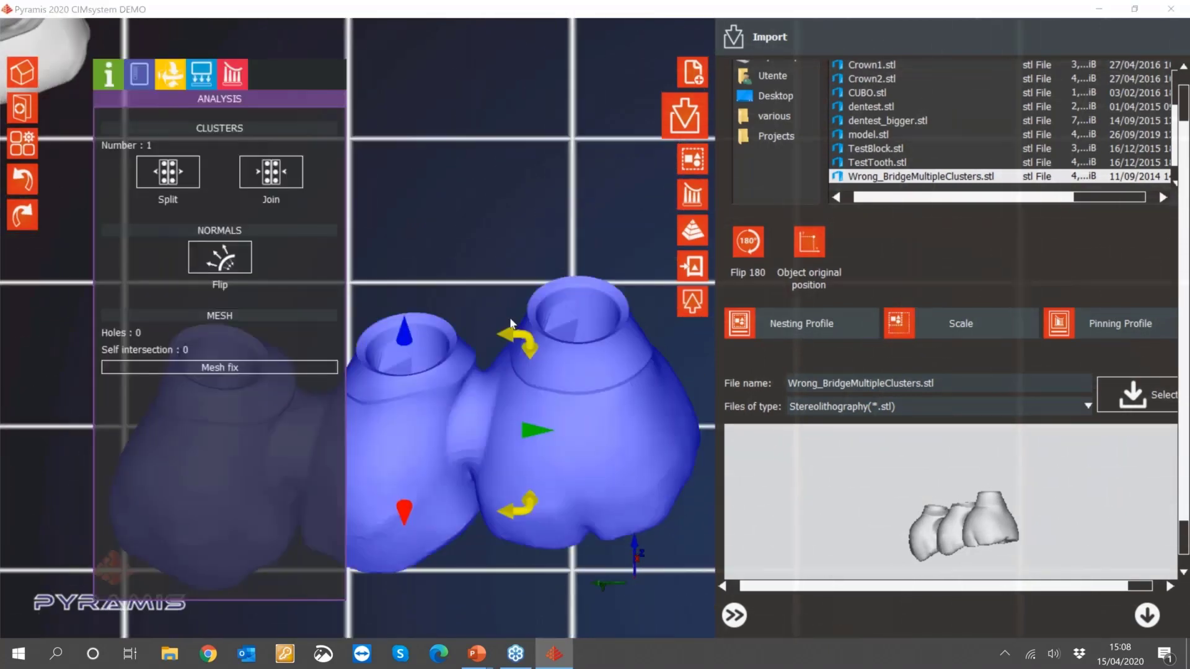
click(510, 323)
- Examine the repaired bridge's connectors in wireframe from several distances, and return to the shaded display
key(w)
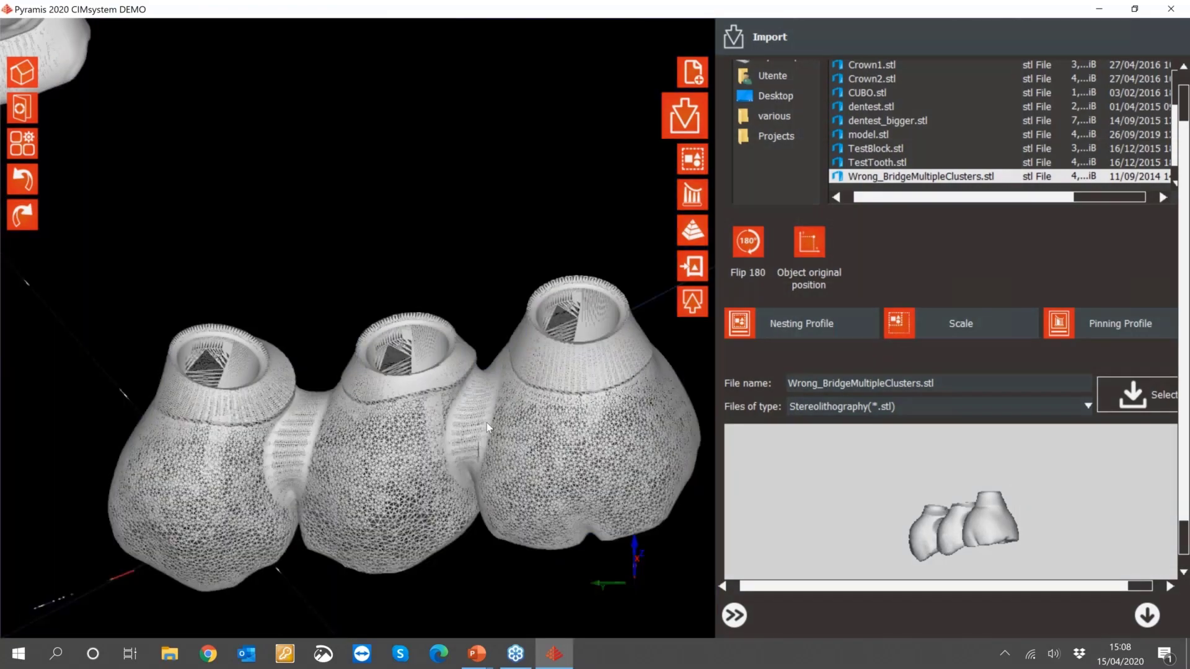
mouse_move(485, 423)
middle_down()
mouse_move(470, 461)
mouse_move(471, 416)
middle_up()
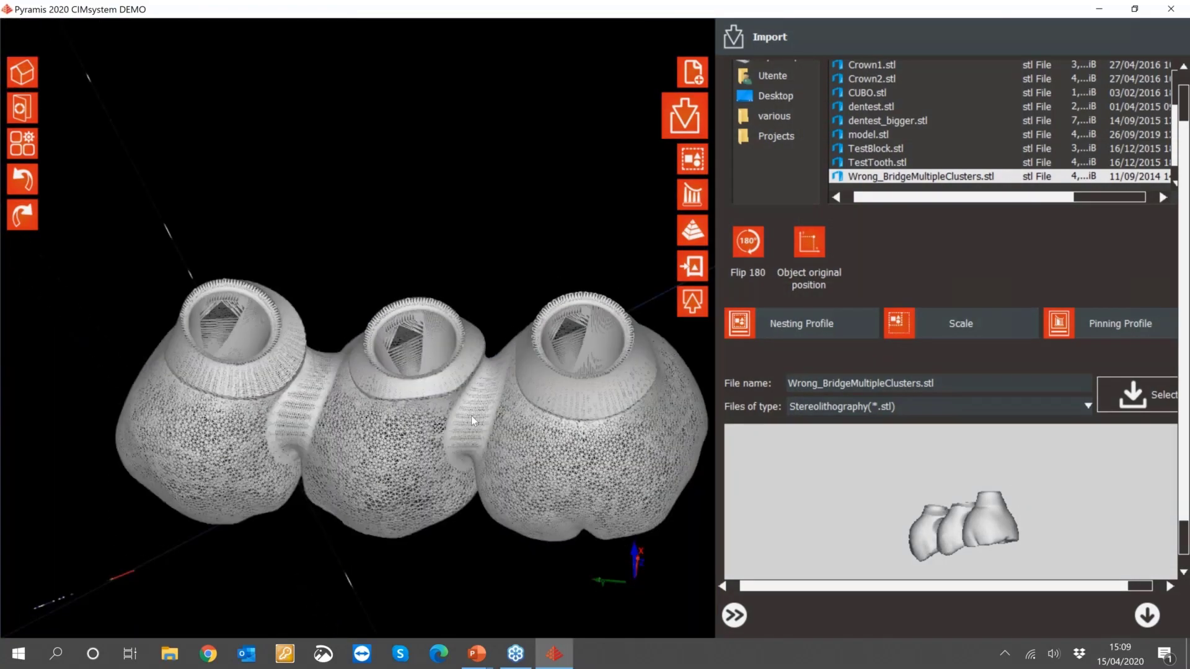
scroll(471, 415, up, 2)
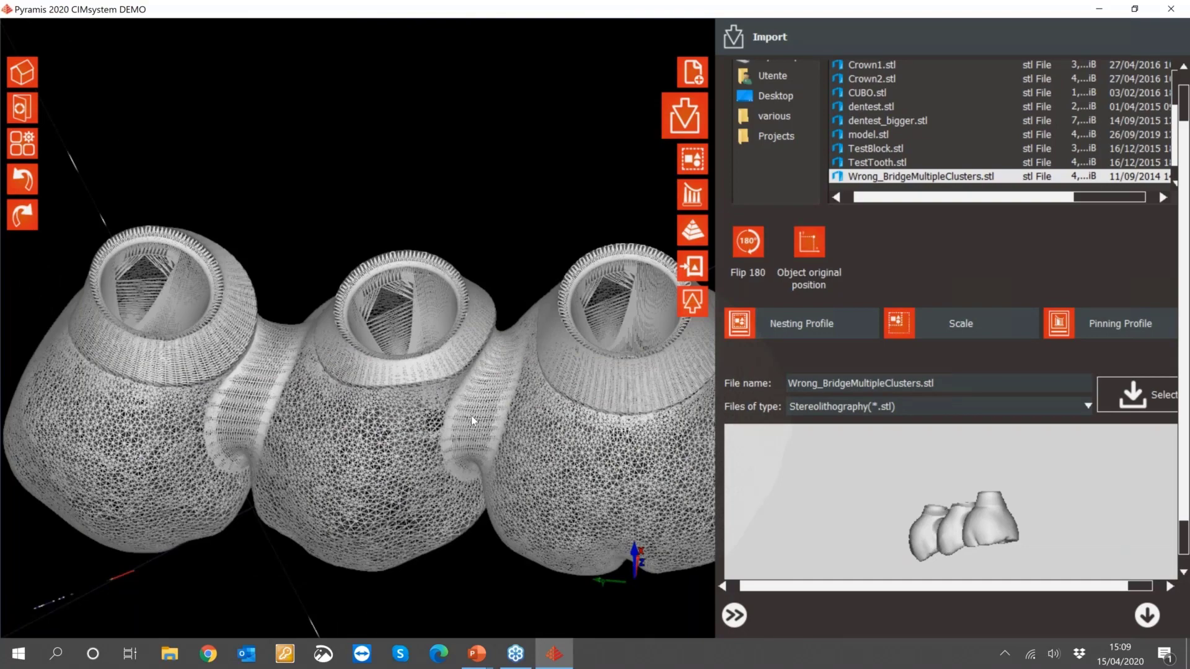
scroll(471, 415, up, 3)
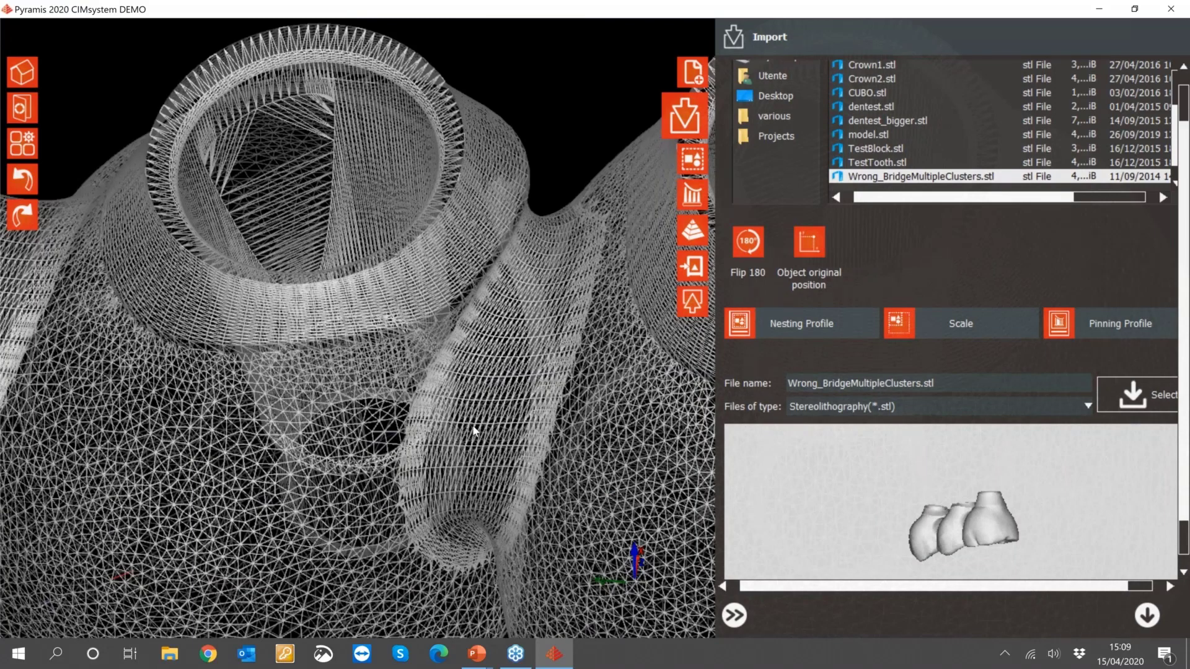
scroll(473, 430, down, 5)
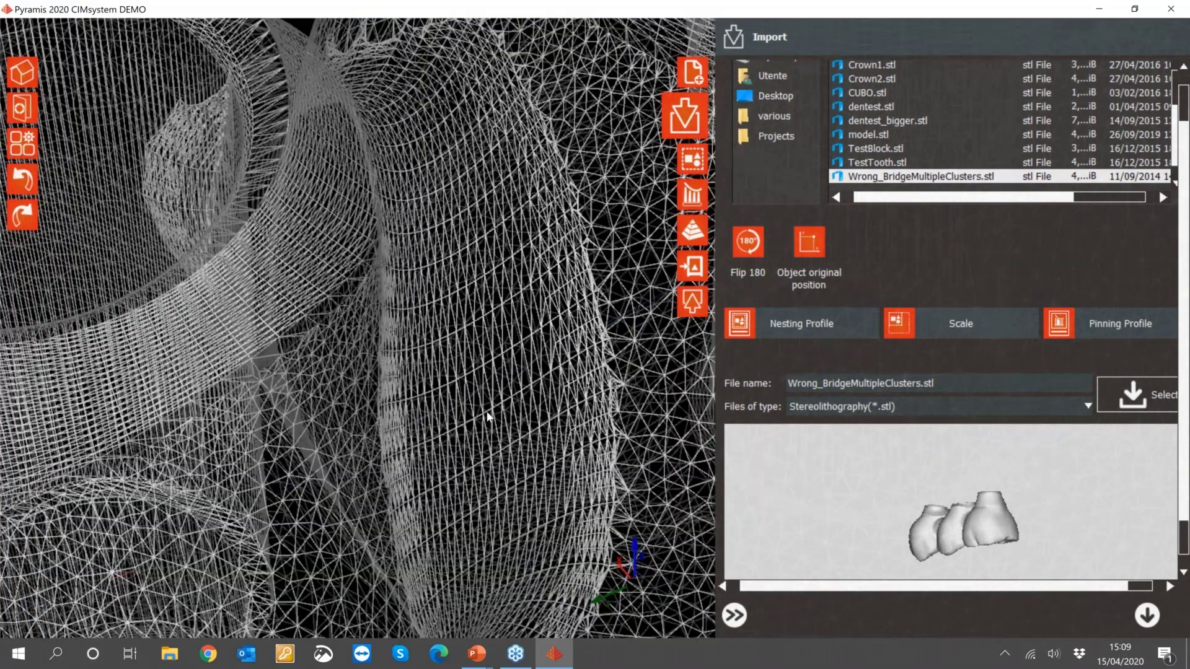
scroll(421, 210, down, 1)
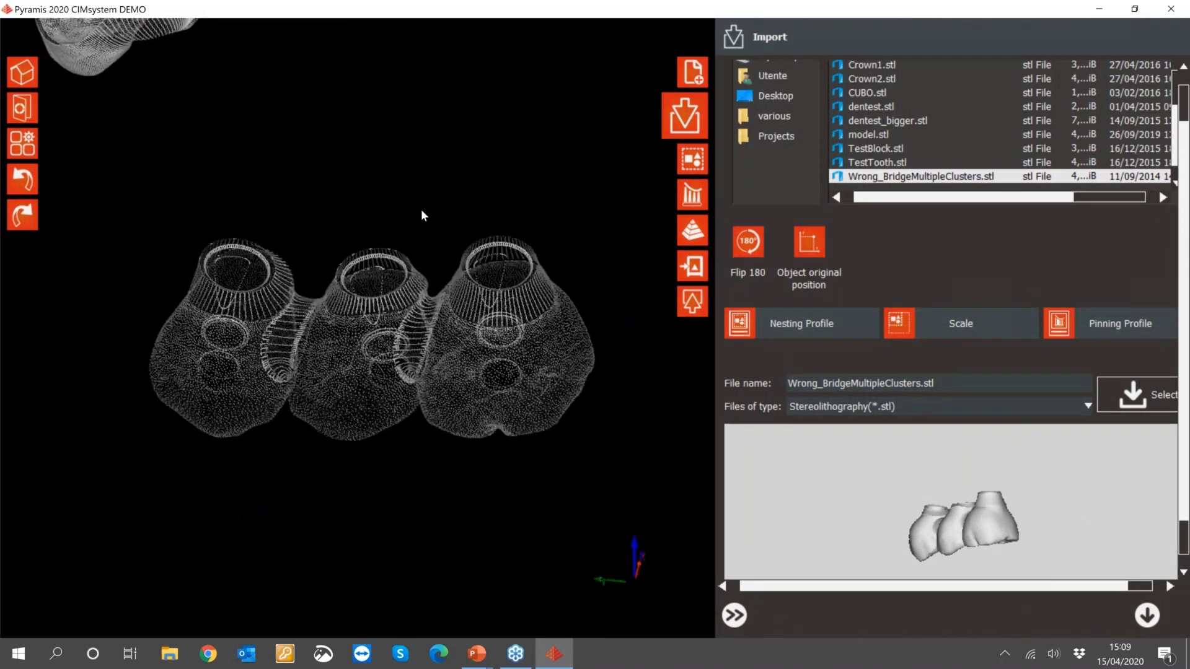
scroll(413, 243, down, 3)
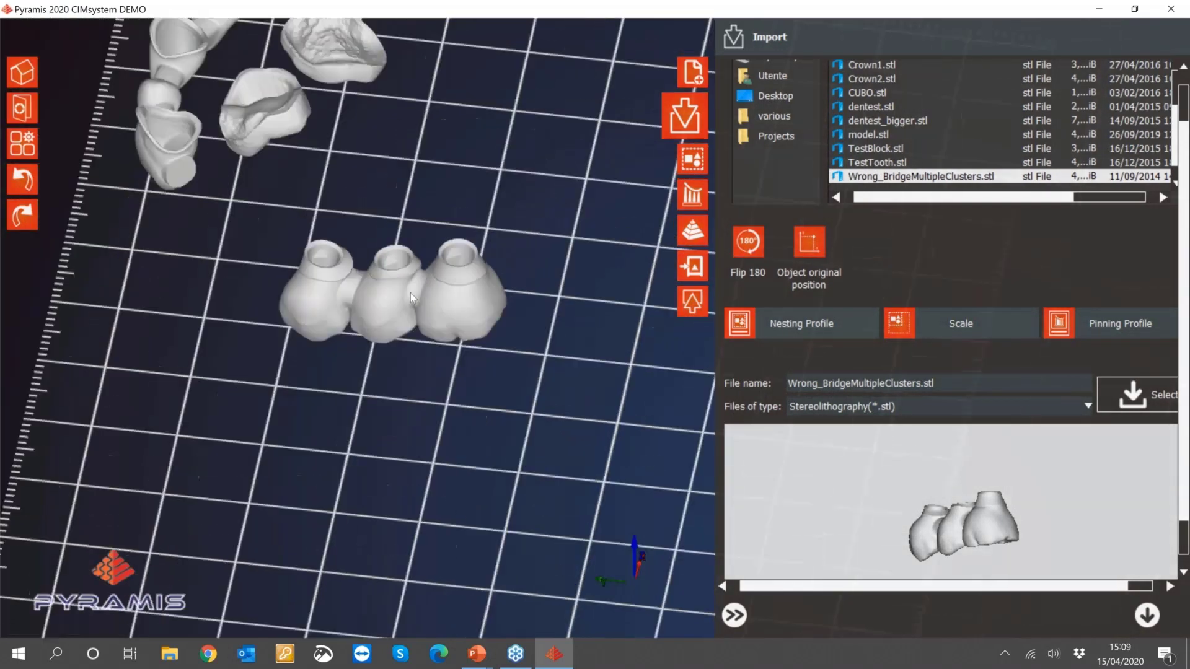
- Nest all models on the platform again with Automatic nesting, including the repaired bridge
middle_drag(412, 294, 490, 336)
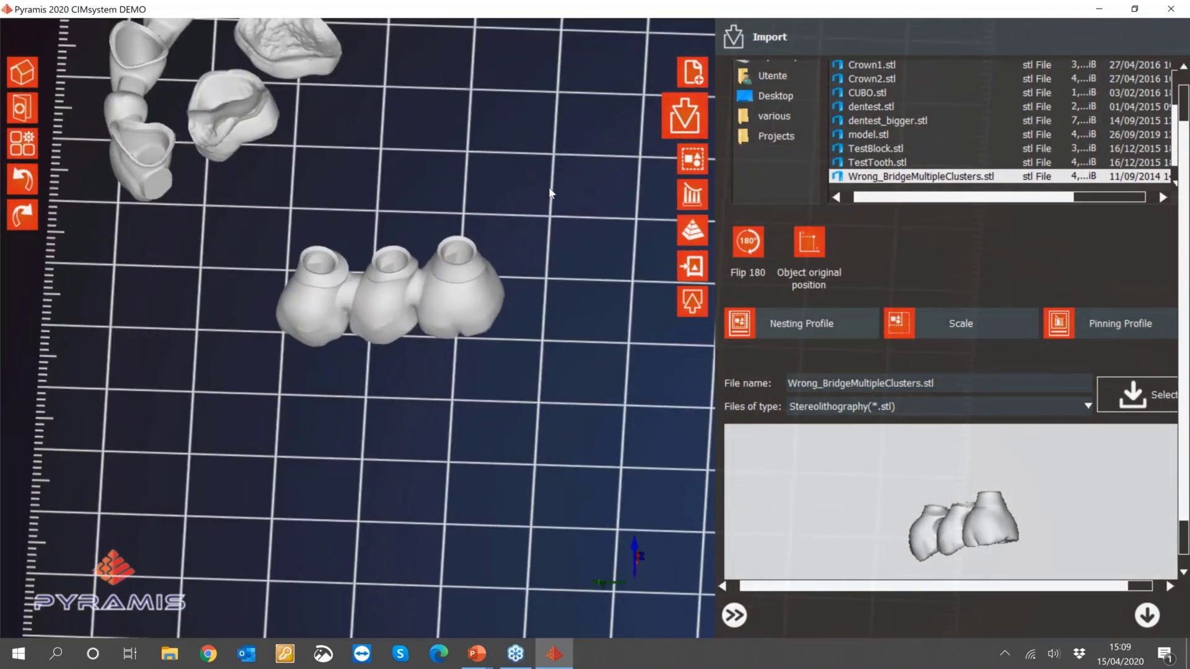
click(692, 161)
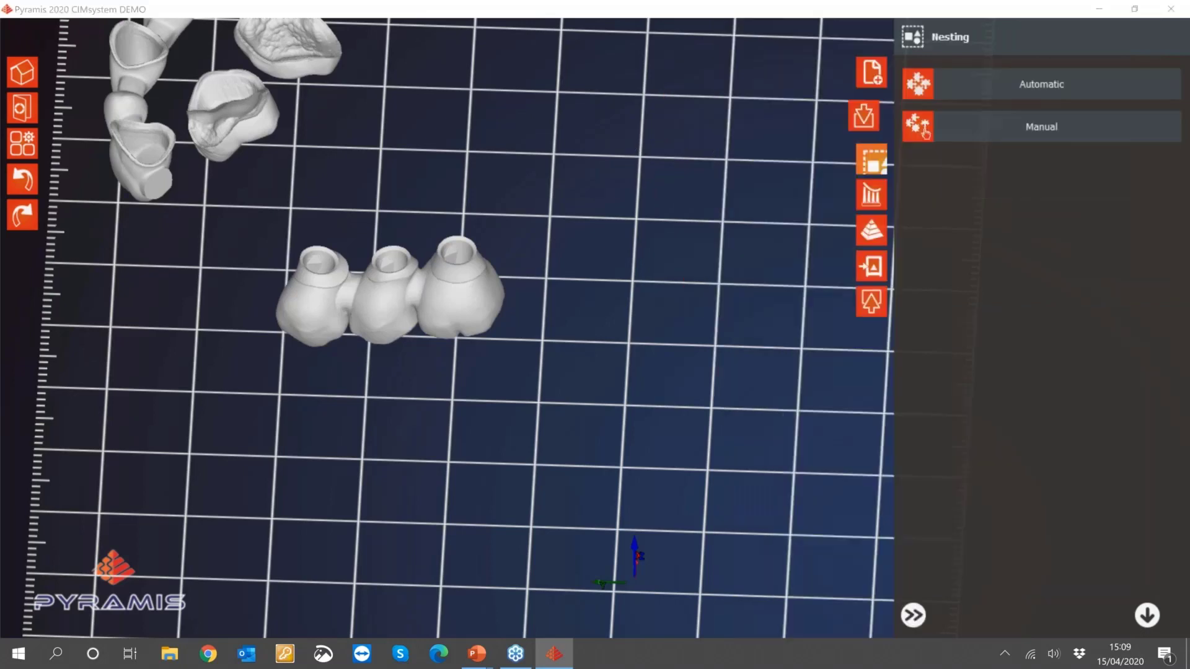
click(1031, 93)
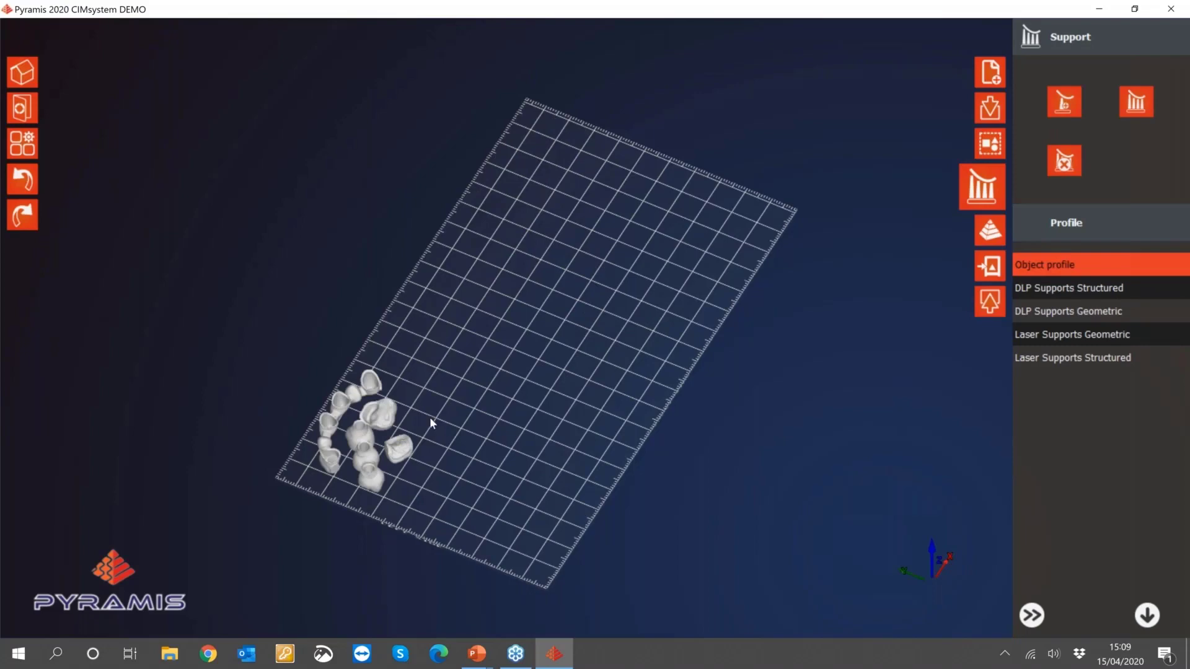
- Generate supports for all nested models with the DLP Supports Structured profile
mouse_move(418, 423)
middle_down()
mouse_move(313, 447)
mouse_move(403, 425)
middle_up()
scroll(347, 419, up, 4)
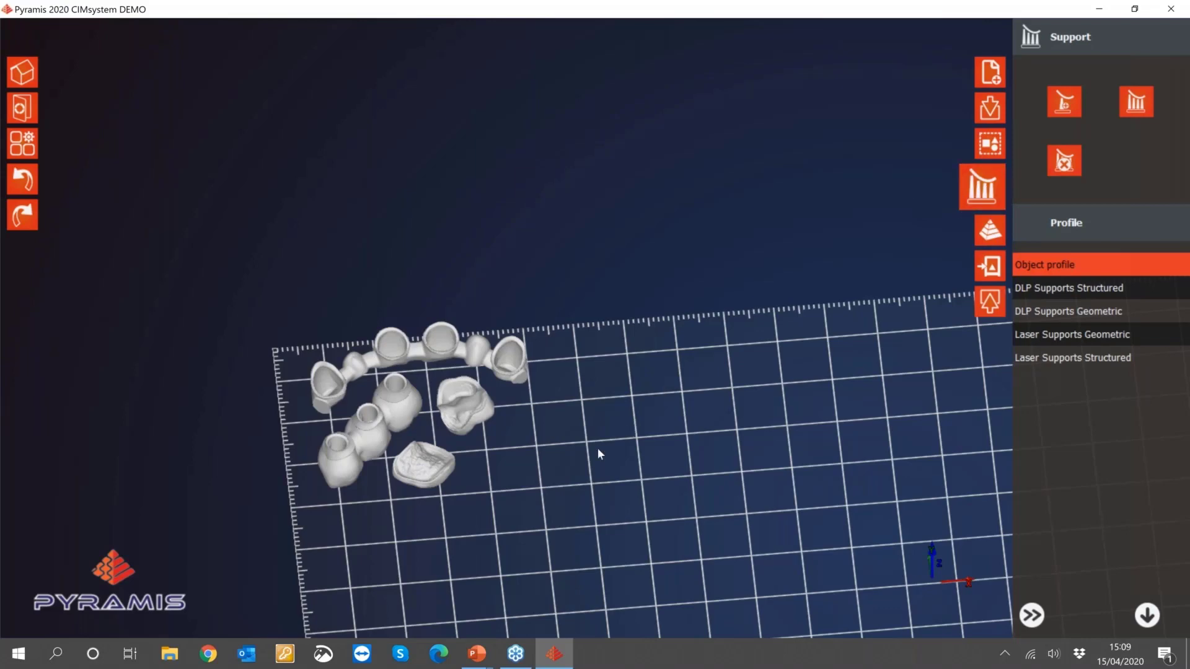
middle_drag(585, 446, 579, 444)
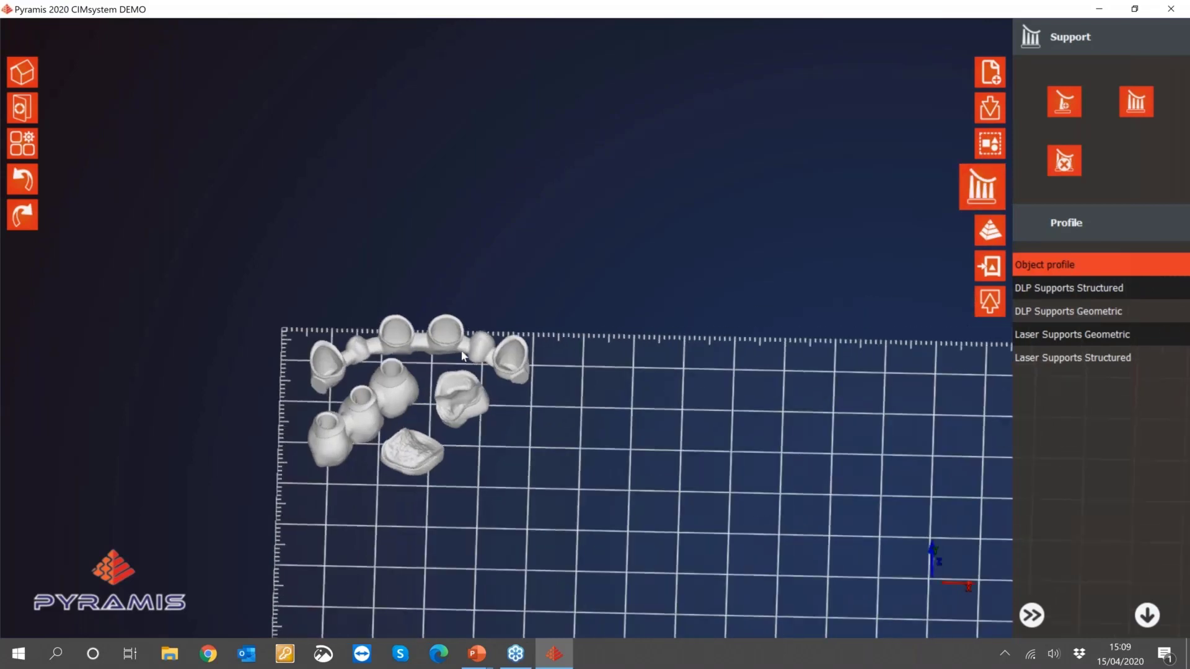
scroll(448, 291, down, 3)
scroll(462, 379, up, 4)
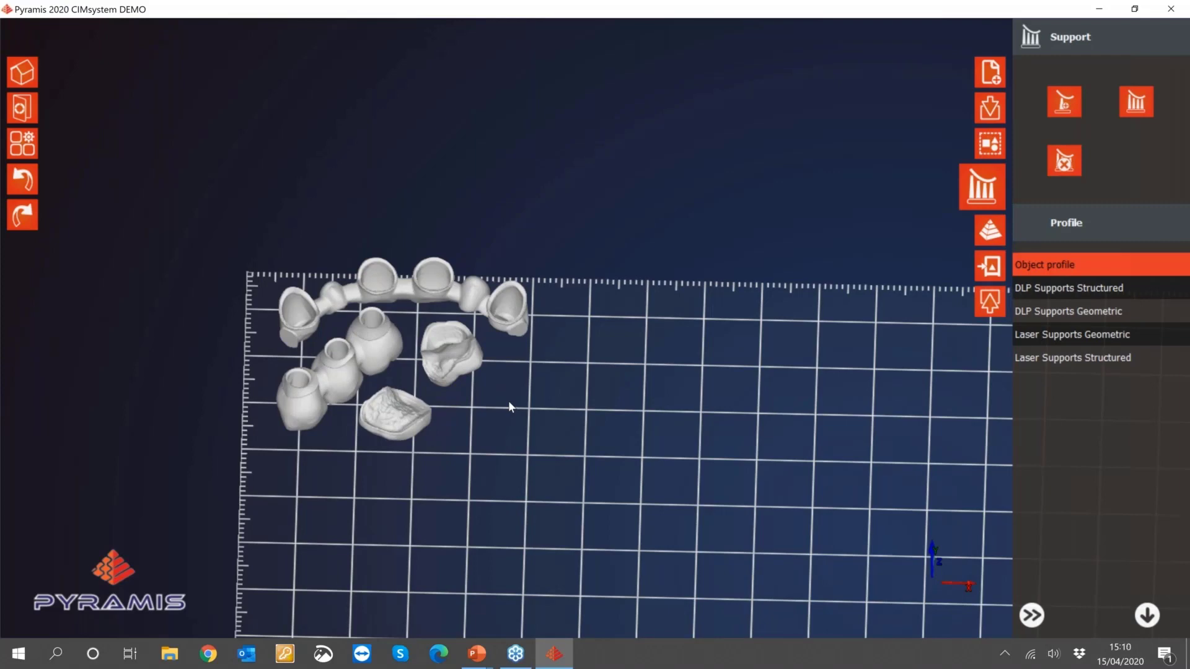
drag(534, 384, 565, 376)
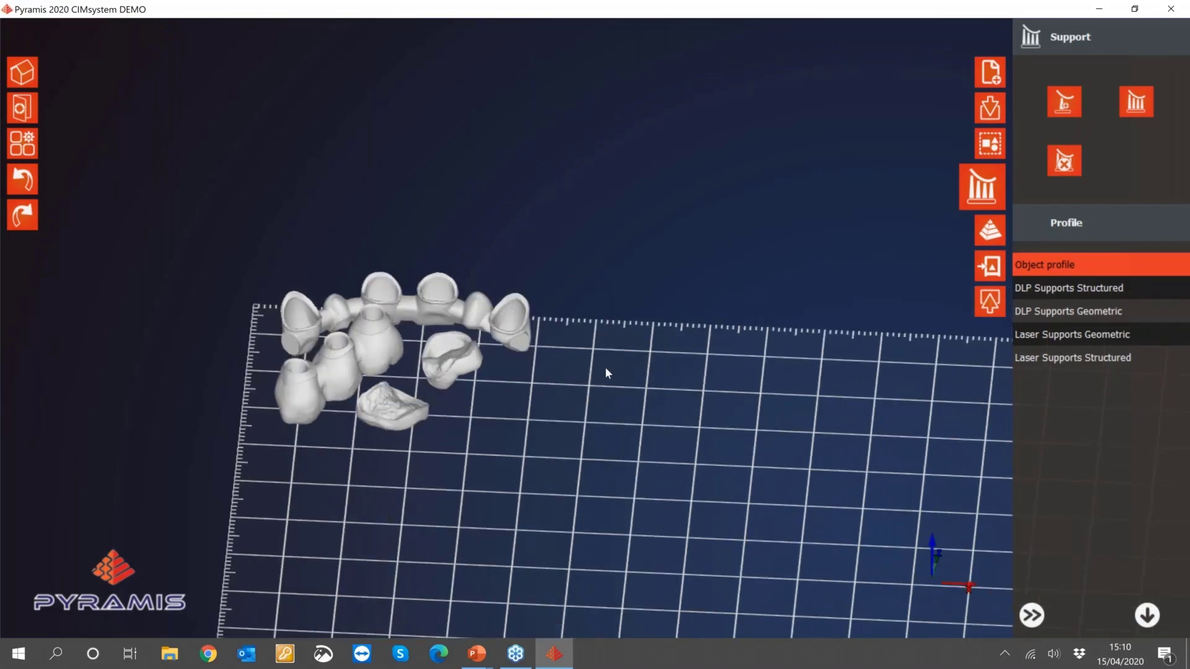
mouse_move(587, 384)
mouse_down()
mouse_move(586, 368)
mouse_move(559, 374)
mouse_move(601, 385)
mouse_up()
middle_drag(601, 383, 550, 387)
scroll(513, 353, up, 4)
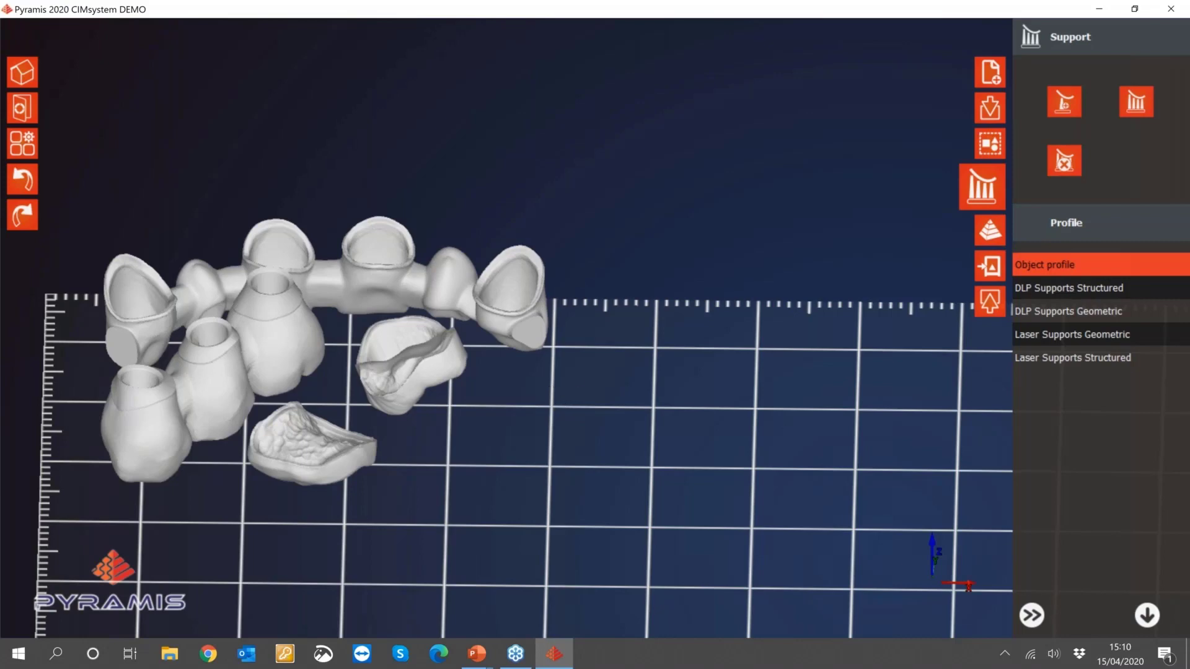
click(1082, 289)
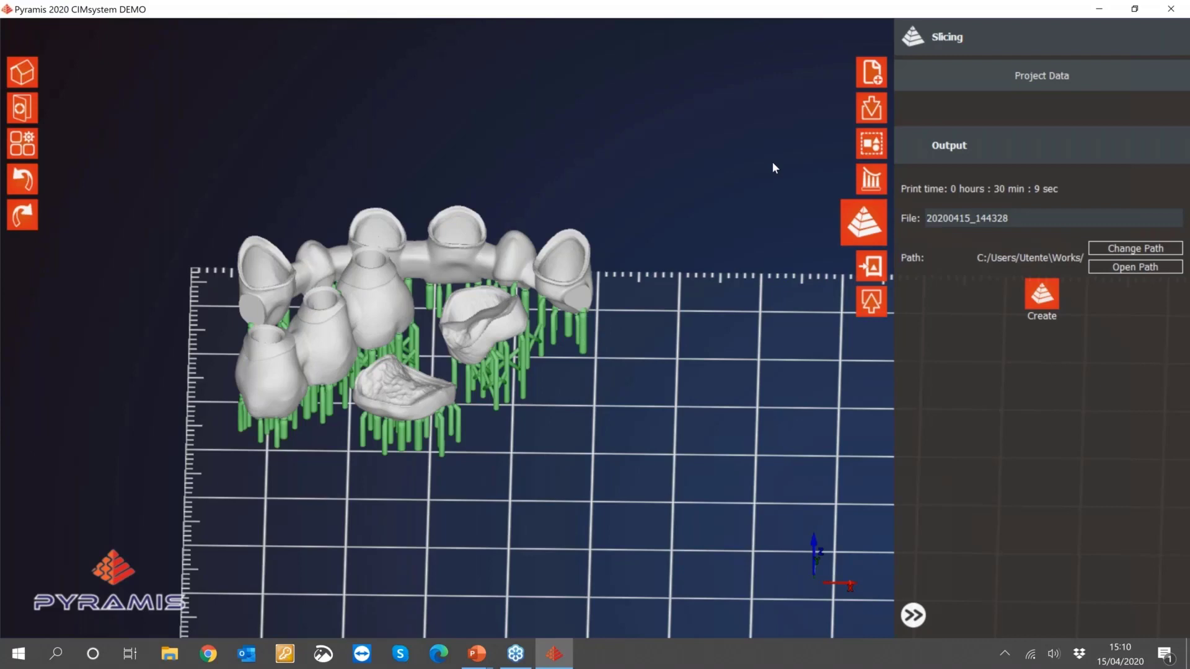
- Examine the generated supports beneath the crowns and bridges up close from different angles
middle_drag(654, 299, 624, 284)
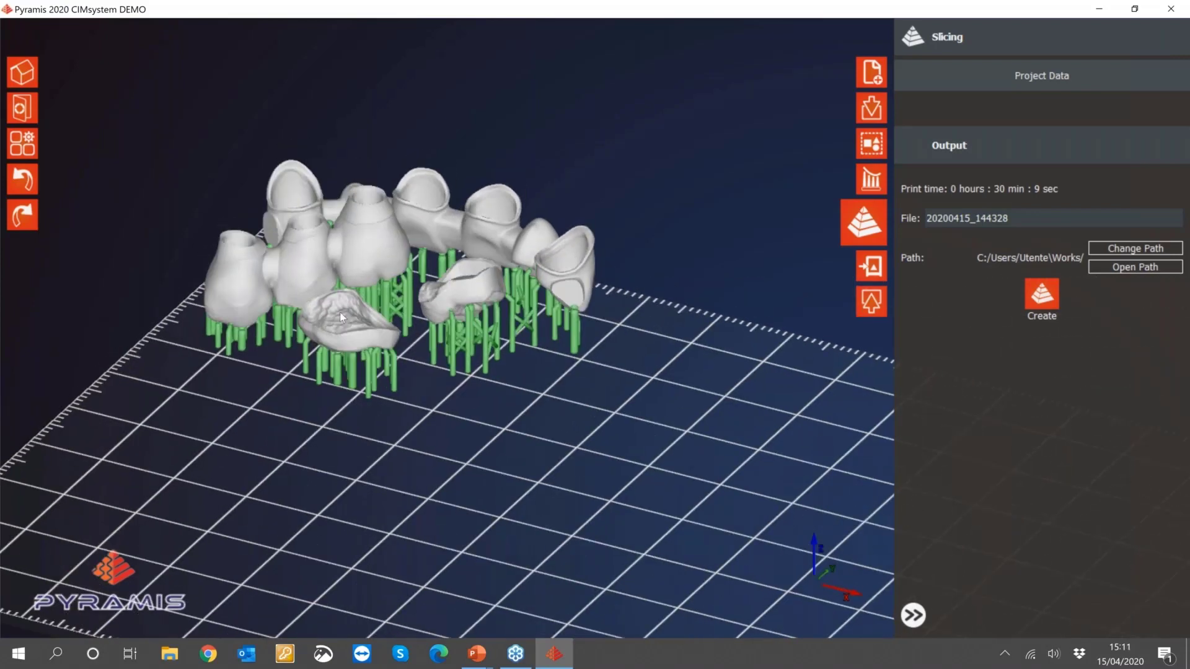
scroll(318, 363, up, 5)
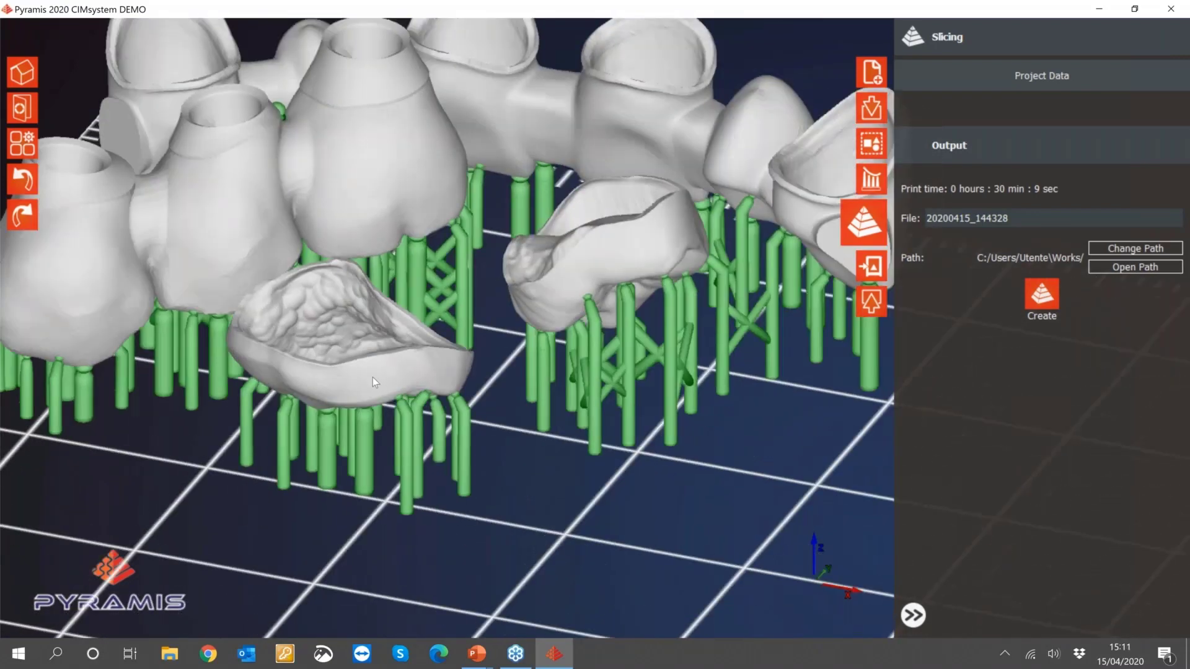
middle_drag(373, 377, 348, 365)
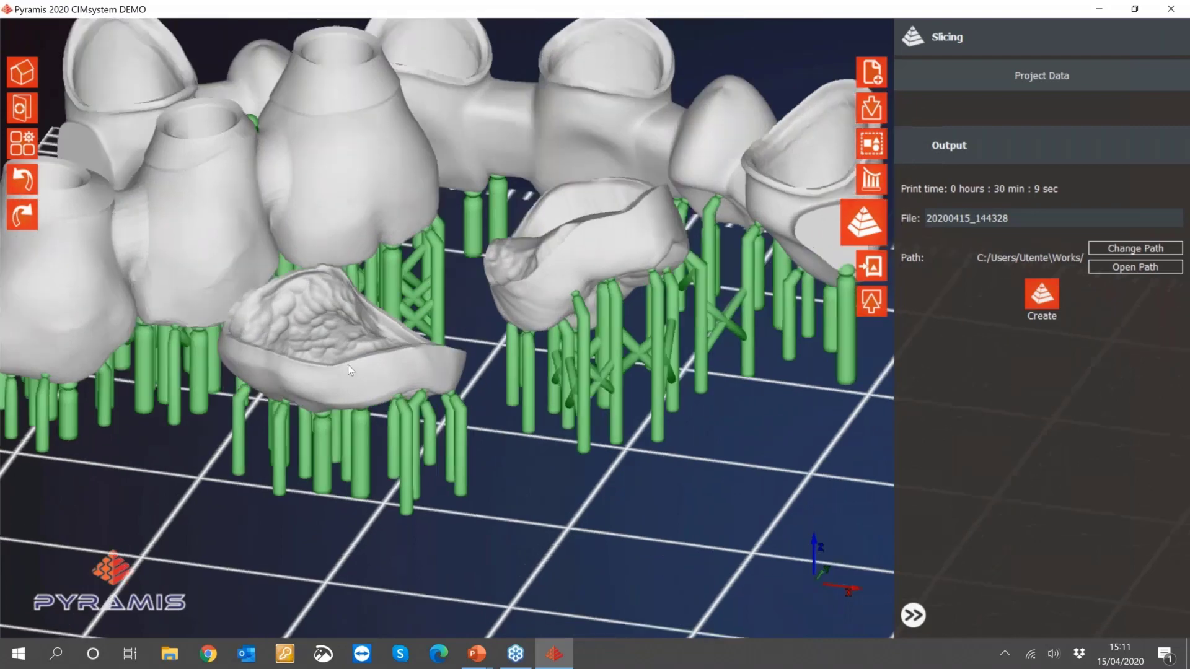
scroll(348, 365, up, 3)
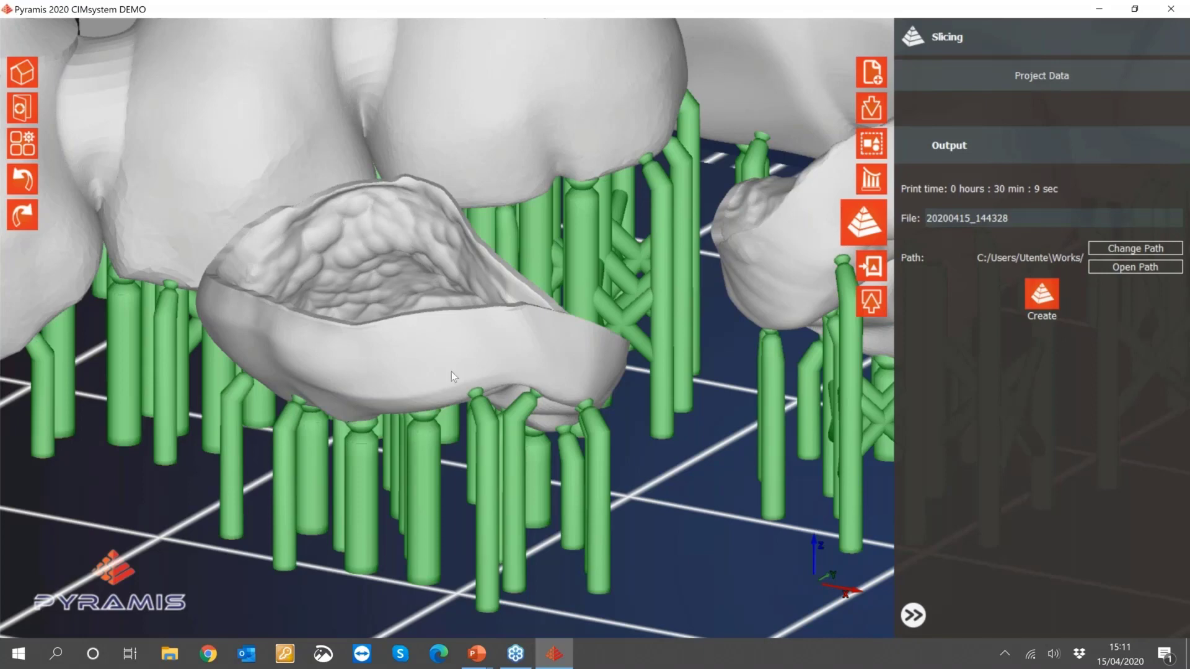
scroll(373, 388, down, 3)
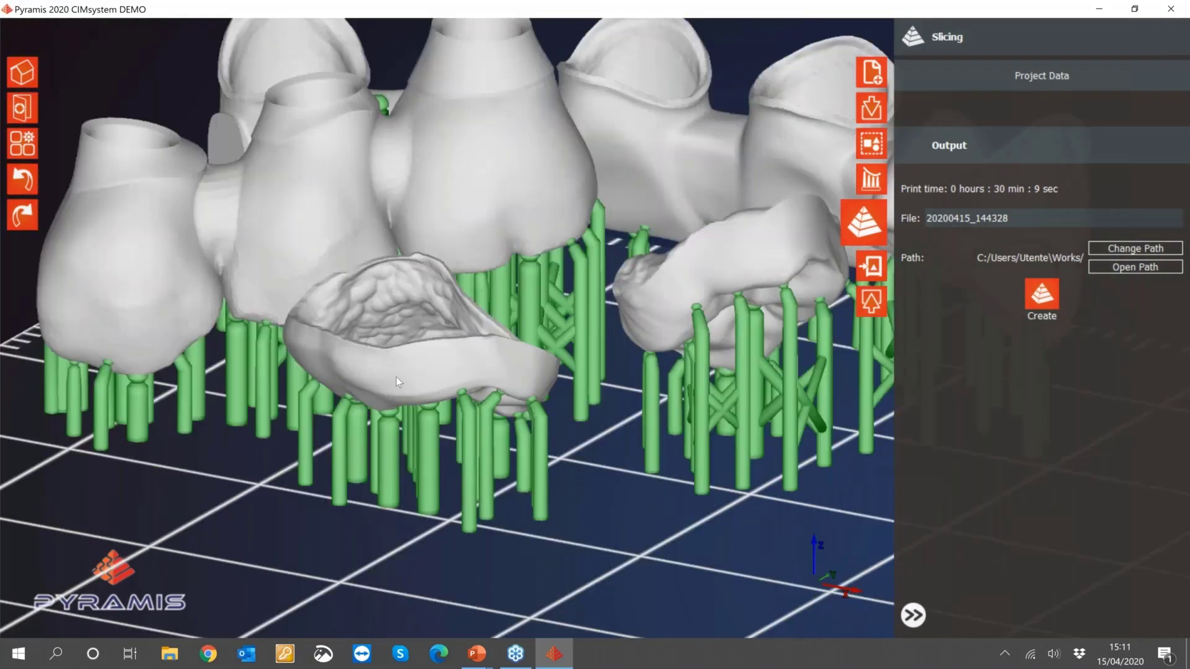
middle_drag(396, 377, 465, 371)
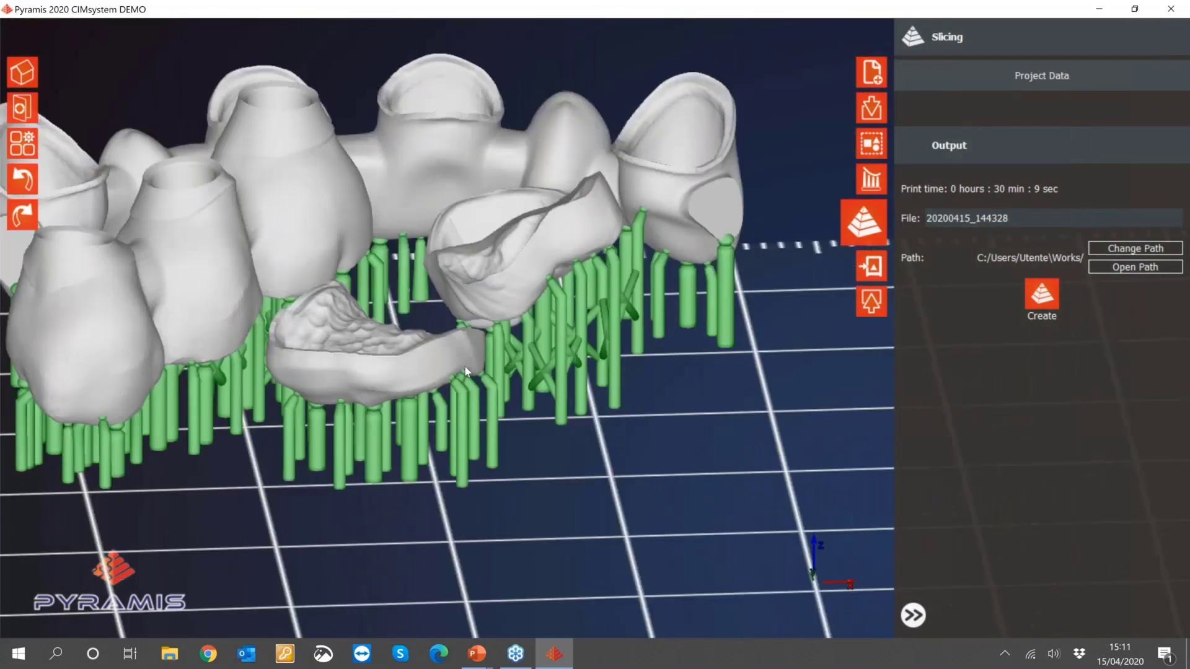
- Replace the supports of the frontmost single crown with newly computed ones using the DLP Supports Geometric profile
scroll(466, 371, down, 5)
scroll(617, 283, down, 4)
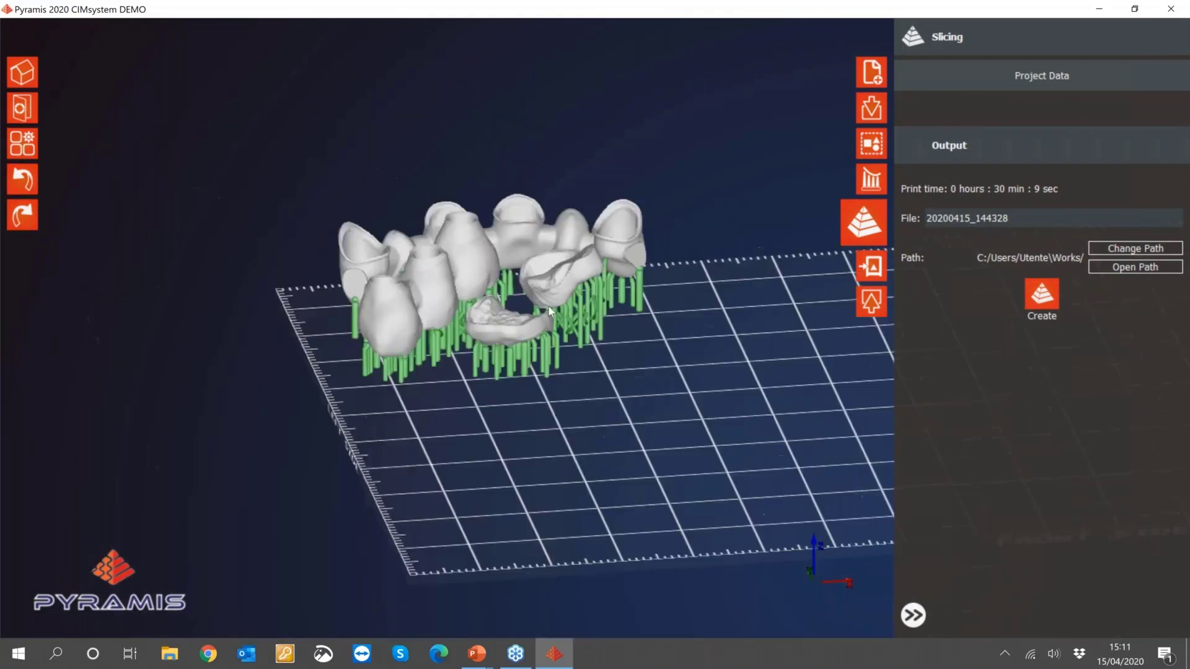
middle_drag(540, 320, 492, 338)
scroll(527, 343, up, 4)
click(491, 375)
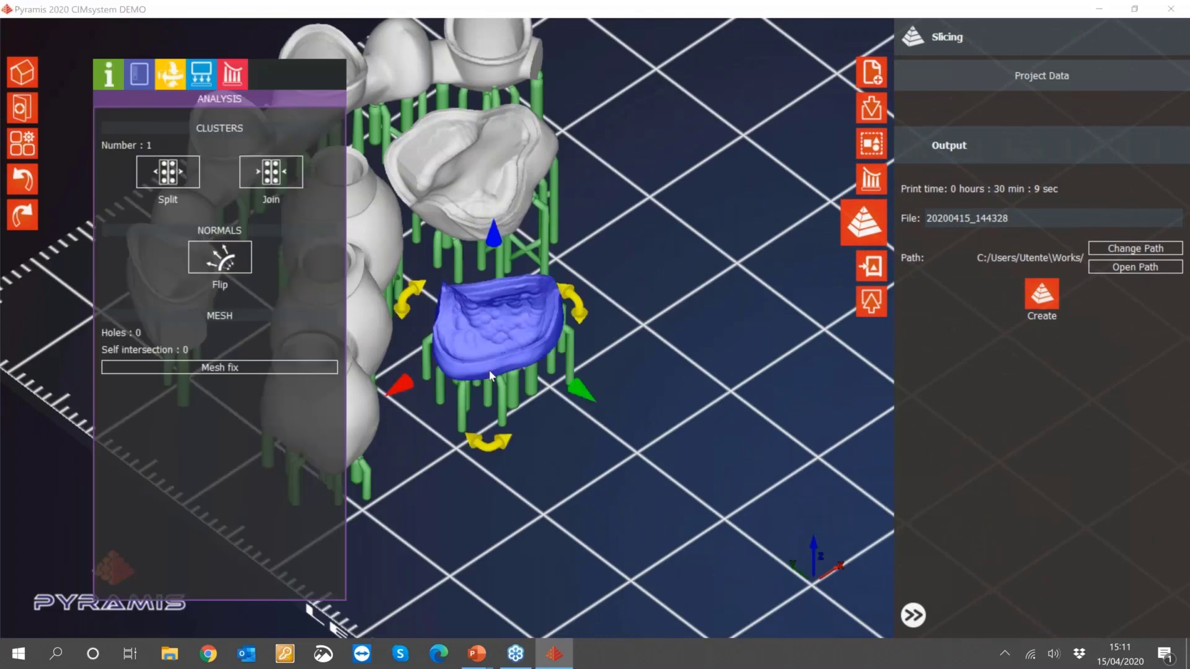
click(871, 179)
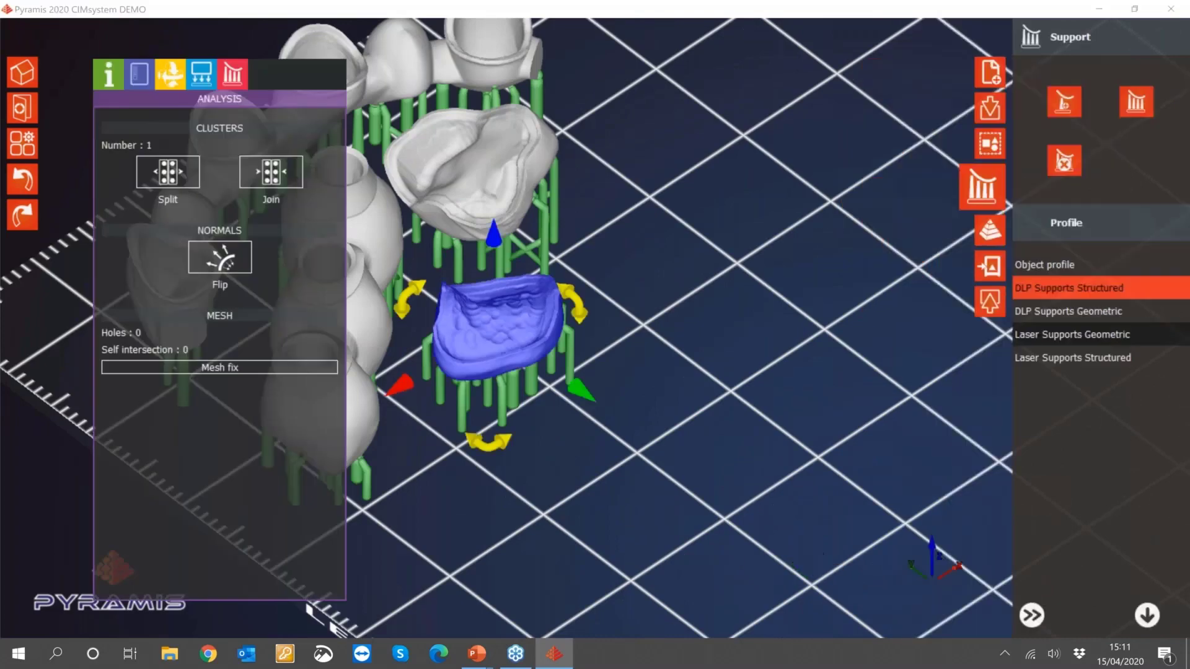
click(1055, 313)
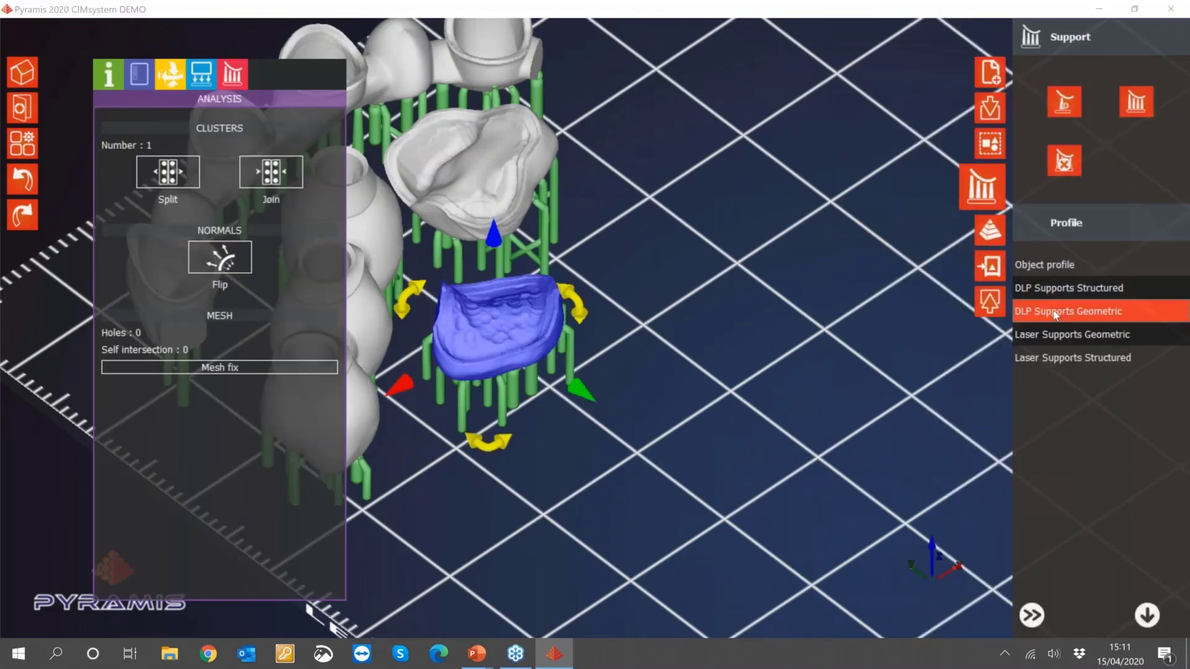
click(1137, 105)
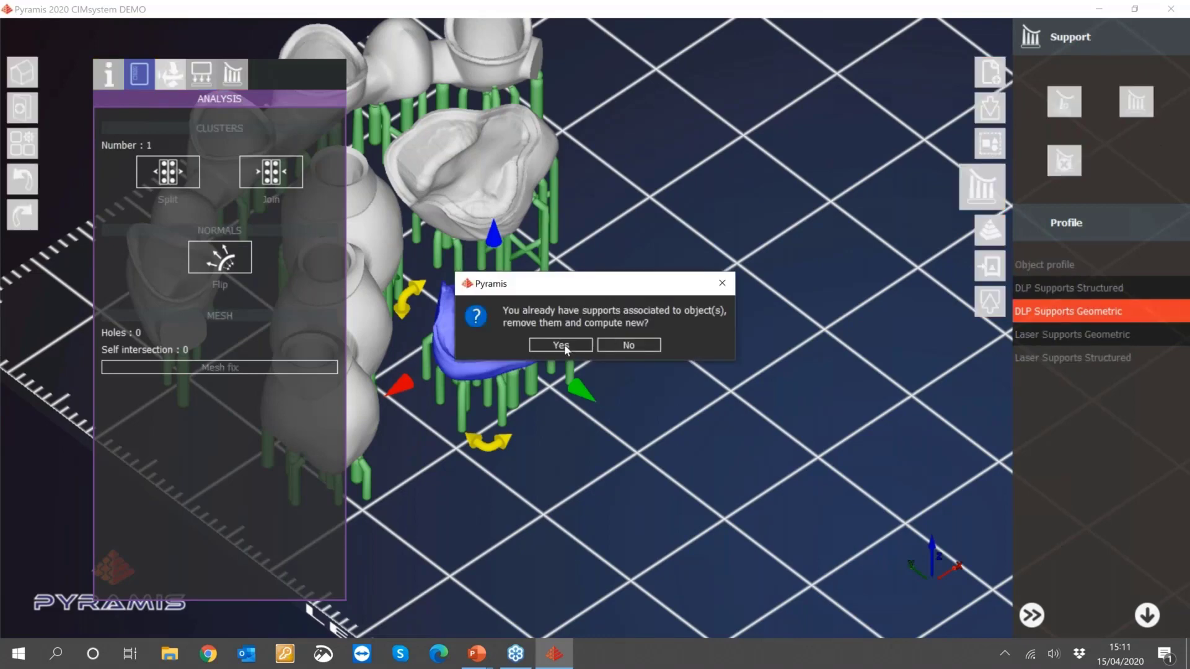
click(564, 346)
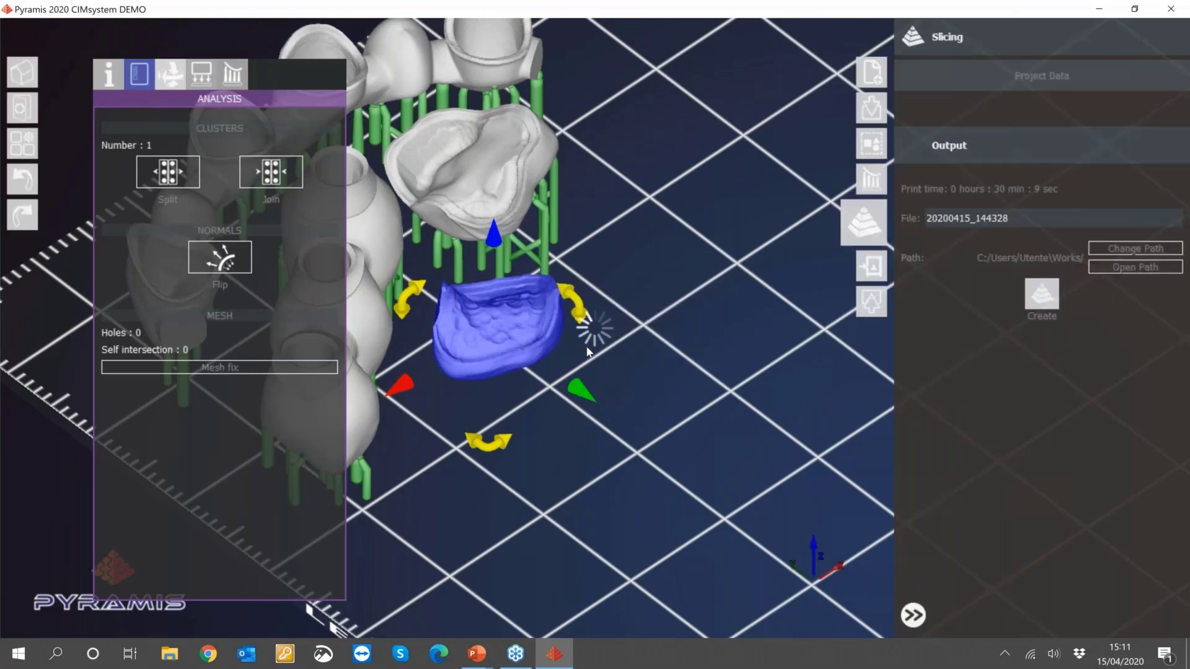
- Examine the front crown's geometric supports from below and from the side, comparing them with the neighbouring crown's structured supports
middle_drag(592, 414, 491, 407)
key(t)
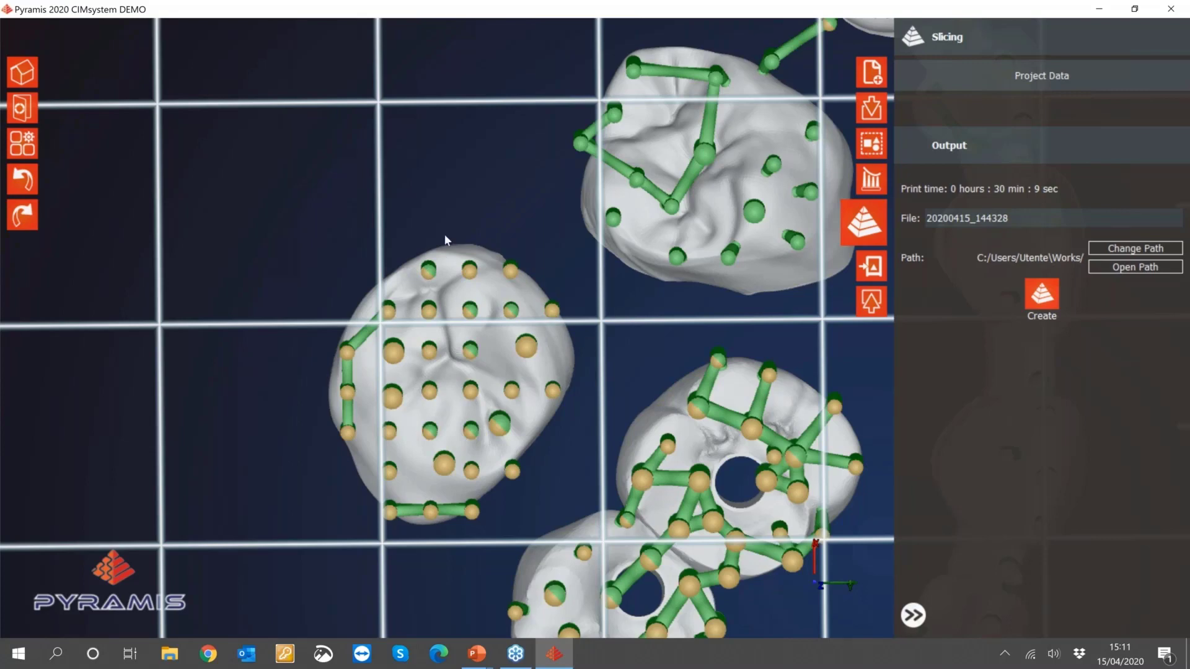
middle_drag(466, 219, 597, 246)
scroll(548, 367, up, 3)
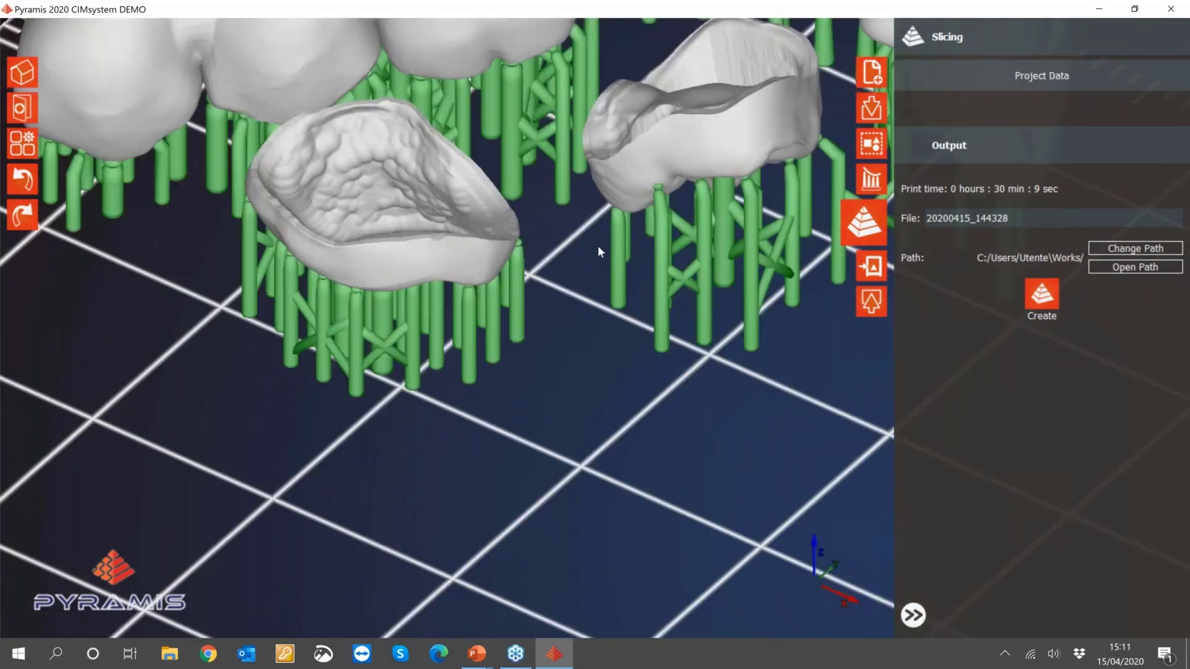
scroll(597, 245, down, 5)
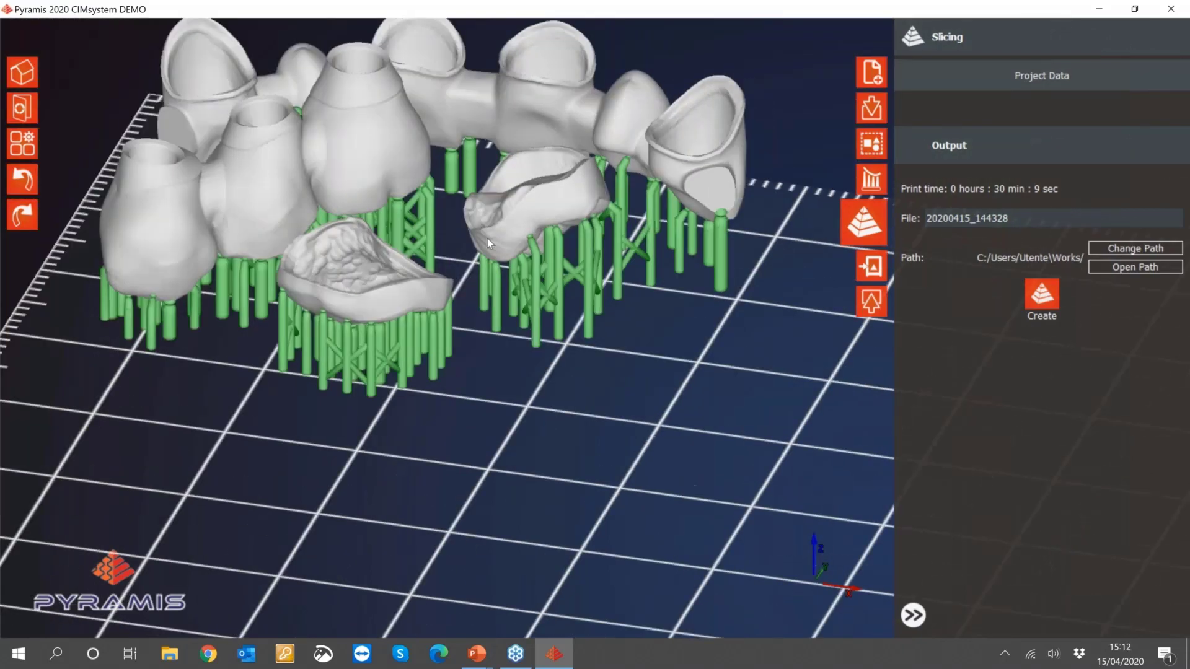
middle_drag(487, 239, 487, 261)
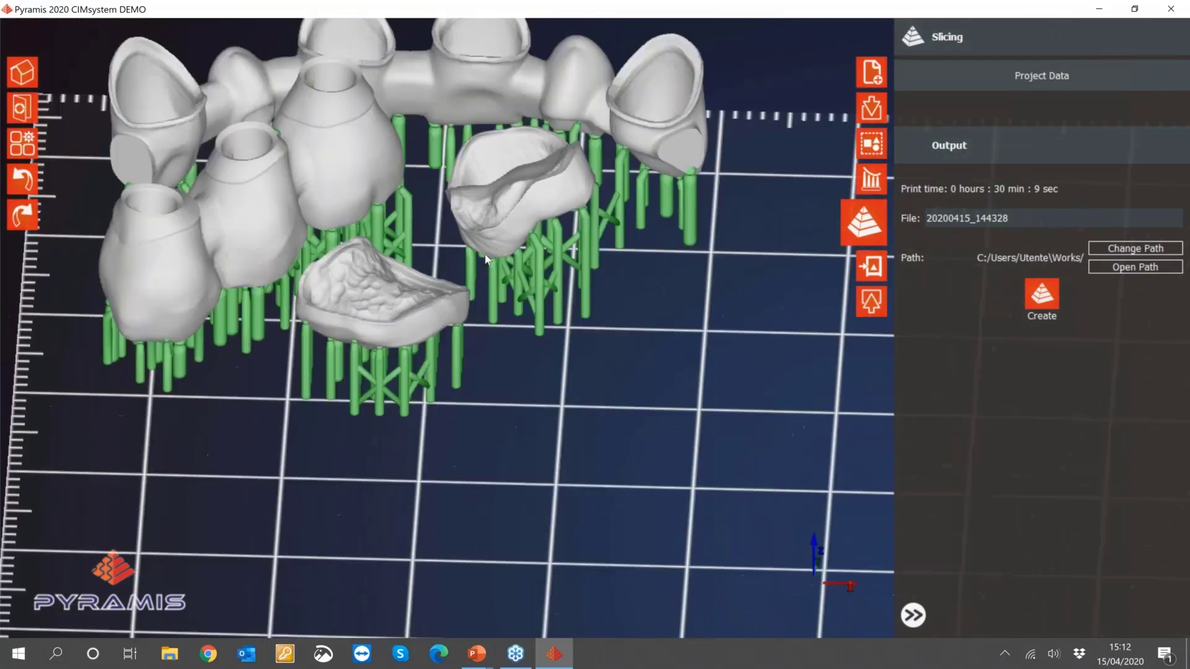
- Open manual support editing and lower the section height to 6.600 to cut through the models
click(872, 183)
middle_drag(621, 323, 585, 352)
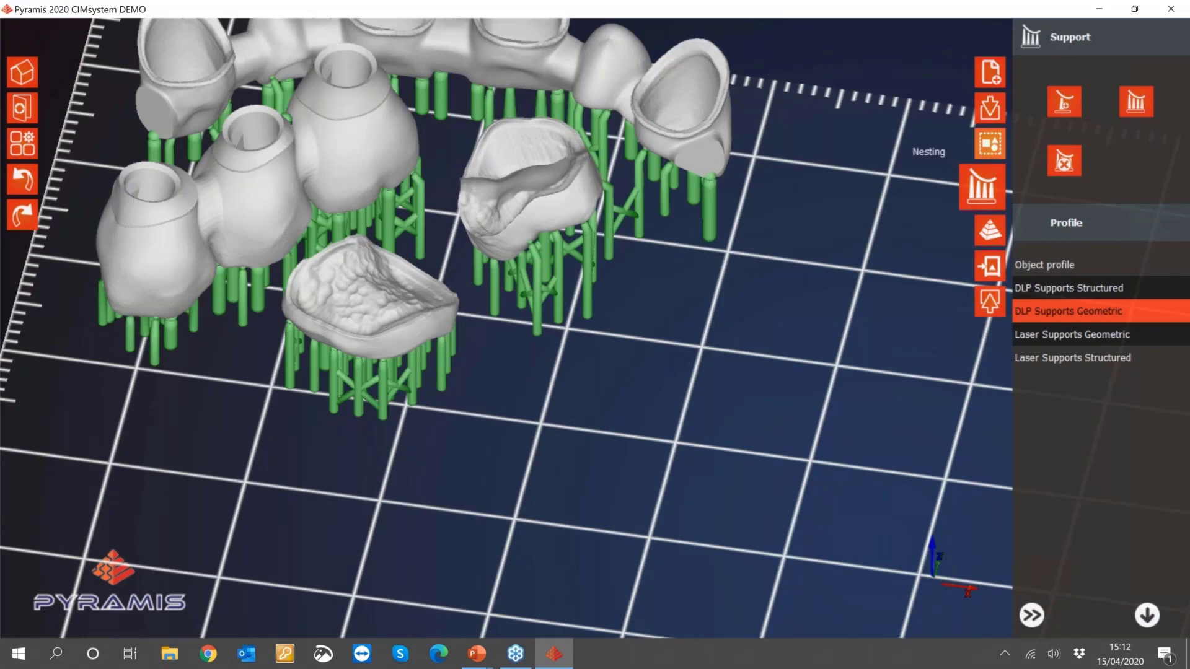
click(1062, 104)
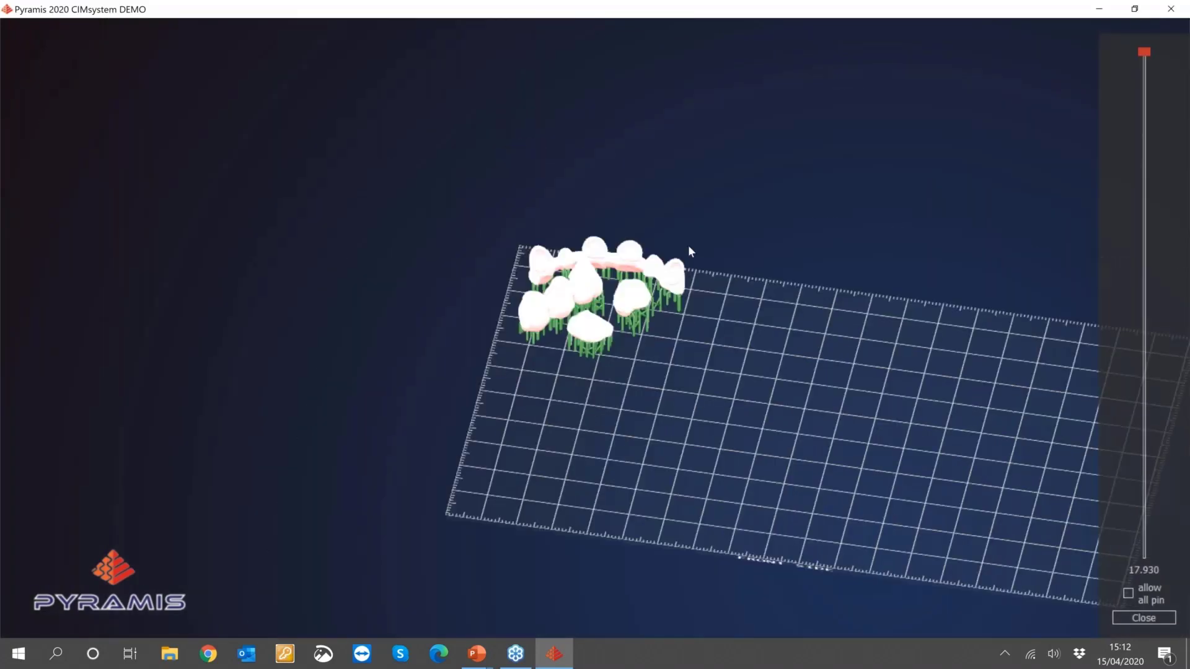
drag(1143, 57, 1140, 372)
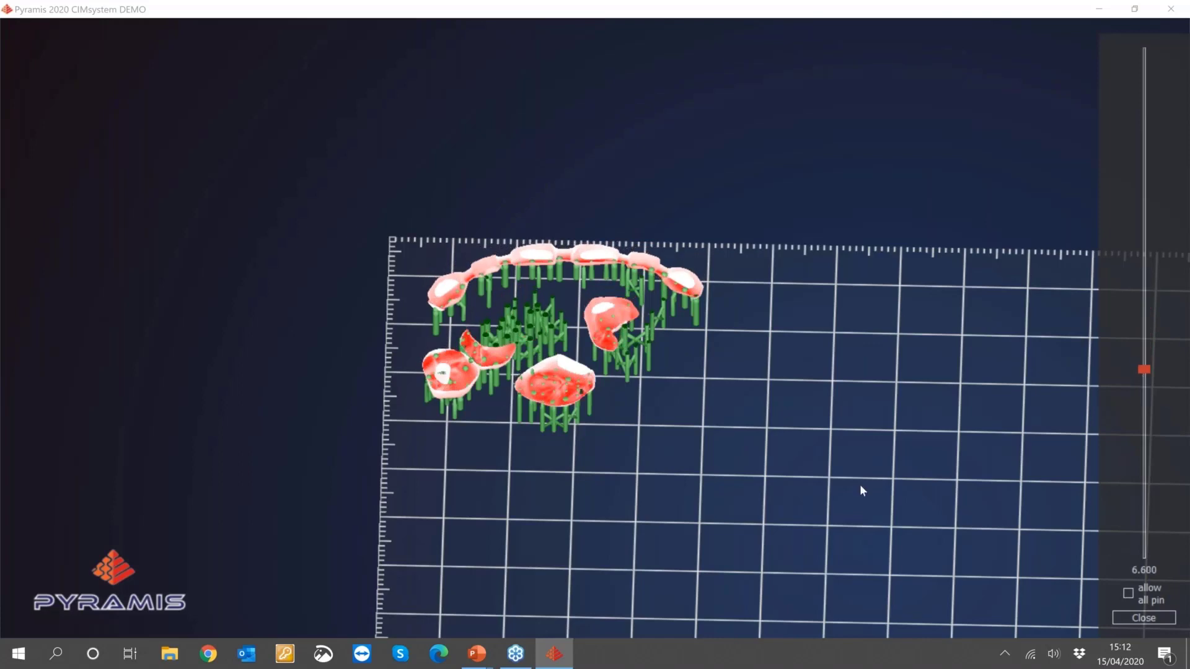
- Examine the sectioned models and their support contacts from below and above, lower the section height to 6.440, and close manual editing
drag(859, 473, 849, 366)
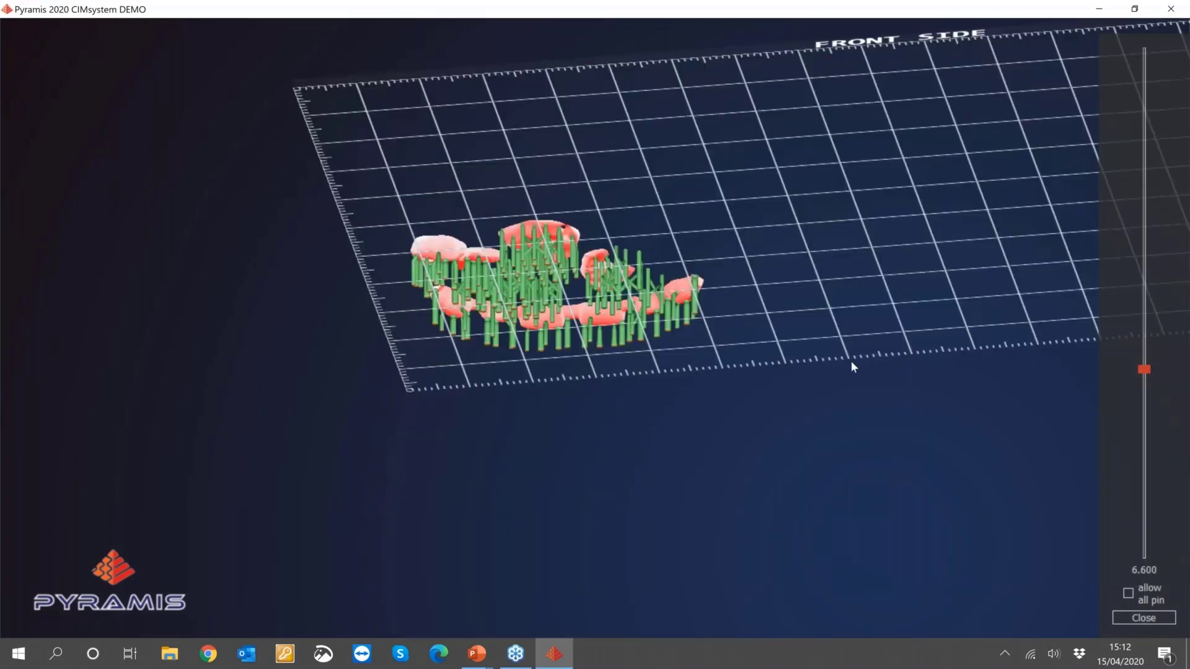
scroll(640, 298, up, 5)
drag(638, 291, 507, 353)
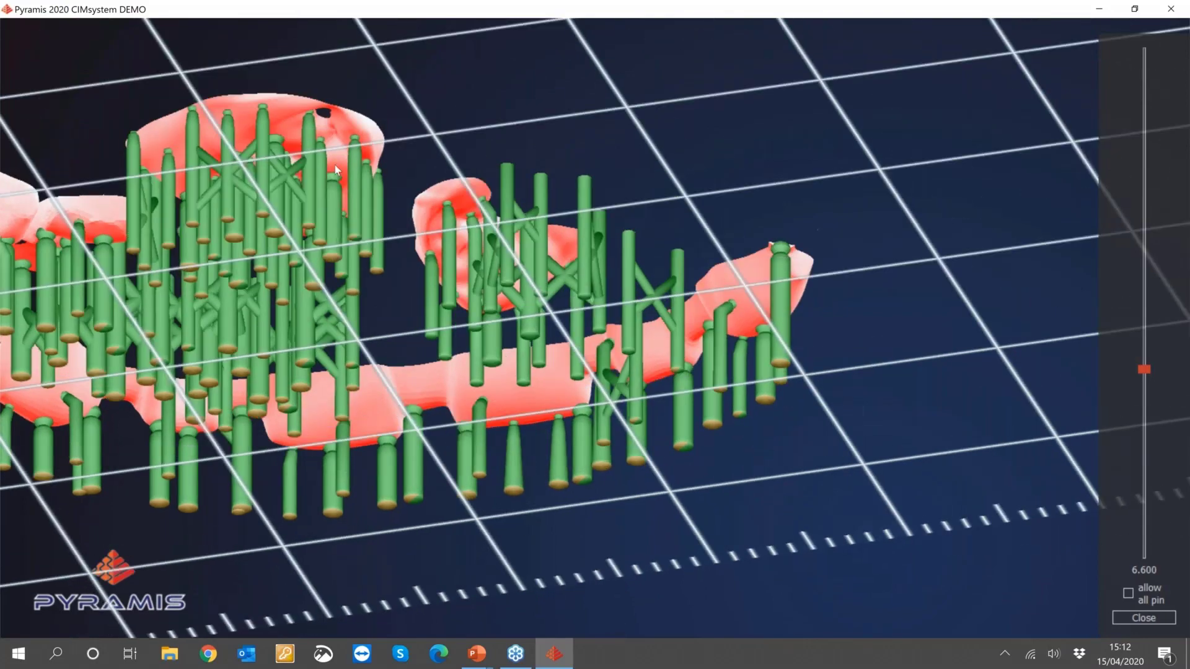
drag(337, 170, 356, 98)
scroll(357, 87, up, 5)
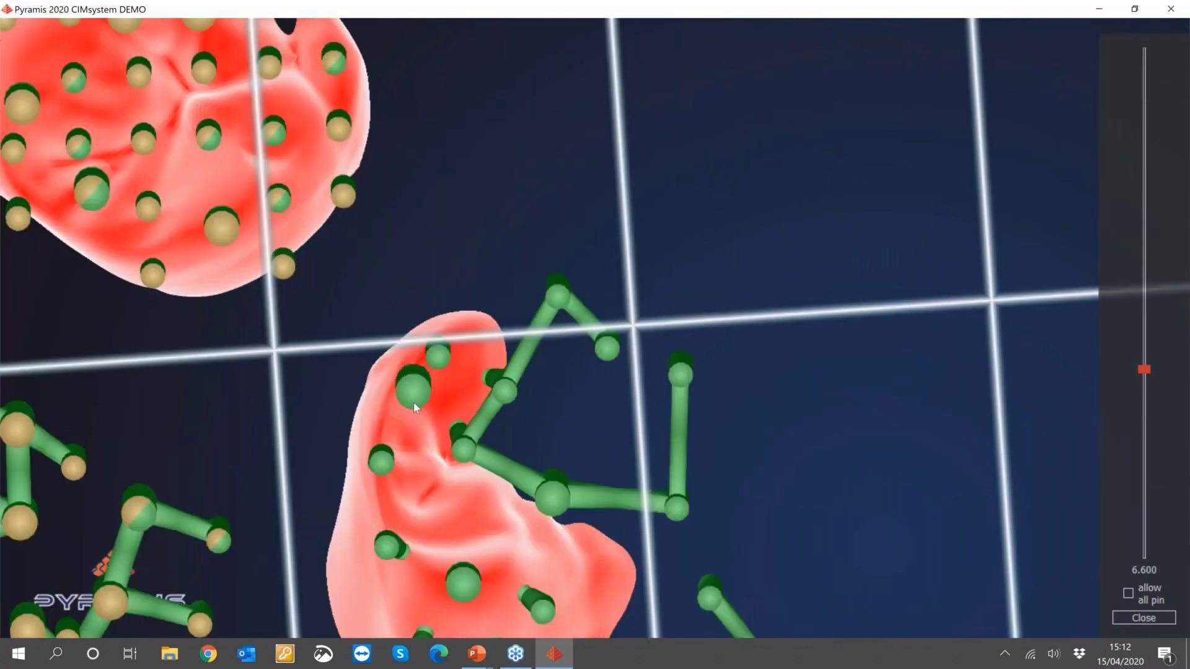
drag(447, 385, 441, 455)
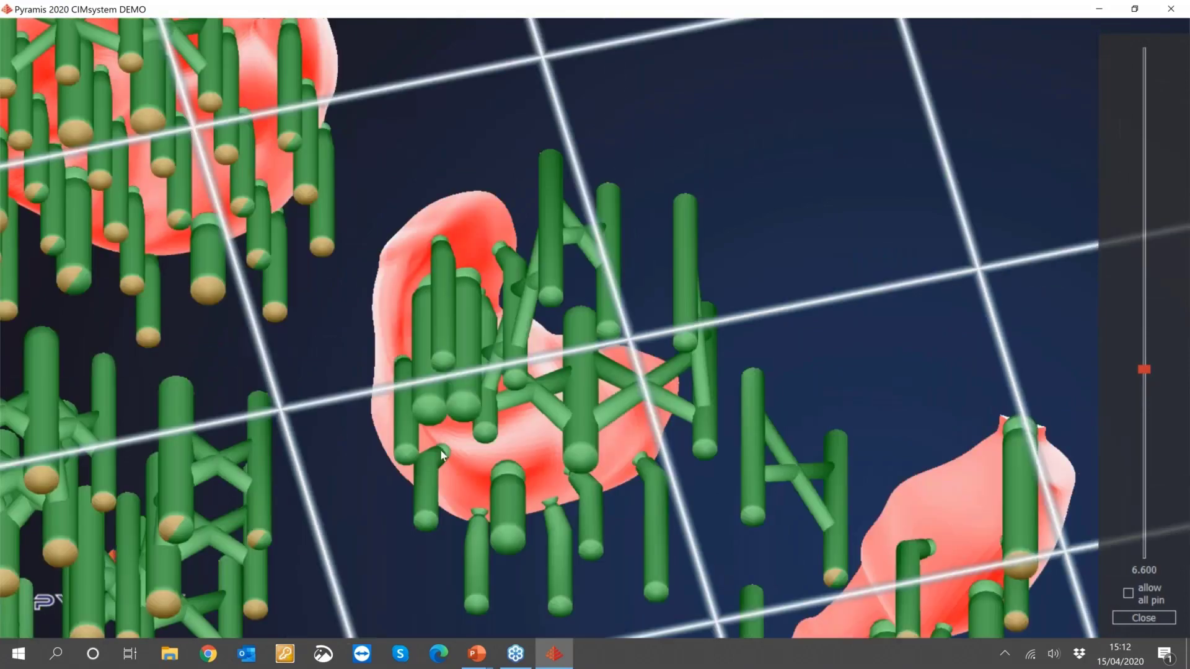
scroll(459, 490, down, 5)
drag(481, 520, 621, 251)
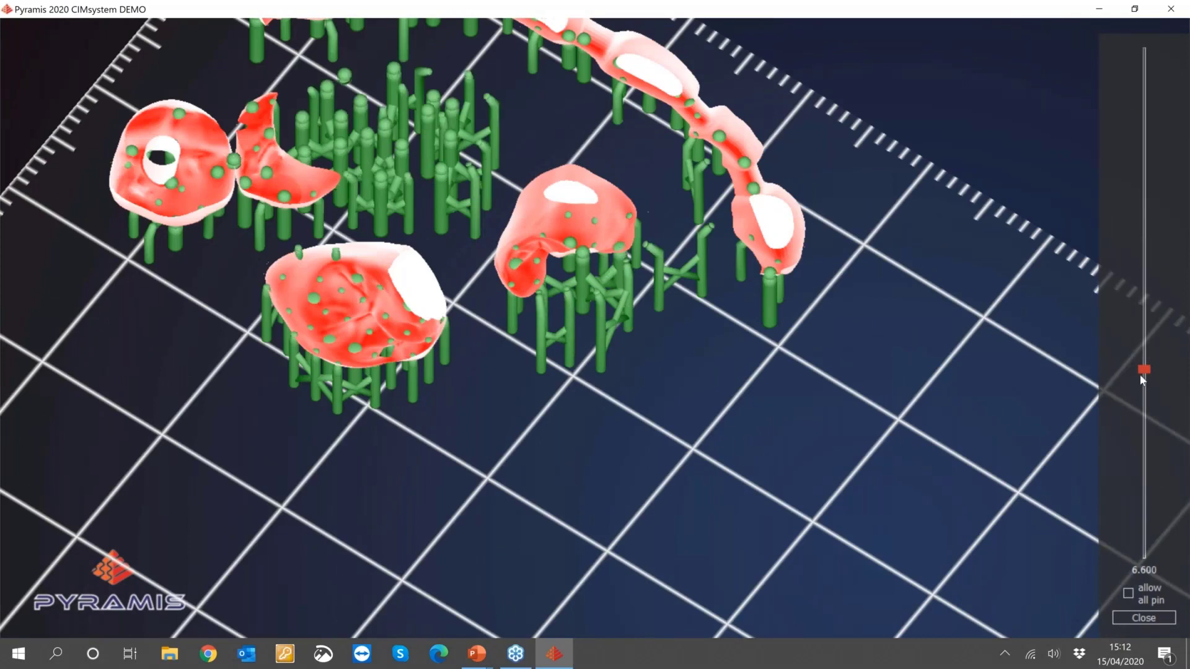
drag(1142, 379, 1142, 384)
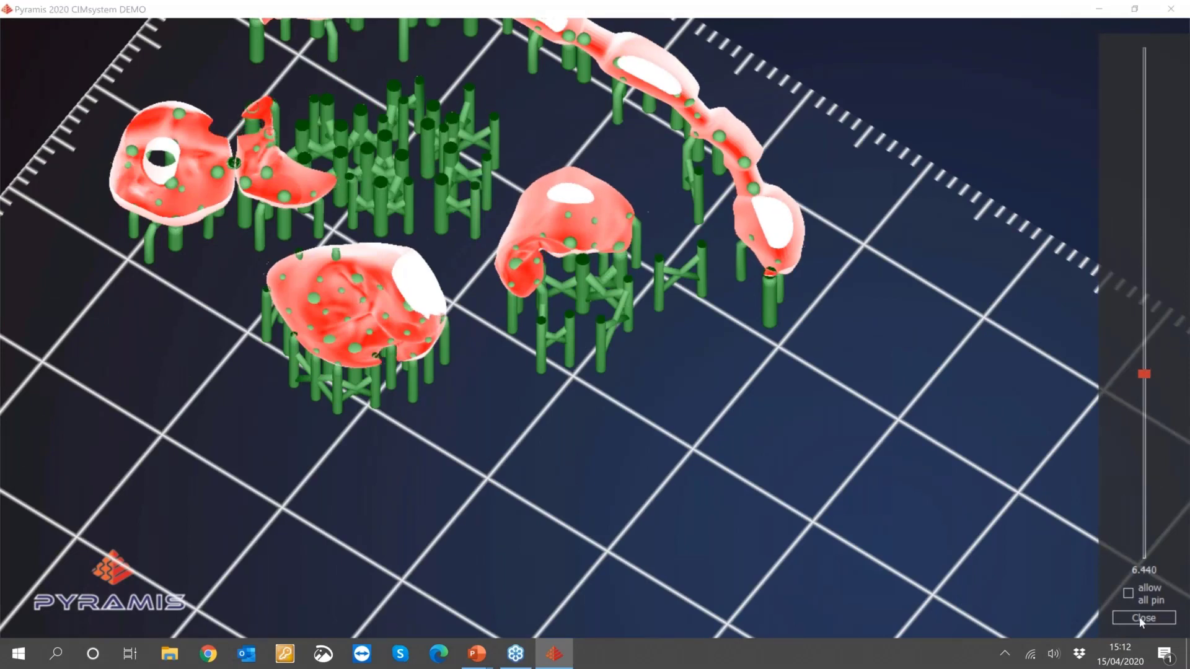
- Select the front support beneath the crown nearest the long bridge and move its base slightly outward
scroll(851, 423, down, 5)
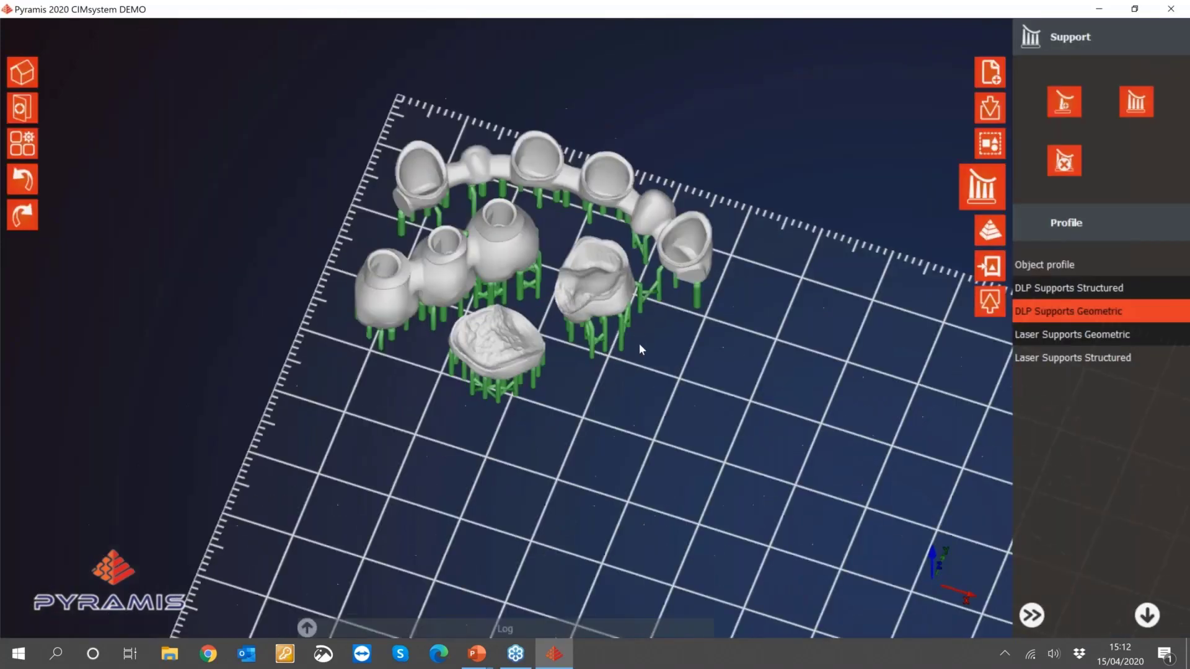
middle_drag(638, 343, 615, 308)
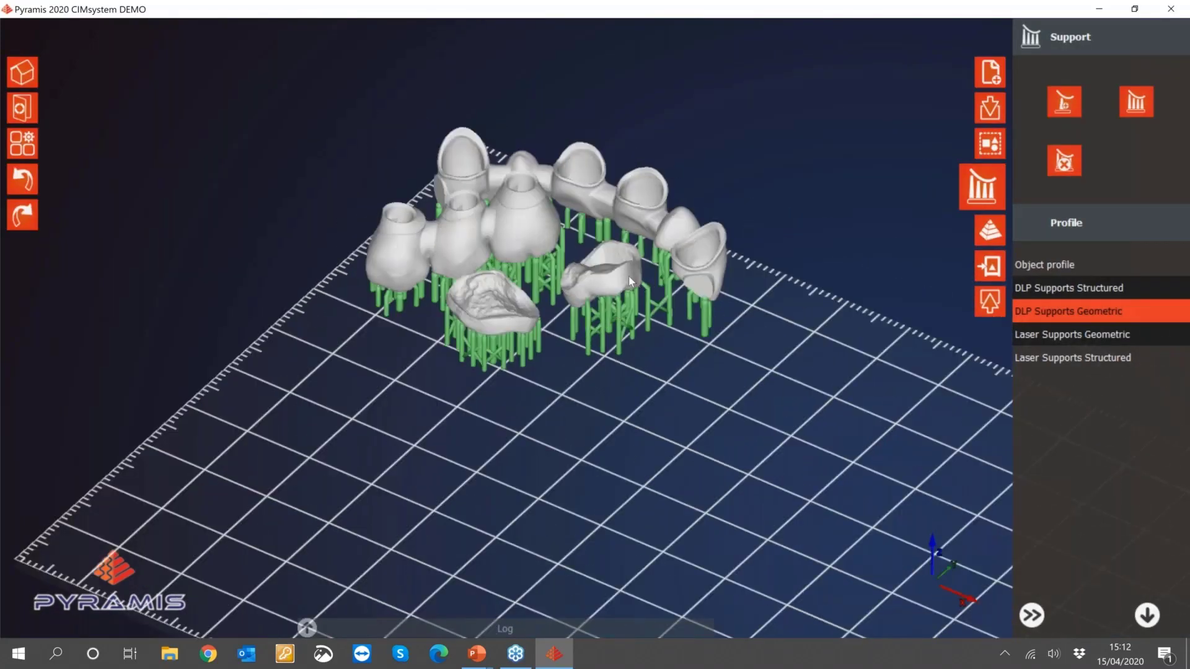
scroll(628, 277, up, 8)
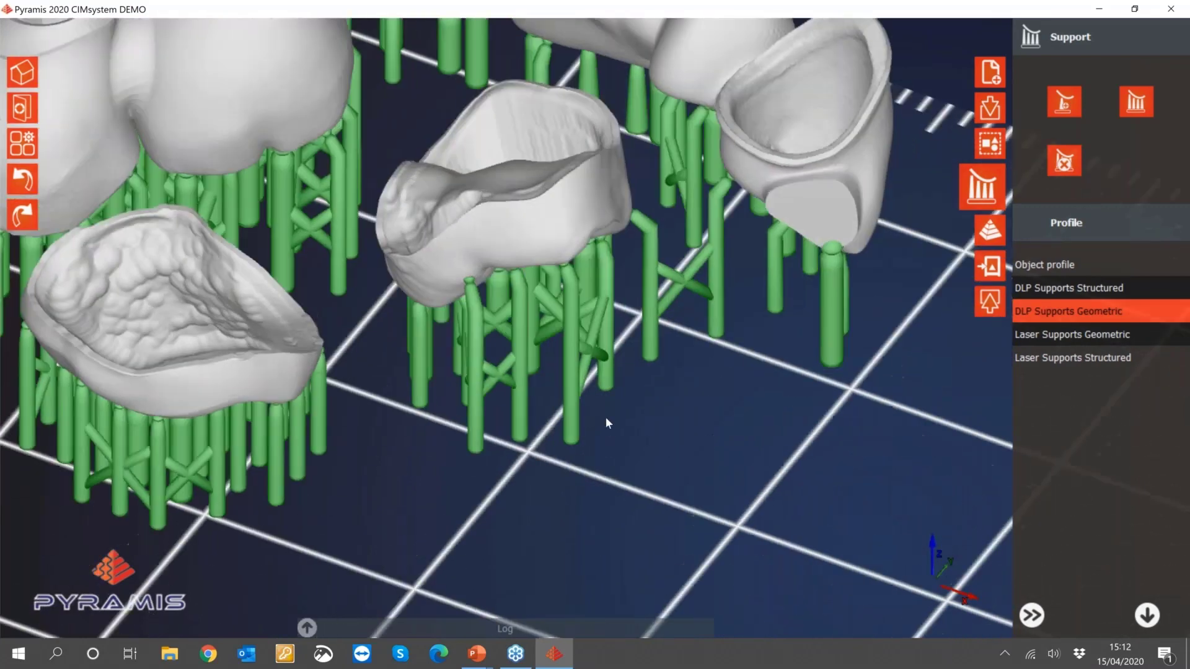
scroll(584, 441, up, 5)
click(574, 429)
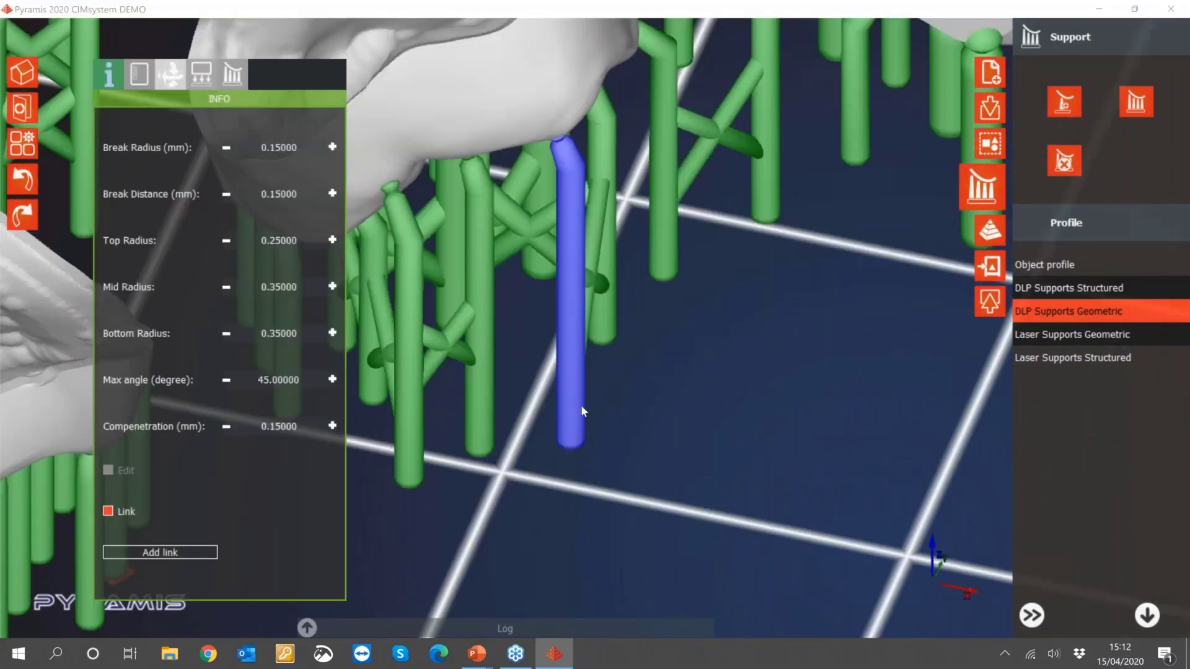
mouse_move(575, 421)
mouse_down()
mouse_move(598, 444)
mouse_move(574, 444)
mouse_up()
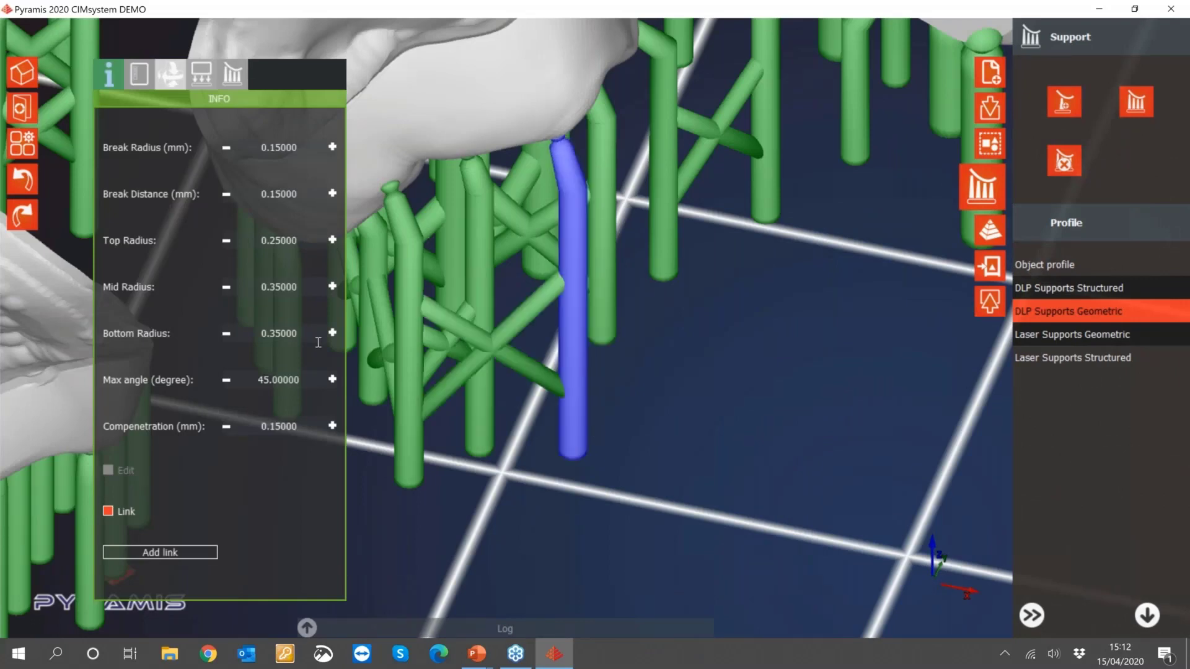
- Set the selected support's bottom radius and mid radius to 0.5
drag(297, 333, 270, 334)
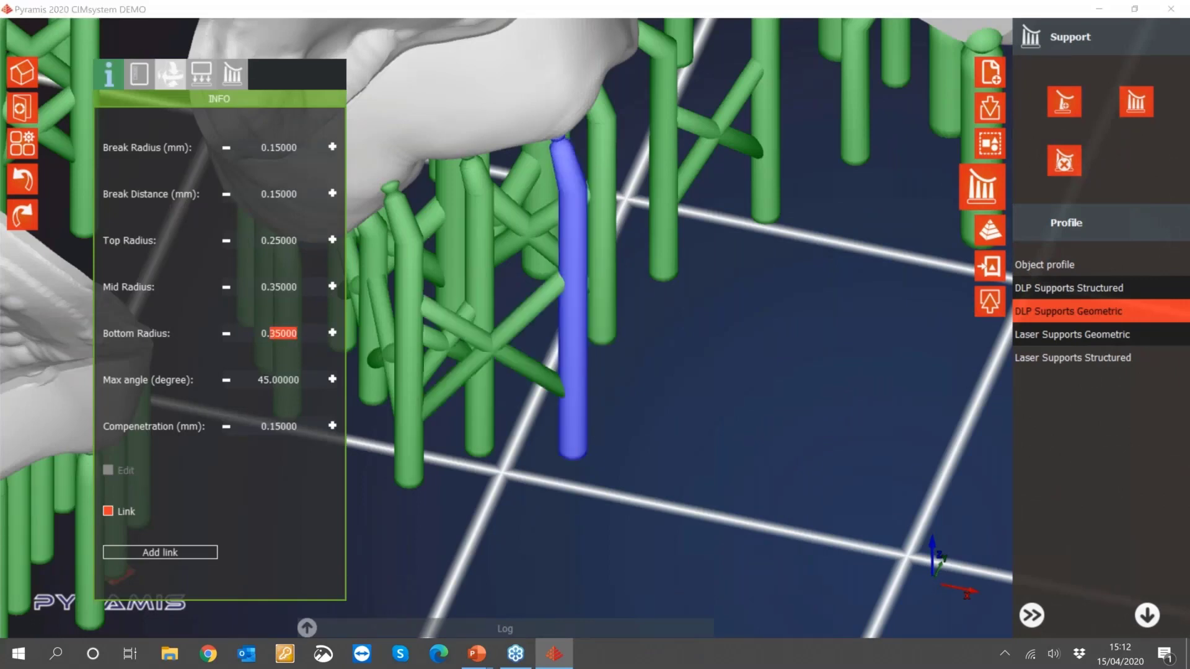
text(5)
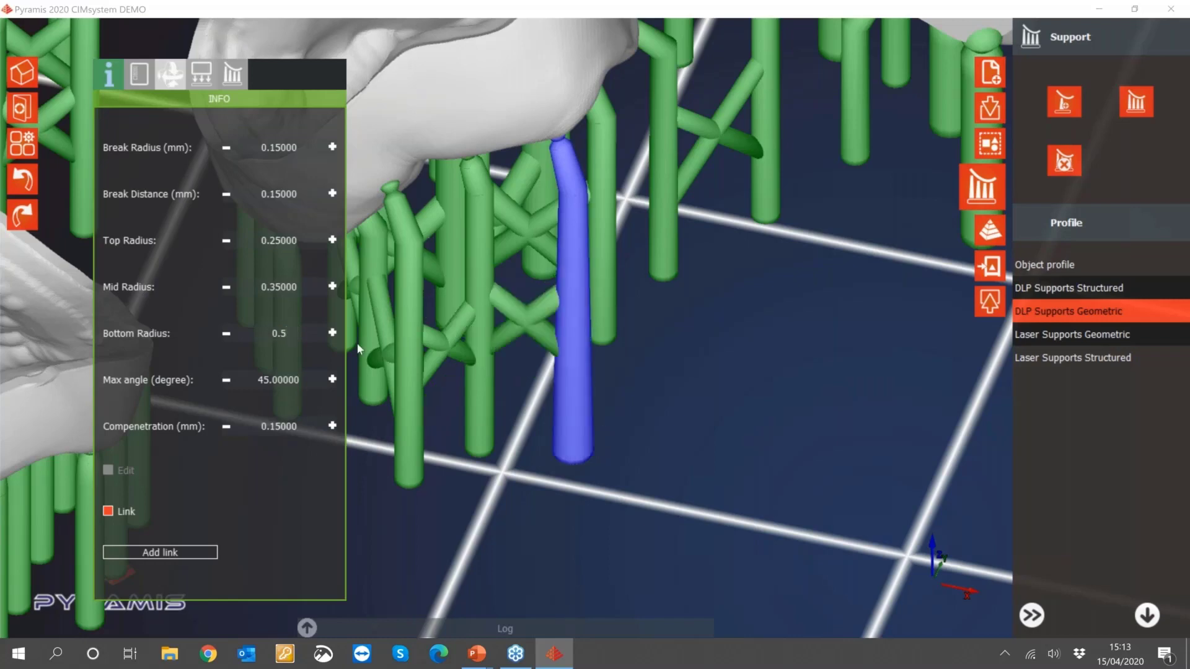
drag(304, 287, 274, 288)
text(5)
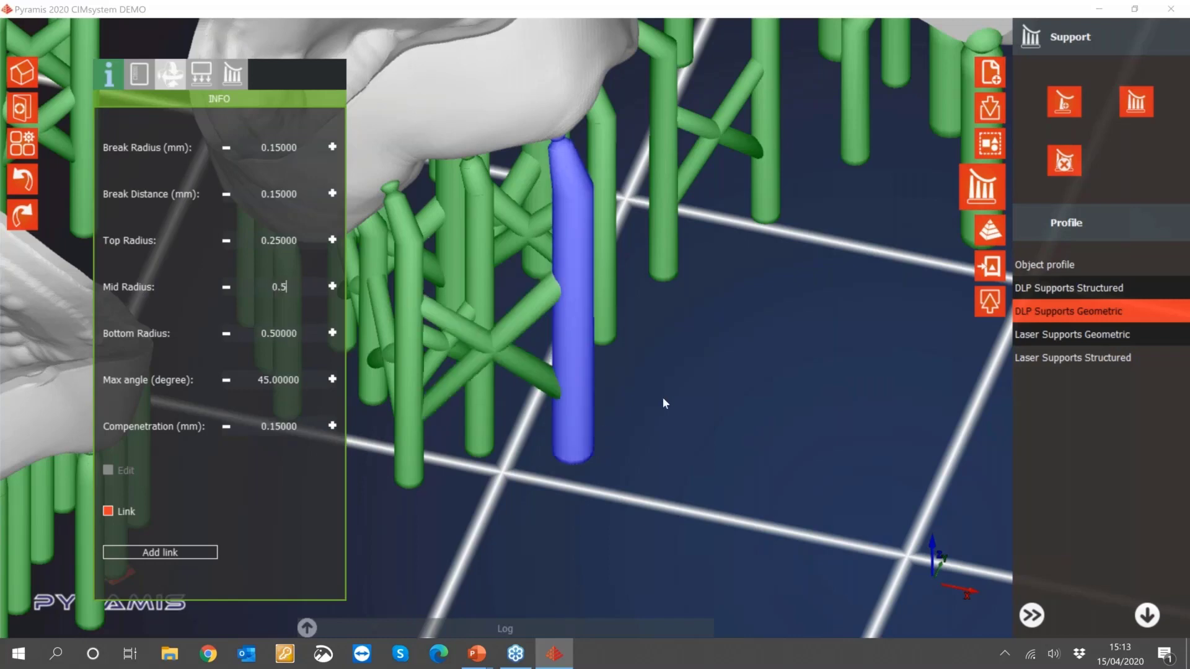
- Select the three front supports of the crown nearest the long bridge together and set their bottom radius to 0.55
scroll(661, 397, down, 1)
scroll(663, 393, down, 2)
click(689, 484)
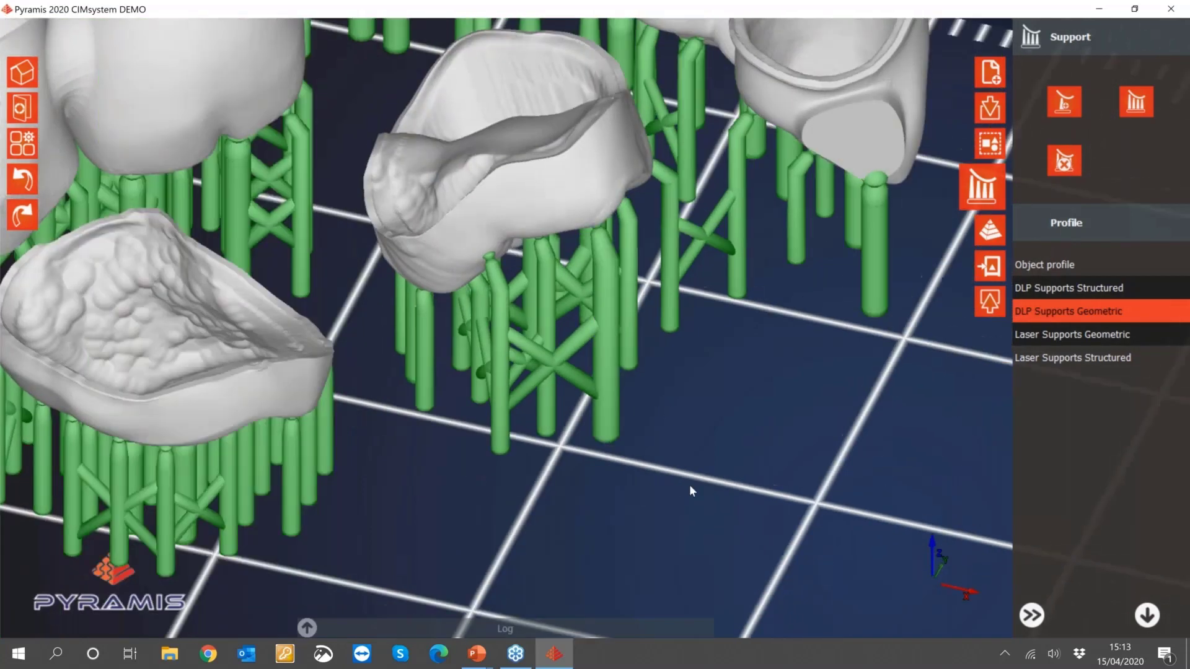
drag(706, 486, 481, 429)
double_click(279, 333)
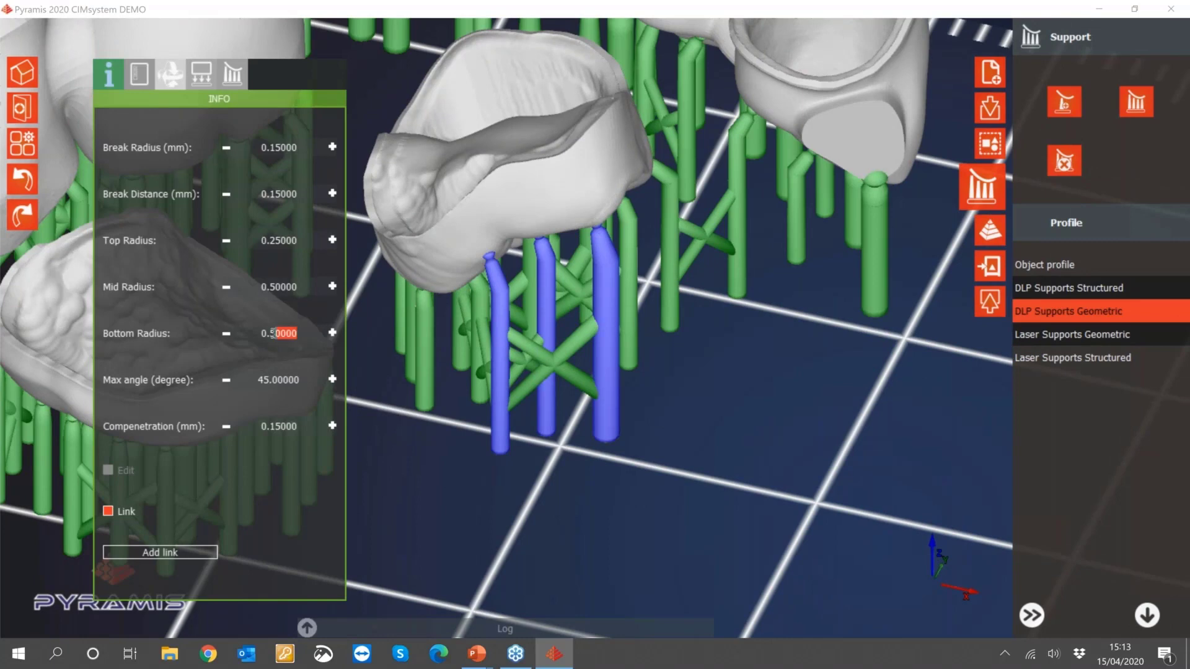
text(0.5)
key(Return)
double_click(307, 335)
text(0.55)
- Set the three selected supports' mid radius to 0.55 and clear the selection
drag(297, 287, 271, 285)
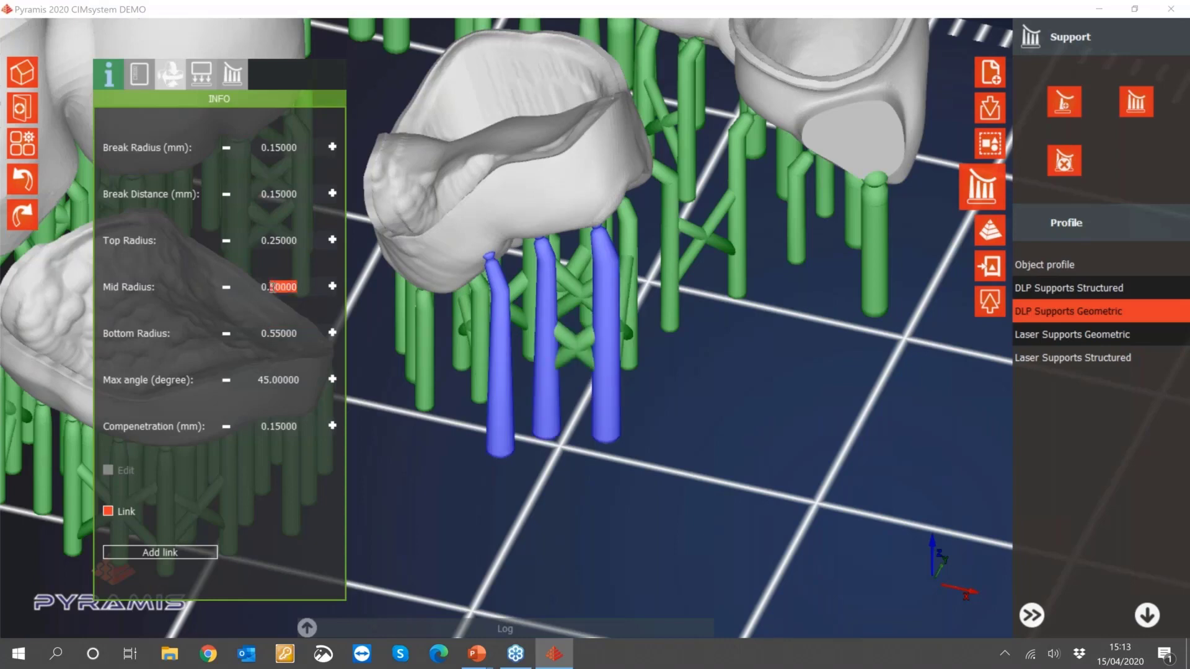
text(55)
mouse_move(686, 451)
mouse_down()
mouse_move(665, 452)
mouse_move(645, 427)
mouse_move(669, 440)
mouse_up()
middle_drag(668, 436, 694, 417)
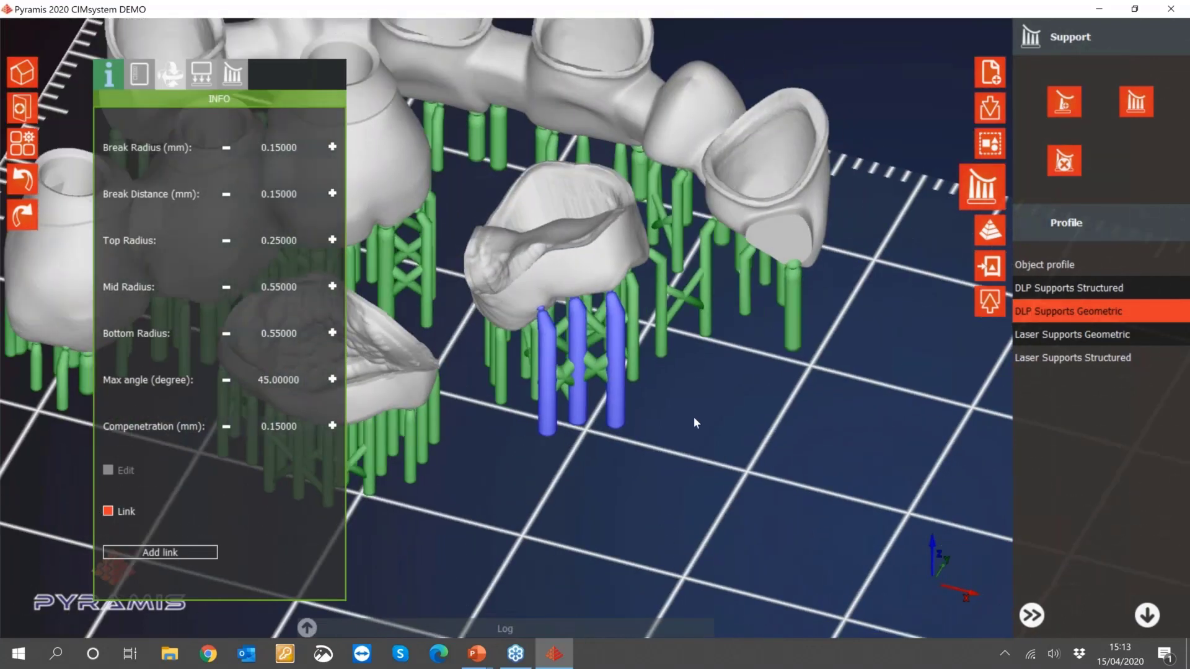
scroll(693, 418, down, 5)
click(307, 128)
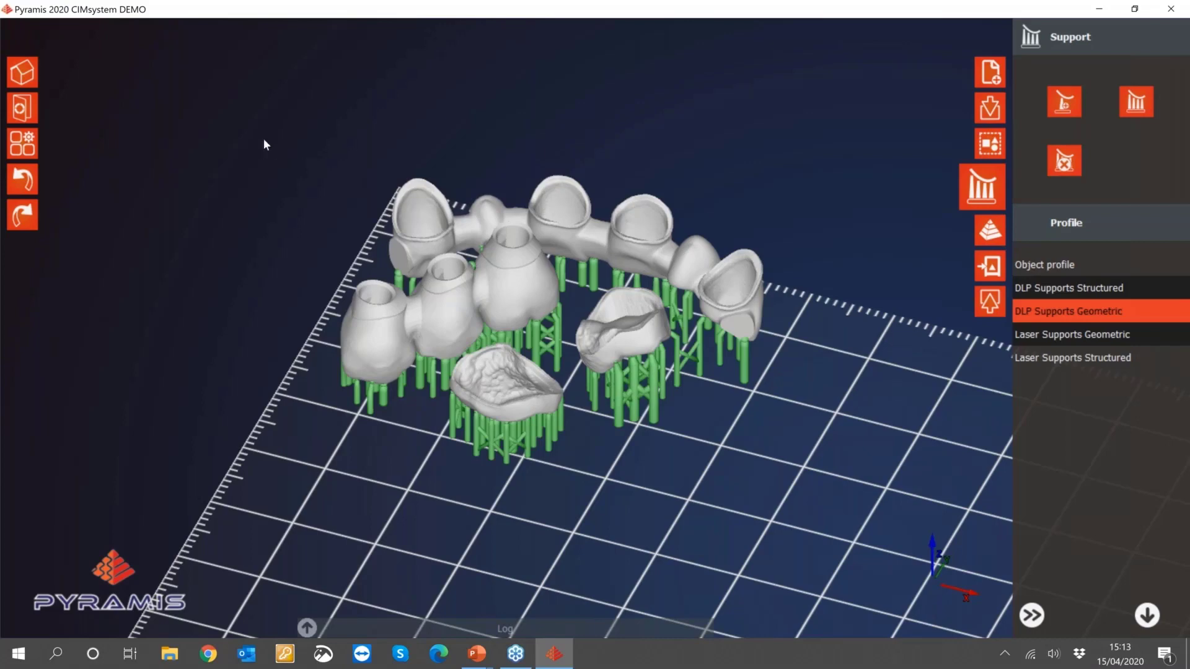
- View the info of all four models selected together, then of the supports around the front crown, and clear the selection
drag(257, 137, 797, 470)
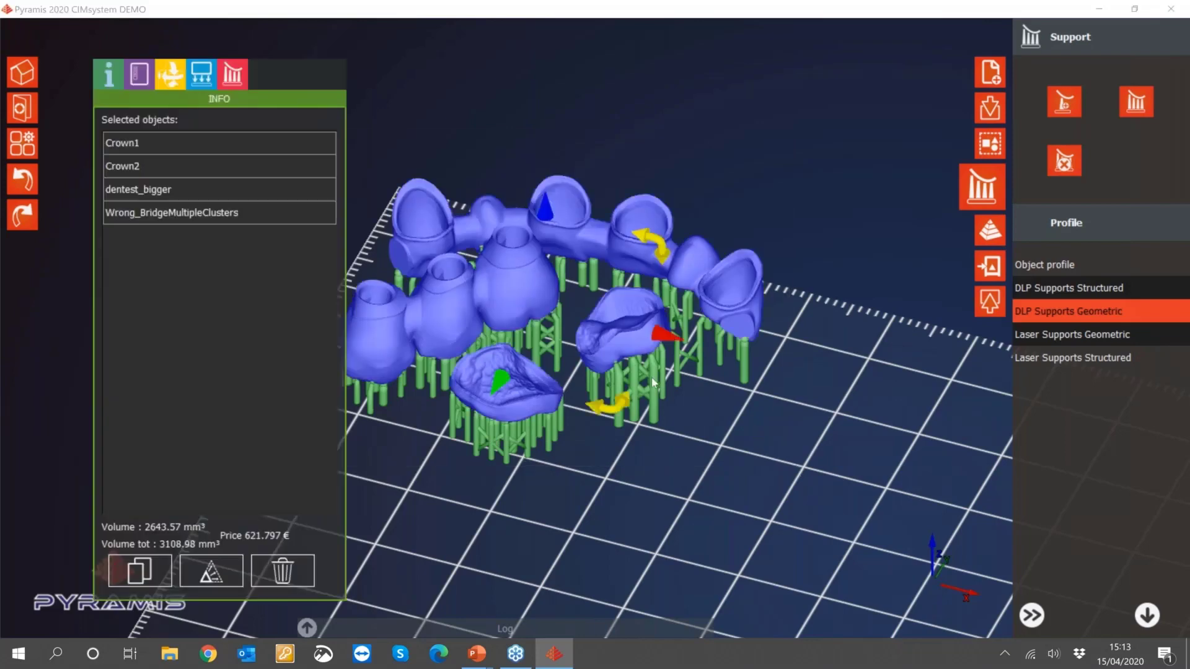
click(632, 101)
drag(601, 496, 442, 395)
middle_drag(578, 451, 588, 367)
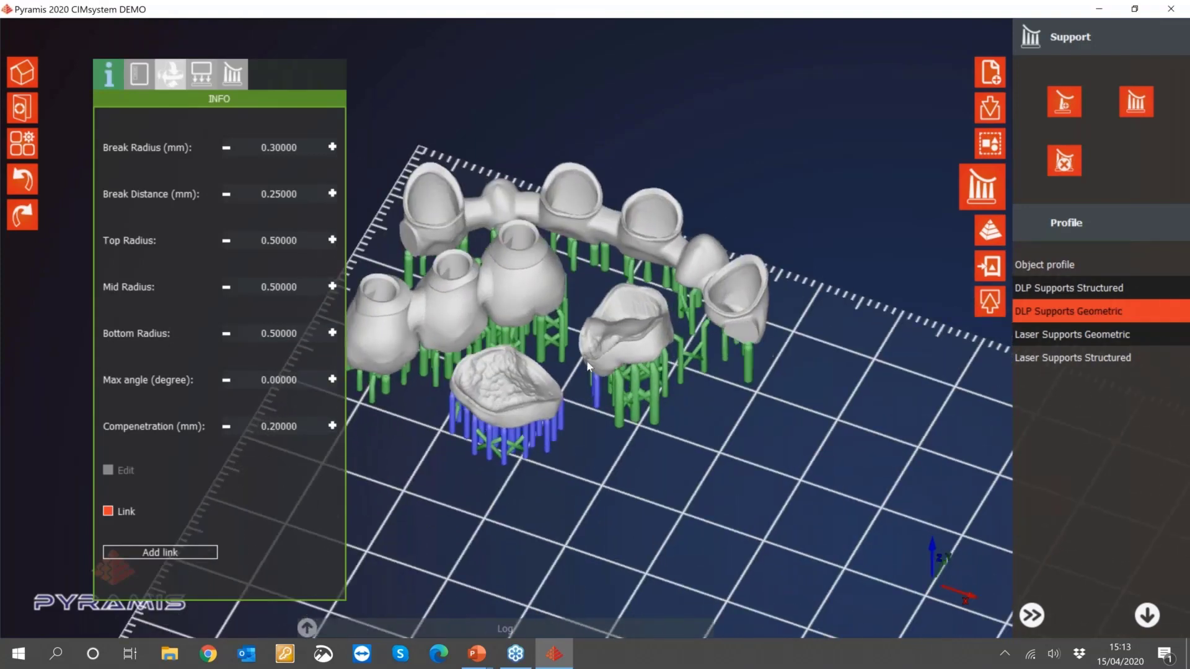
click(607, 109)
middle_drag(607, 109, 711, 283)
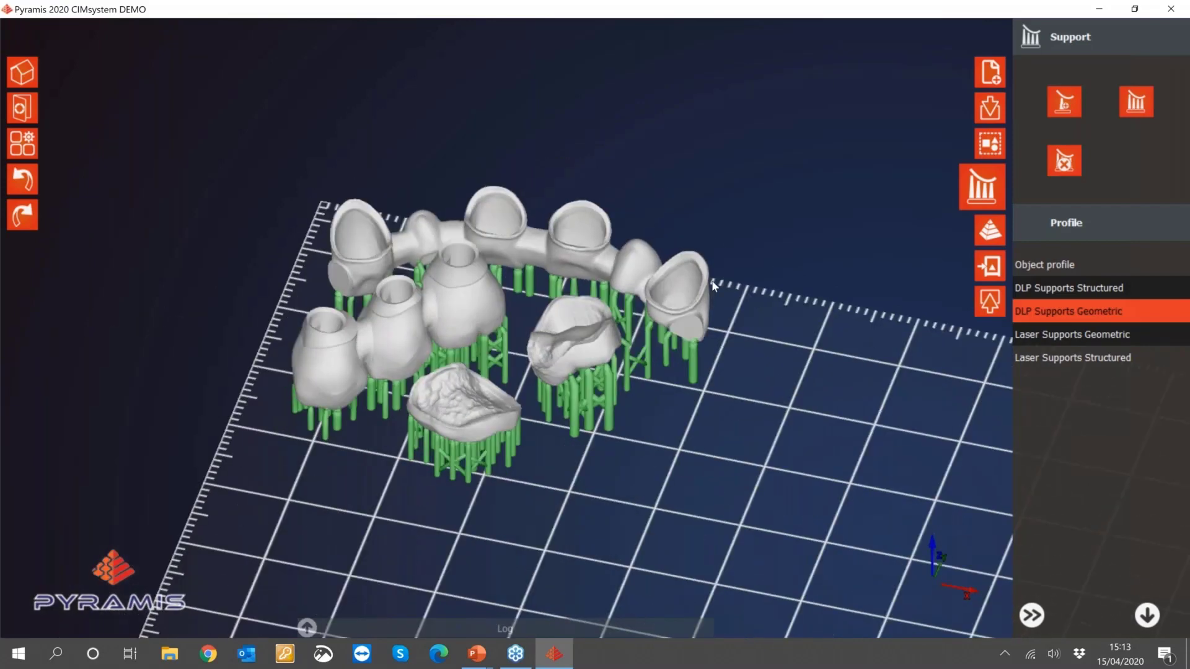
- Select all four dental models together and add a base beneath their supports
click(637, 267)
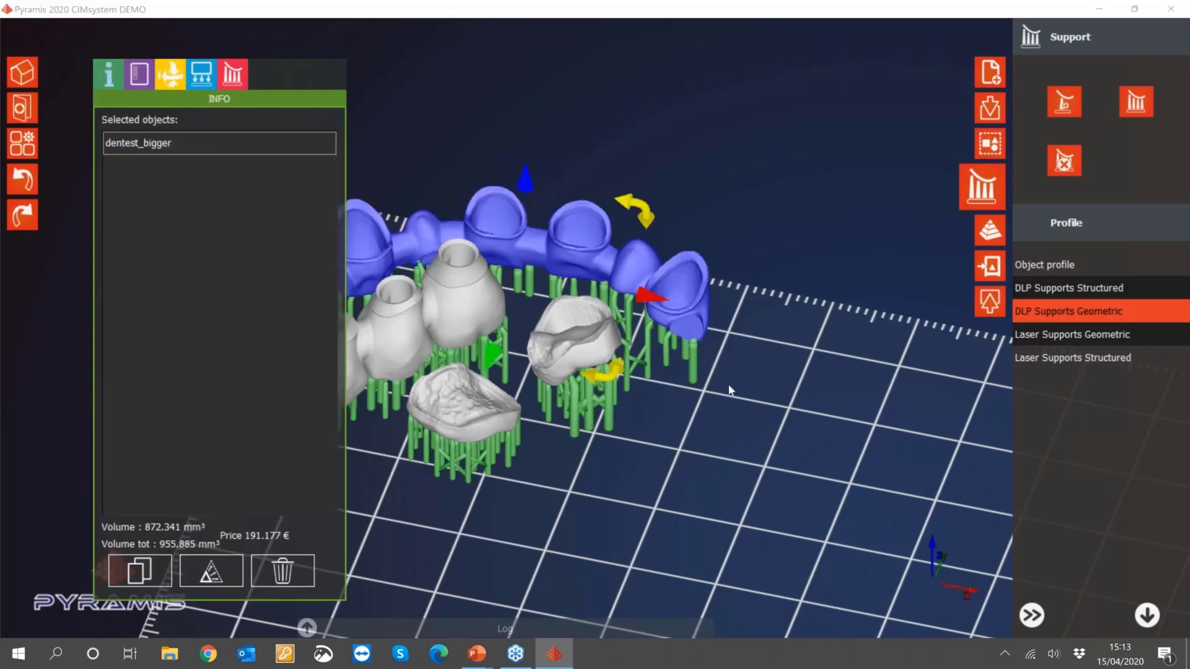
middle_drag(707, 385, 725, 309)
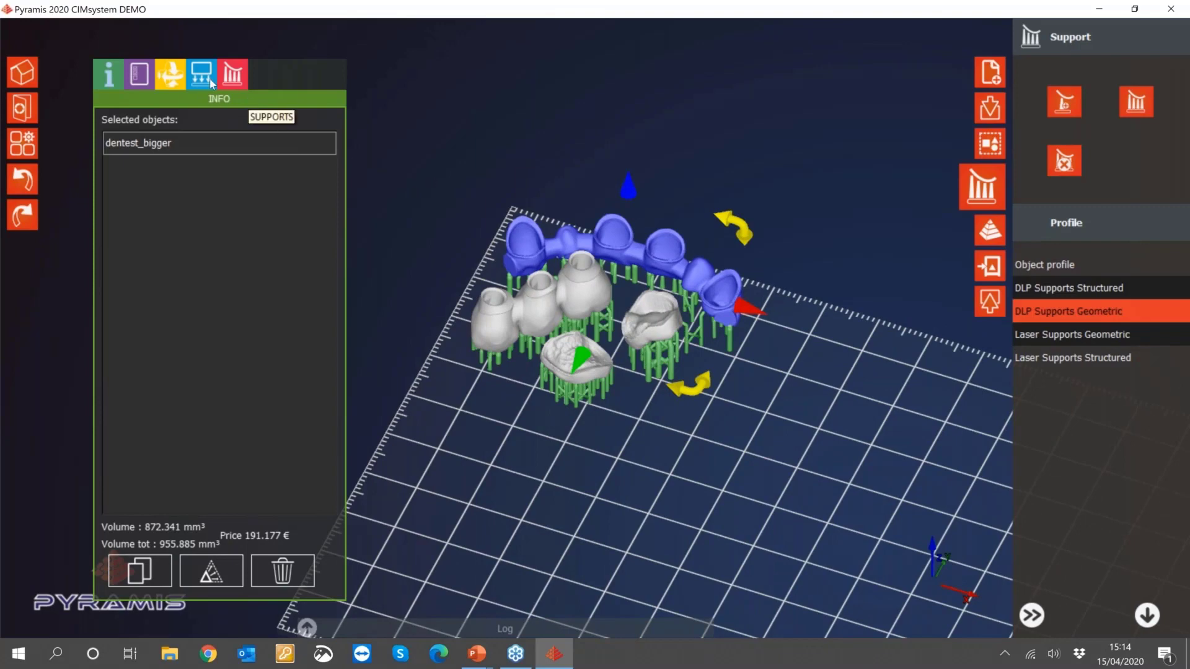
click(425, 155)
drag(404, 154, 786, 441)
click(205, 79)
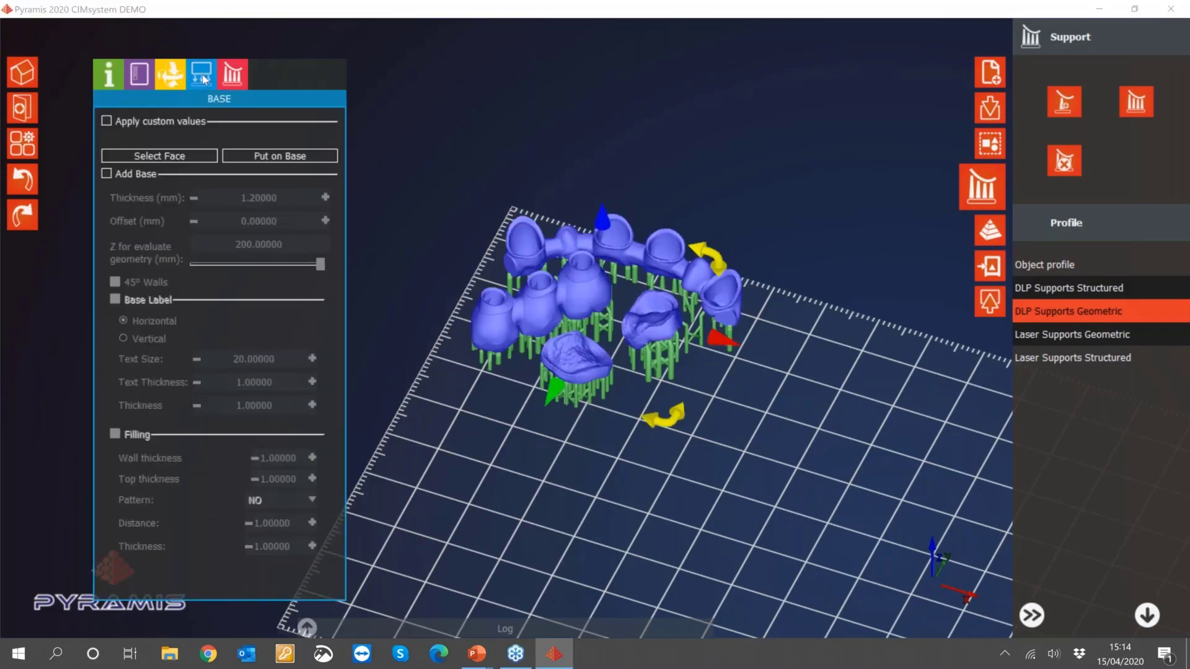
click(125, 175)
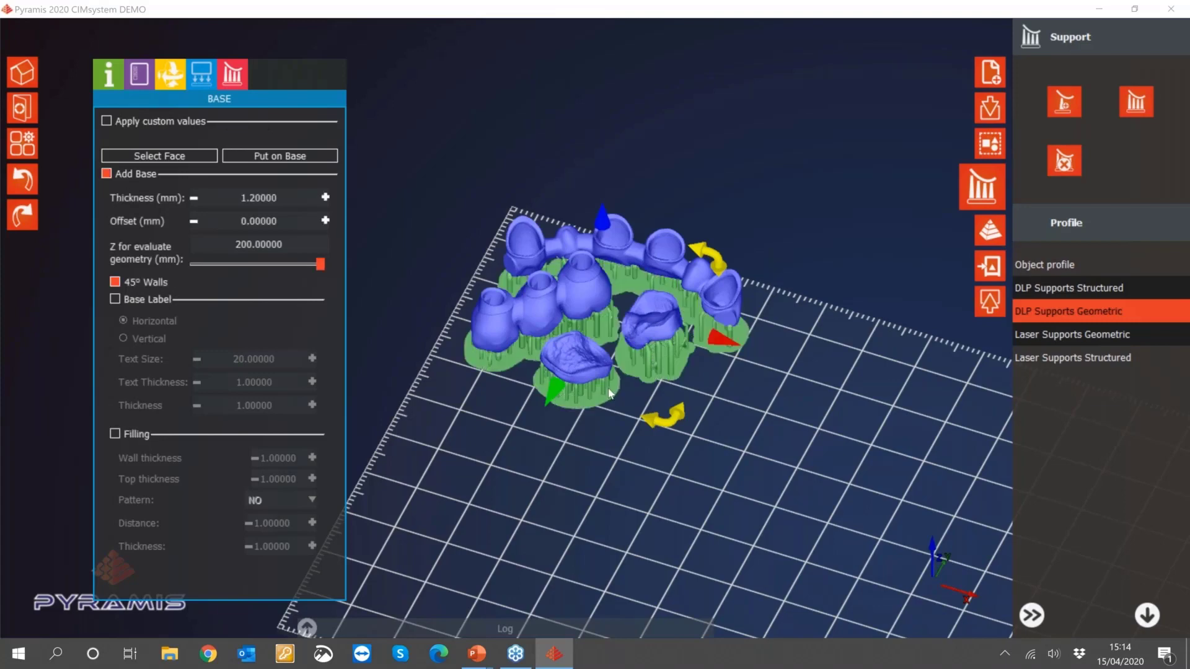
- Examine the bases and their angled edges under the supports up close and from the front side
mouse_move(606, 388)
middle_down()
mouse_move(584, 388)
mouse_move(596, 372)
mouse_move(600, 390)
middle_up()
scroll(599, 390, up, 5)
scroll(599, 407, up, 2)
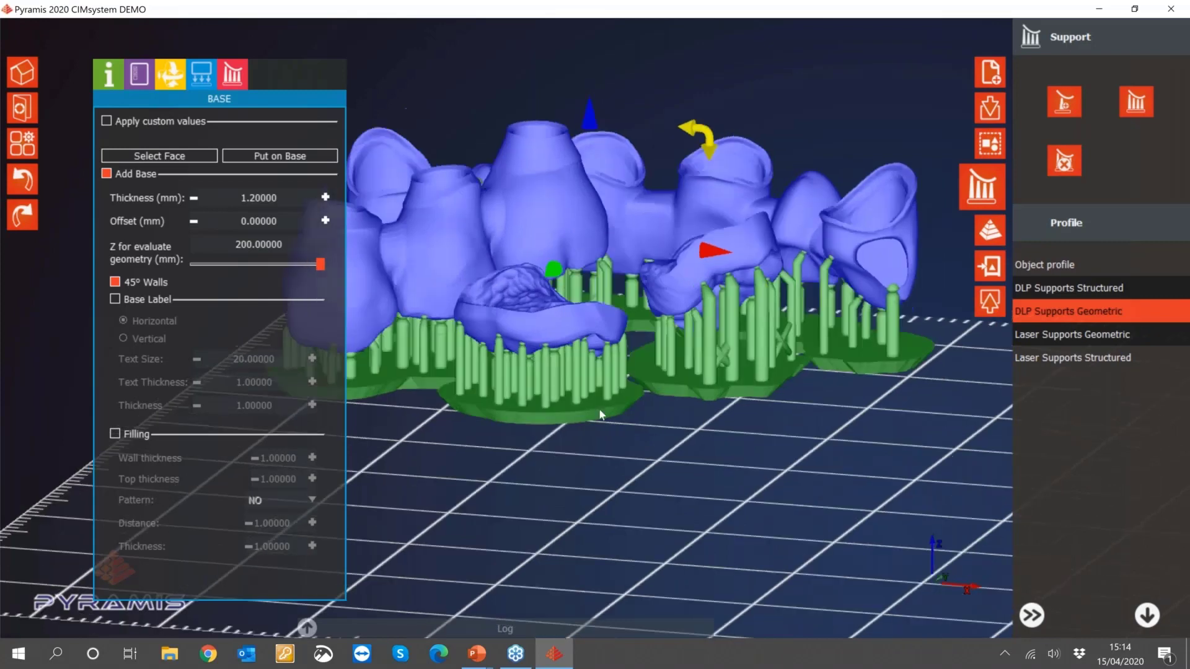
scroll(616, 412, up, 4)
middle_drag(616, 413, 623, 413)
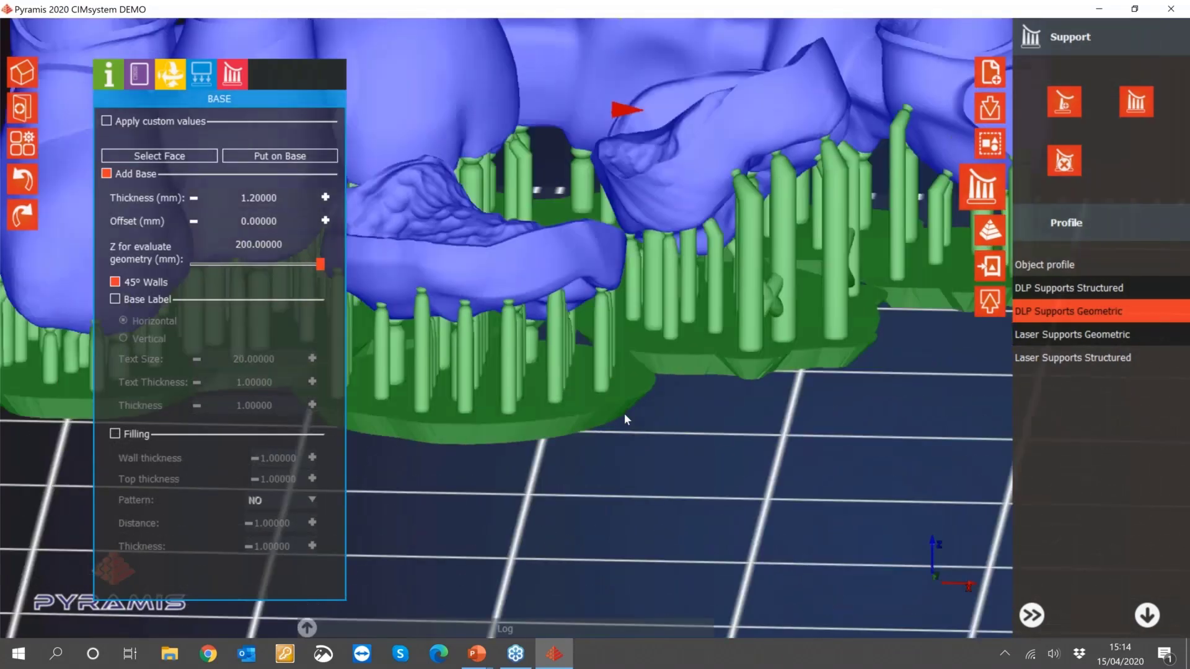
scroll(624, 414, down, 4)
middle_drag(646, 388, 593, 401)
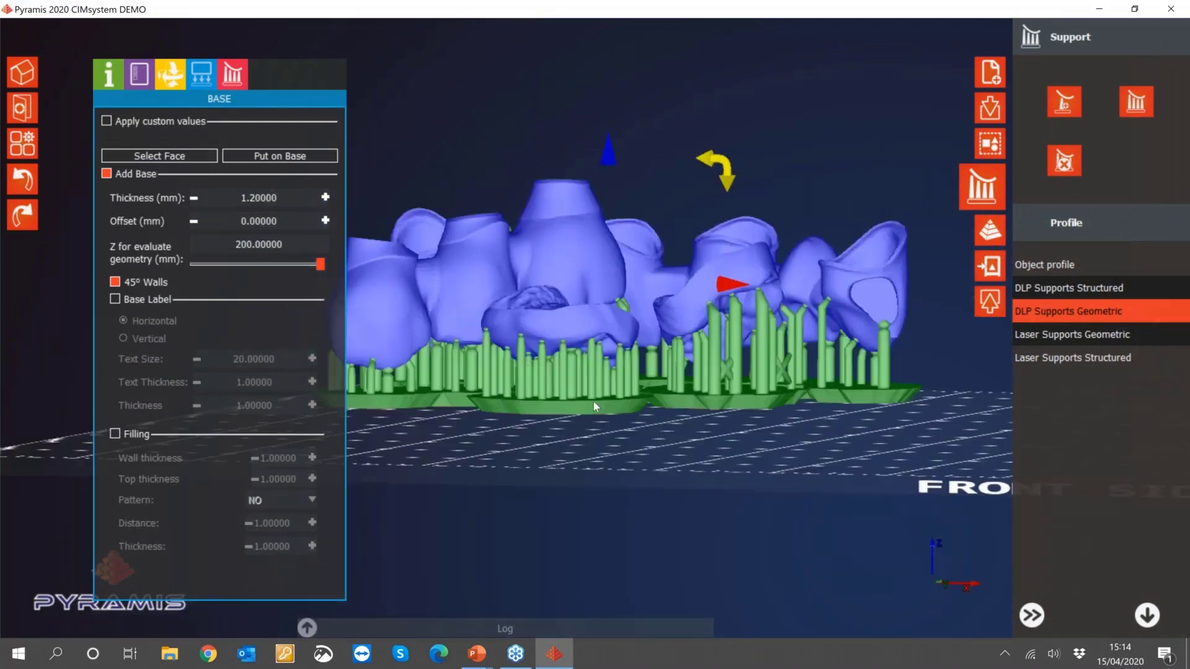
- Set the base thickness of all selected models to 2 mm
scroll(604, 406, up, 4)
click(298, 199)
key(ctrl+a)
text(2)
key(Return)
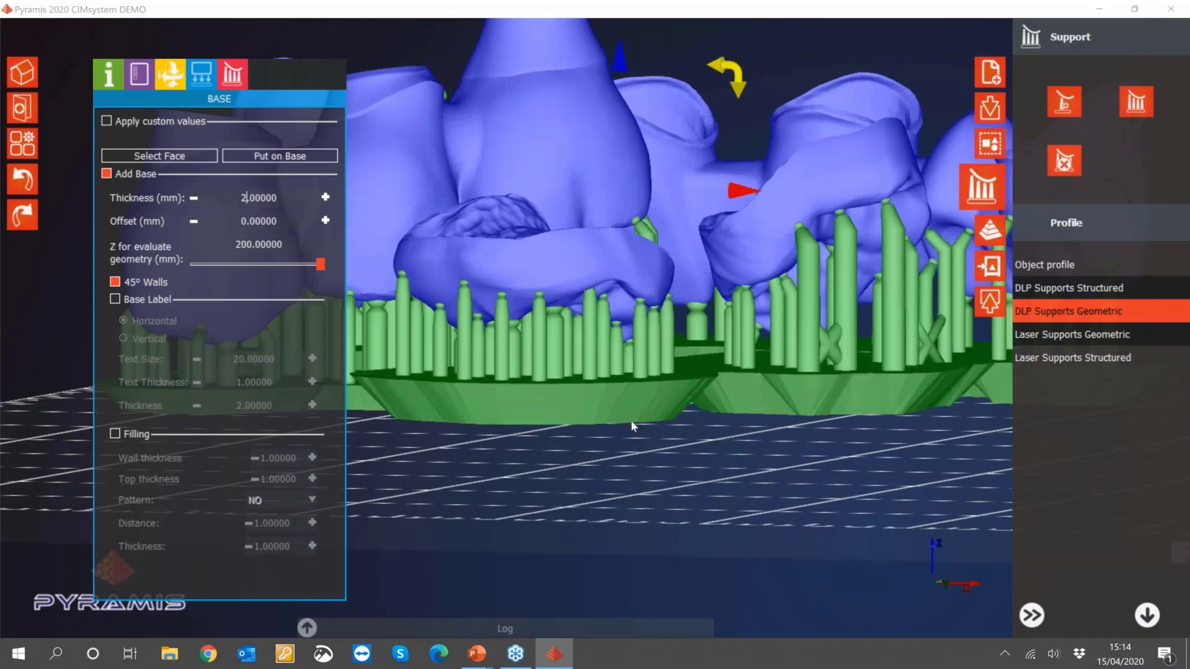
- Set the base thickness of all selected models to 1 mm and check the base rim from above and from the side
text(1)
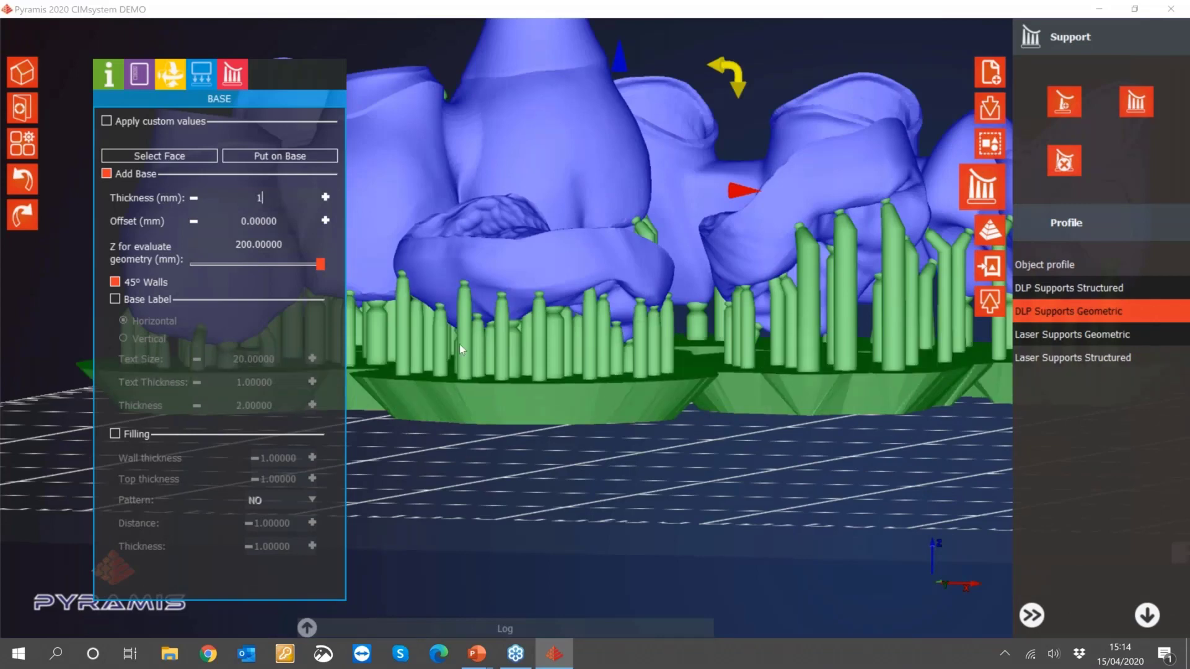
key(Return)
middle_drag(599, 312, 565, 448)
middle_drag(467, 285, 611, 269)
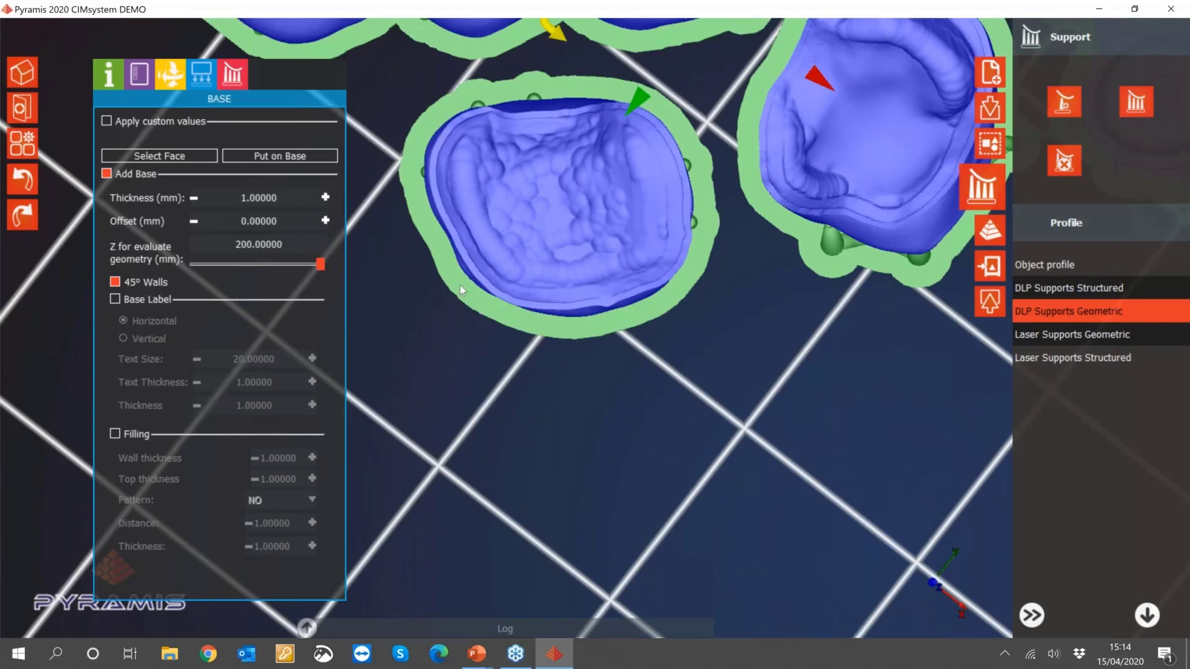
mouse_move(503, 310)
middle_down()
mouse_move(496, 191)
mouse_move(485, 300)
middle_up()
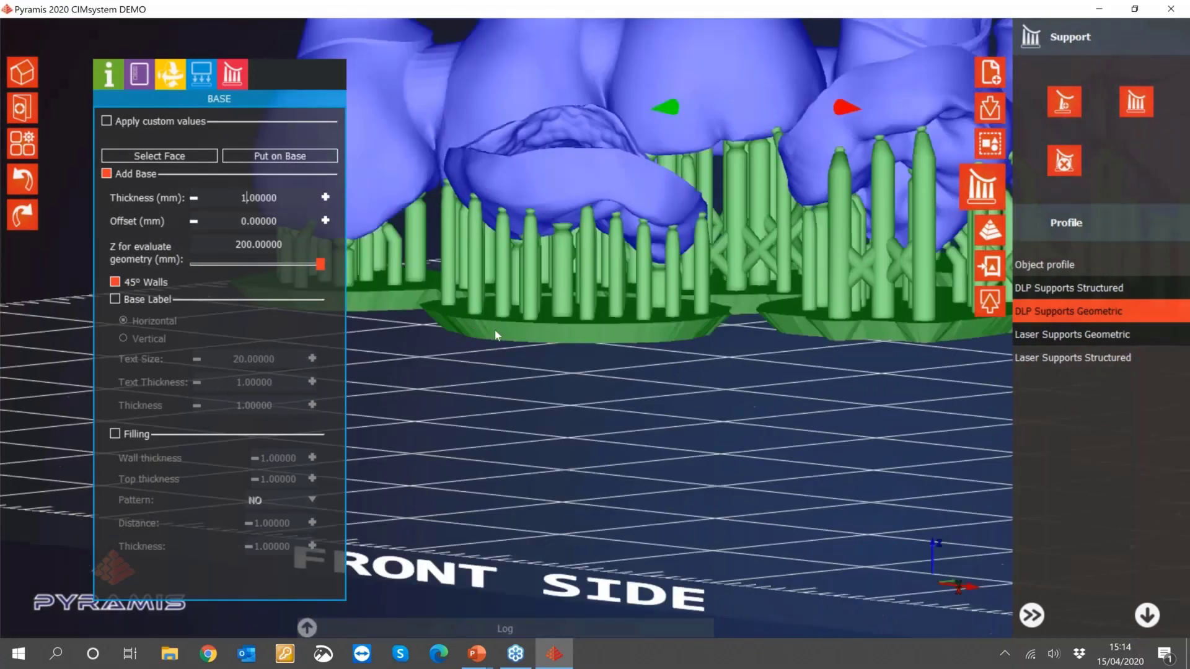
- Set the base offset of all selected models to 1 mm
middle_drag(534, 213, 545, 327)
double_click(259, 222)
text(1)
key(Return)
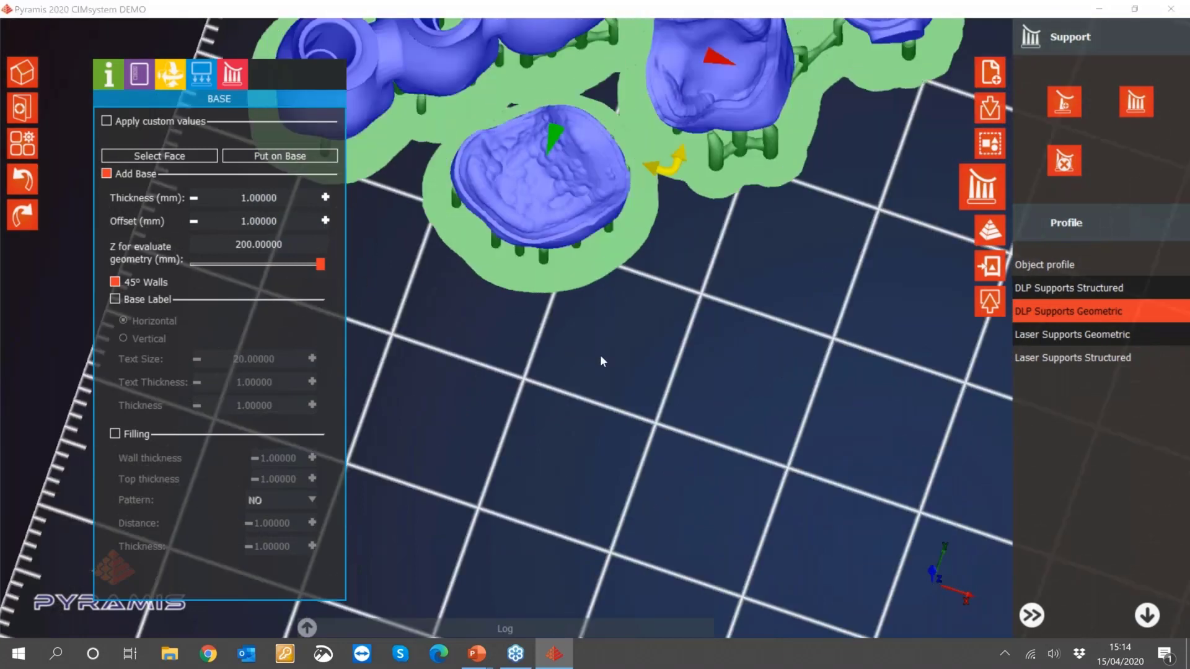
scroll(600, 355, down, 3)
scroll(663, 404, up, 3)
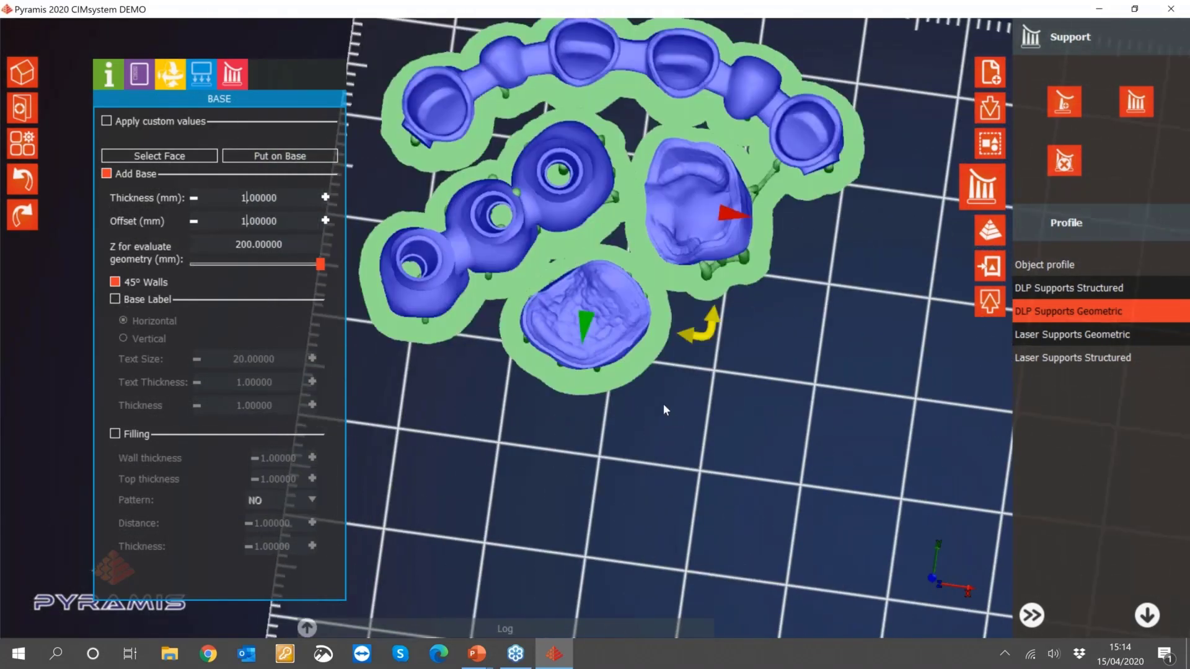
middle_drag(659, 406, 634, 332)
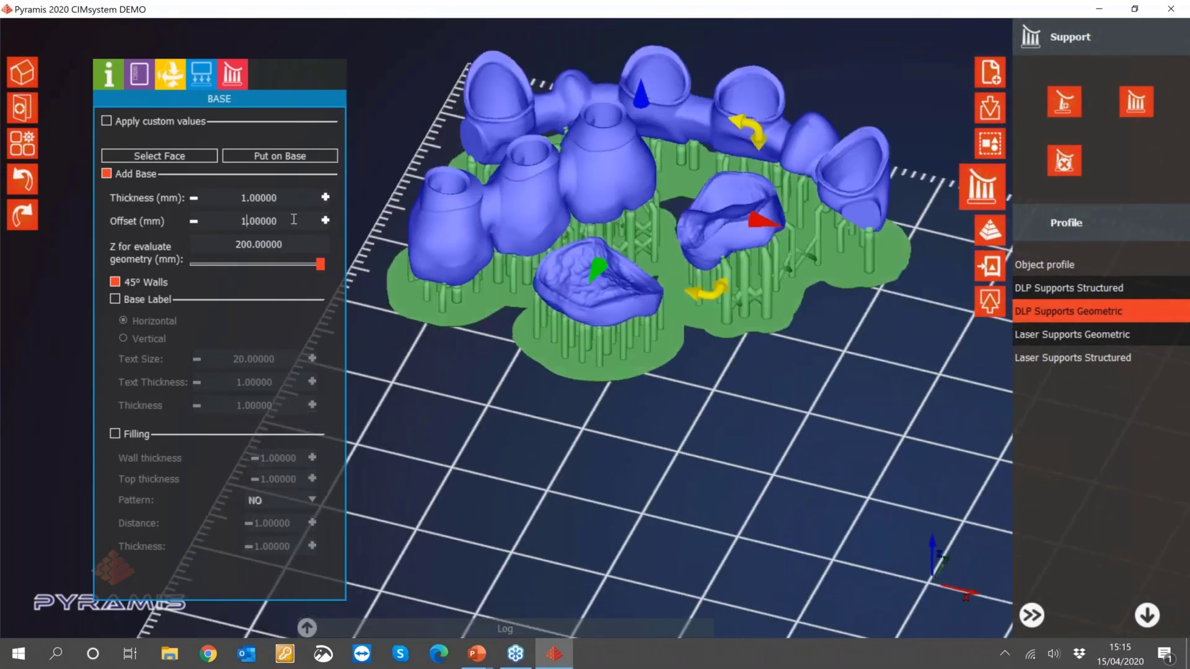
- Select only the front crown and switch its base's 45° walls off and back on
middle_drag(501, 412, 590, 321)
scroll(590, 321, up, 5)
click(644, 346)
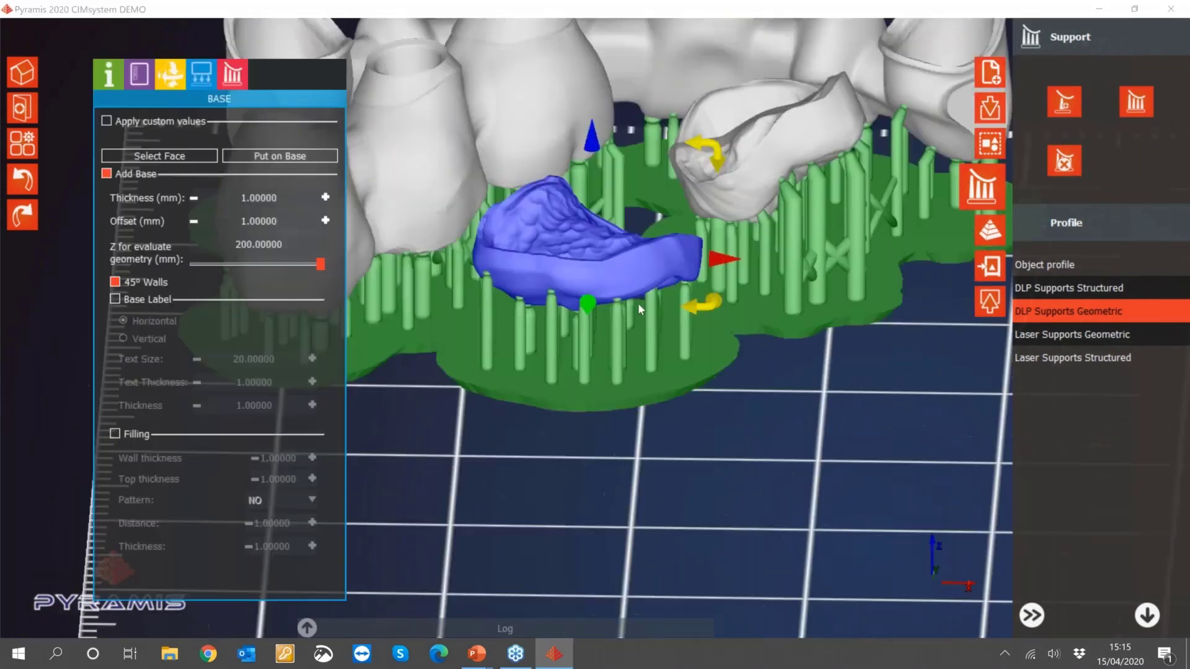
click(115, 282)
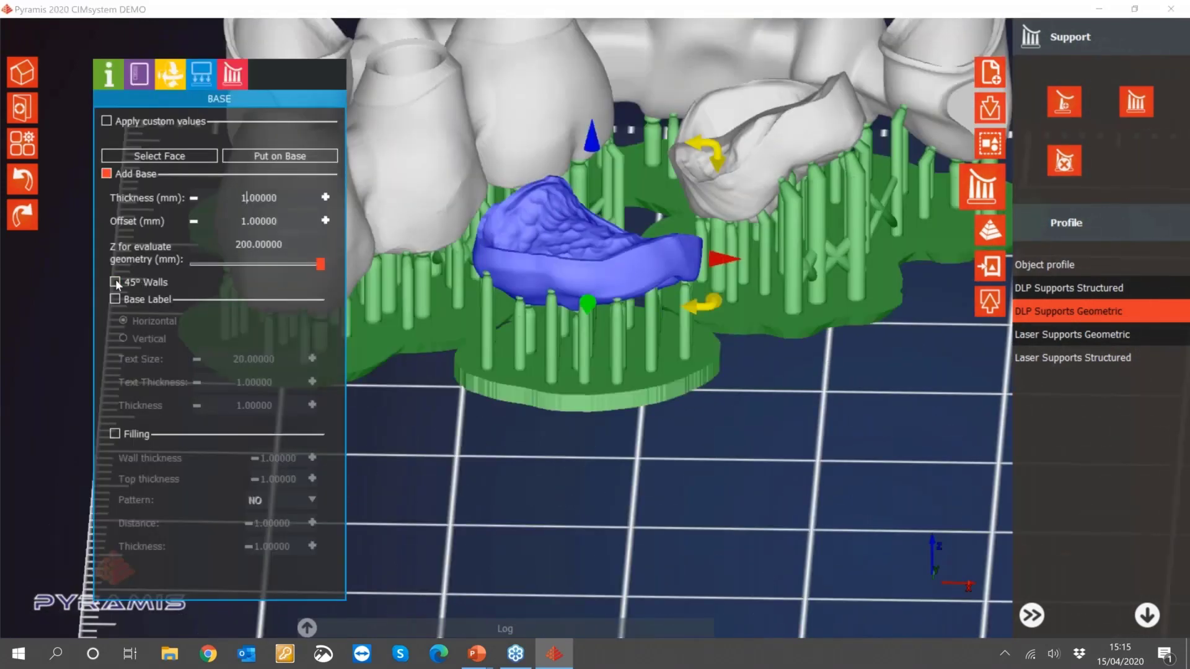
scroll(622, 426, up, 5)
click(115, 283)
right_drag(500, 466, 592, 465)
scroll(592, 465, down, 10)
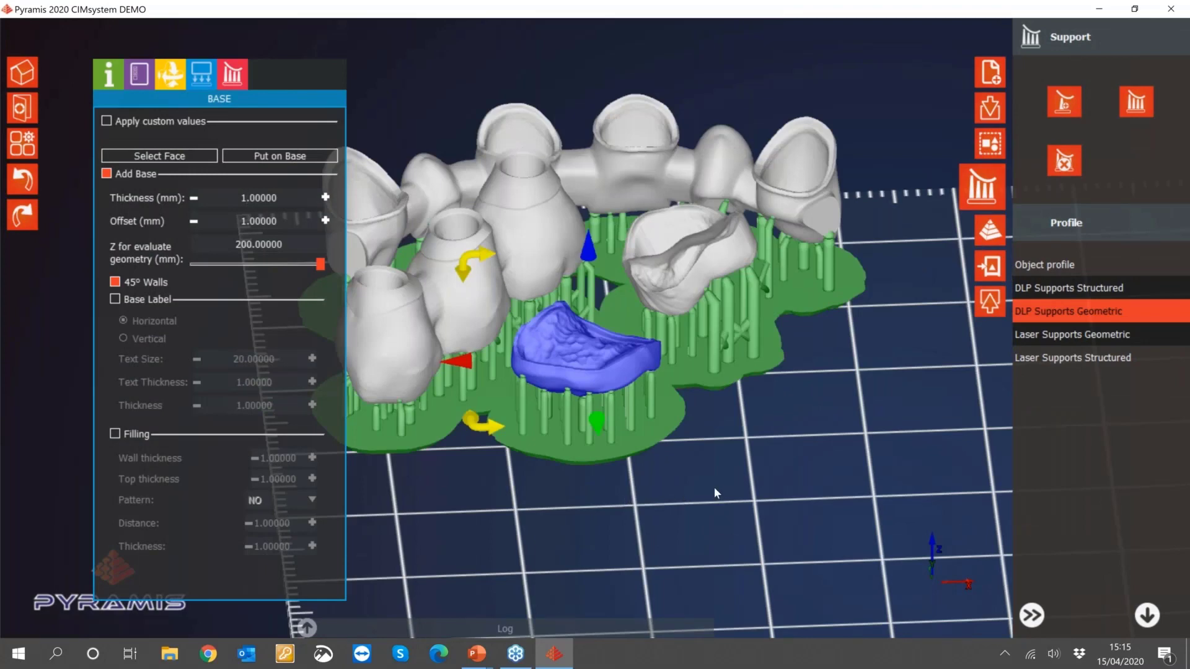
scroll(713, 460, down, 3)
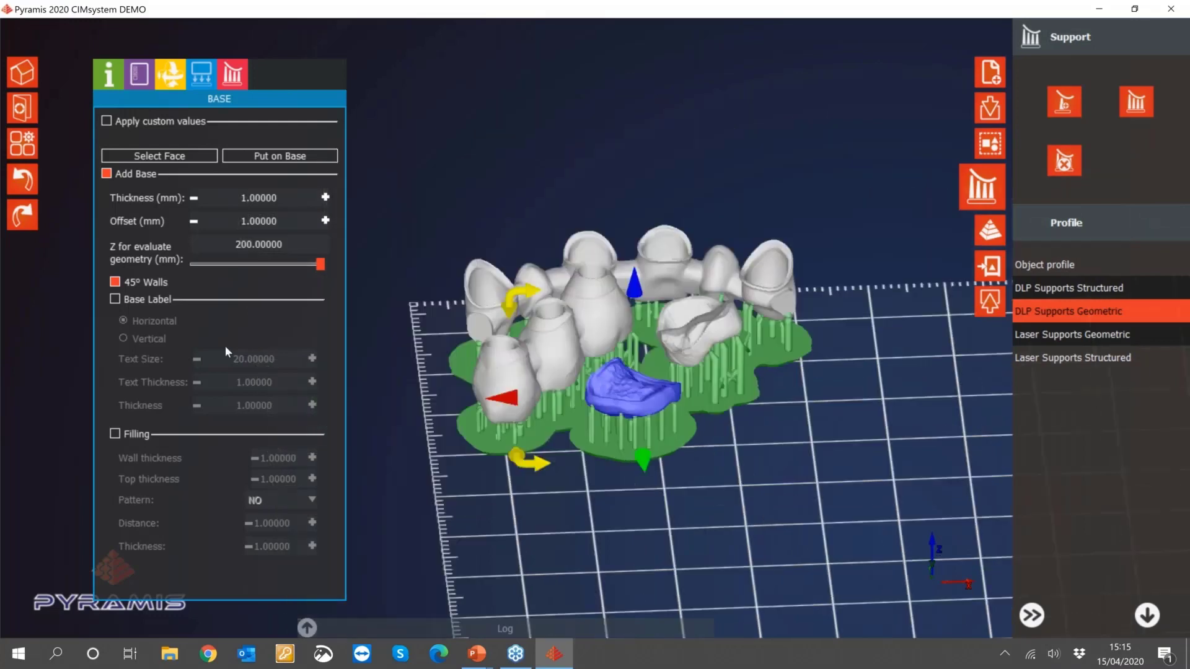
- Add a horizontal base label to the front crown's base
click(115, 299)
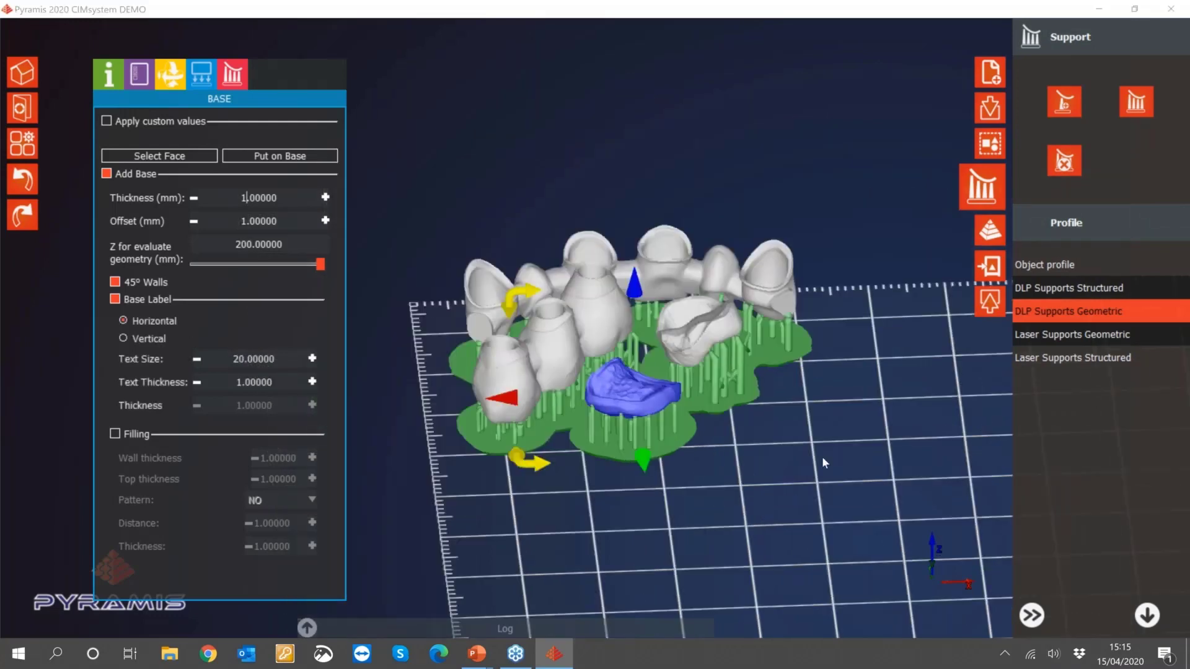
middle_drag(770, 442, 631, 465)
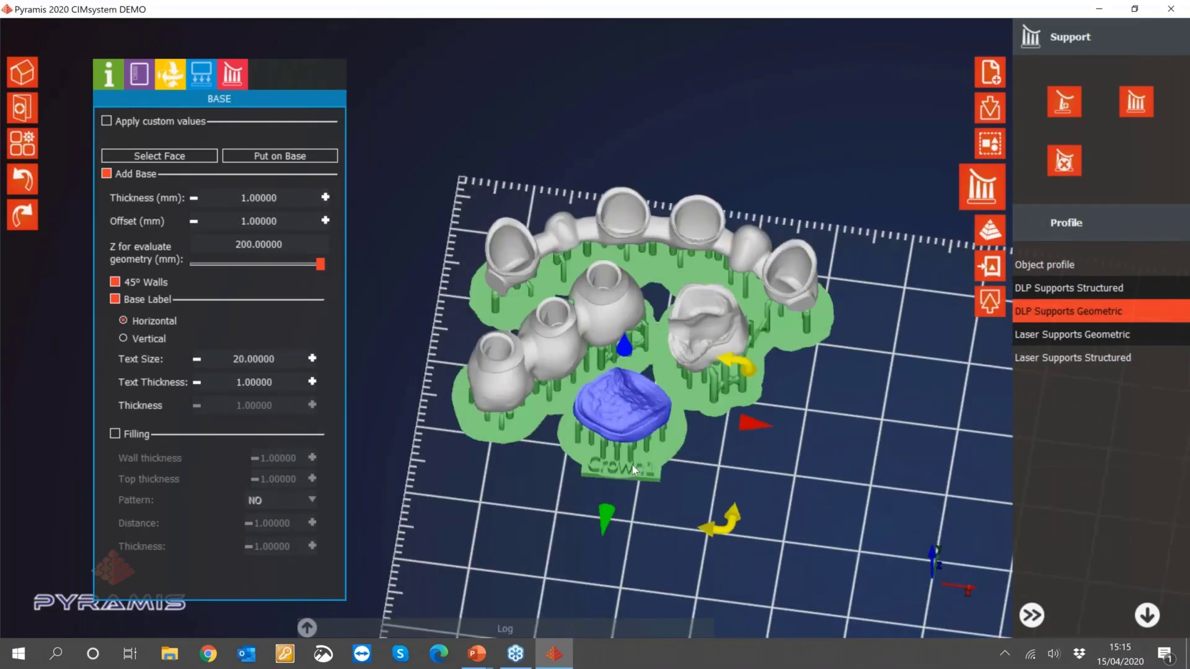
scroll(670, 480, up, 5)
scroll(670, 479, up, 2)
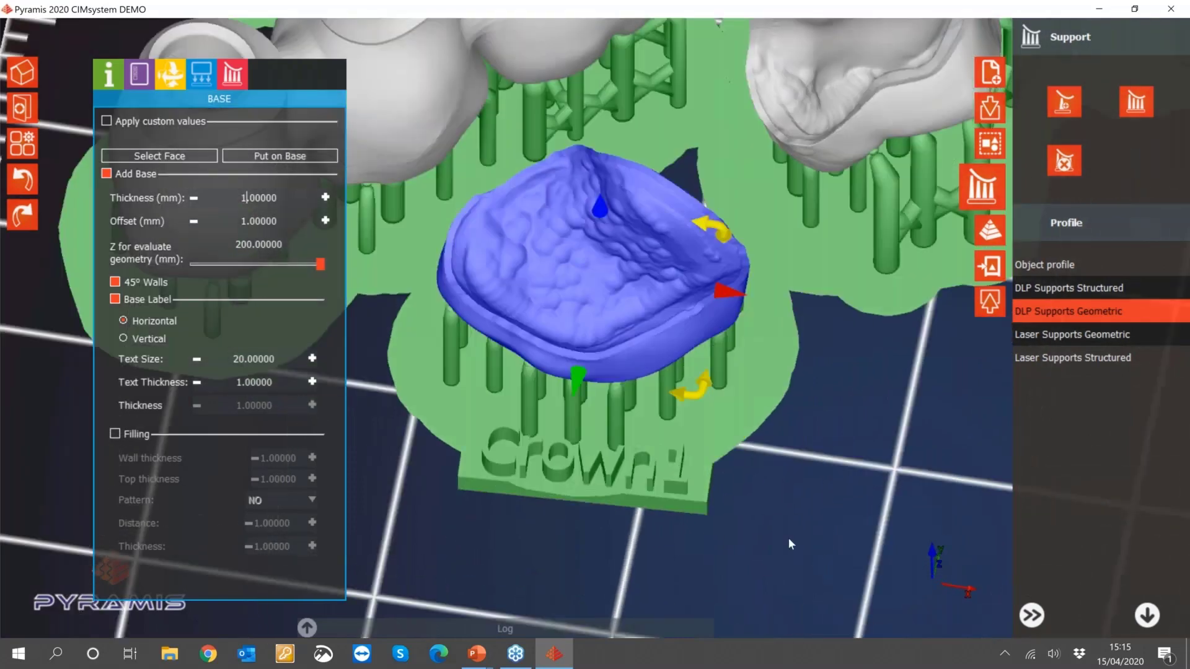
- Rename the front crown's base label to "test" and clear the selection
click(650, 483)
scroll(647, 494, up, 5)
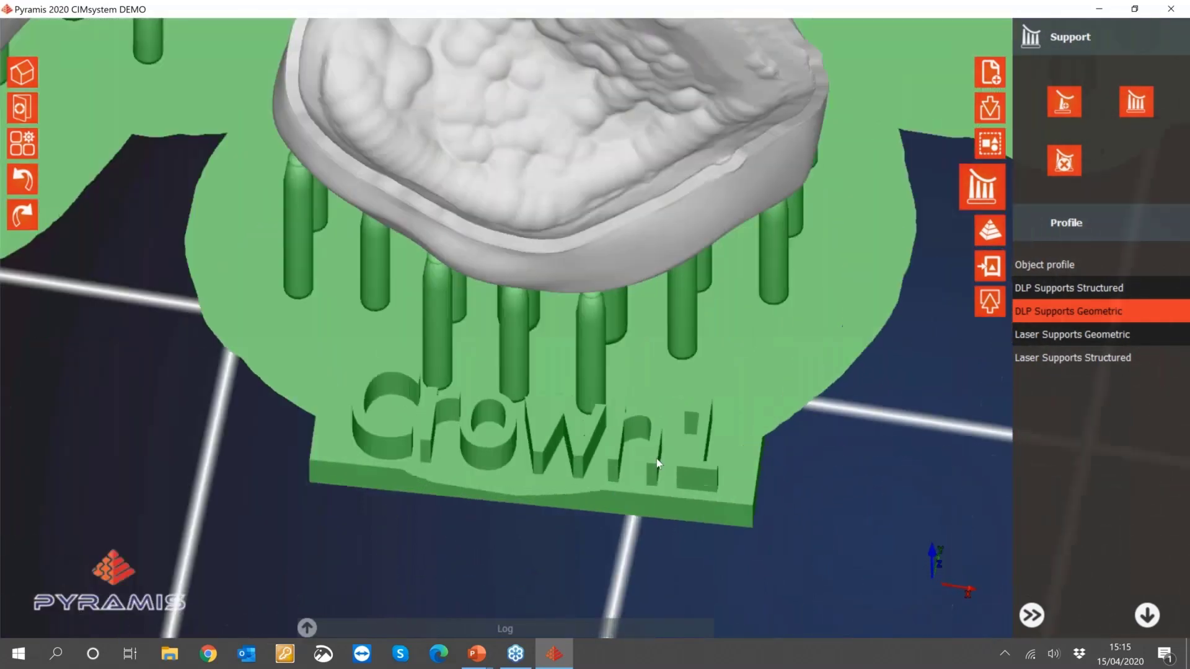
click(163, 155)
click(148, 145)
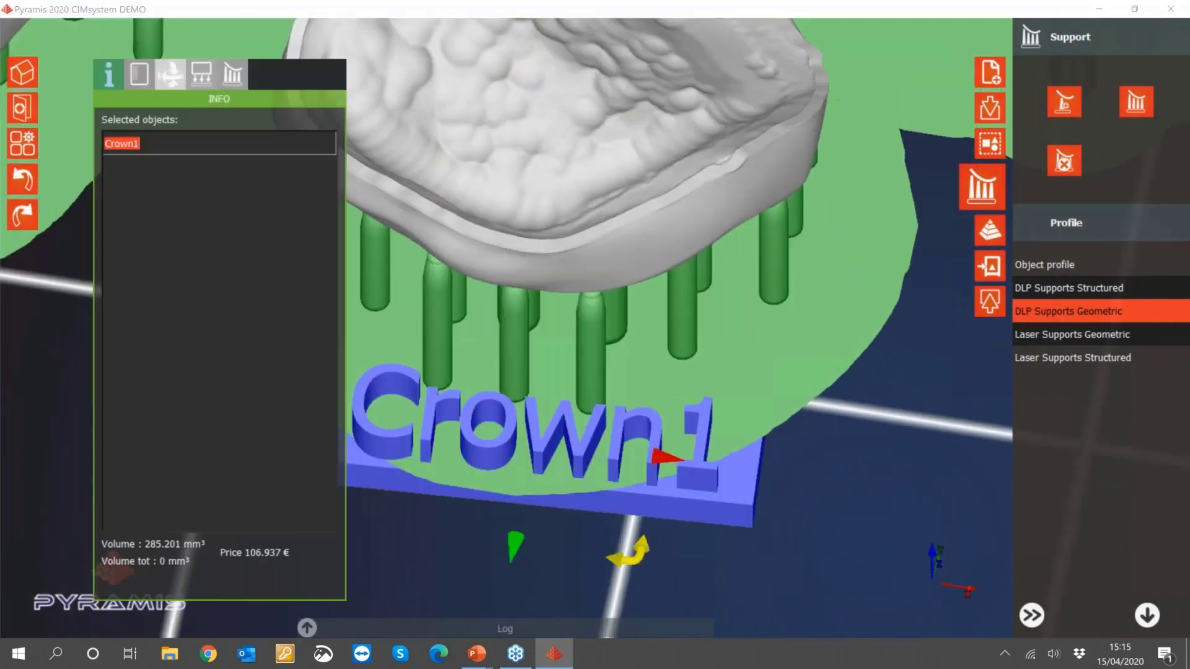
text(test)
click(823, 482)
mouse_move(743, 492)
middle_down()
mouse_move(739, 508)
mouse_move(740, 482)
middle_up()
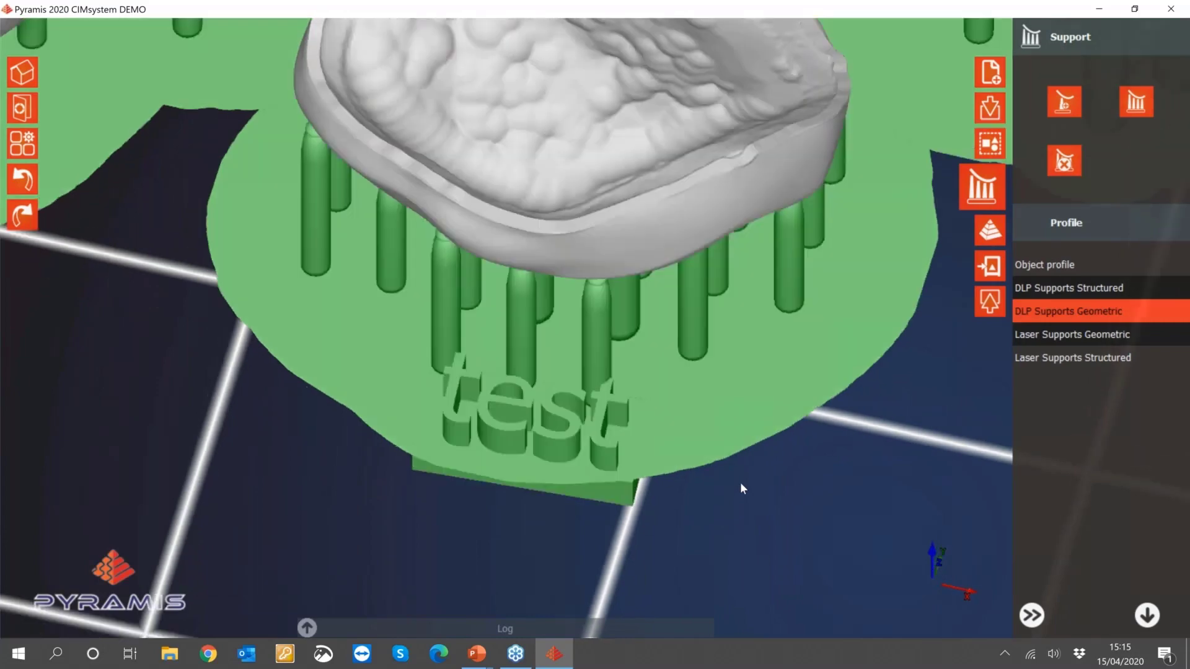
scroll(740, 482, down, 5)
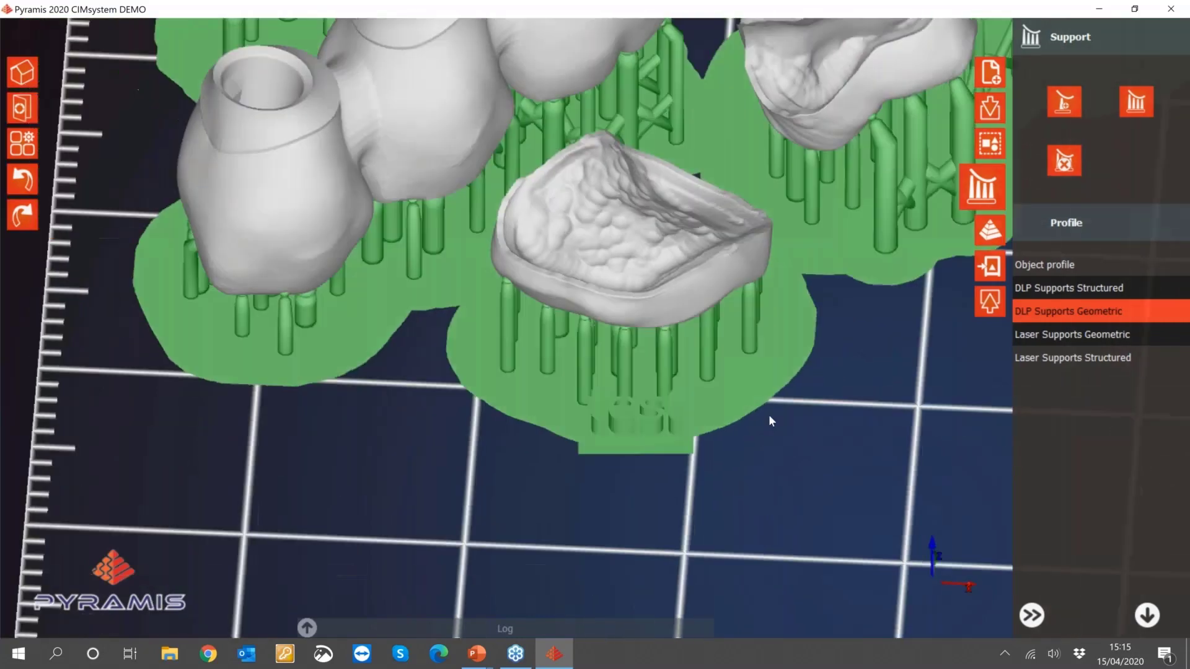
- Select the front crown and set its base label orientation to vertical
click(656, 413)
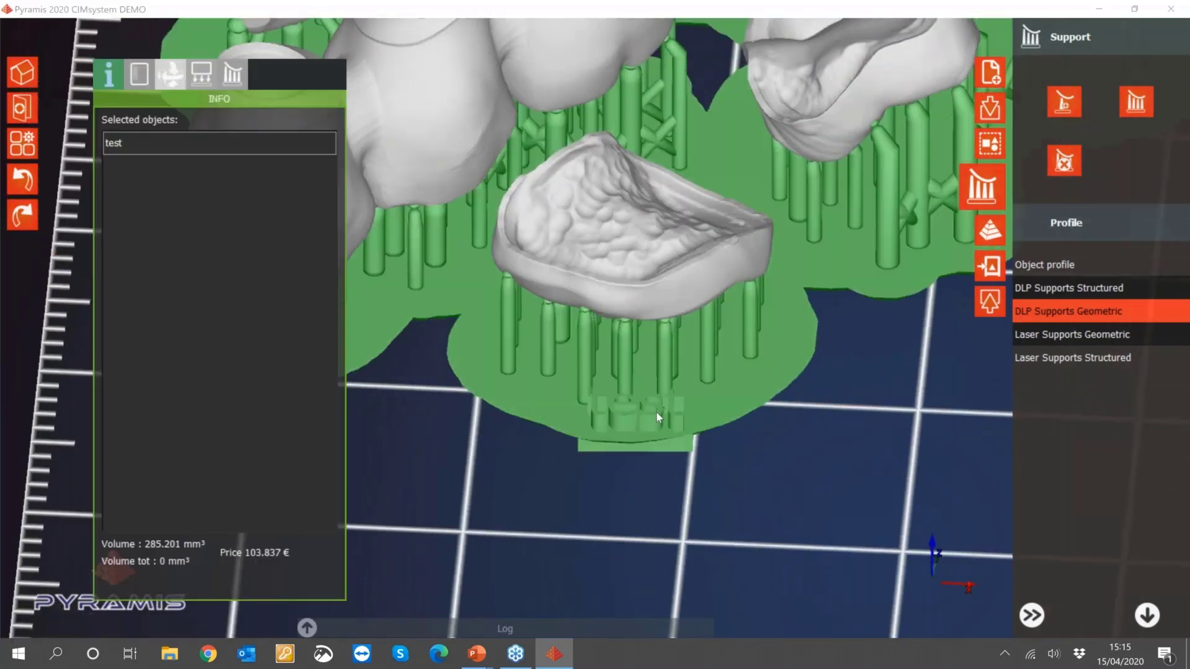
click(218, 143)
click(637, 298)
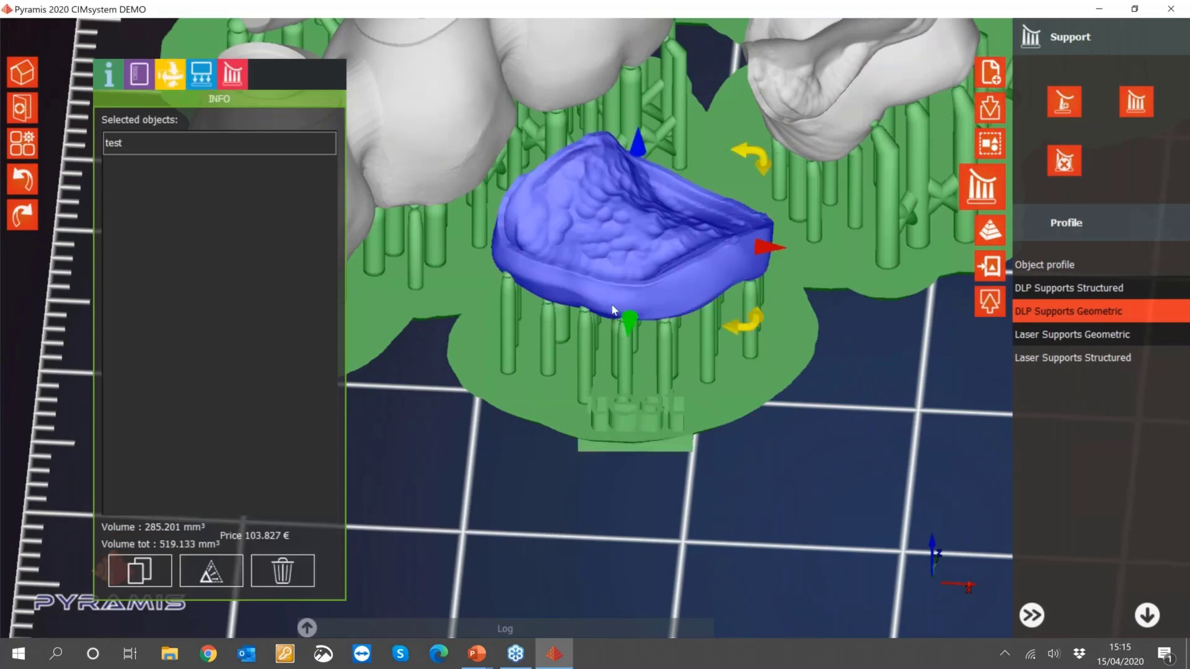
click(202, 75)
click(139, 340)
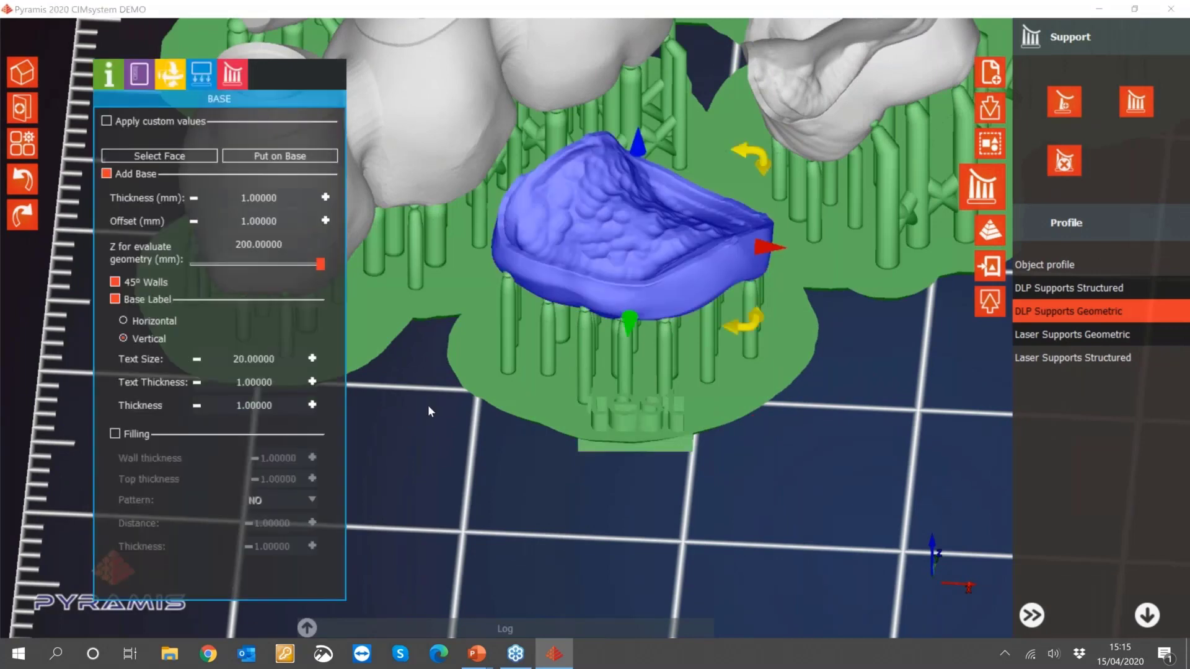
middle_drag(686, 455, 127, 300)
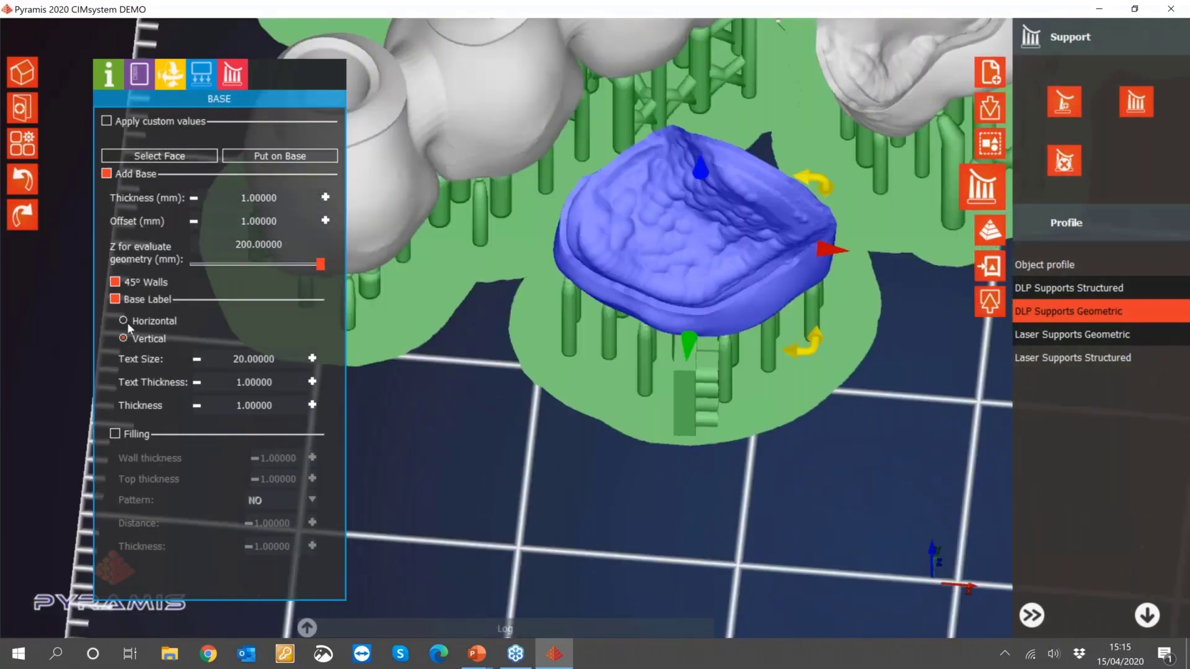
- Set the front crown's base label orientation to horizontal and clear the selection
click(127, 322)
click(797, 489)
scroll(576, 486, down, 1)
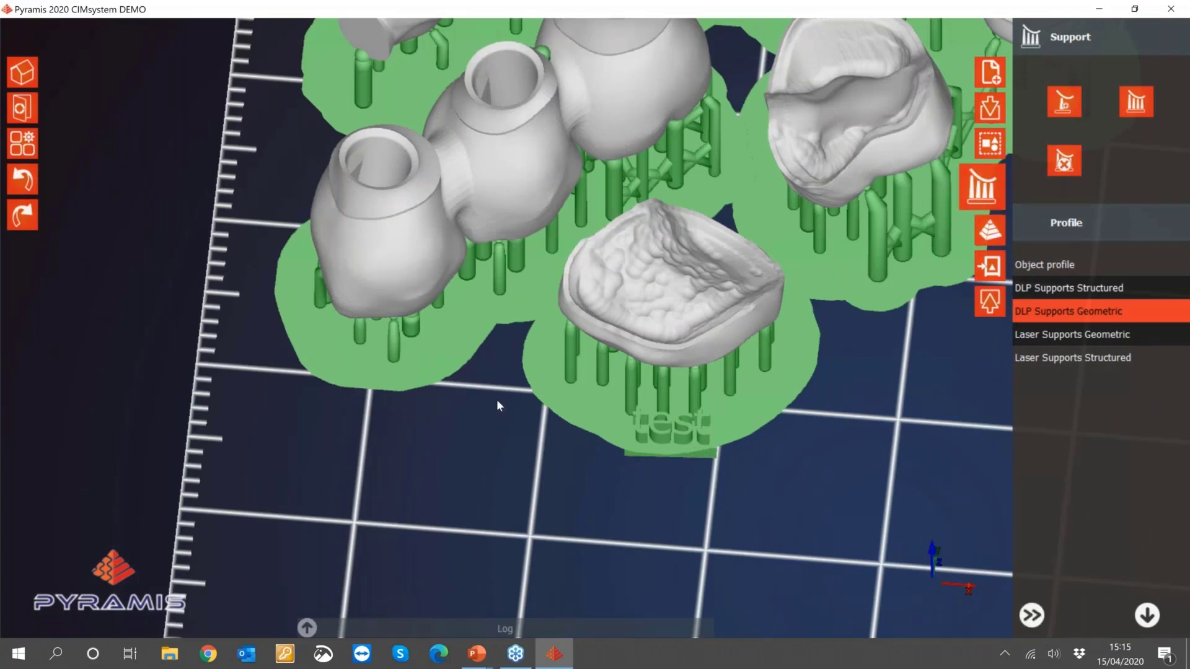
scroll(497, 399, down, 5)
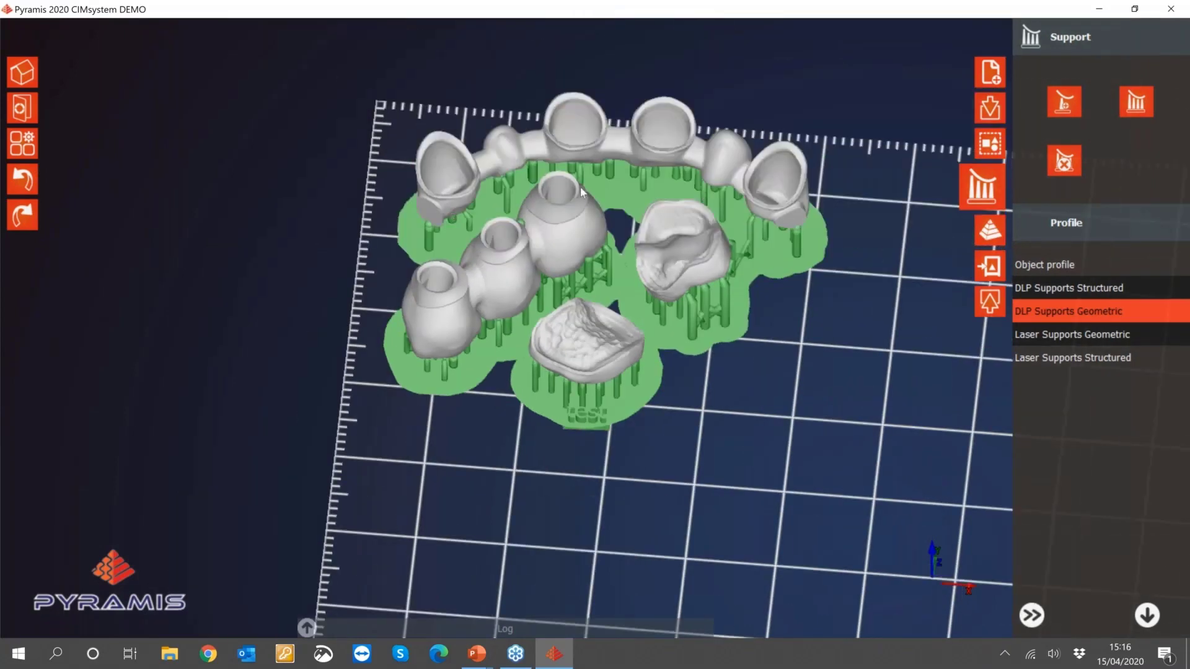
- Proceed to the slicing stage and choose the 100µm print profile in the project data
click(1148, 615)
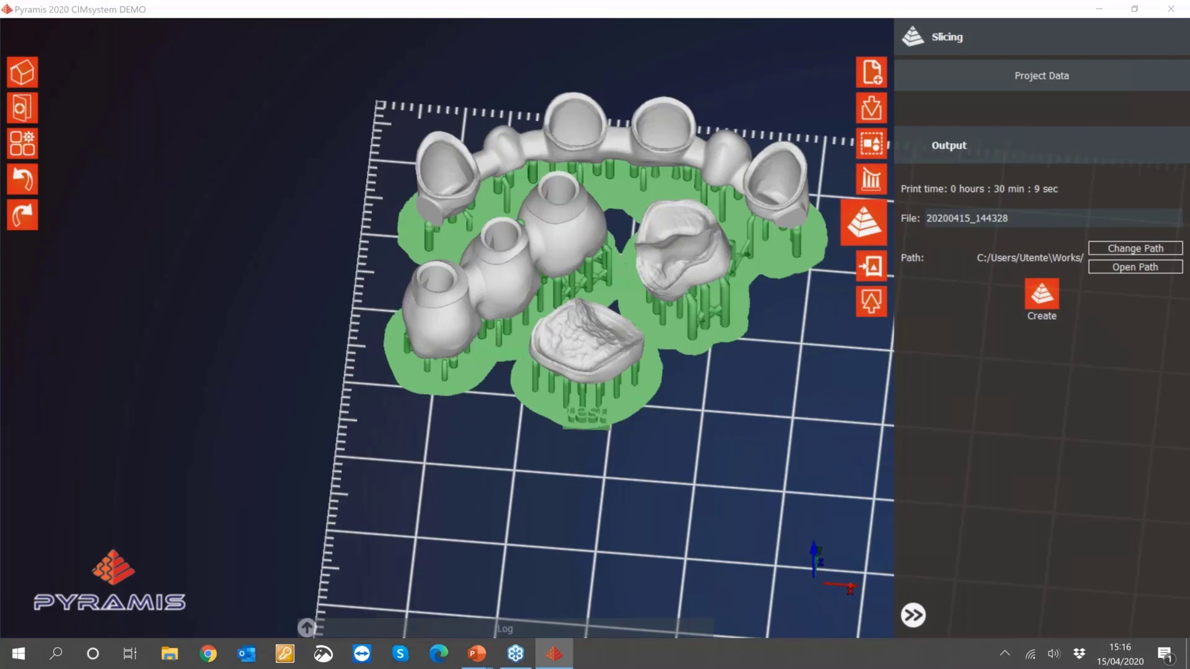
click(1047, 78)
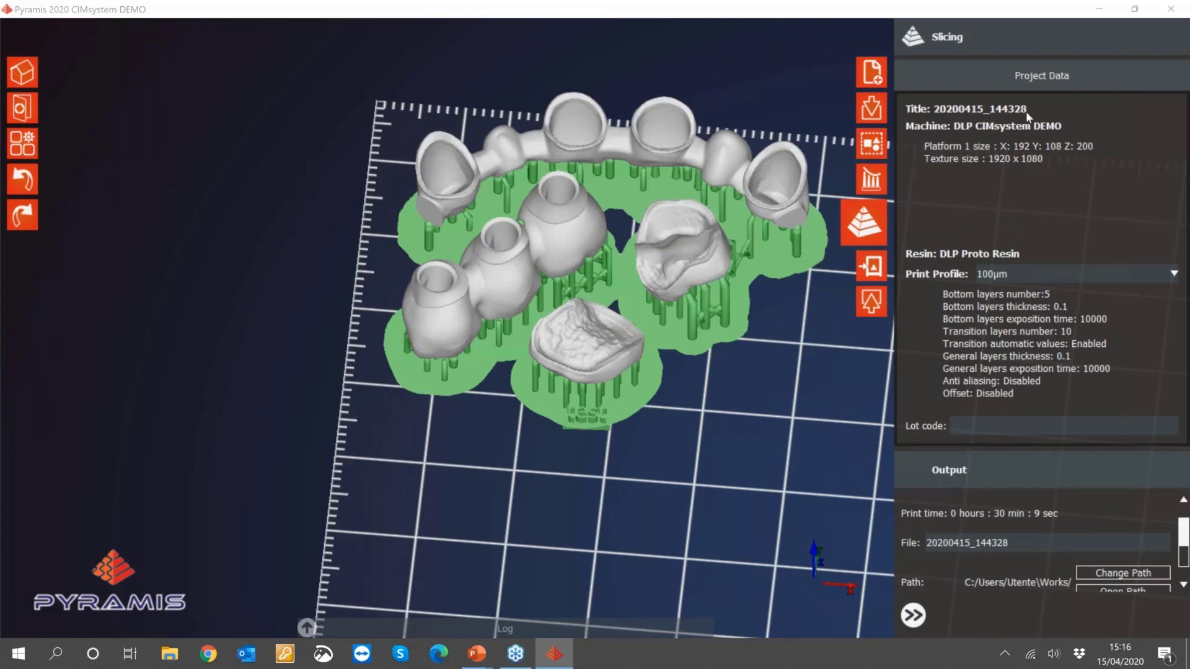
click(1046, 280)
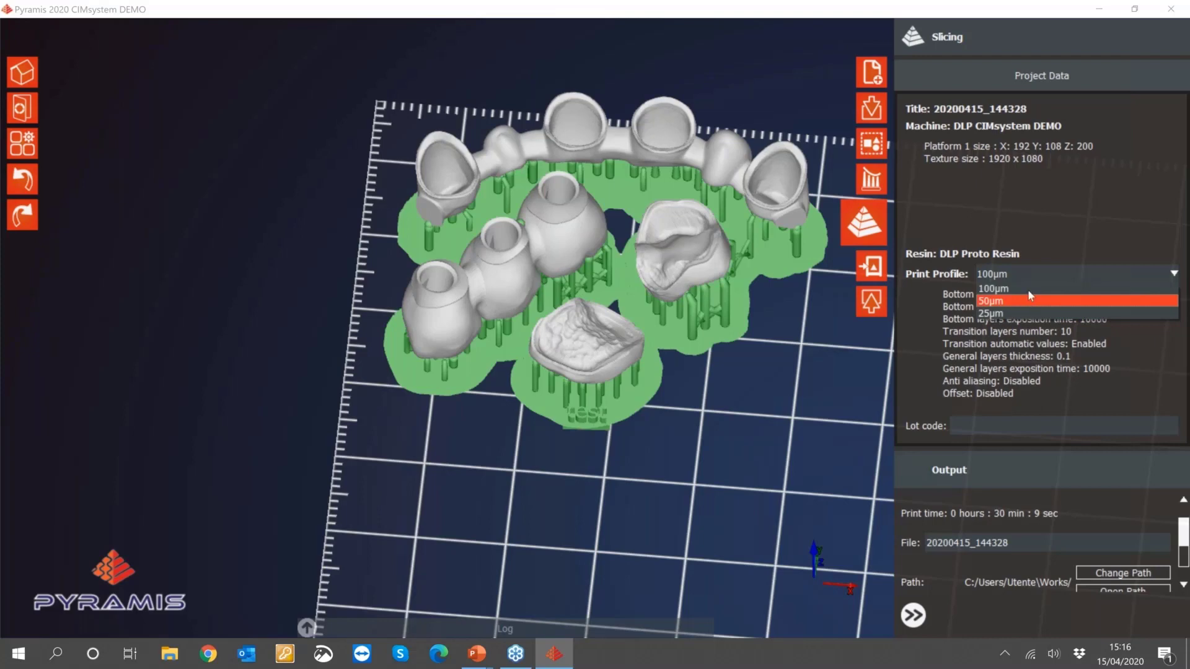
click(1029, 287)
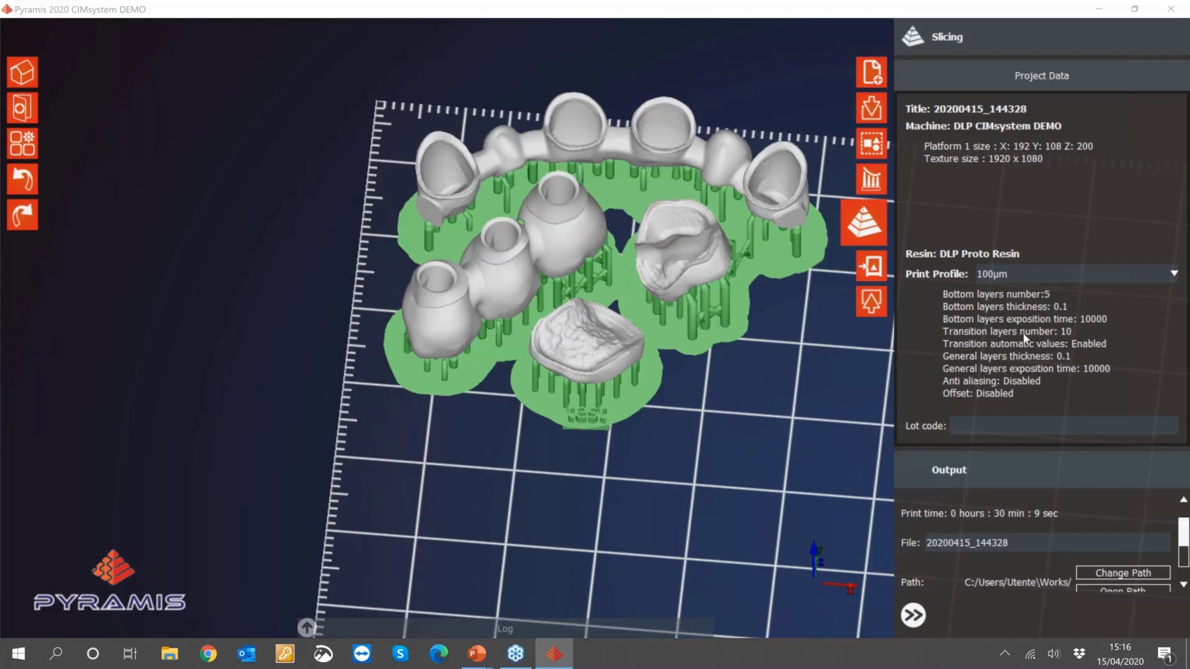
- Switch the DLP Proto Resin print profile to 50µm
click(1046, 275)
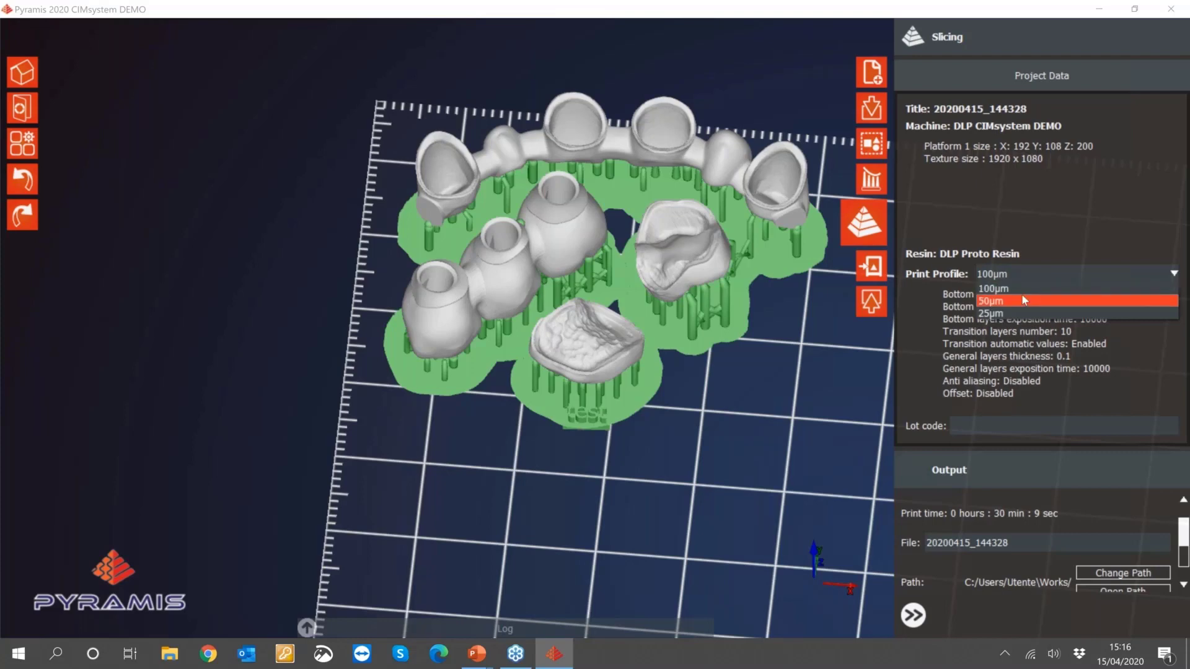
click(1024, 300)
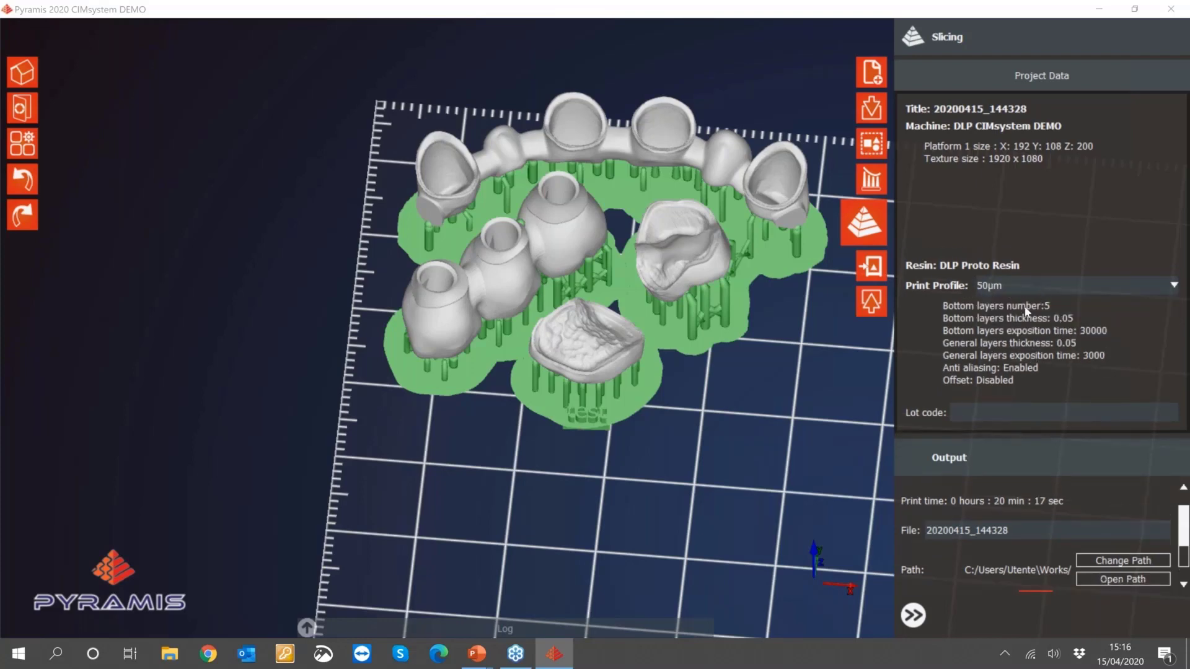
click(1035, 283)
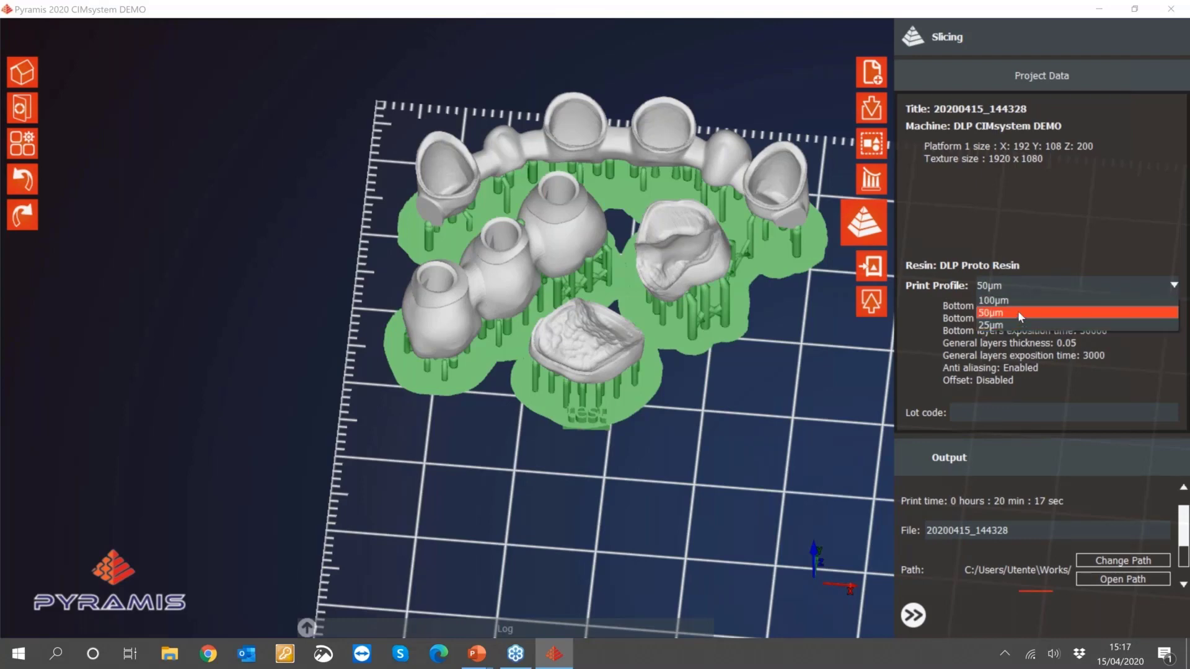
click(1019, 314)
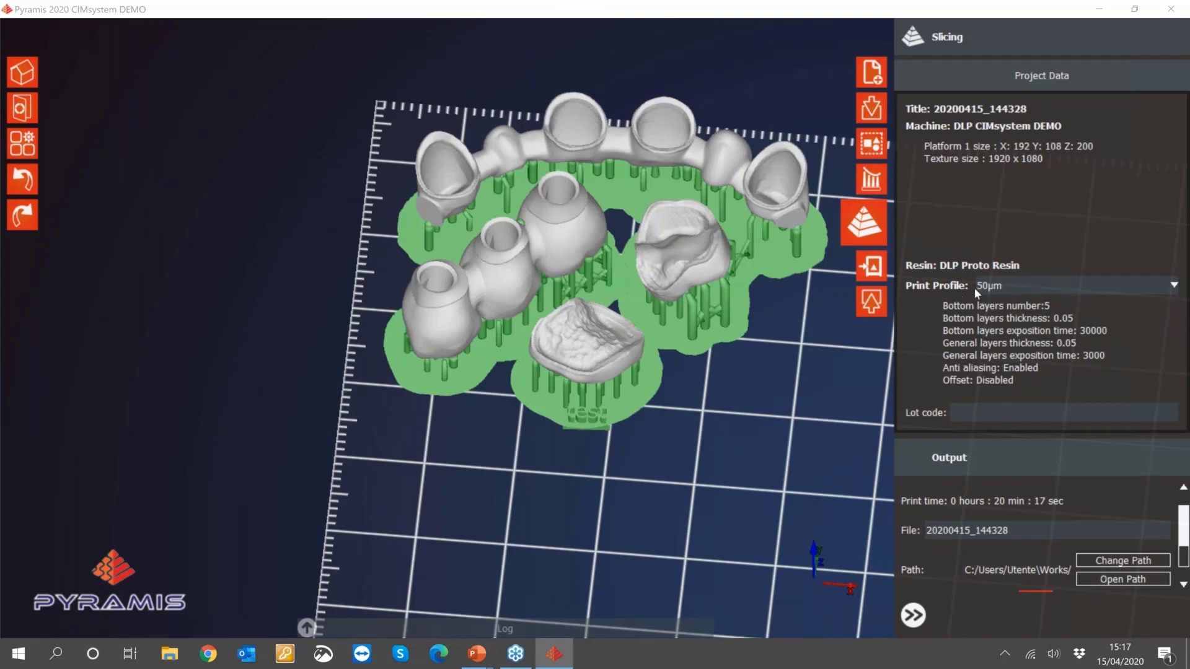
- Collapse the project data and create the slicing output under the file name 20200415_144328
click(1032, 75)
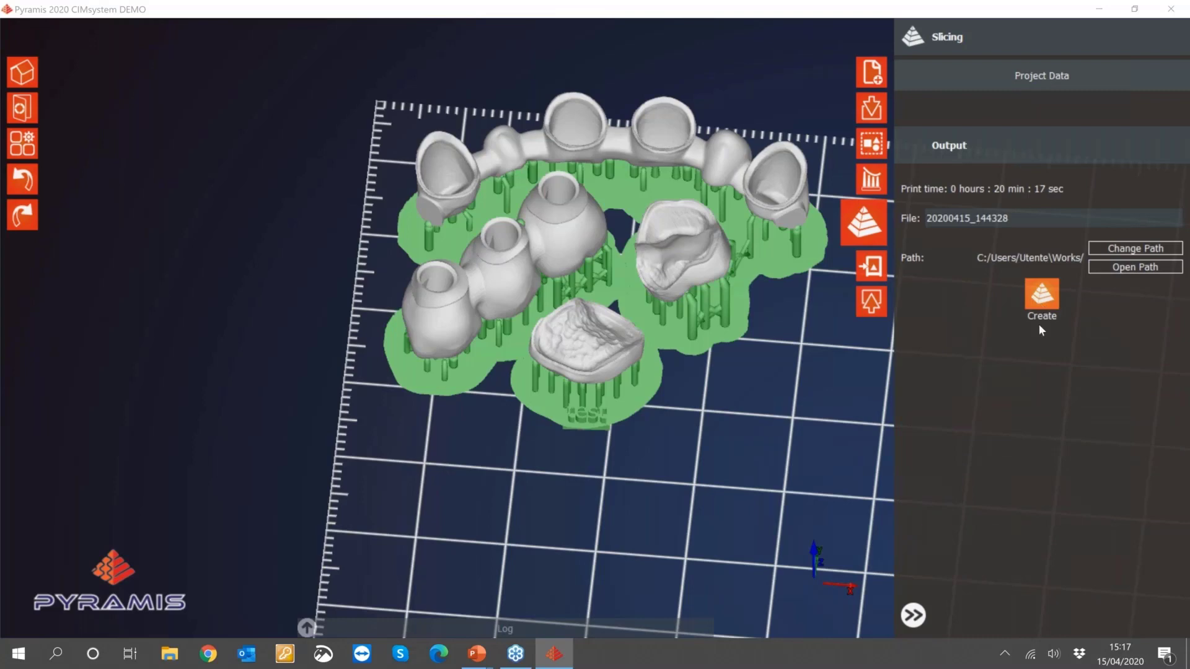
click(1047, 299)
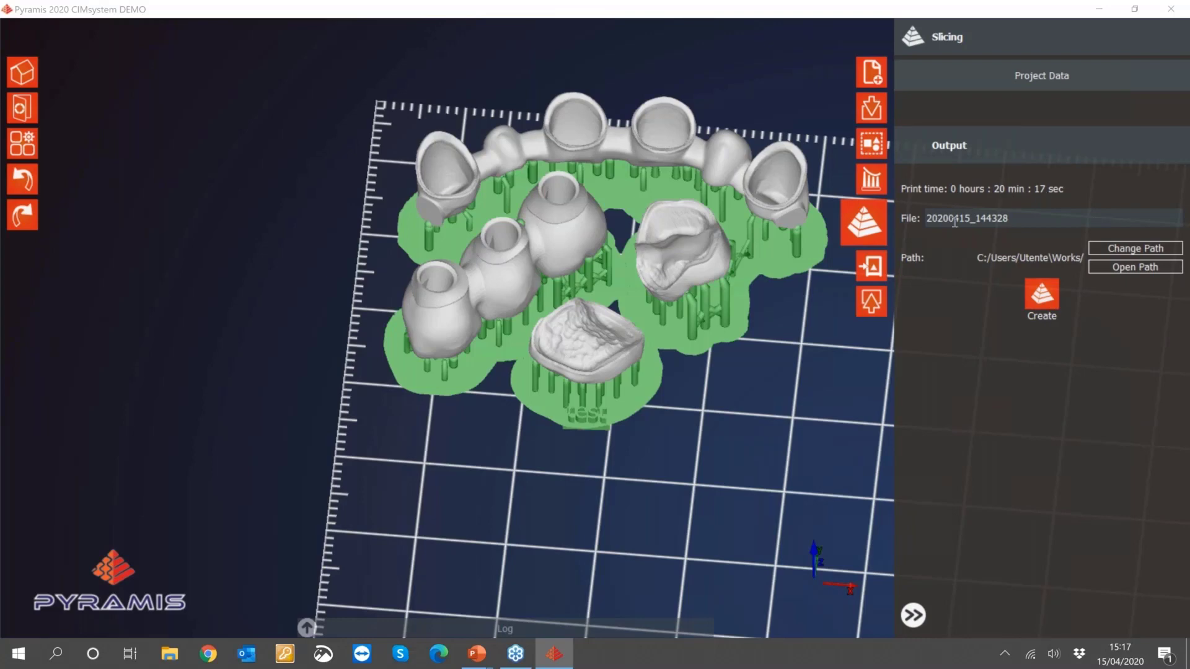
drag(1019, 218, 928, 218)
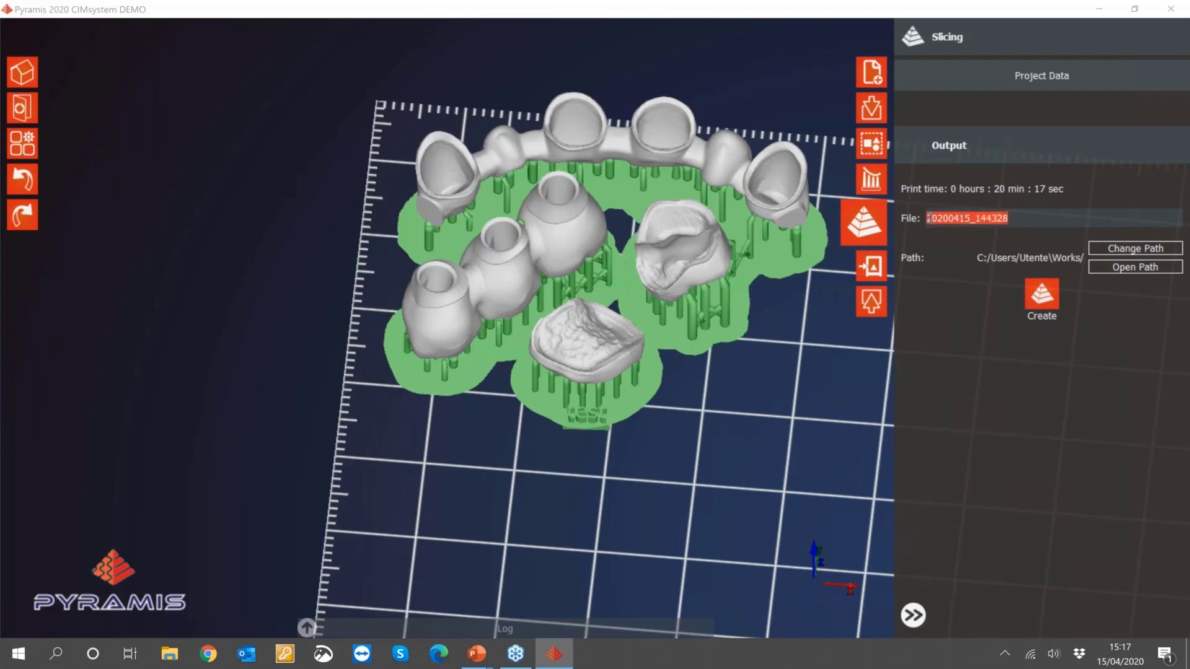
click(1028, 213)
drag(1033, 219, 879, 220)
click(1046, 301)
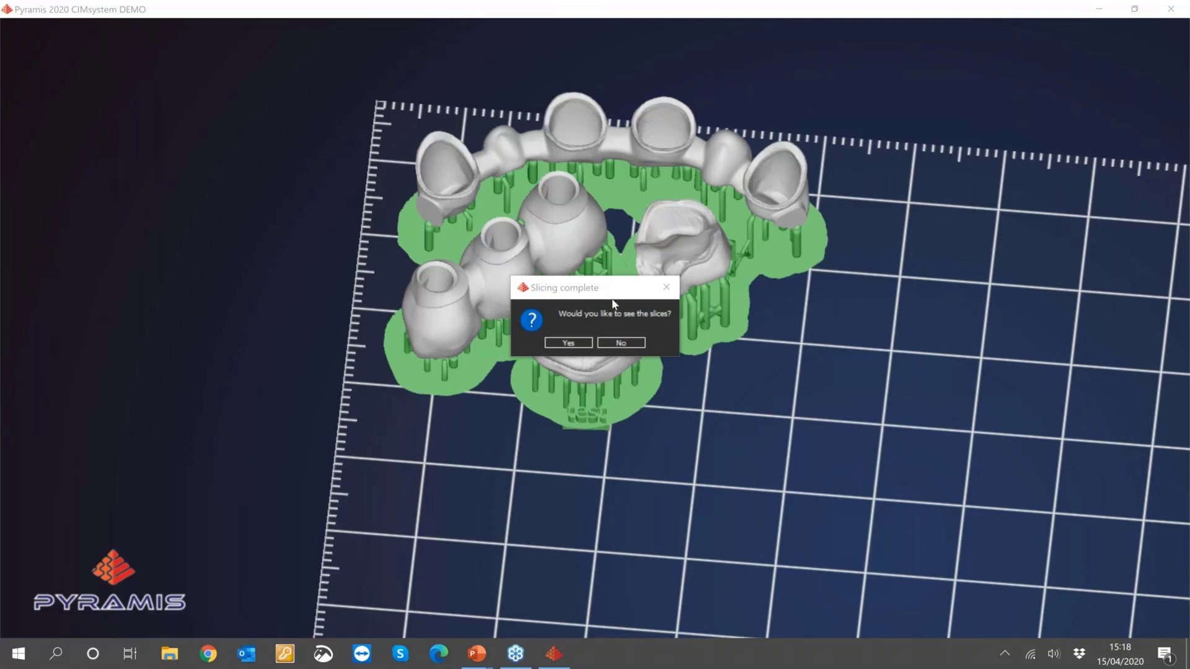
- View the generated slices, stepping through the layers in 2D and 3D up to layer 202, and close the preview
drag(604, 293, 645, 340)
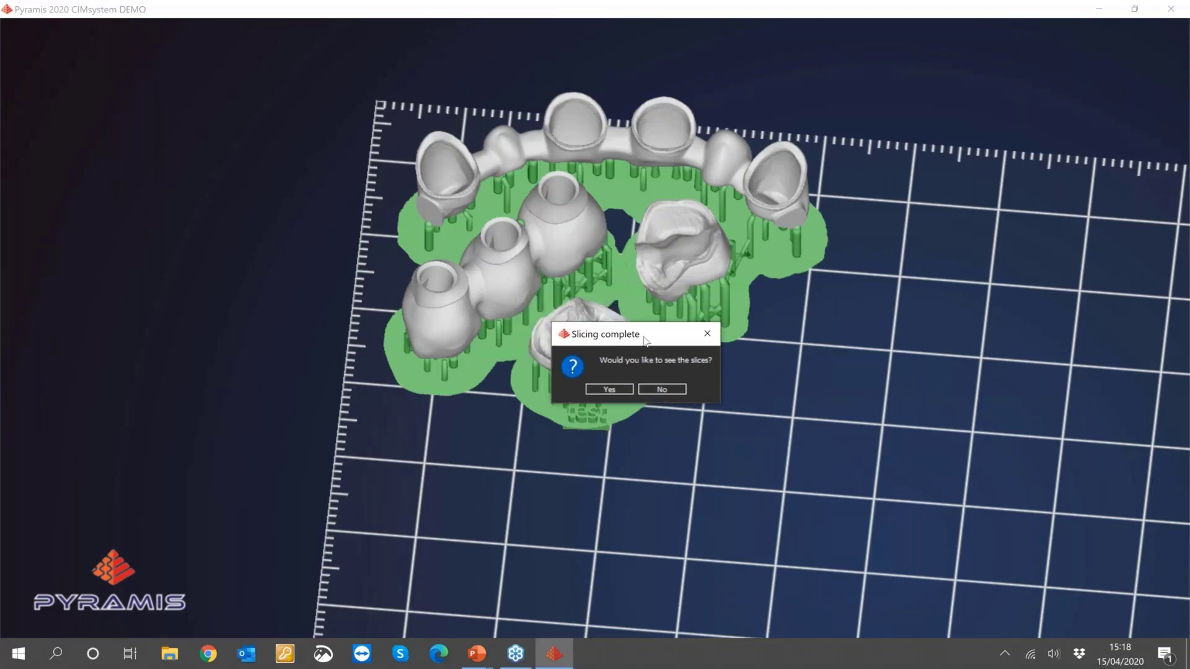
click(611, 390)
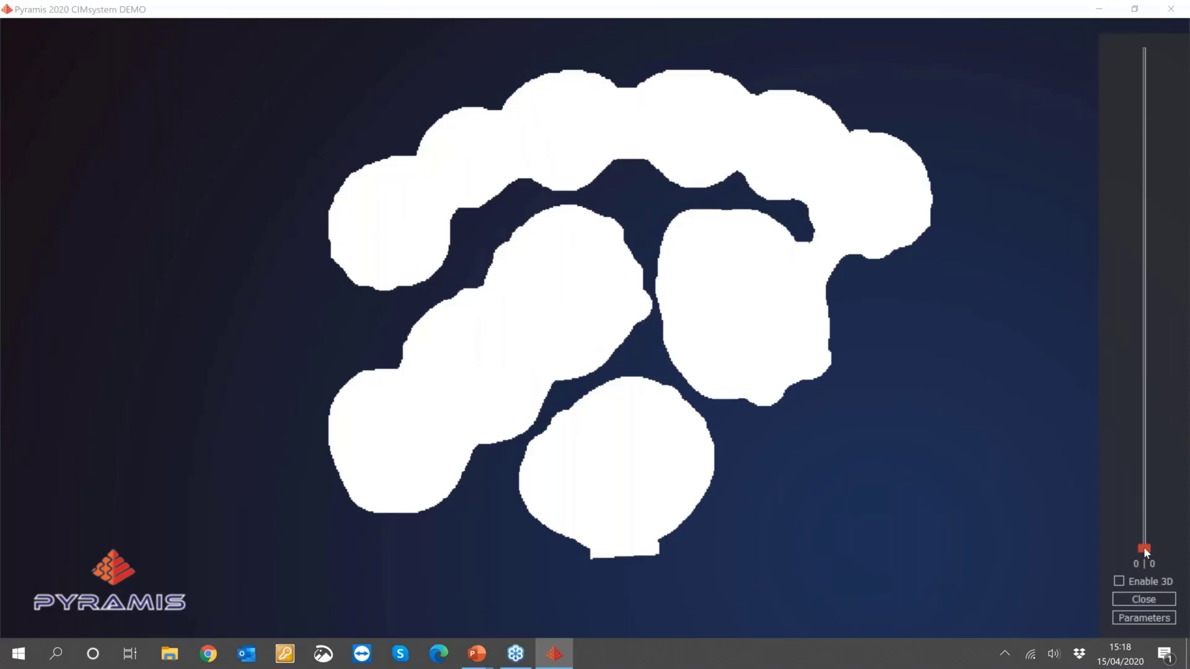
drag(1145, 545, 1156, 347)
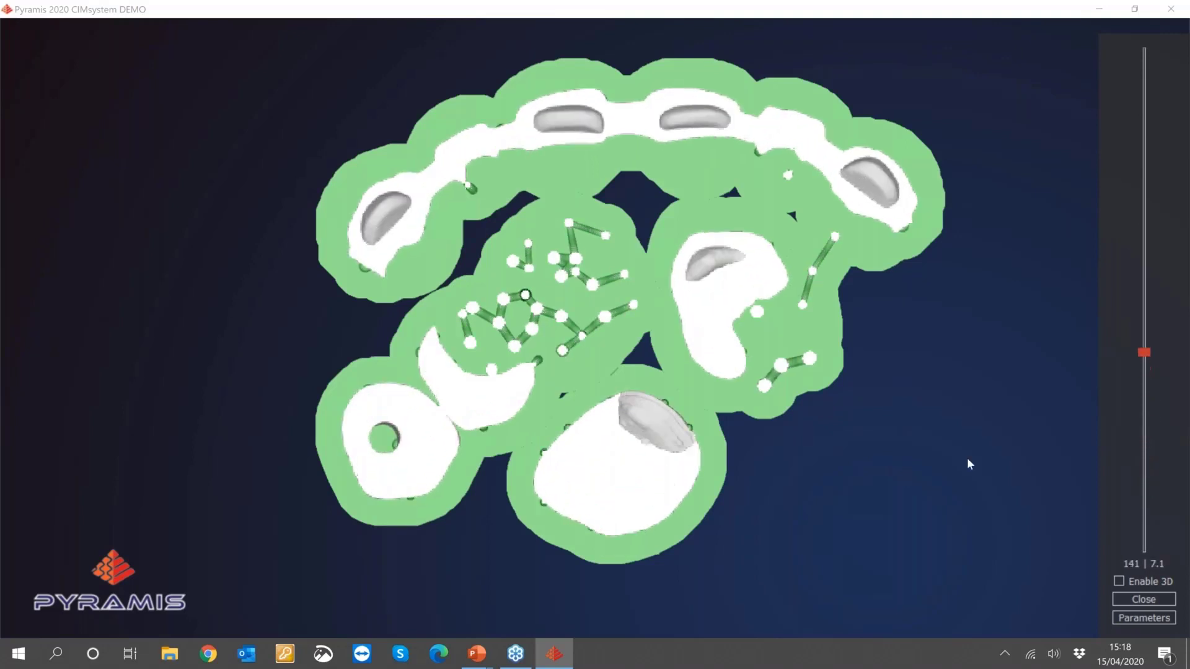
click(1119, 581)
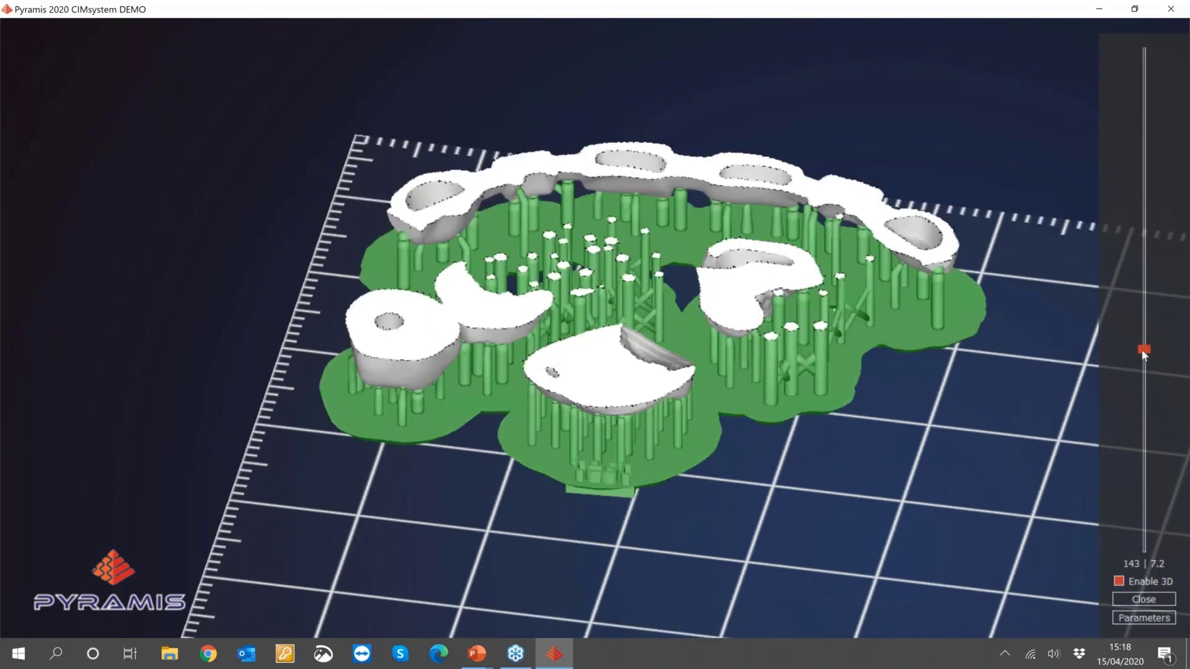
drag(1144, 349, 1144, 270)
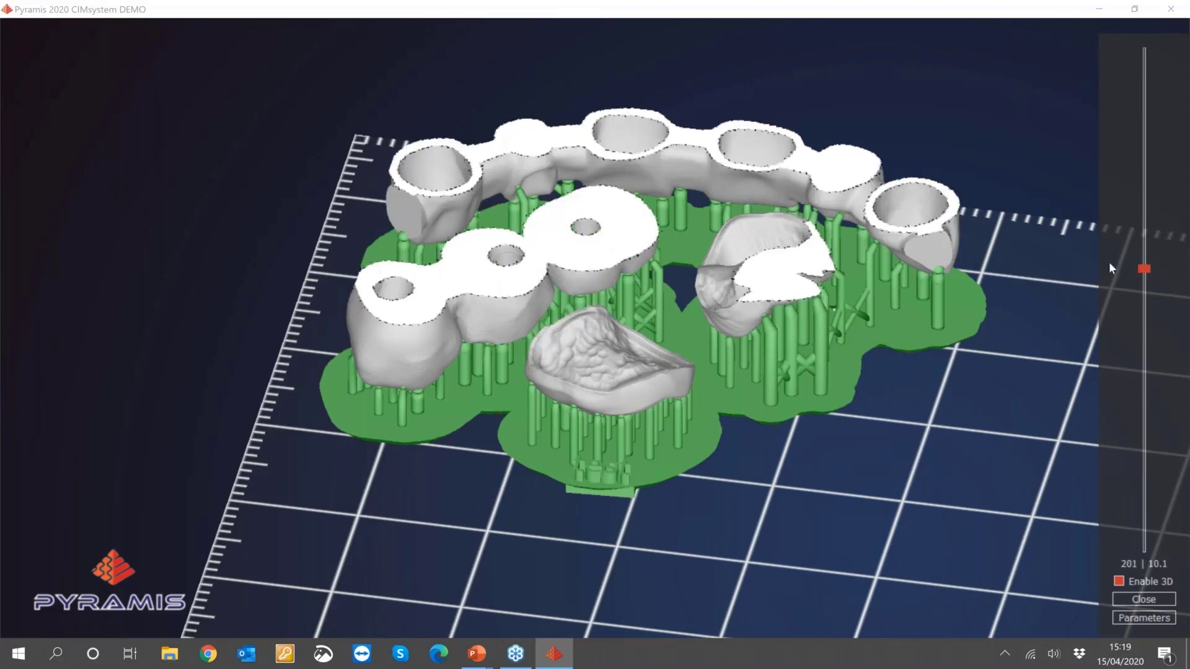
click(1148, 604)
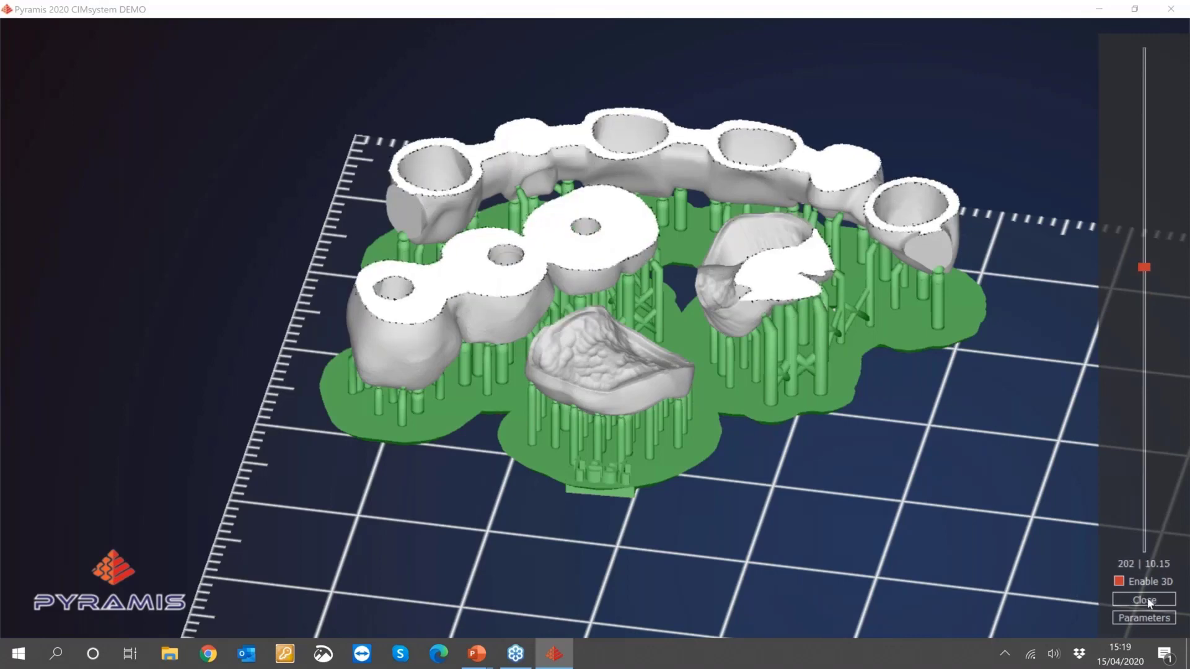
- Return to the project setup without creating a new project and switch the machine to Laser Melting CIMsystem DEMO
scroll(490, 396, down, 3)
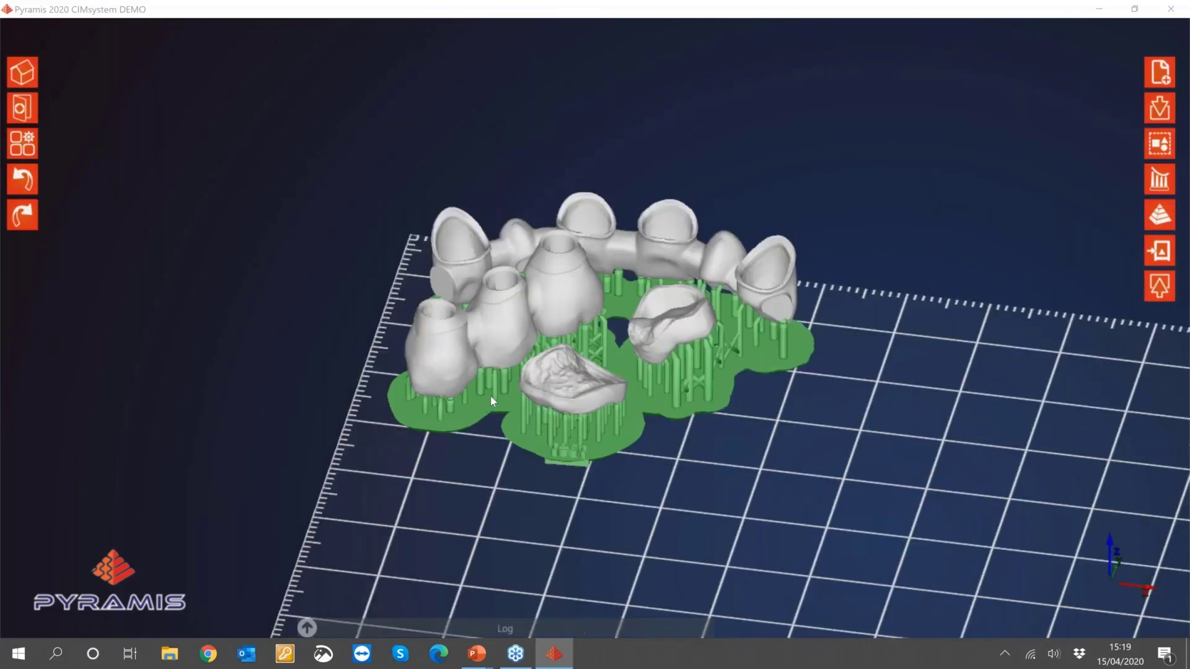
middle_drag(489, 396, 780, 266)
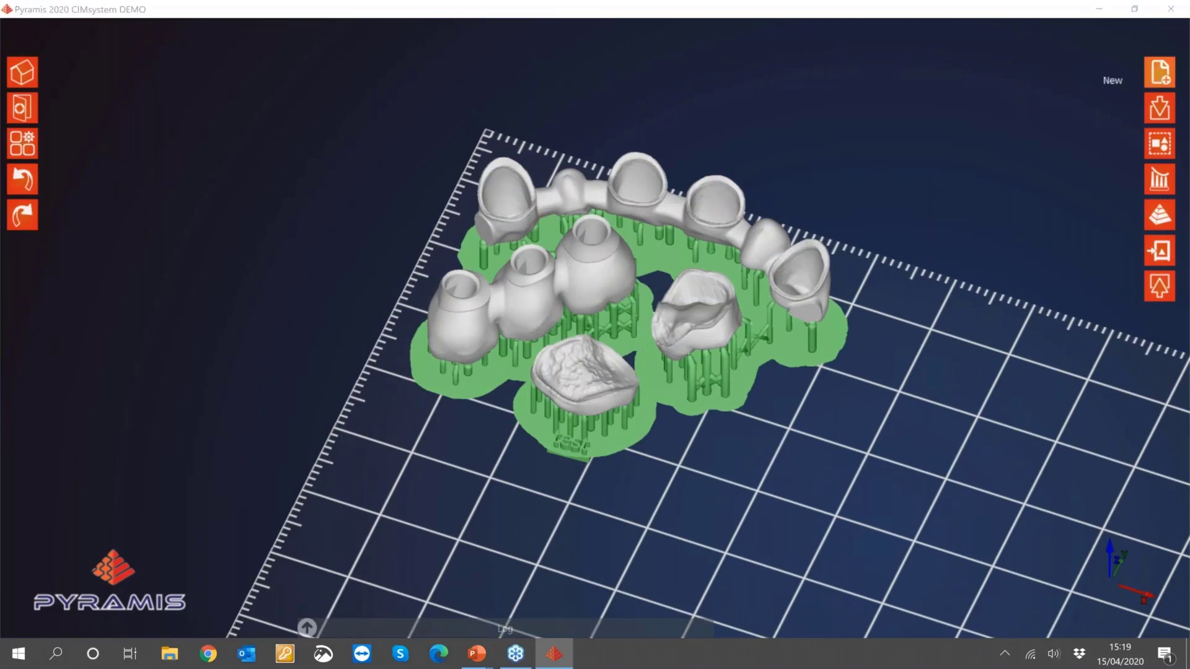
click(1158, 74)
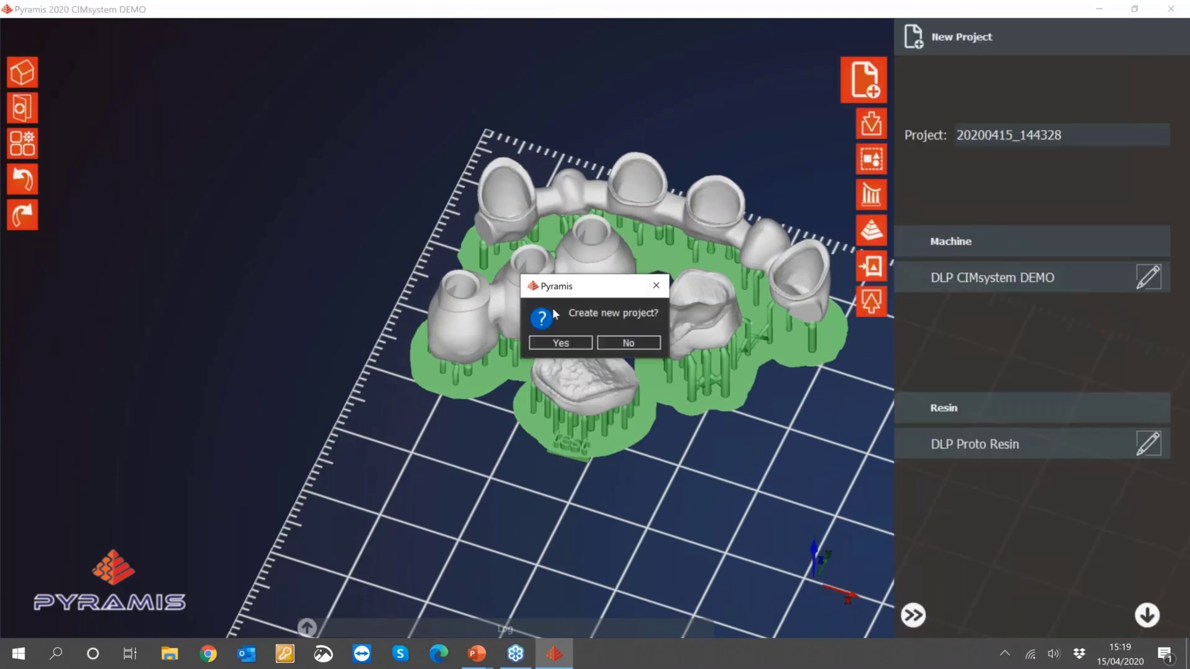
click(626, 344)
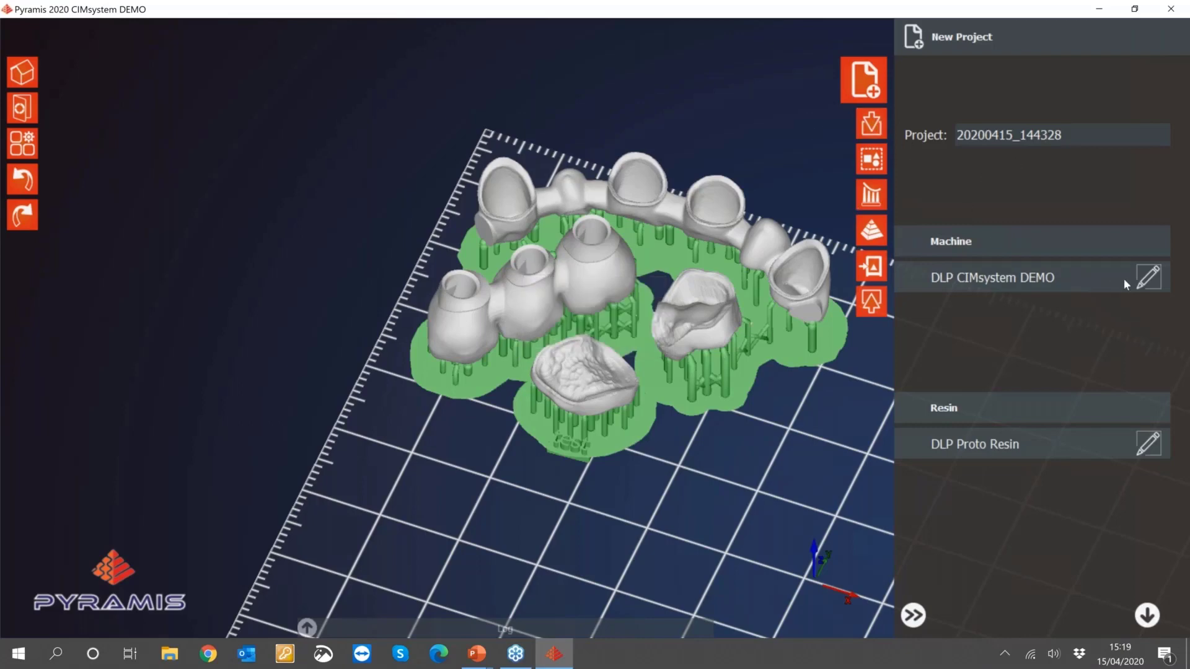
click(1151, 281)
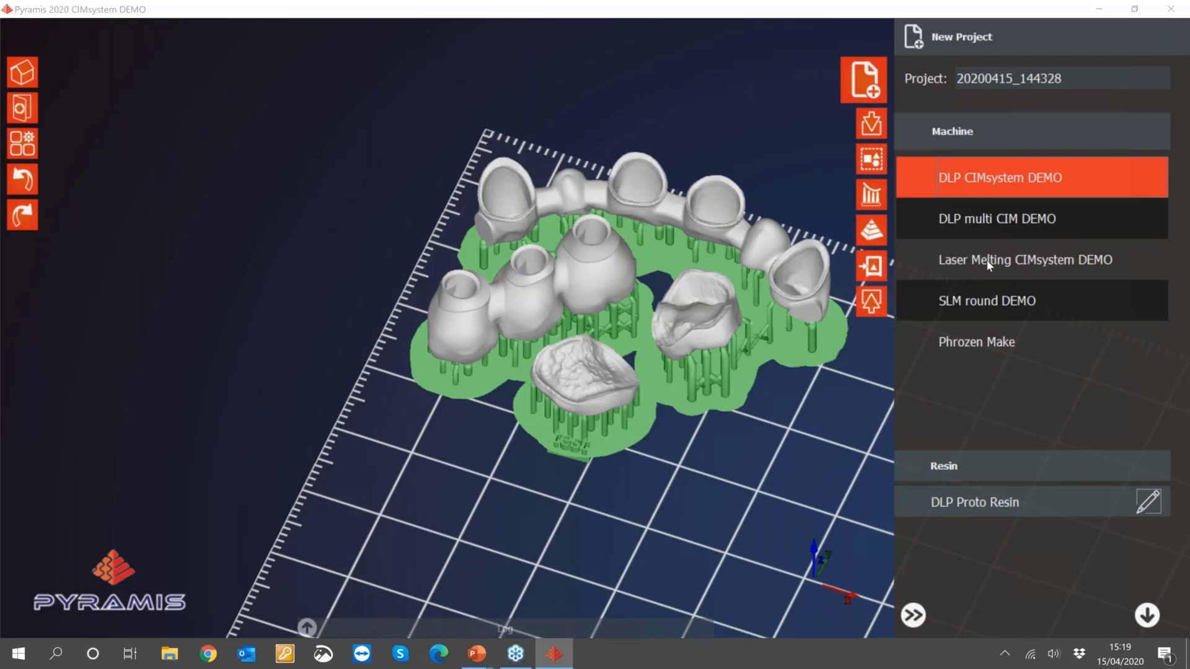
click(986, 259)
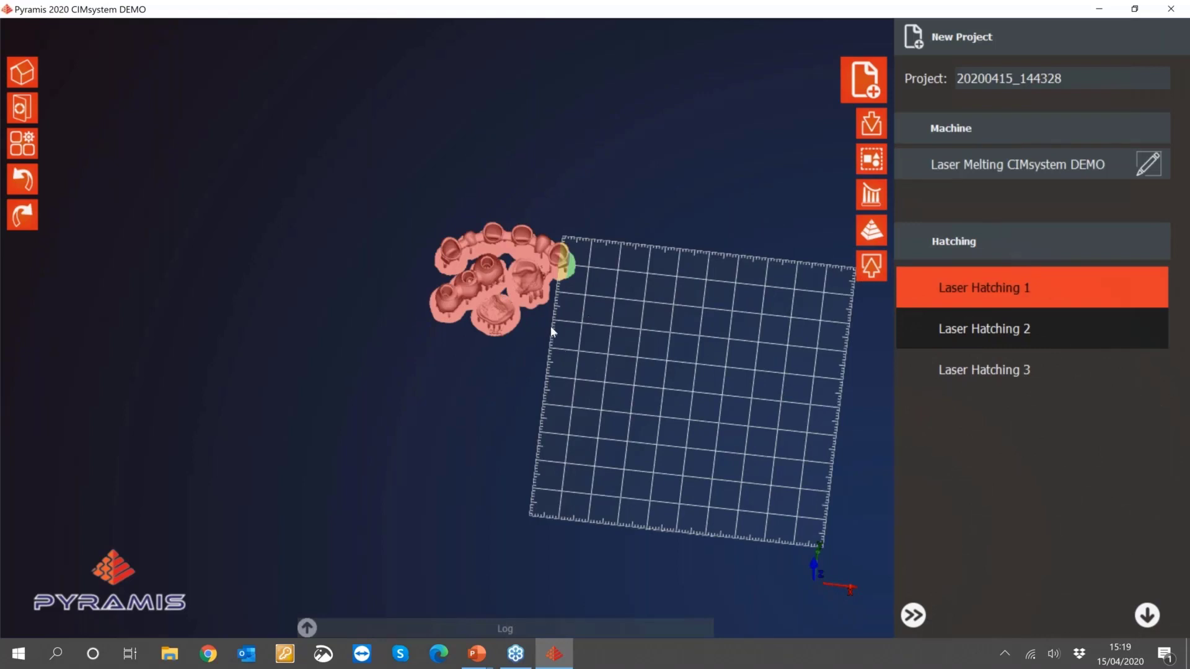
- Select all the models beside the platform and move them inside the laser melting platform's back-left corner
drag(490, 302, 607, 365)
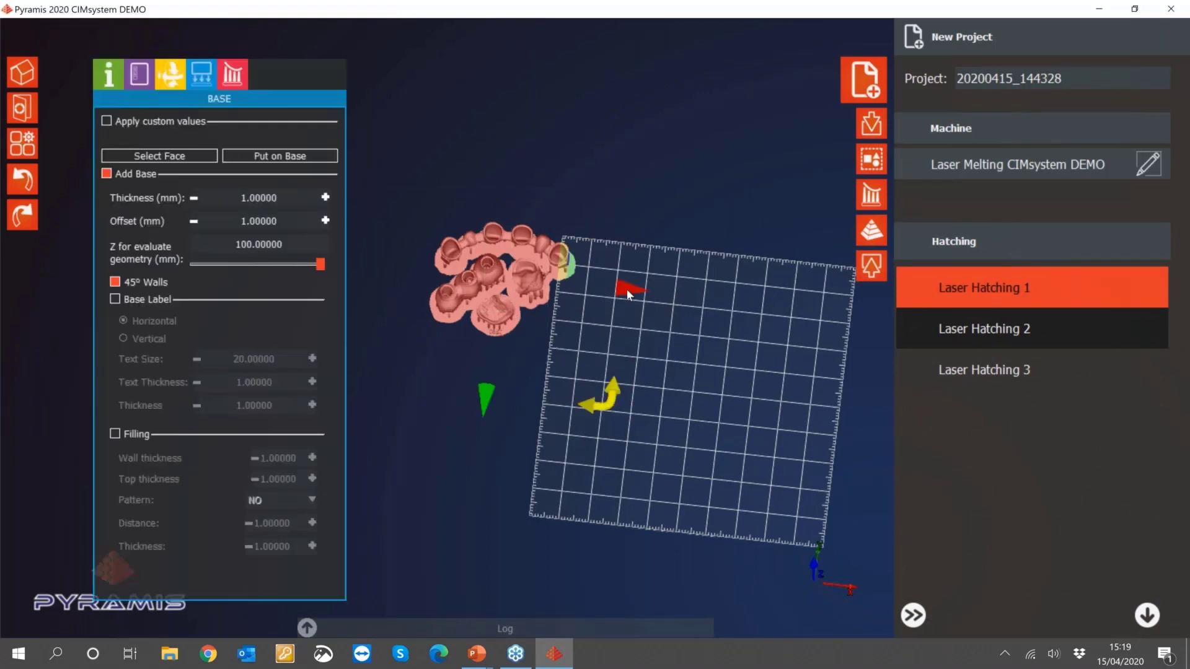
drag(667, 302, 763, 312)
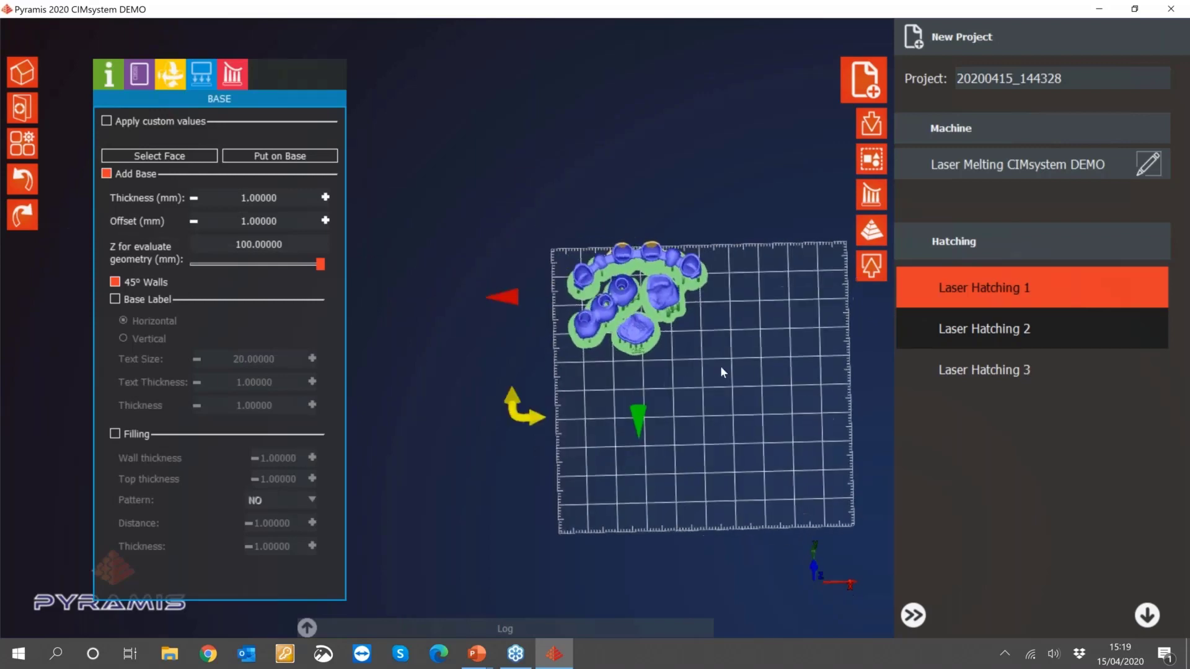
drag(635, 415, 635, 426)
mouse_move(761, 302)
mouse_down()
mouse_move(702, 304)
mouse_move(761, 303)
mouse_up()
middle_drag(732, 353, 633, 372)
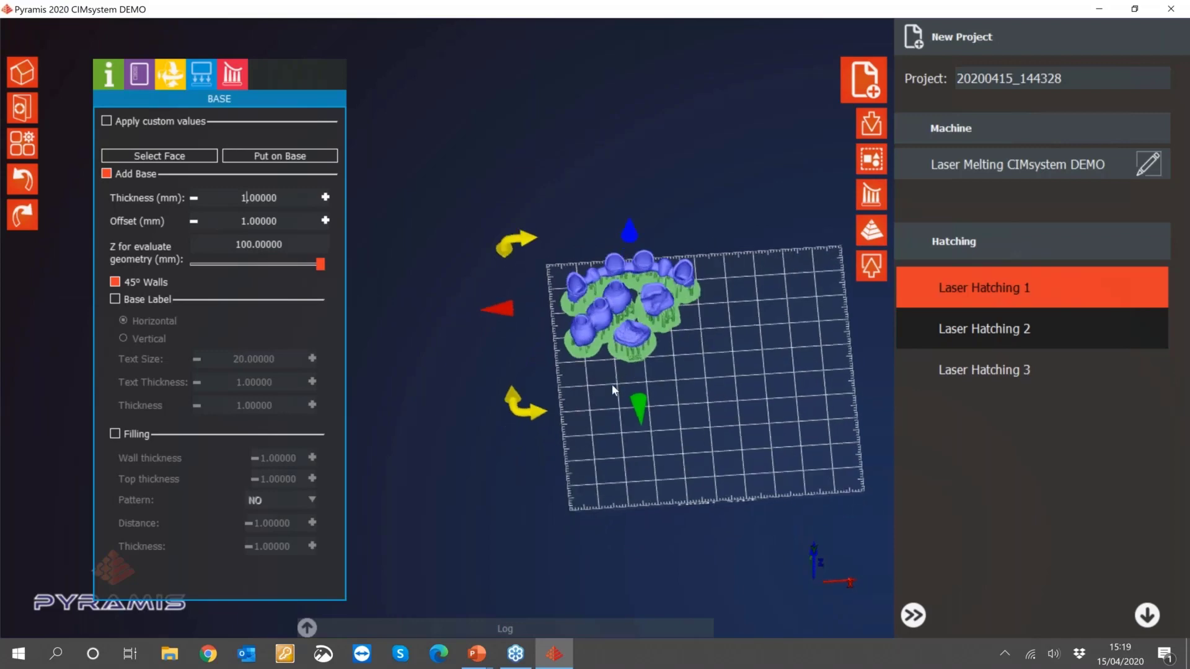
- Shift all the models slightly past the platform's left edge, move them back fully inside it, and clear the selection
drag(508, 311, 495, 307)
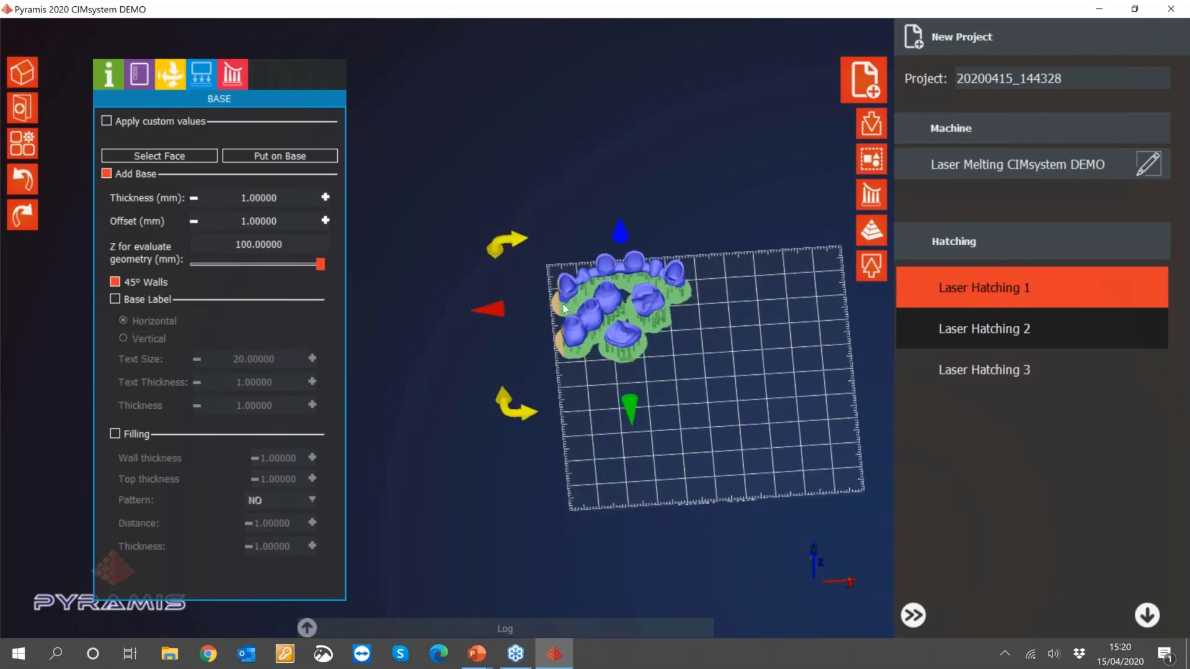
scroll(564, 308, up, 5)
scroll(552, 300, down, 4)
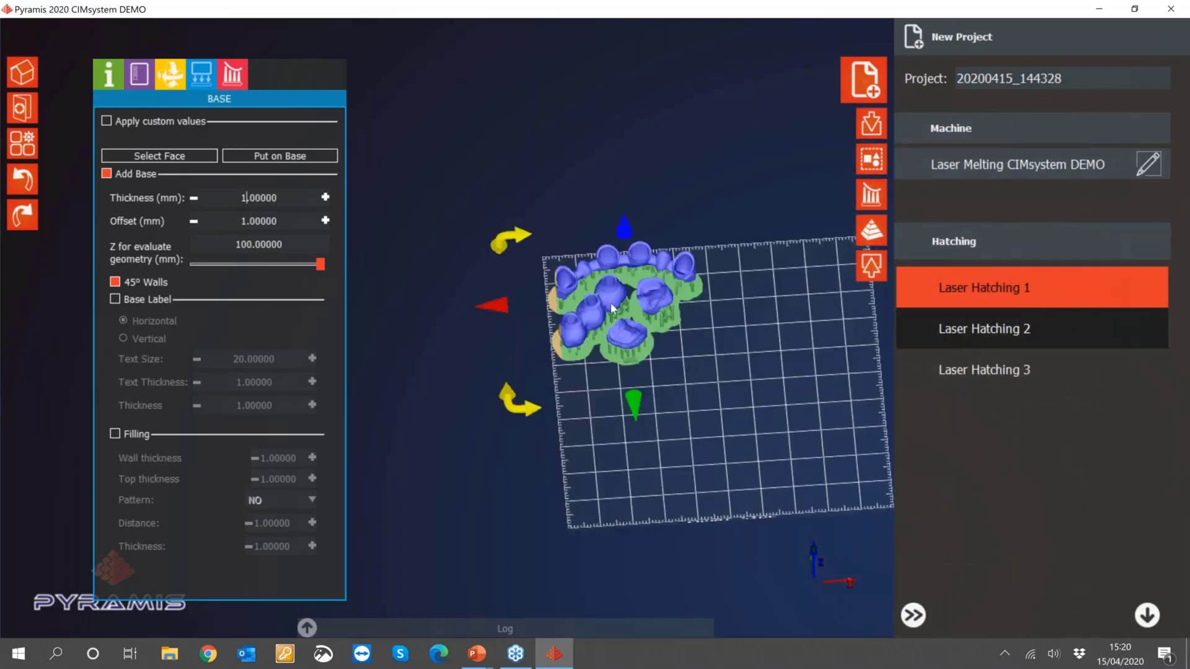
middle_drag(610, 304, 618, 328)
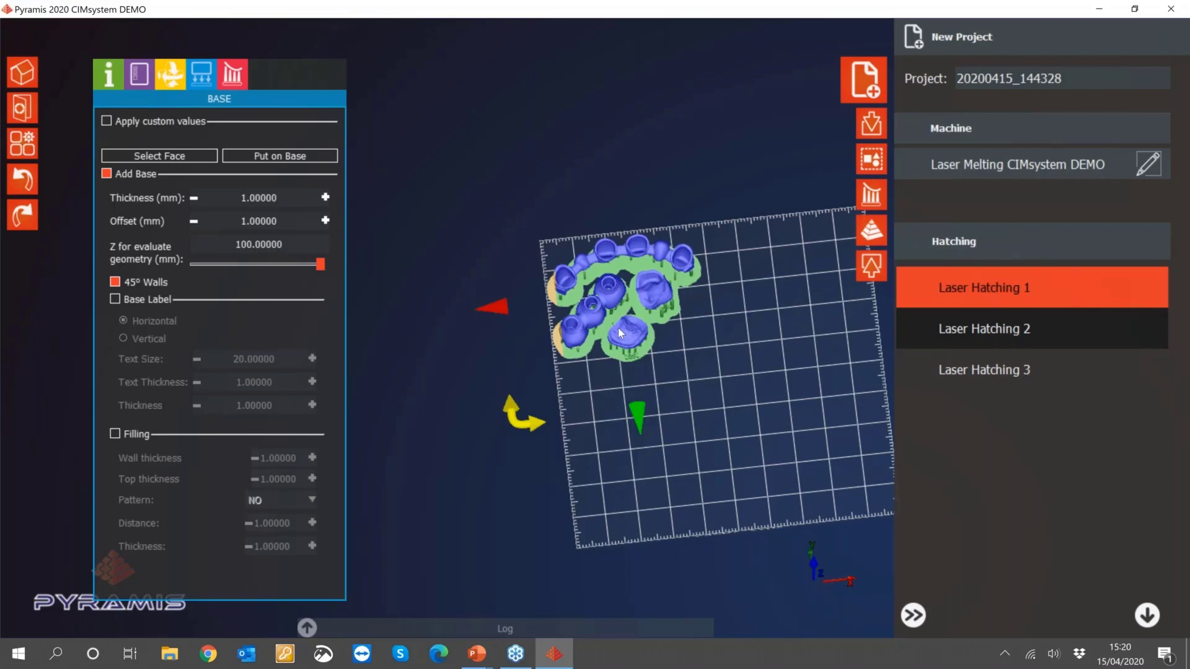
drag(492, 304, 565, 305)
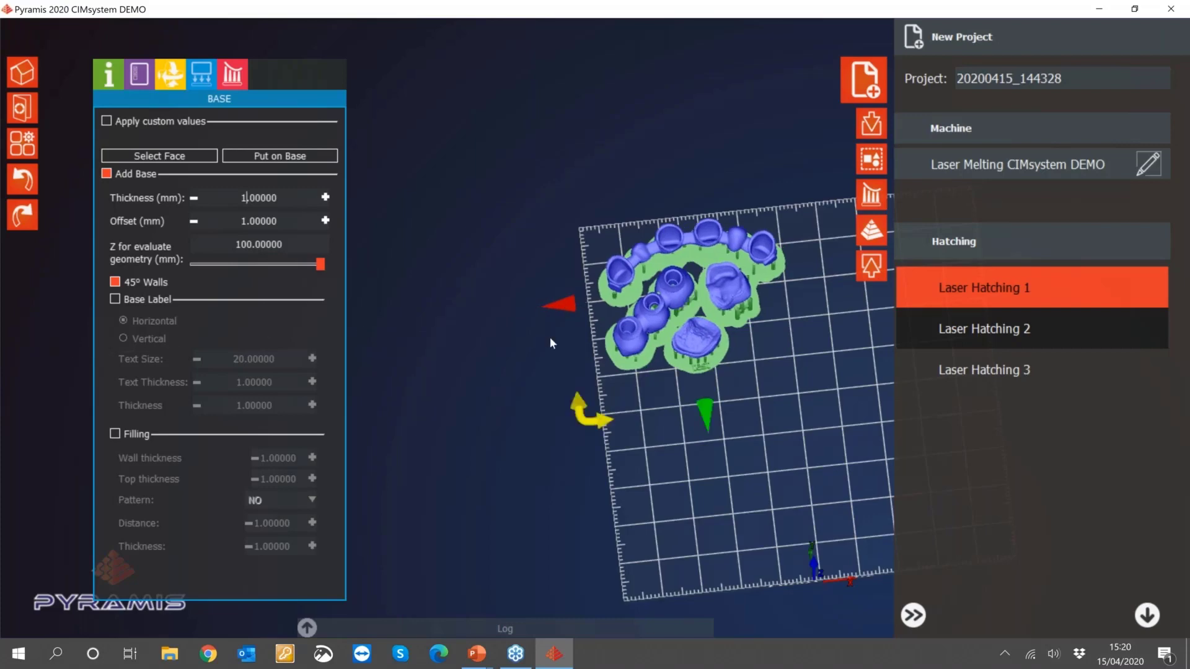
click(528, 254)
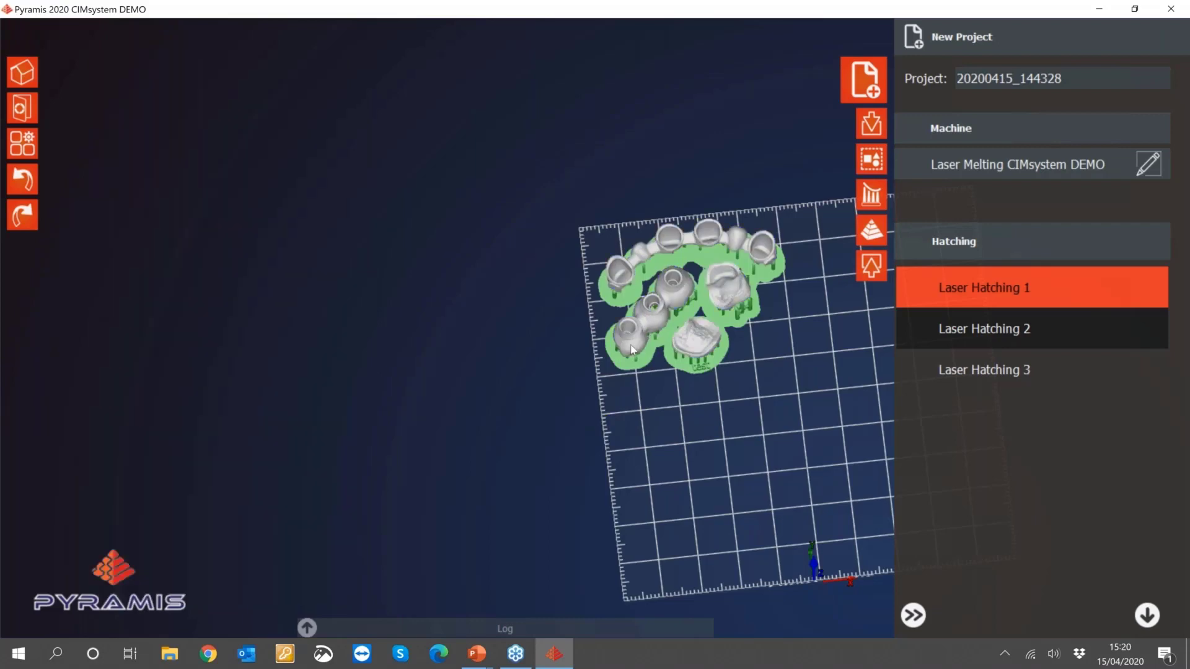
- Try moving the three-unit bridge against the front crown and away from it again, and clear the selection
click(633, 348)
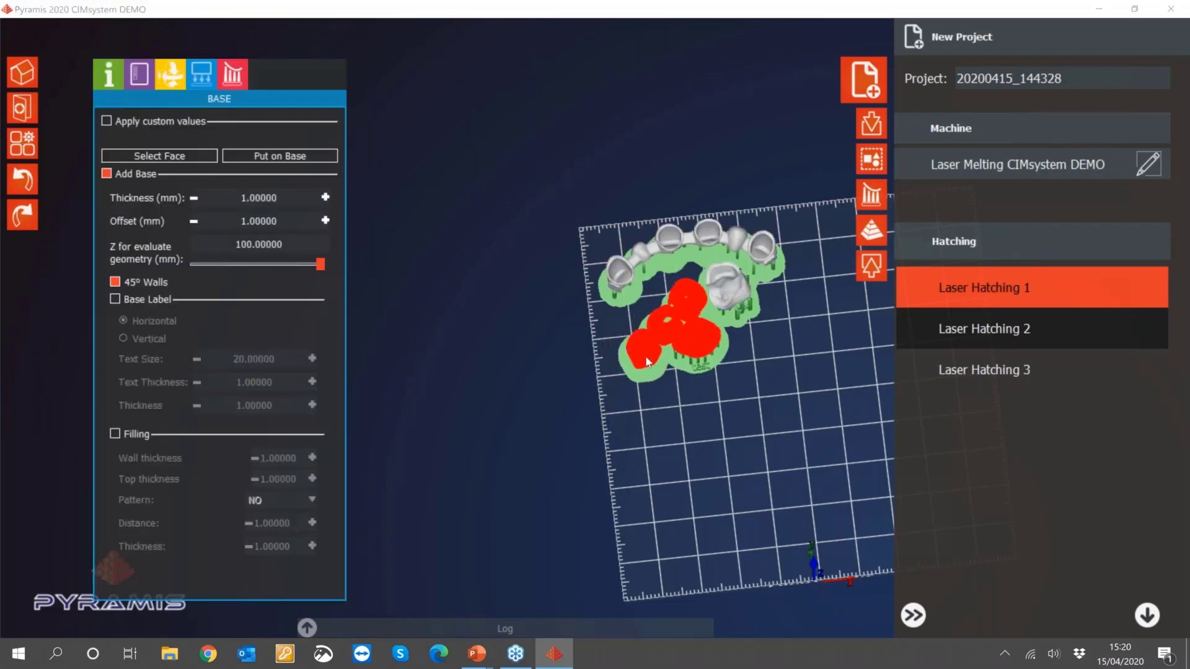
mouse_move(648, 339)
mouse_down()
mouse_move(625, 322)
mouse_move(641, 346)
mouse_move(655, 340)
mouse_up()
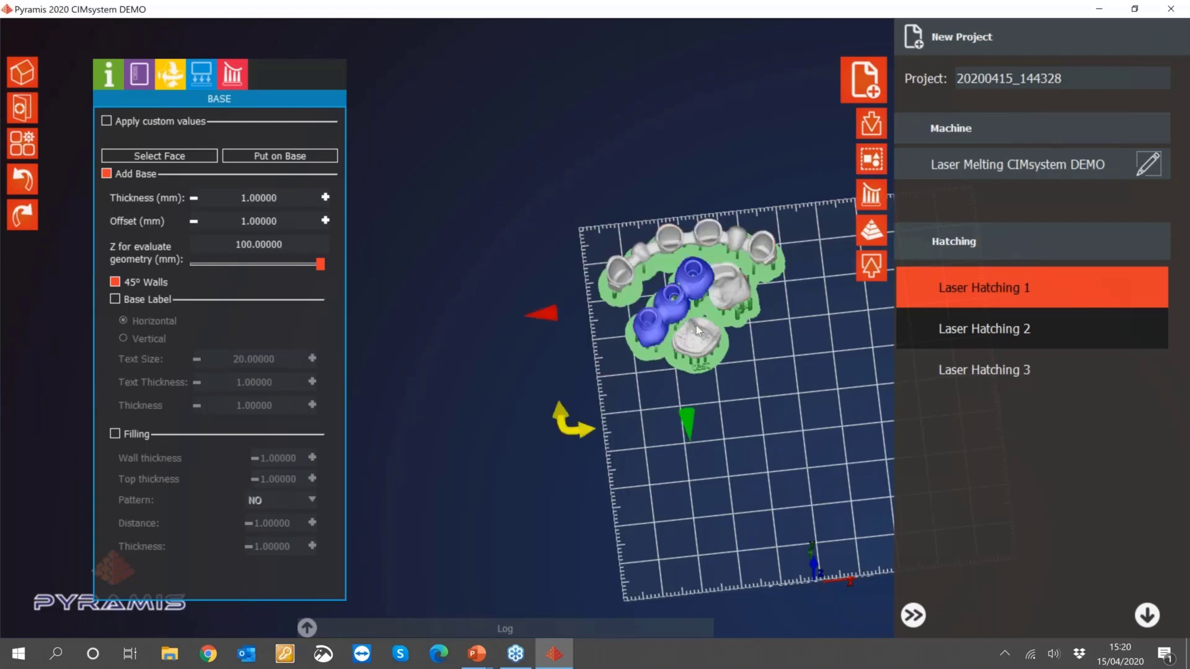
middle_drag(698, 331, 707, 285)
scroll(708, 285, up, 10)
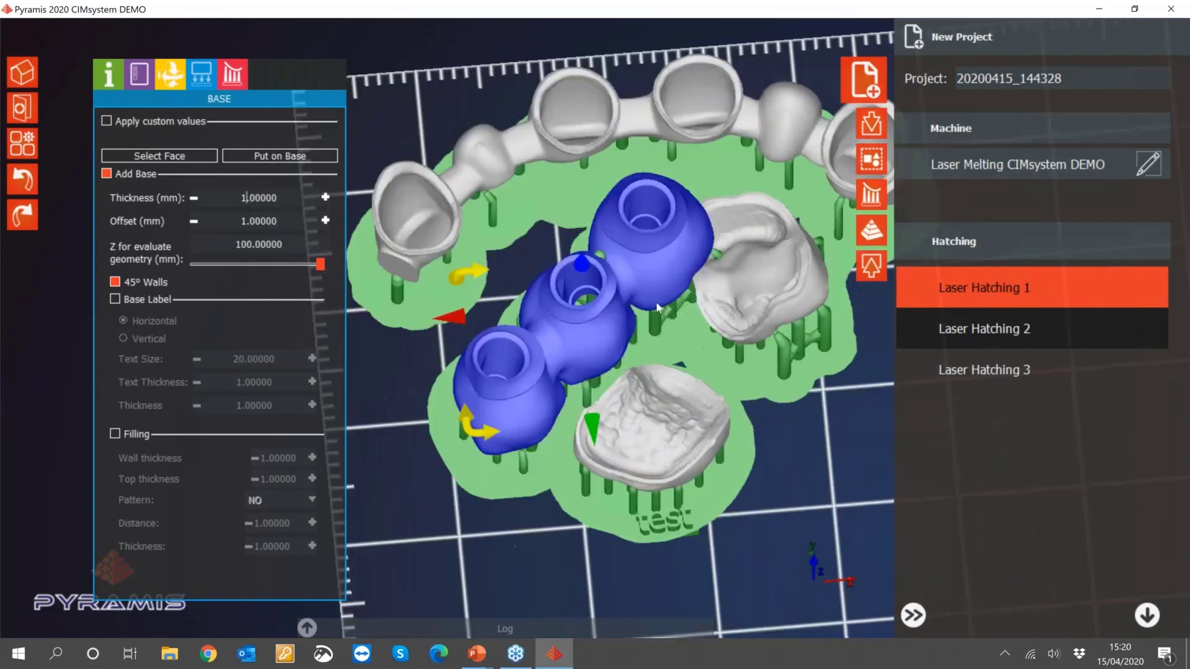
middle_drag(637, 285, 560, 329)
drag(497, 392, 457, 406)
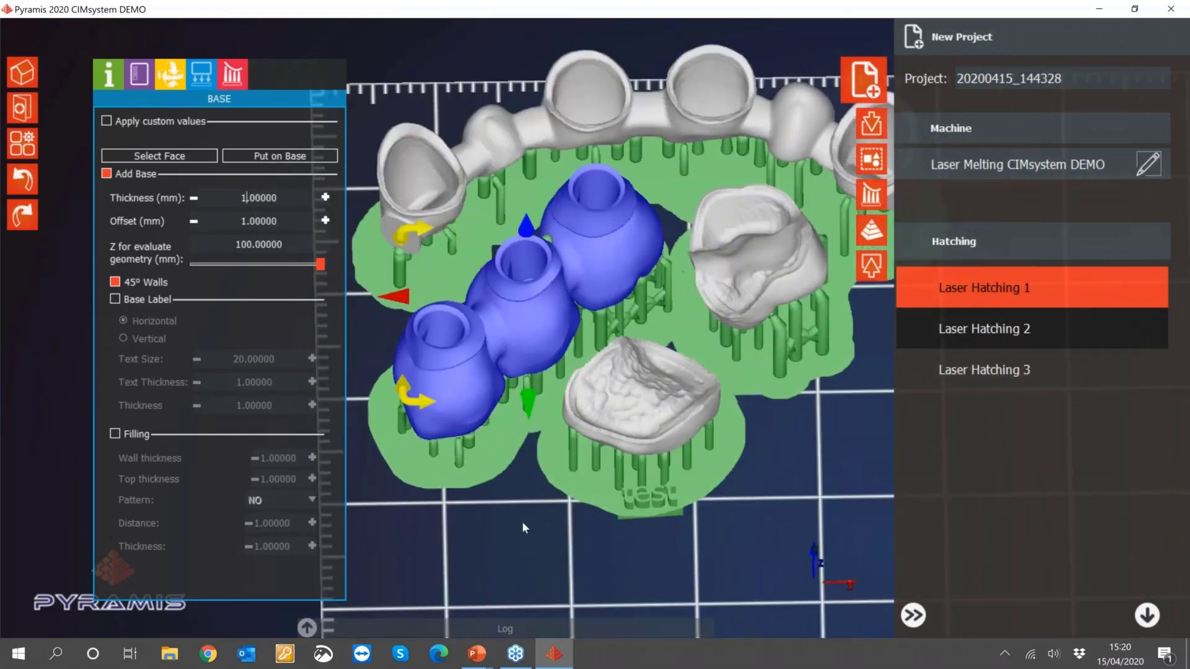
click(521, 522)
- Undo the last two moves of the three-unit bridge
scroll(765, 334, down, 3)
click(23, 182)
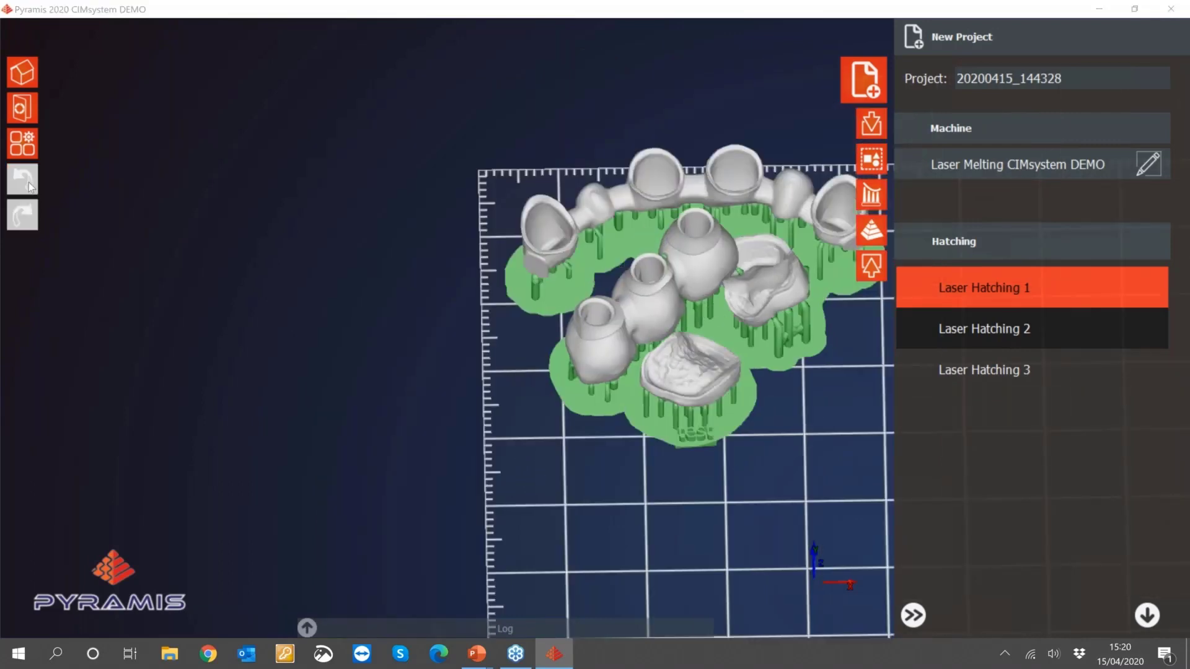
click(23, 182)
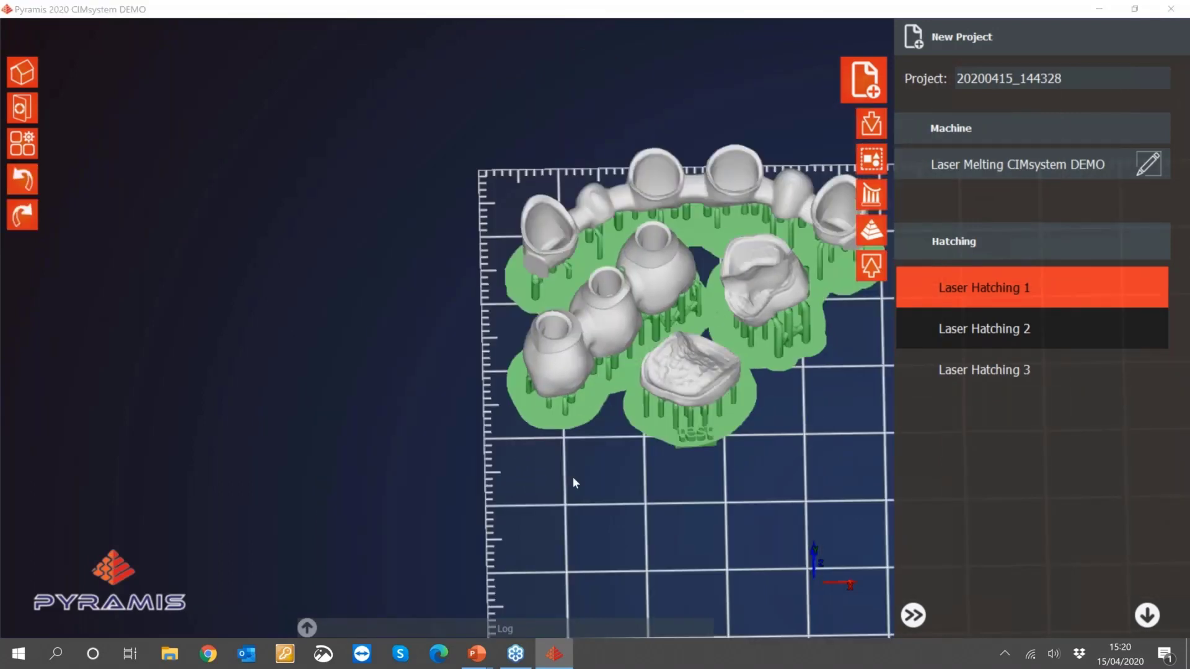
- Select all the models on the platform and remove their bases
scroll(350, 367, down, 2)
drag(309, 174, 726, 456)
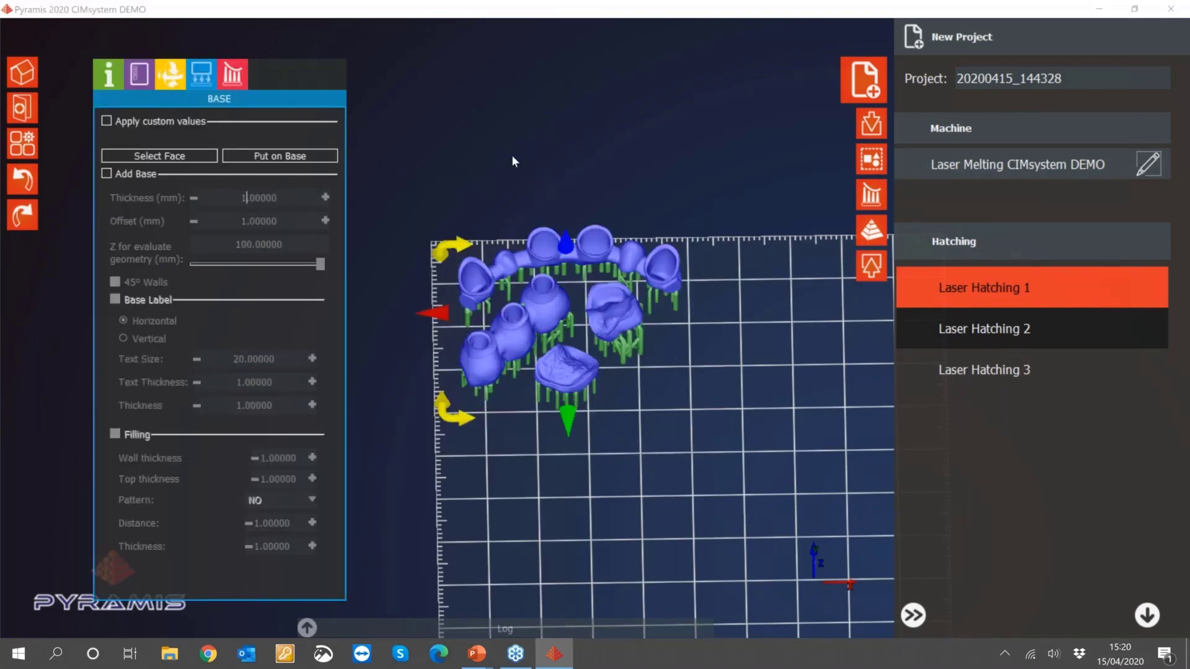
- Replace the existing supports on all the models with new ones computed from the Laser Supports Structured profile
click(547, 150)
middle_drag(589, 310, 600, 289)
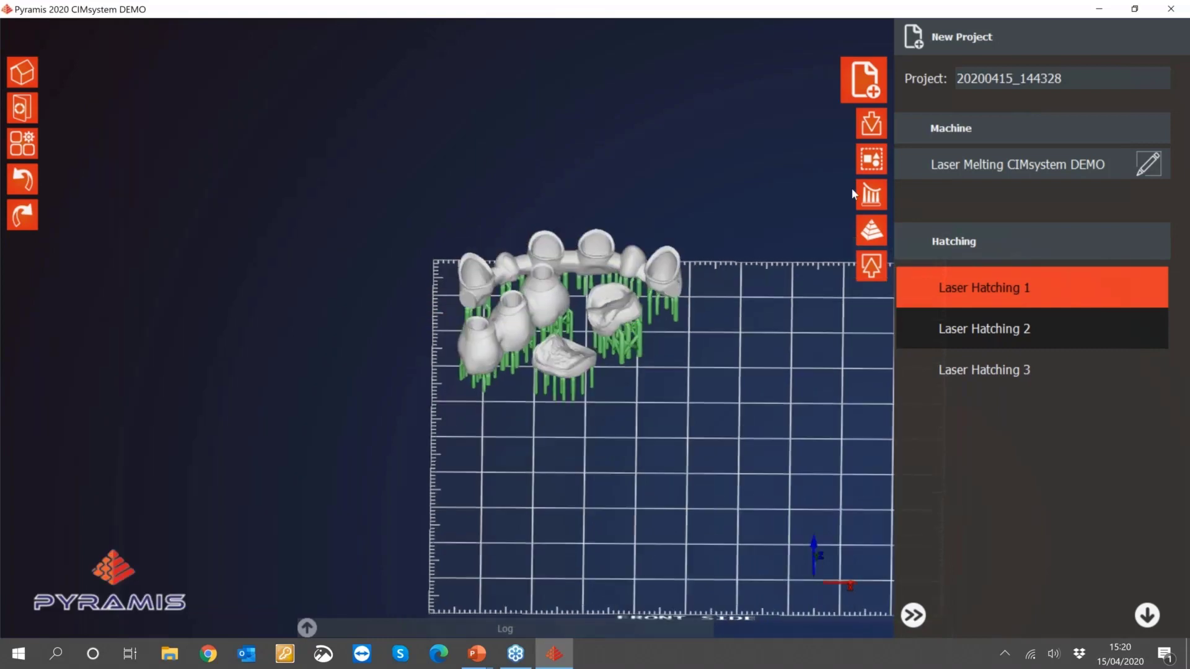
click(871, 195)
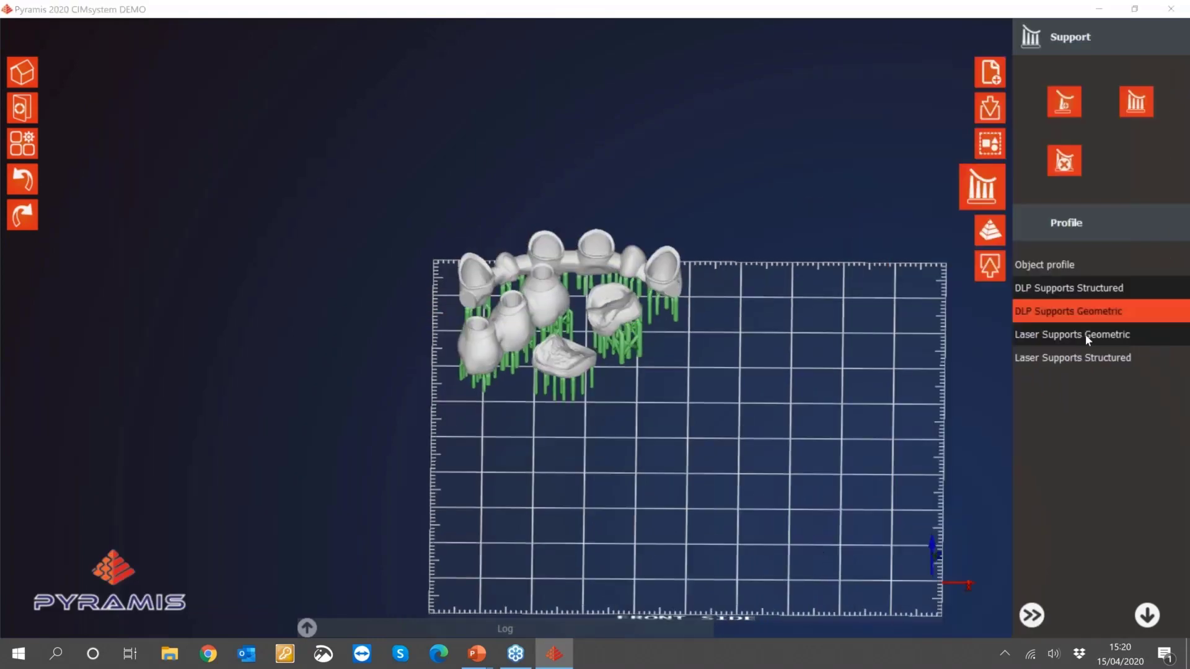
drag(411, 199, 731, 437)
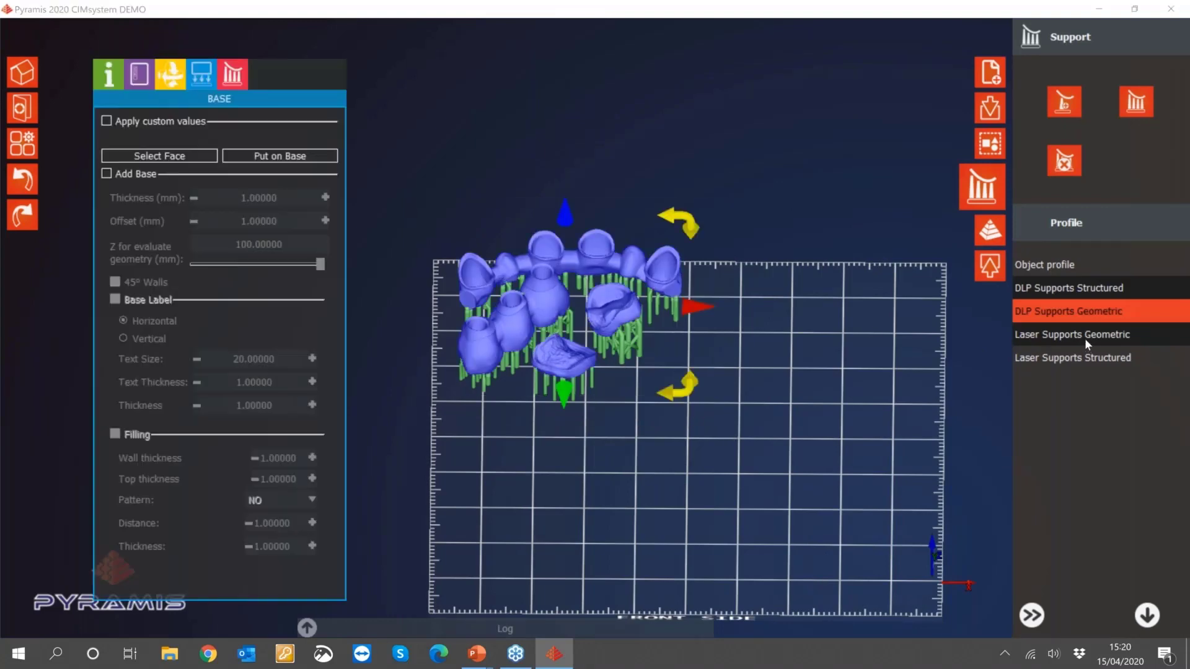
click(1096, 361)
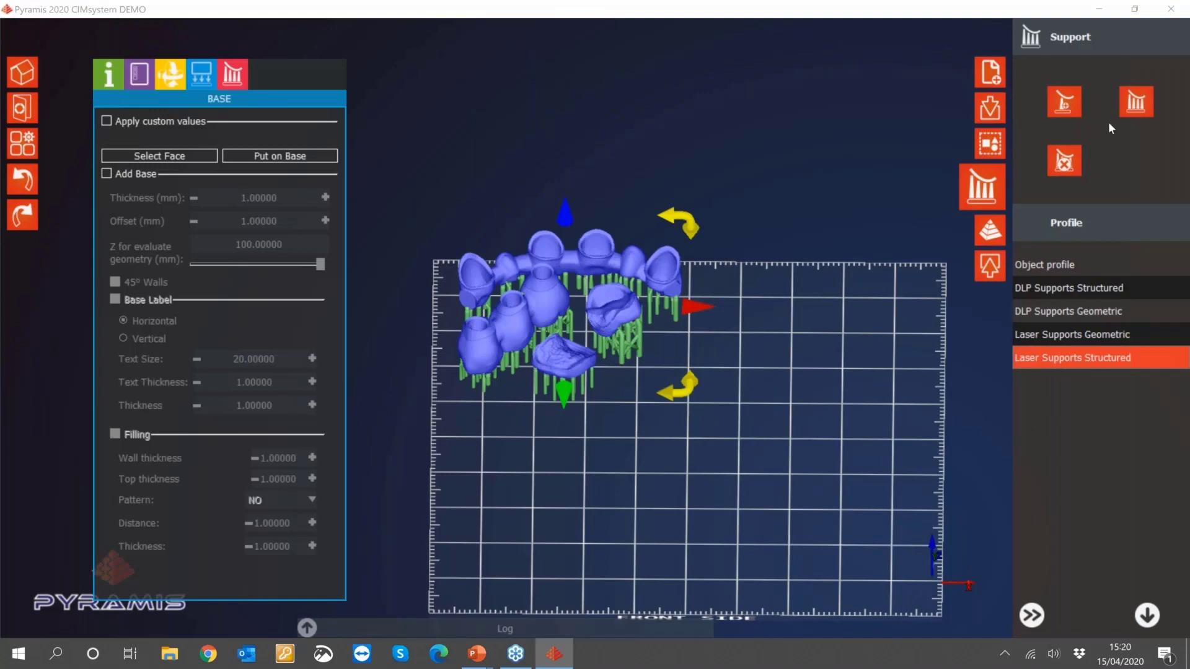
click(1136, 110)
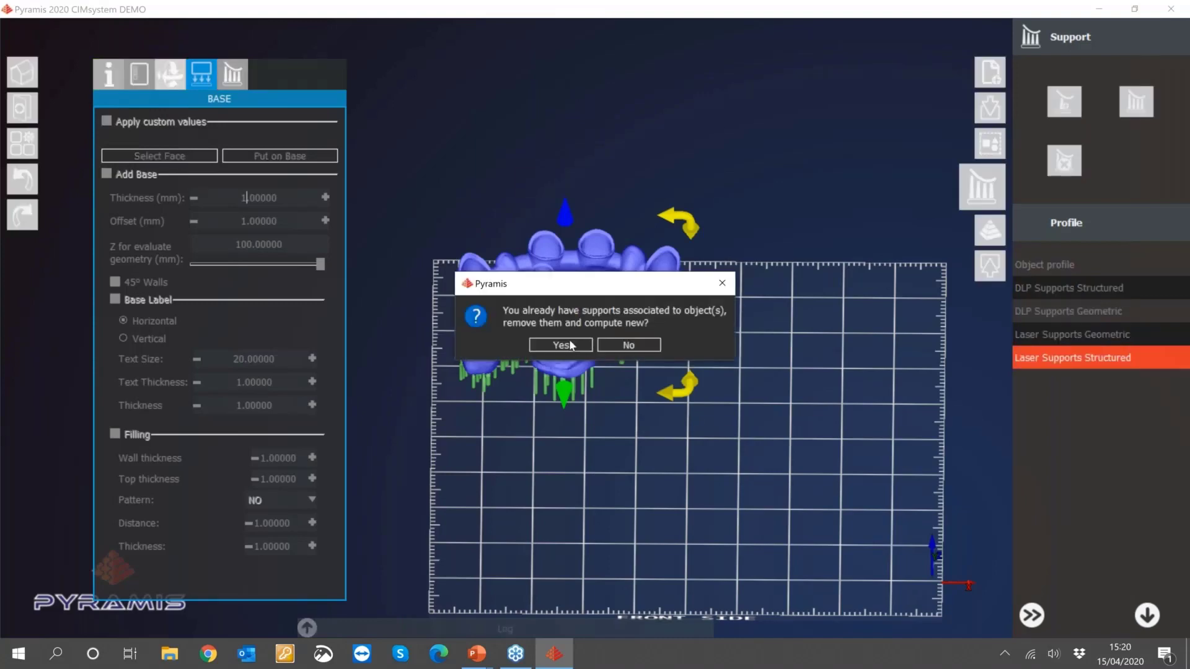
key(Return)
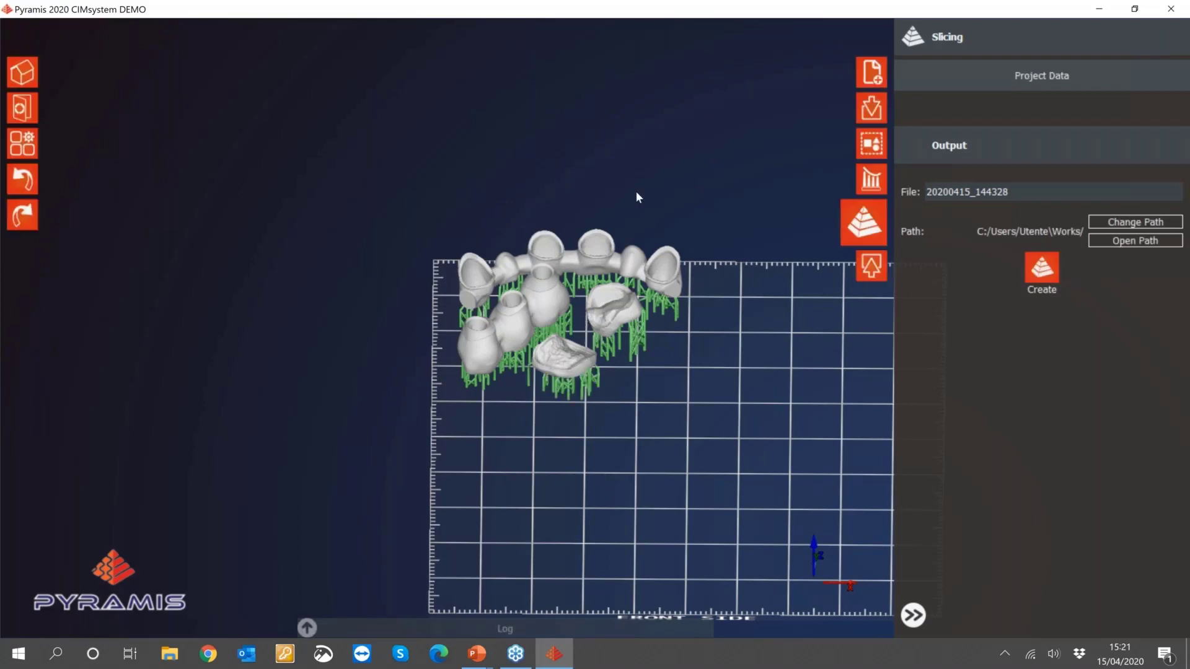
- Create the slices for output file 20200415_144328 and open the slice preview
mouse_move(533, 182)
middle_down()
mouse_move(515, 166)
mouse_move(531, 180)
middle_up()
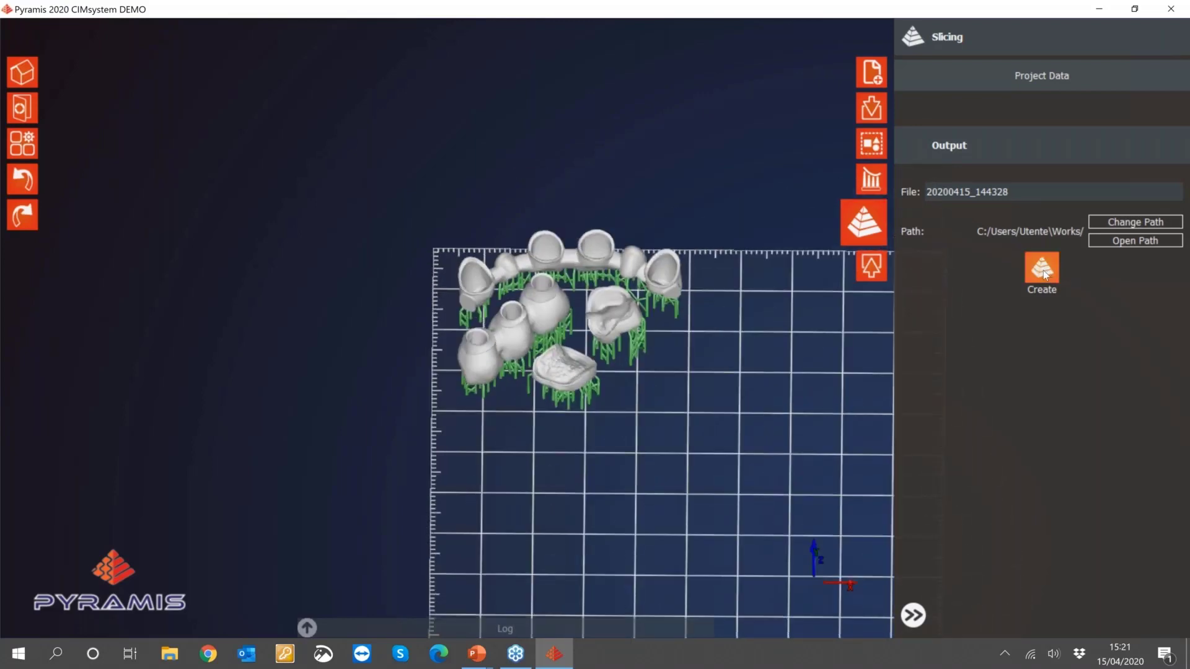
click(1043, 275)
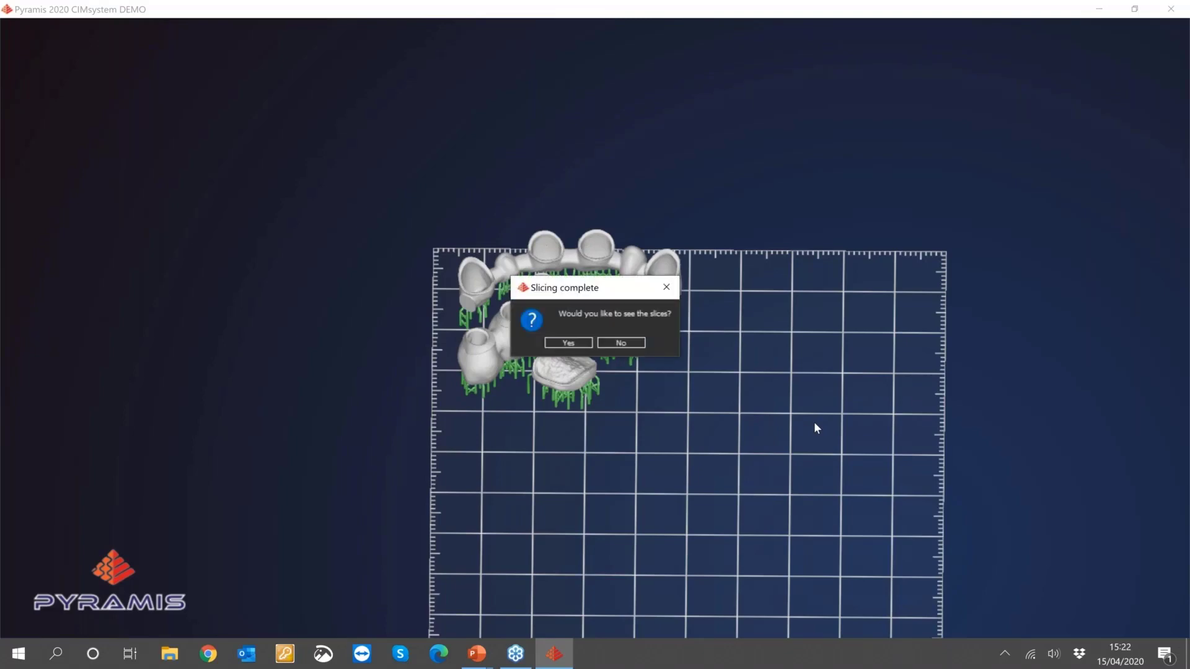
click(569, 344)
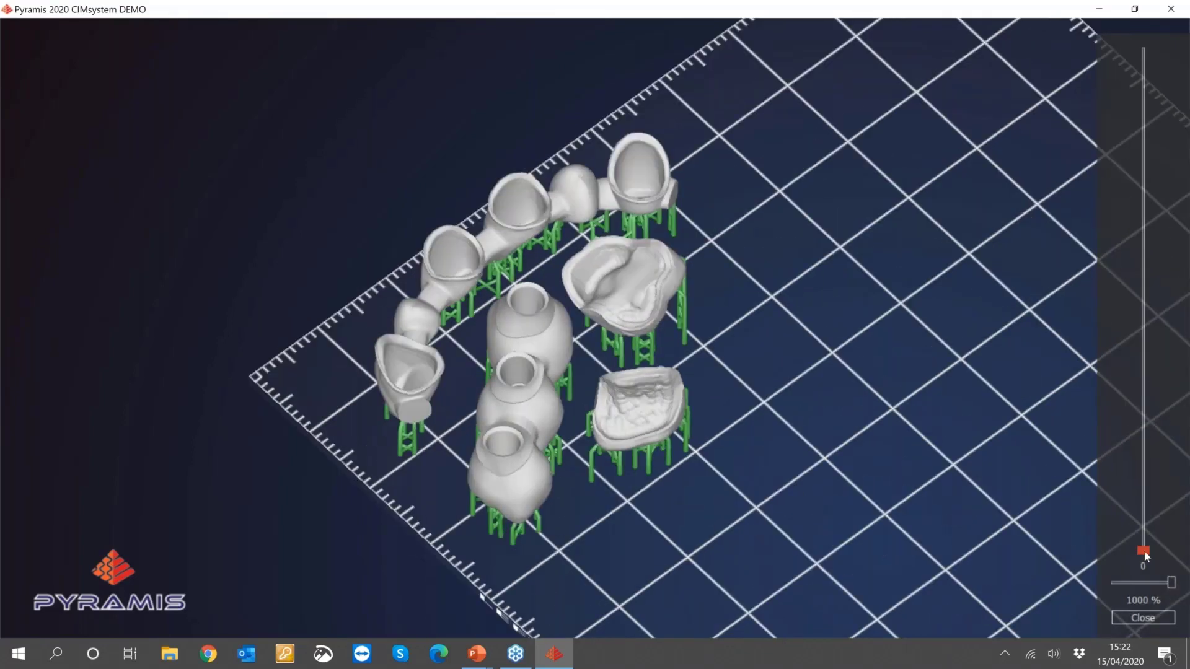
- Set the slice preview to height 0.75 and examine the cross-sections of the support pillars up close
mouse_move(1144, 550)
mouse_down()
mouse_move(1139, 496)
mouse_move(1142, 531)
mouse_up()
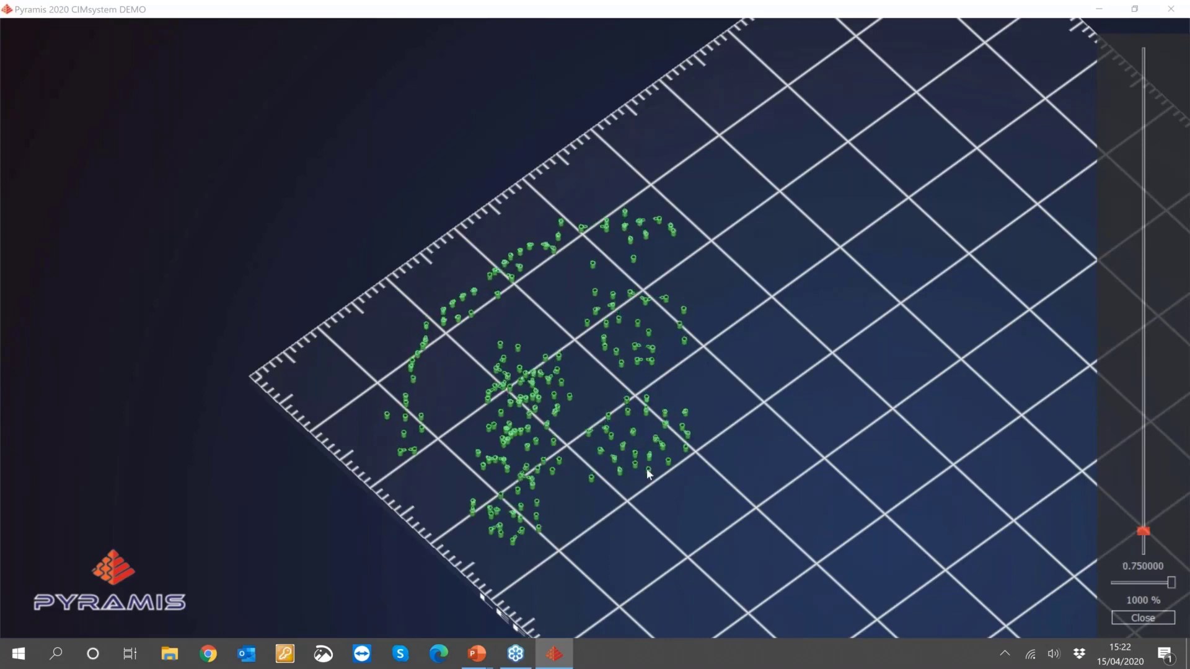
scroll(647, 474, up, 6)
scroll(540, 388, down, 5)
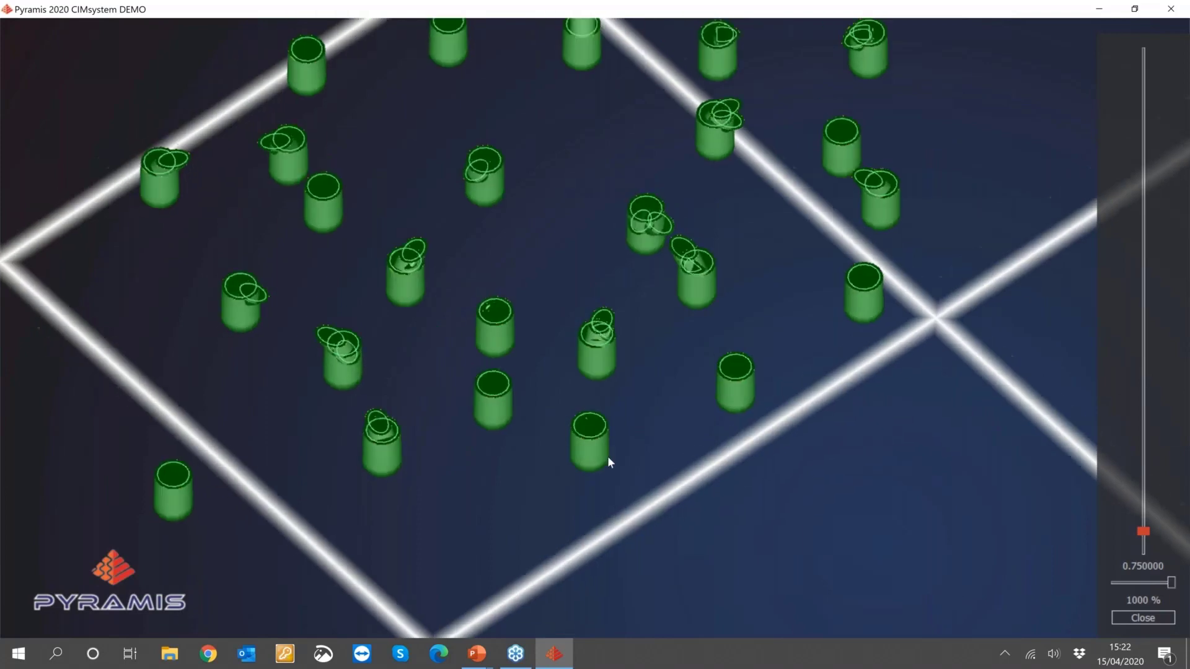
scroll(433, 340, up, 5)
scroll(454, 345, down, 4)
scroll(451, 344, up, 3)
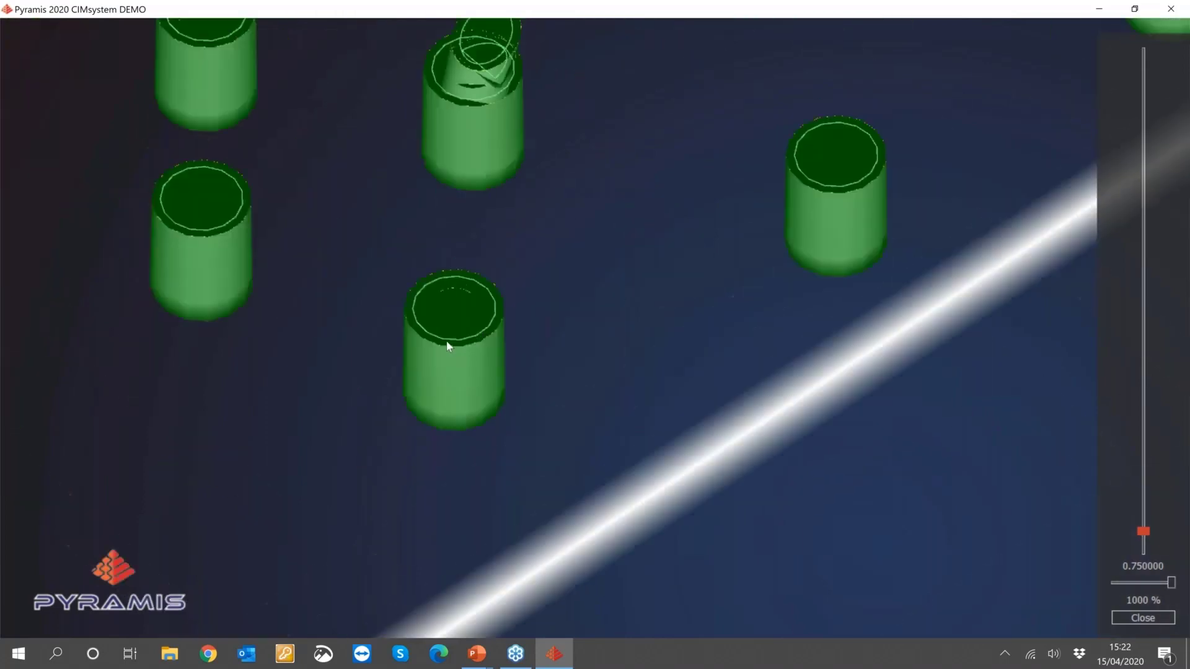
scroll(500, 373, down, 5)
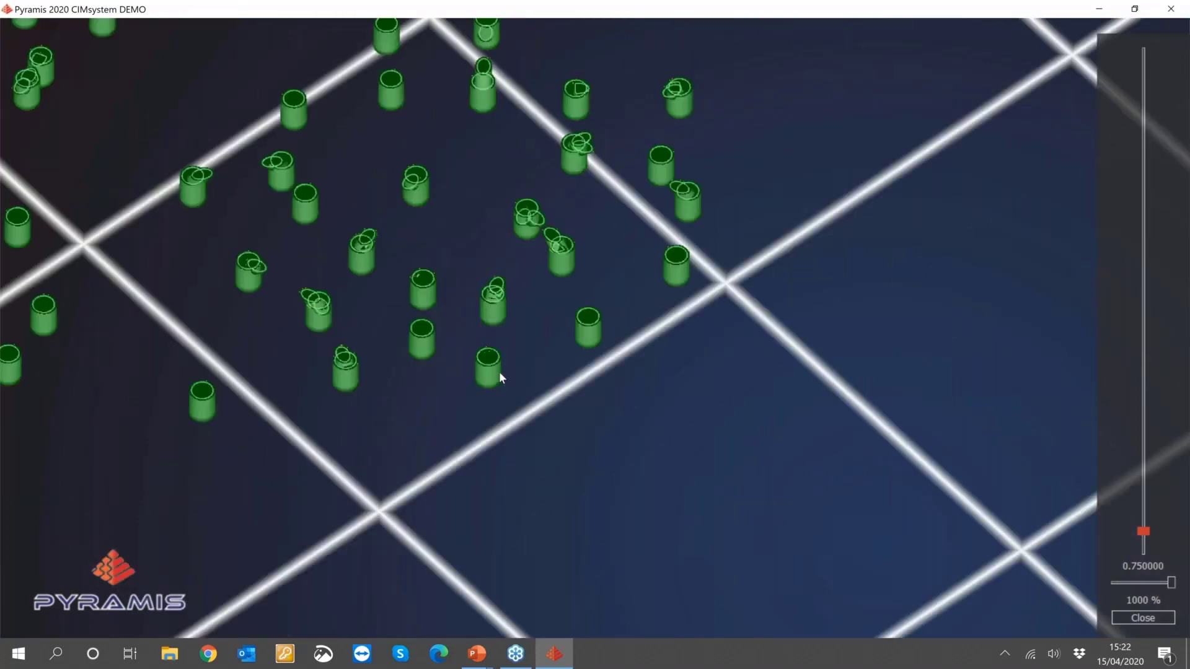
scroll(501, 366, down, 5)
scroll(501, 366, up, 6)
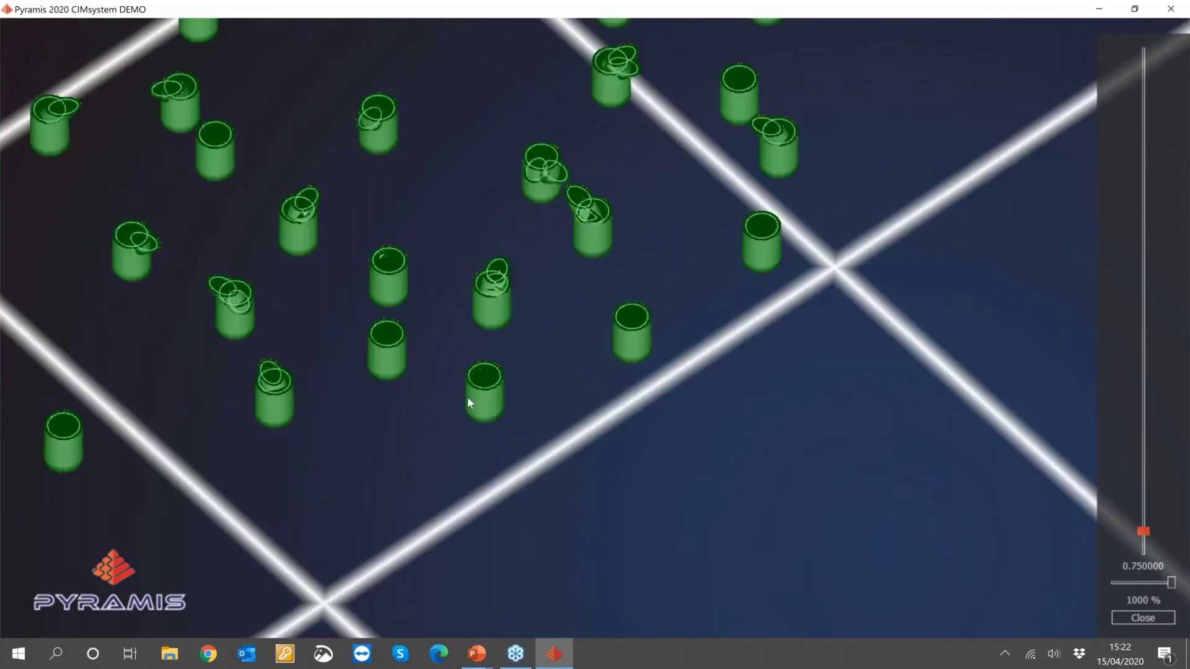
scroll(468, 403, up, 4)
scroll(497, 415, down, 3)
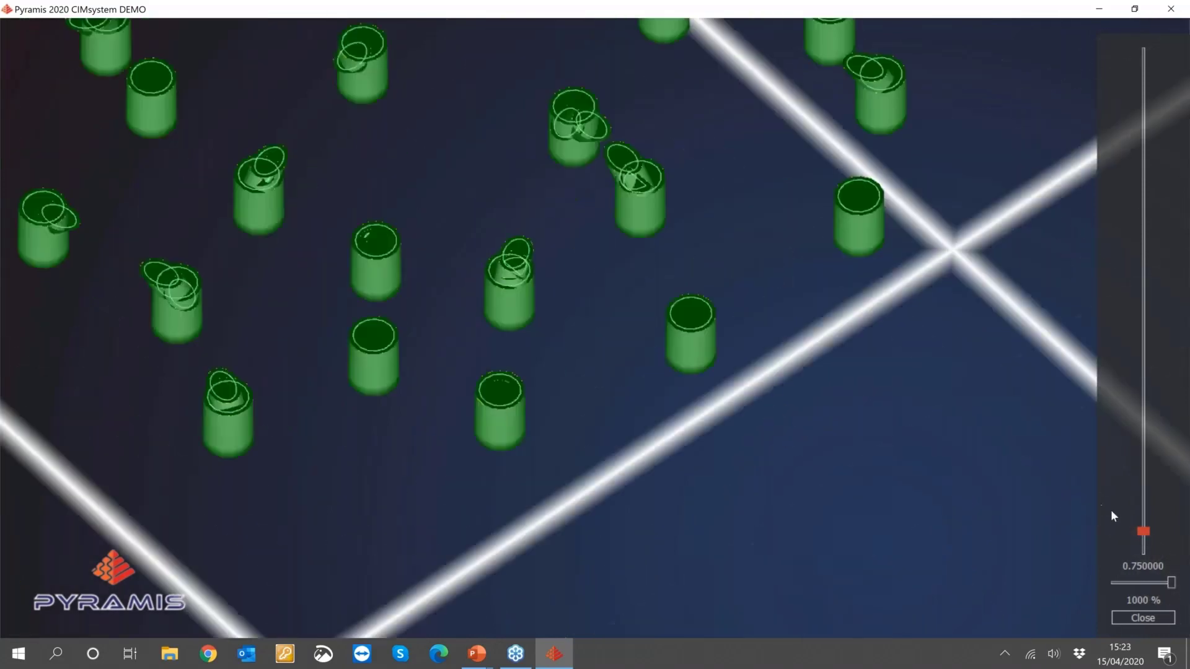
- Preview slice heights 0.85, 3.35 and 3.05, examining the first hatched area of the model above its supports
click(1143, 529)
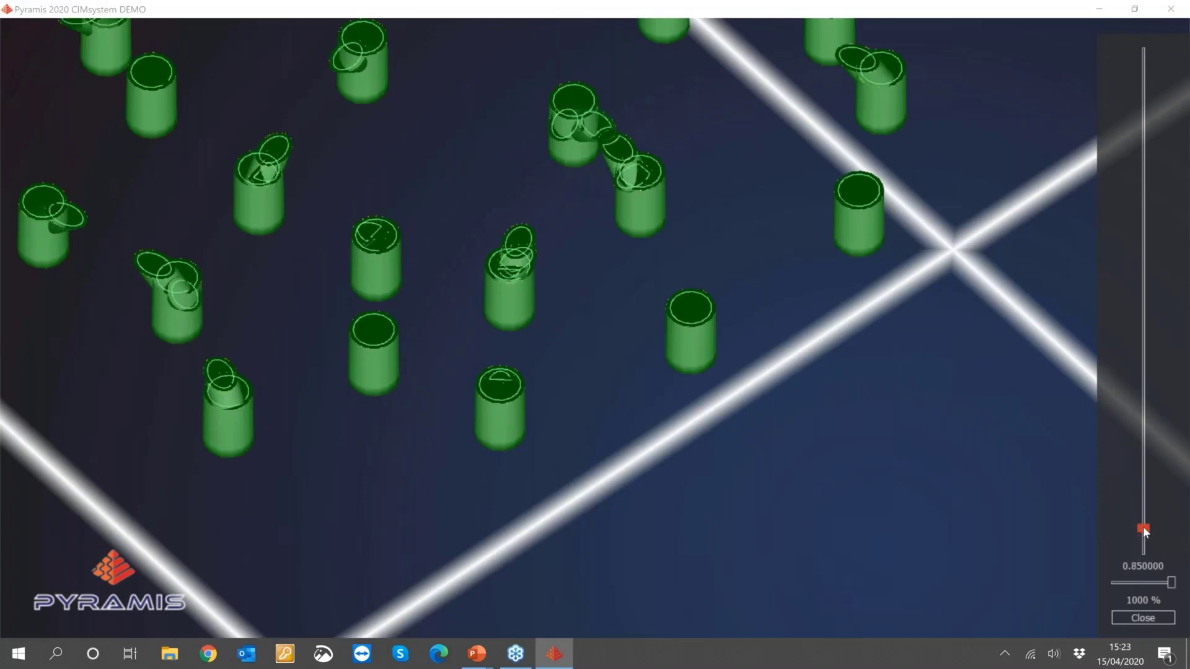
drag(1143, 531, 1143, 459)
scroll(838, 463, down, 3)
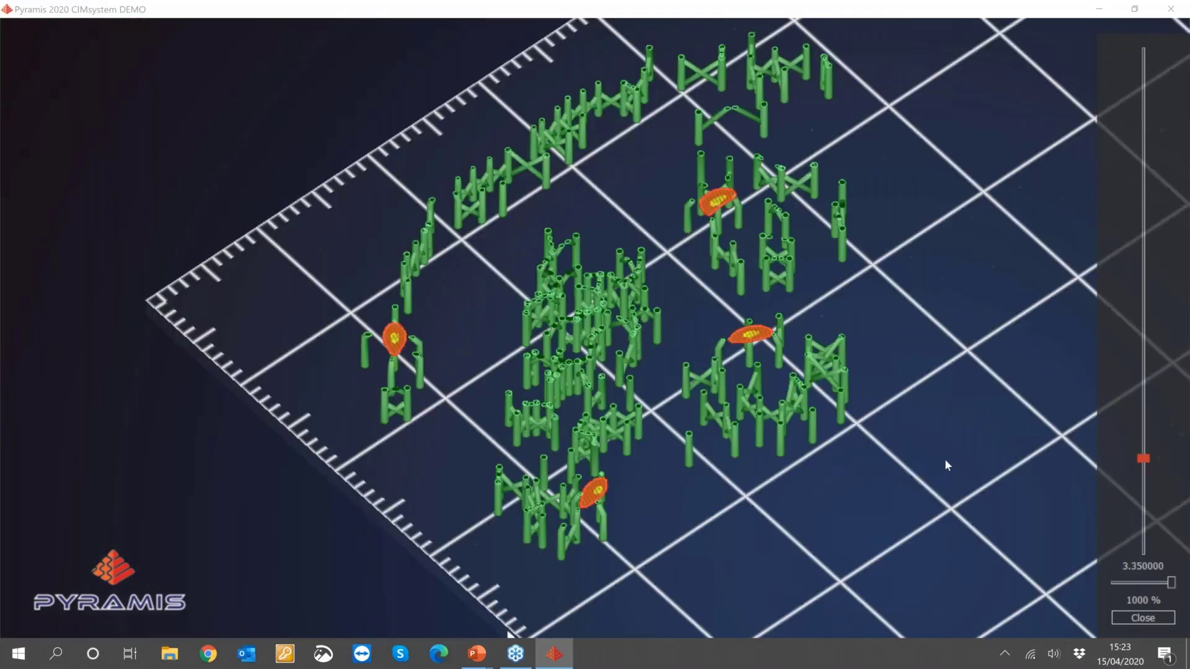
scroll(776, 315, up, 4)
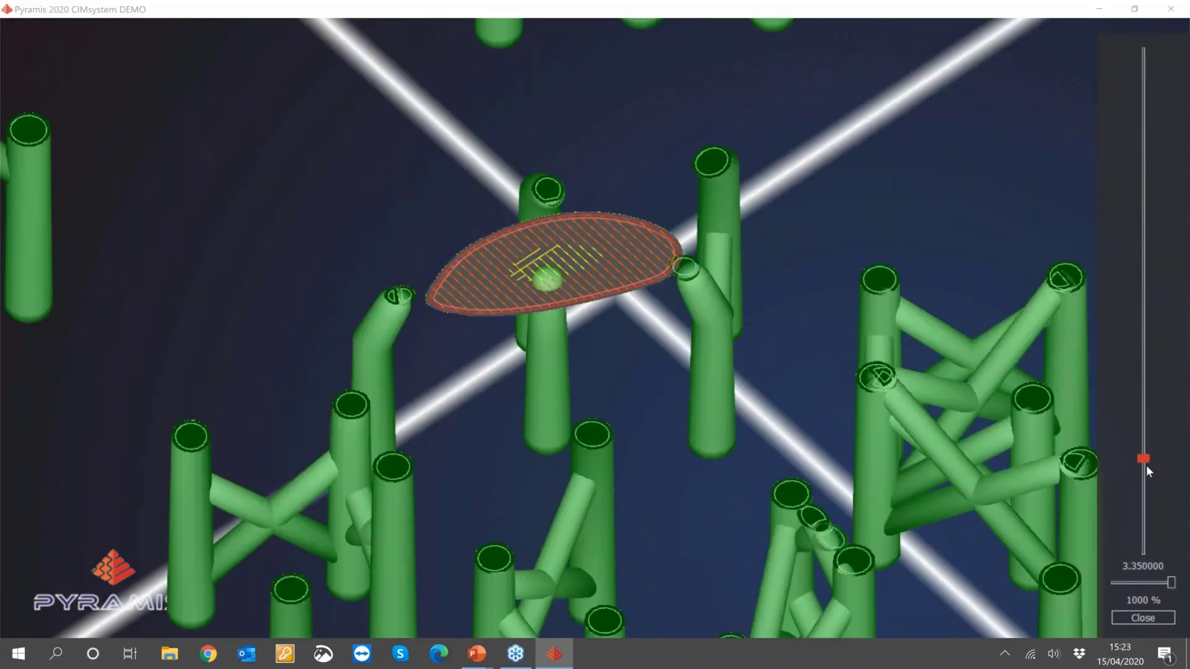
drag(1146, 465, 1146, 467)
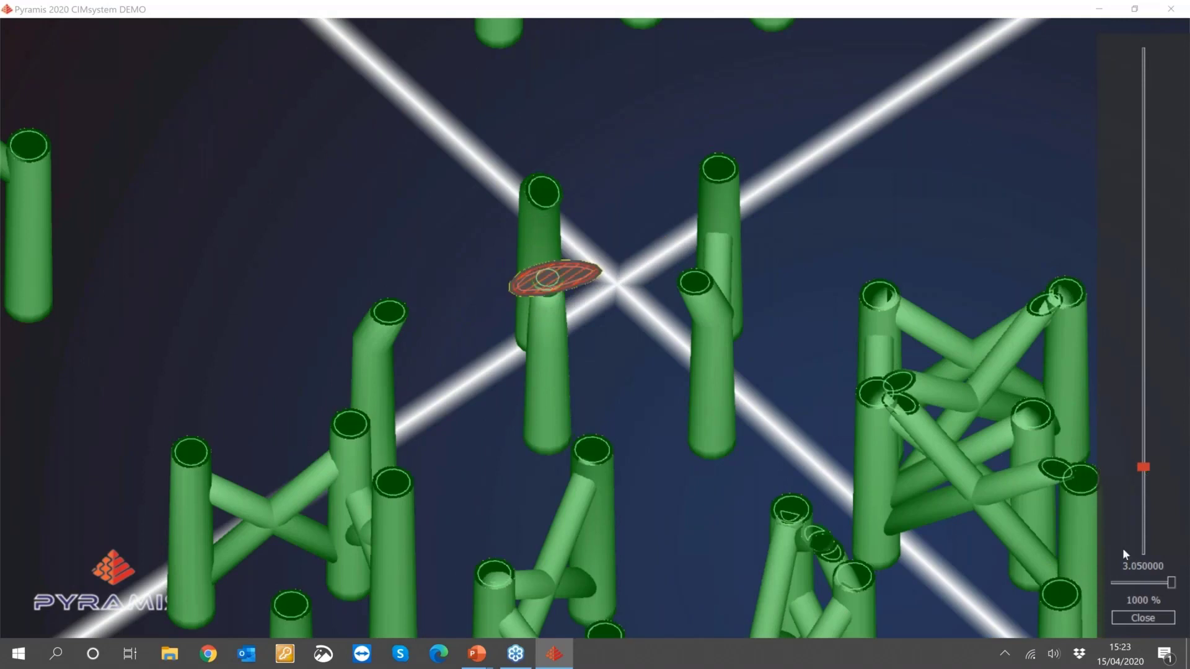
- Reduce the hatching display to 99.757 % and examine the laser paths up close at slice height 3.15
drag(1168, 586, 1162, 588)
scroll(1142, 469, up, 1)
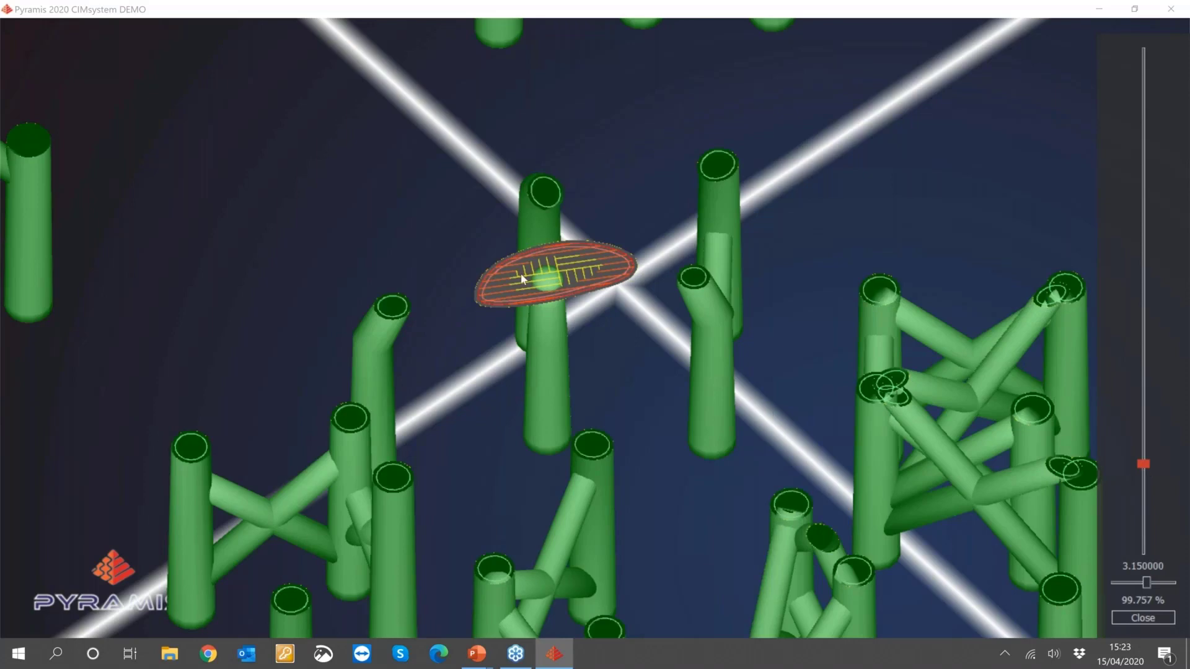
scroll(548, 314, up, 6)
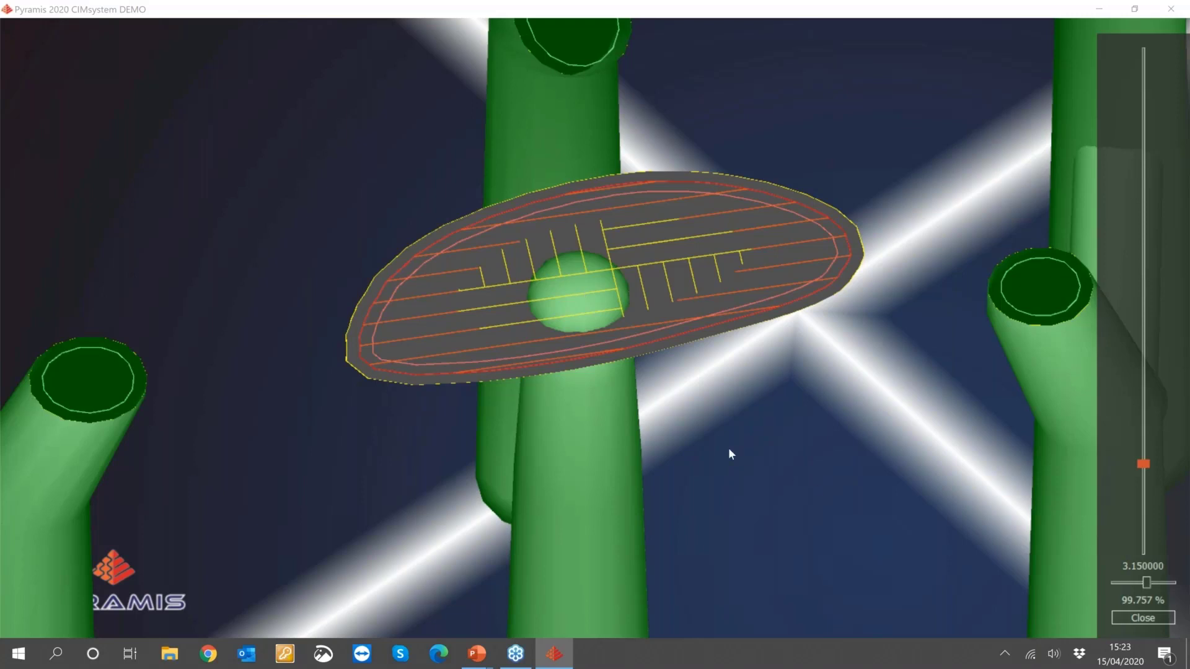
scroll(718, 450, down, 2)
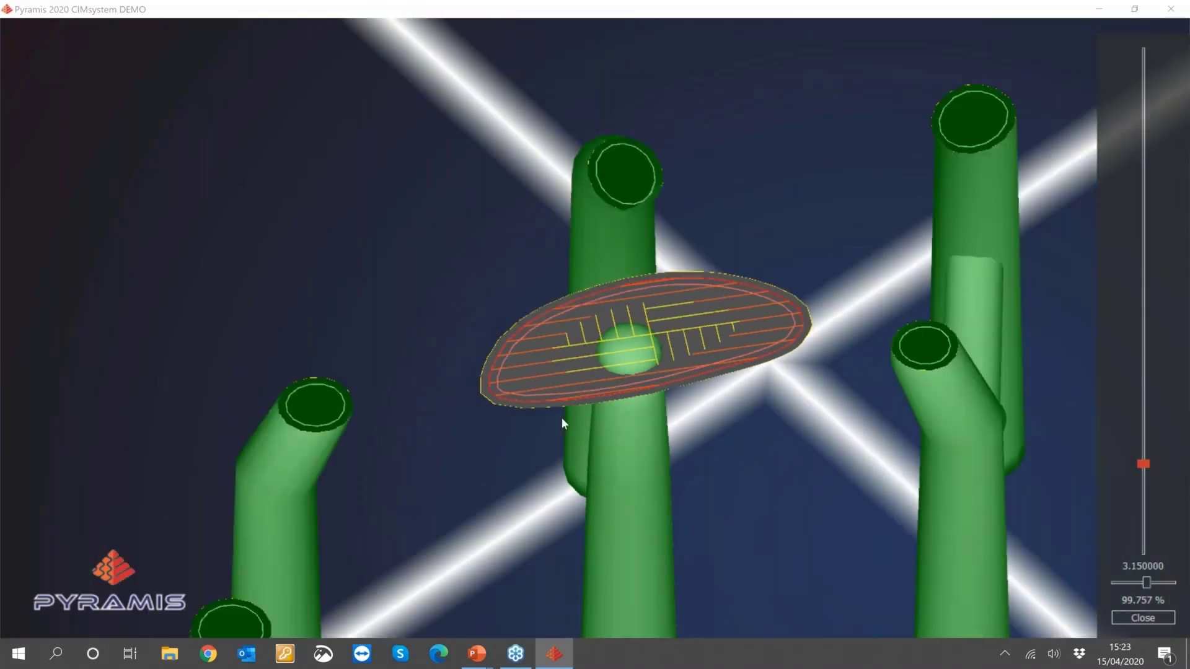
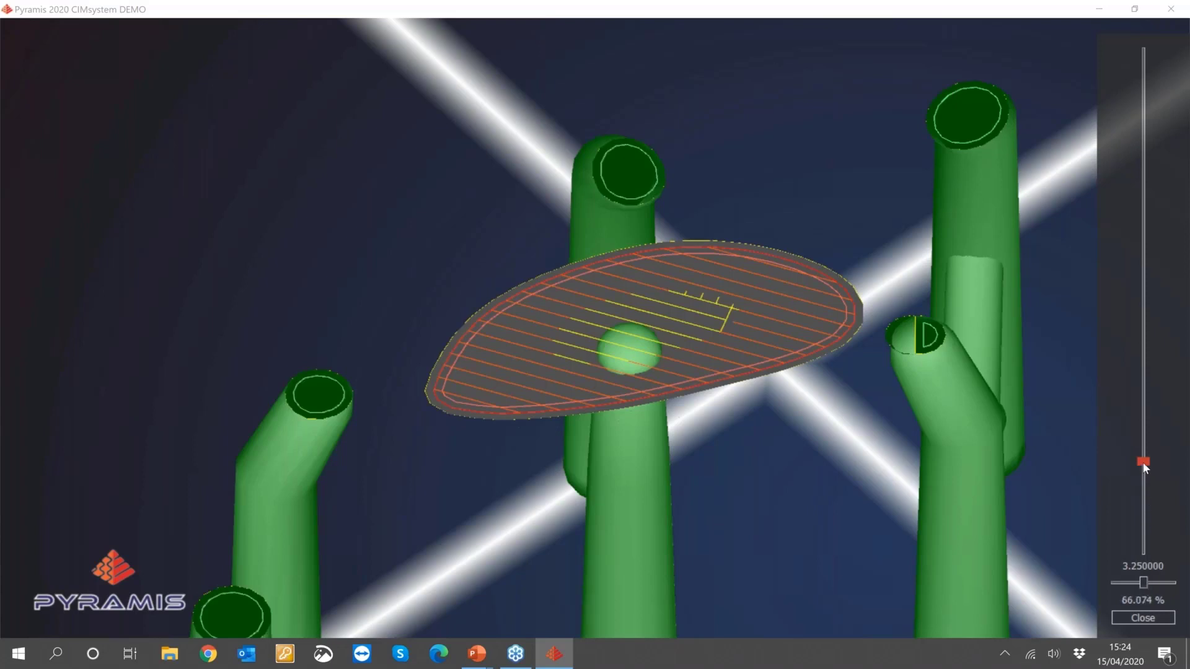
- Raise the slice preview to height 3.55 to compare the hatch direction between layers, with the hatching display at 66.074 %
scroll(1143, 462, up, 2)
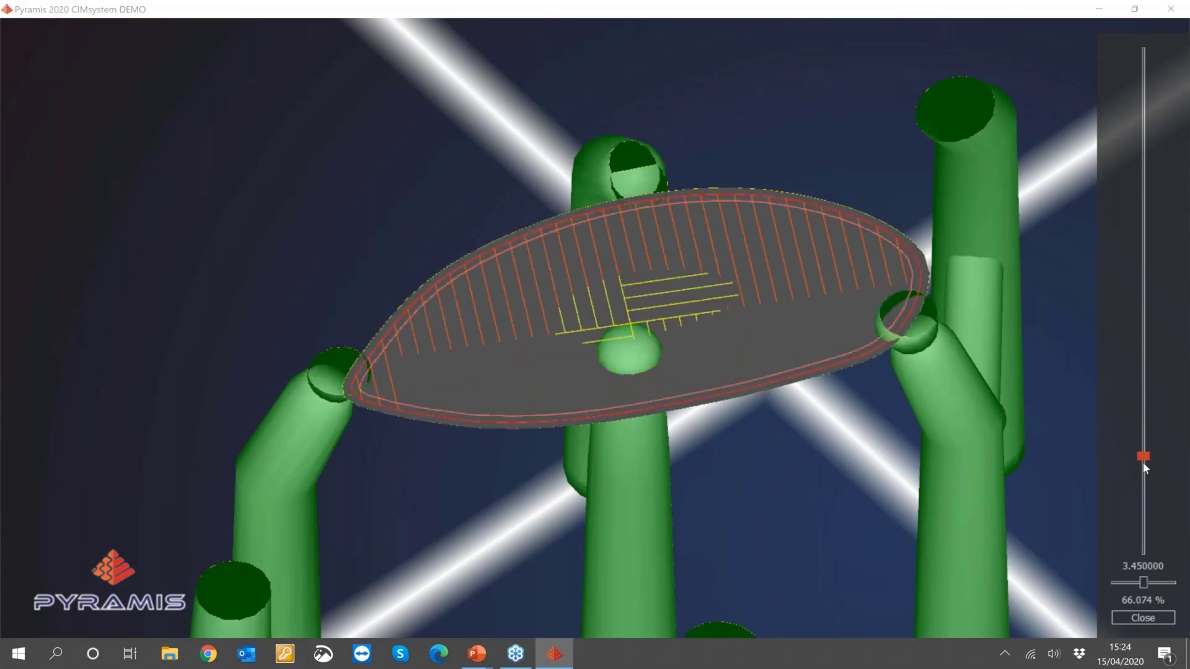
scroll(1143, 463, up, 1)
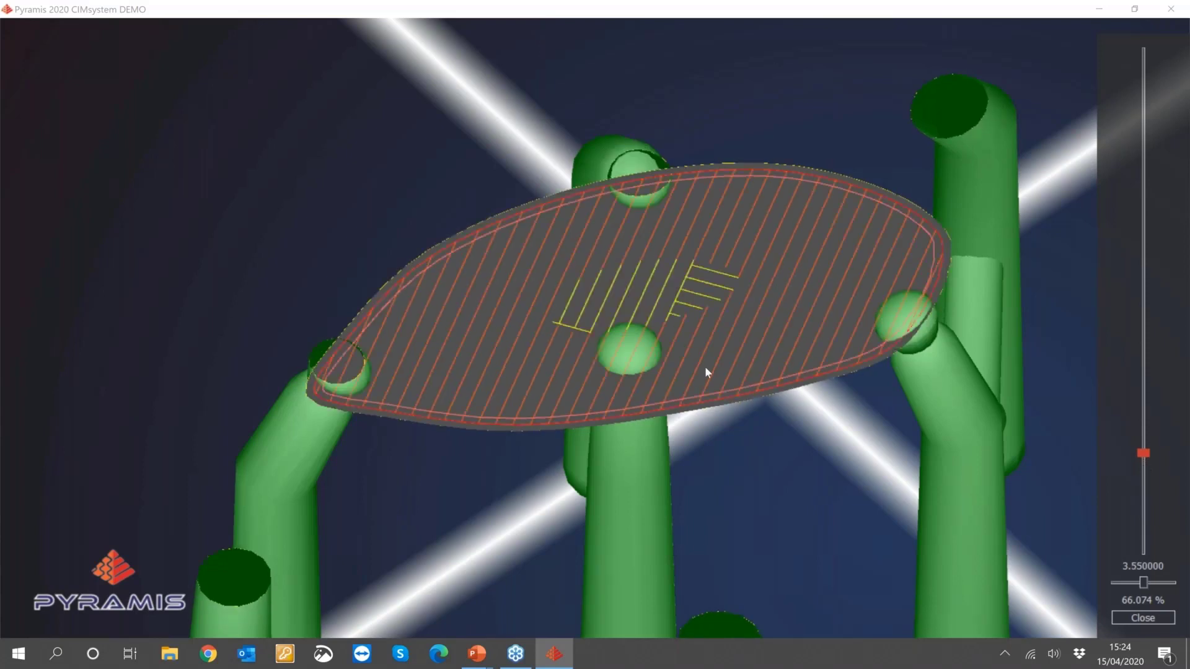
scroll(710, 362, down, 3)
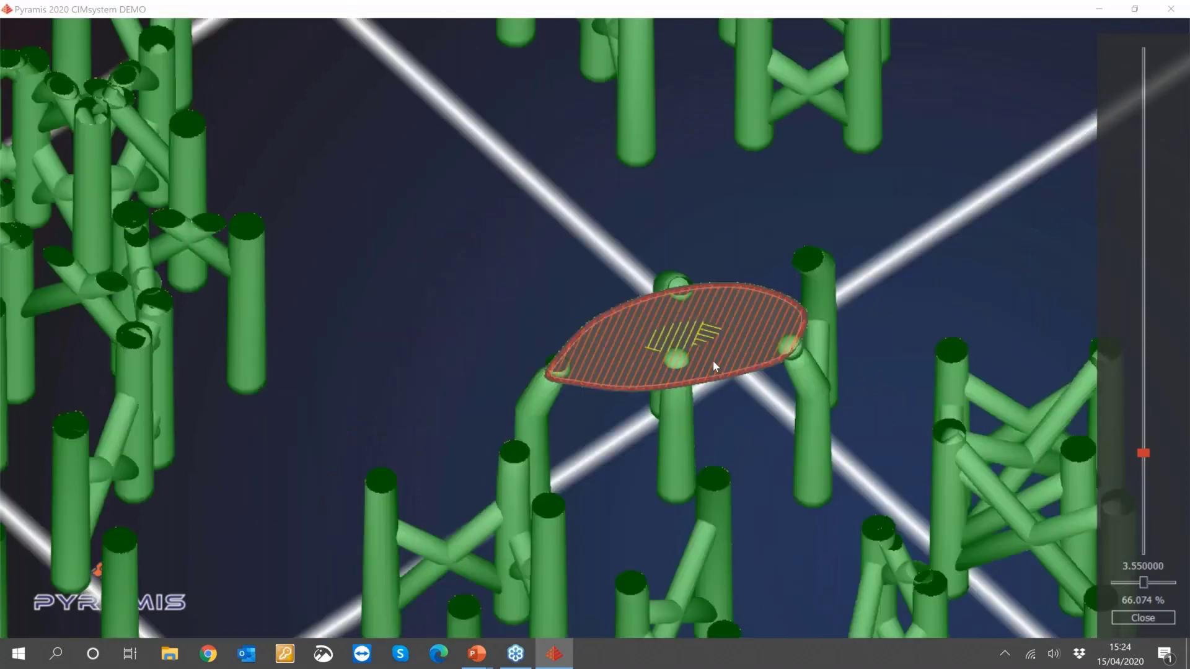
scroll(712, 360, down, 4)
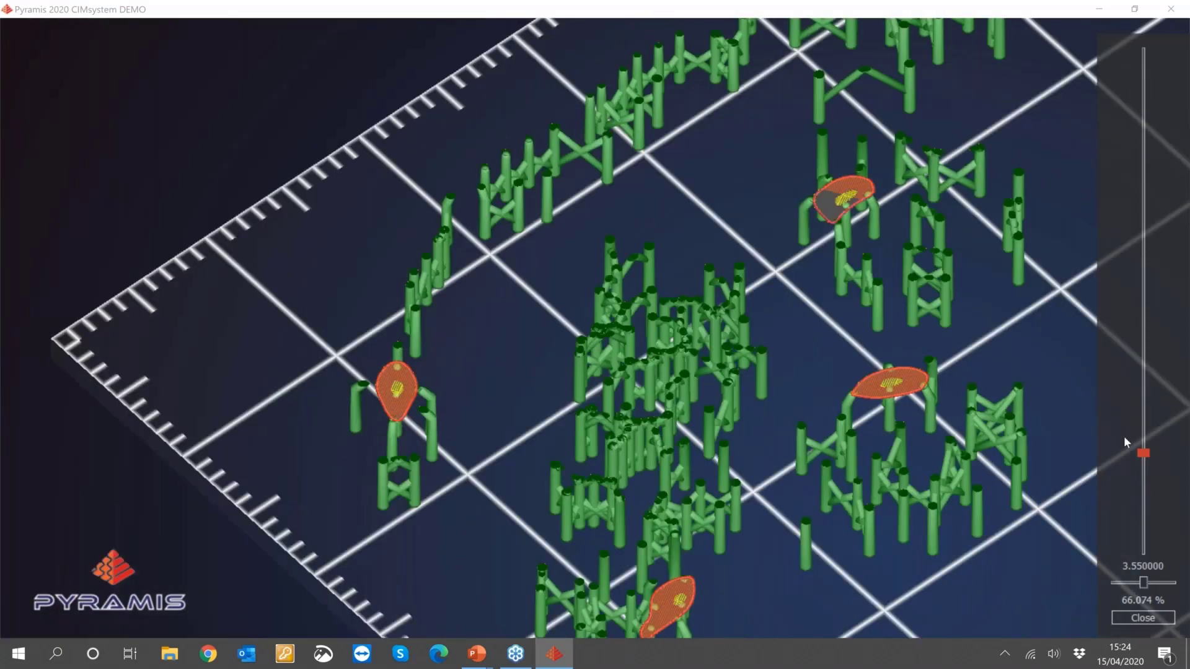
- Restore the hatching display to 1000 % and examine the different hatching zones up close at slice height 4.75
drag(1145, 456, 1143, 425)
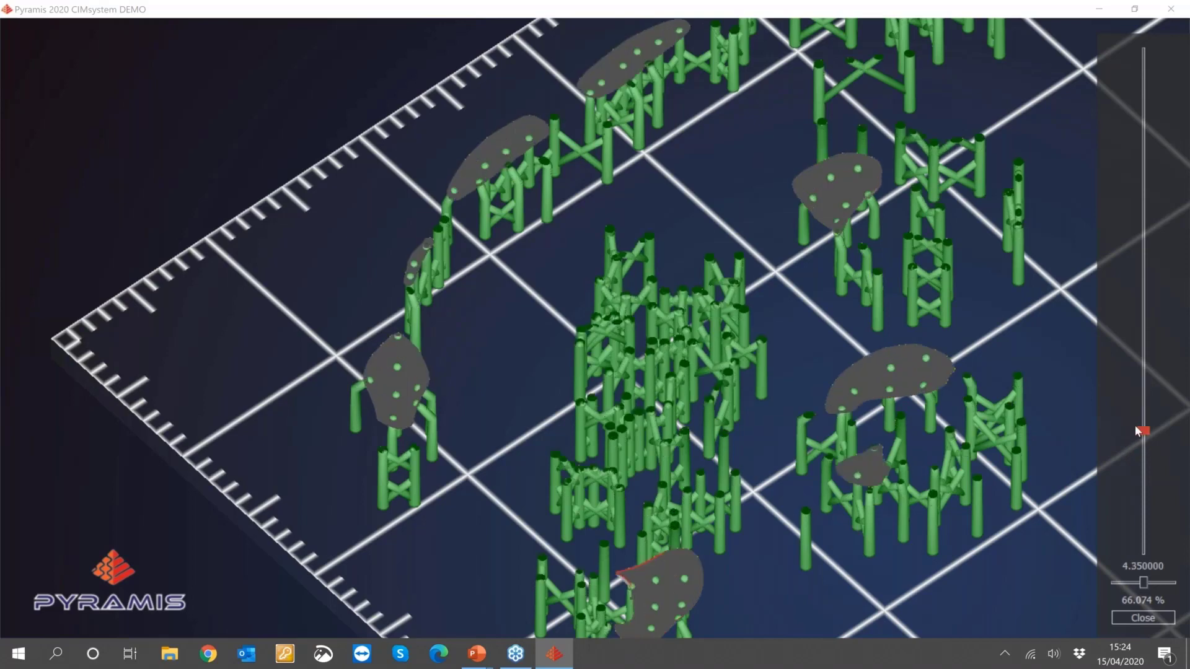
drag(1143, 583, 1171, 583)
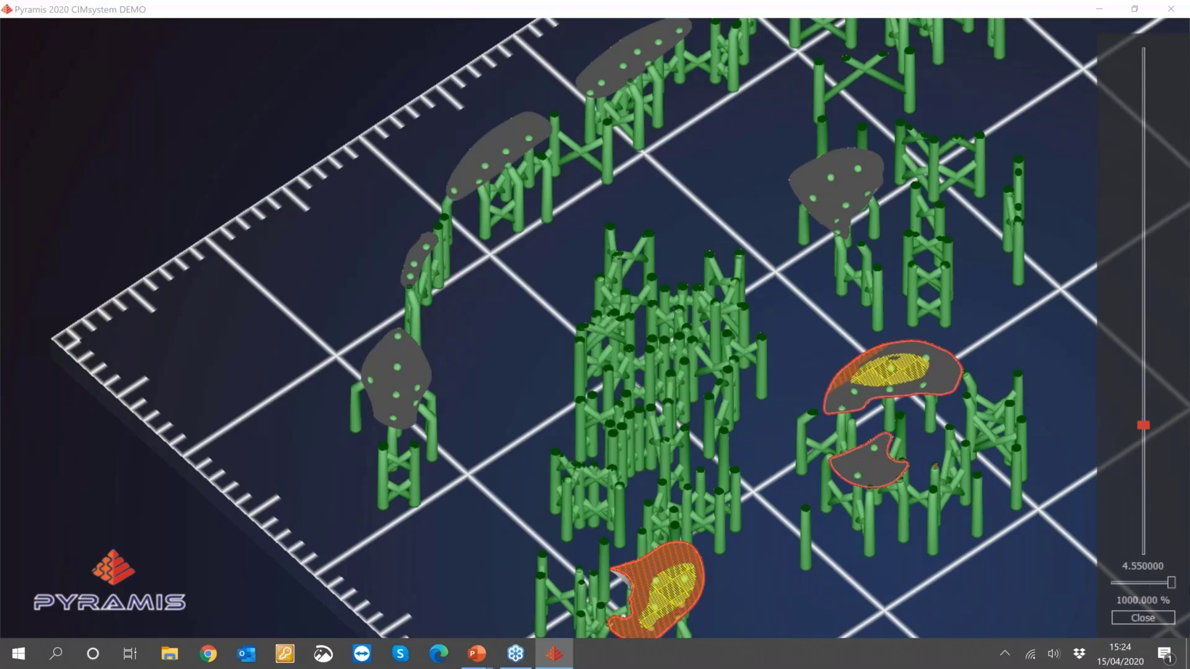
scroll(887, 442, down, 3)
drag(1142, 425, 1143, 423)
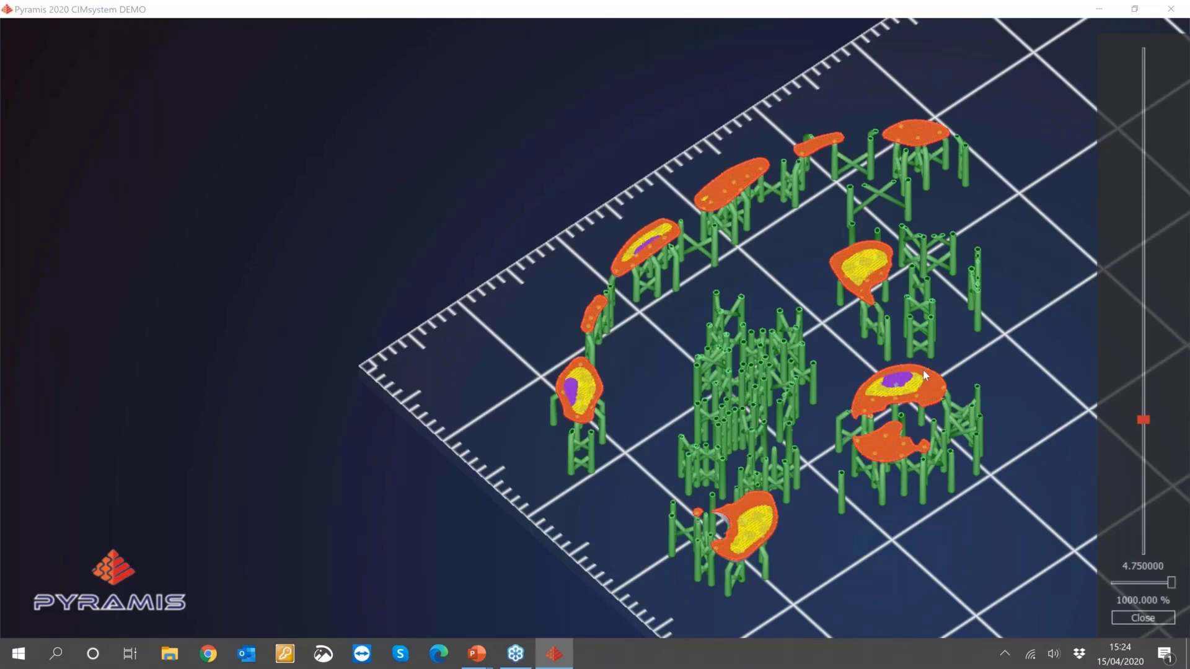
scroll(923, 370, up, 3)
scroll(901, 387, up, 3)
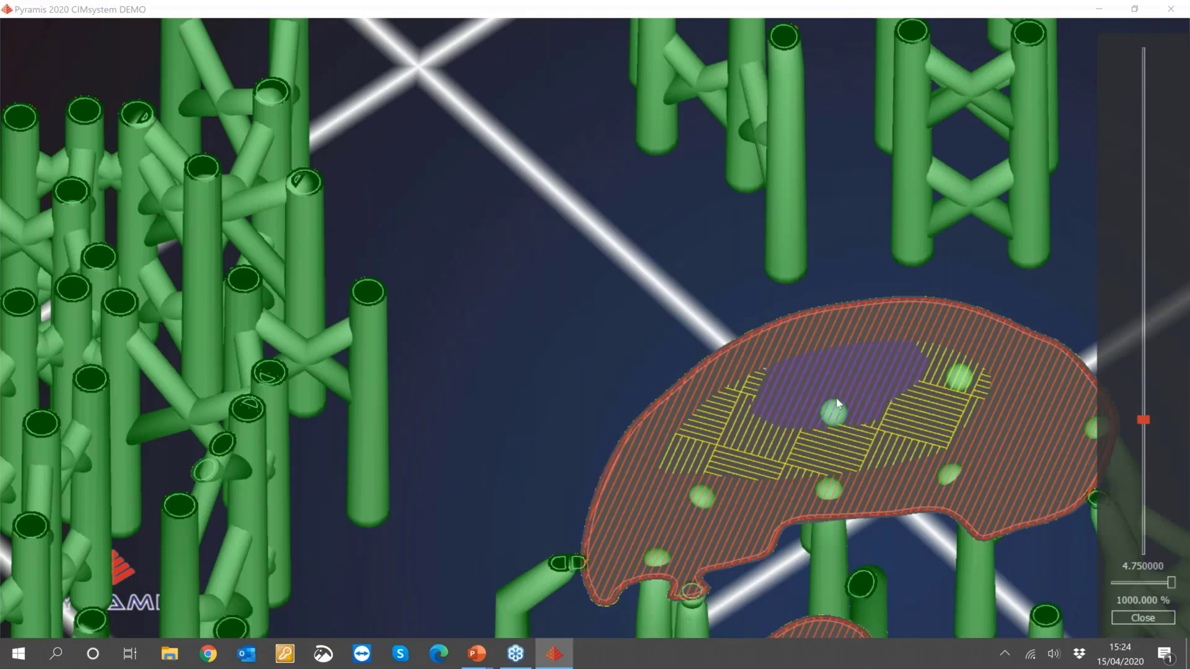
- Examine the hatching zones across all models at slice height 6.15 and close the slice preview
drag(1144, 420, 1044, 380)
key(Up)
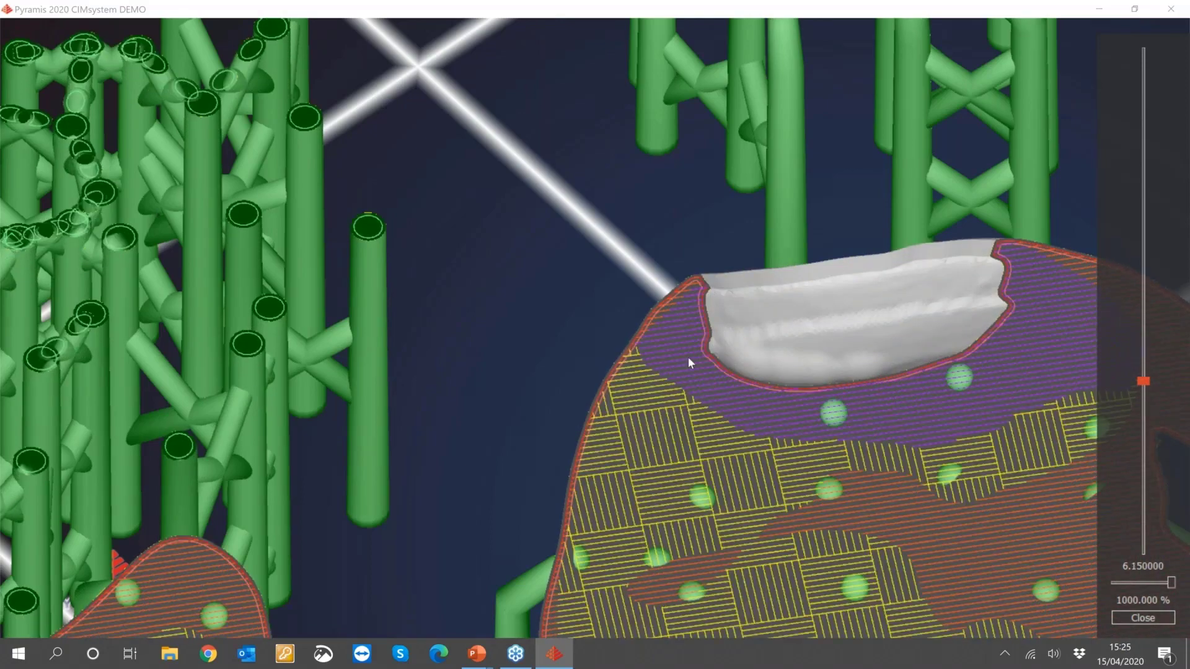
scroll(688, 357, down, 5)
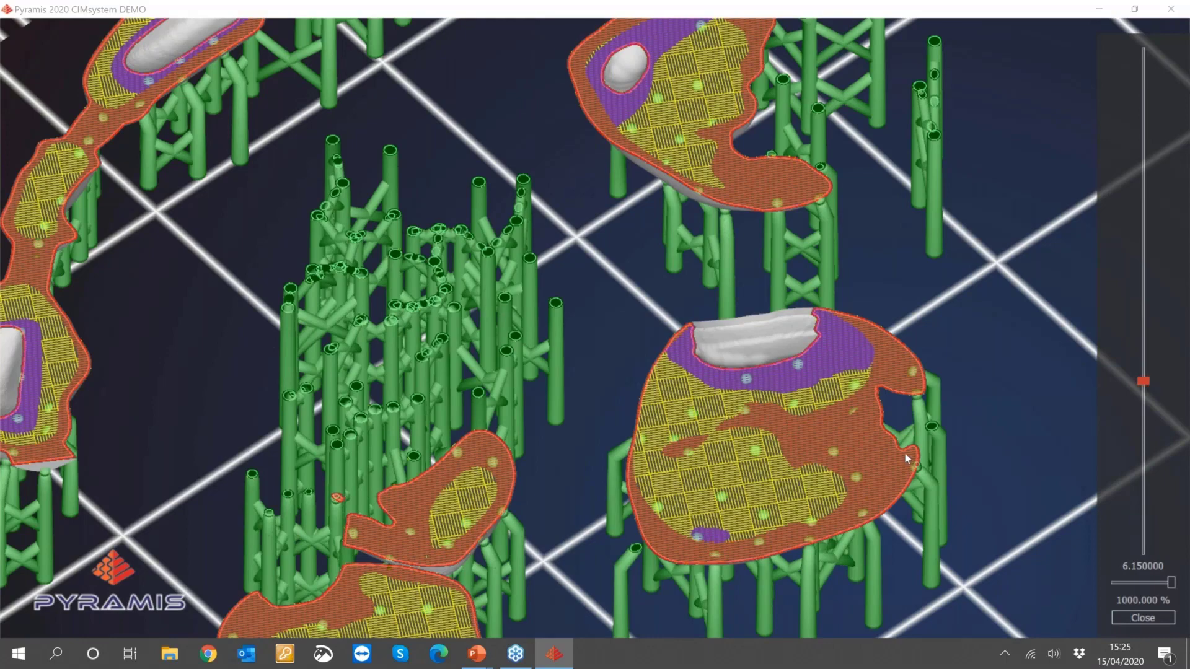
scroll(904, 451, down, 5)
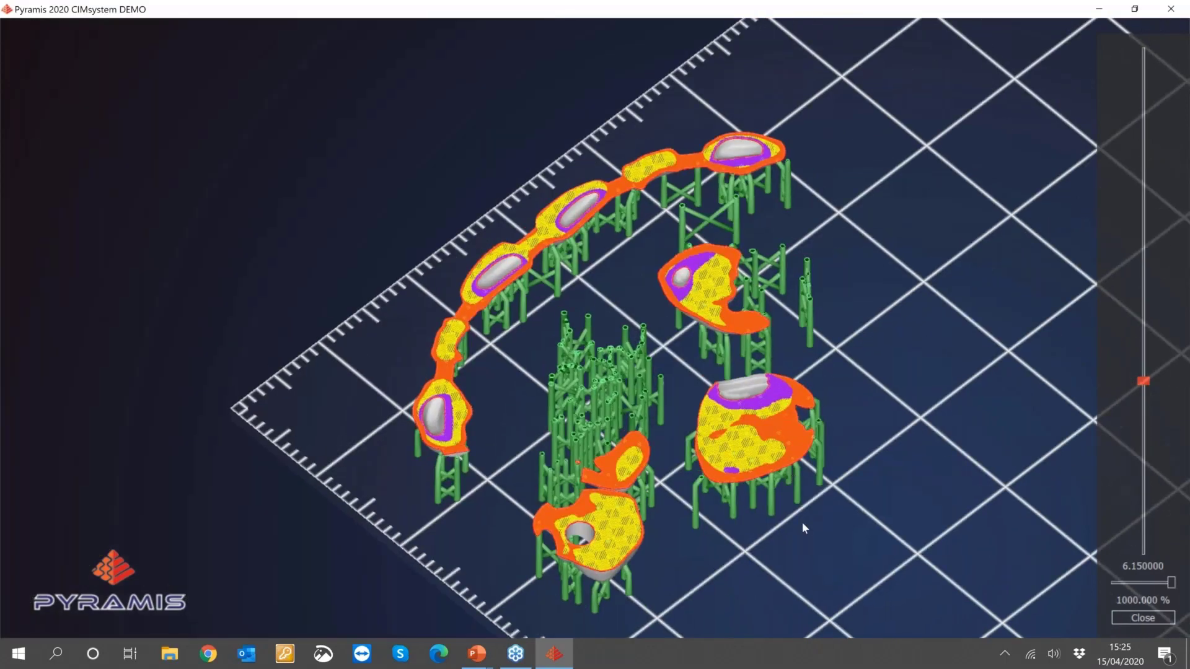
click(1143, 622)
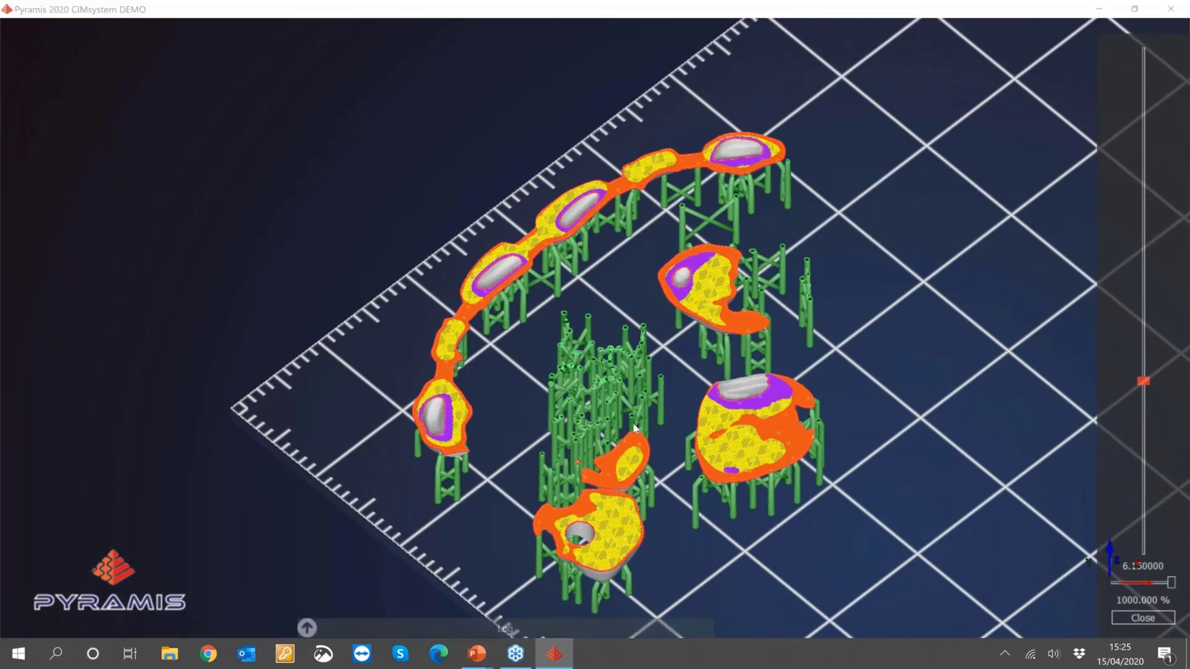
- Return from the slice preview to the supported models and show the standard view orientations
middle_drag(566, 340, 601, 416)
scroll(601, 417, up, 3)
scroll(620, 447, down, 1)
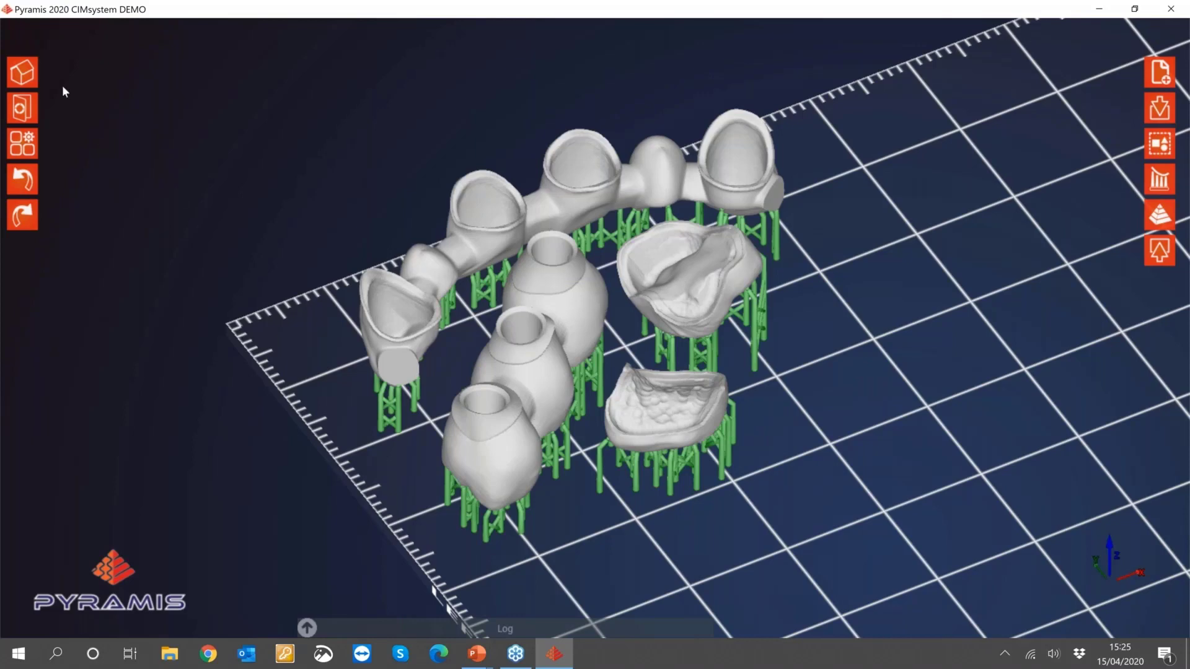
click(22, 75)
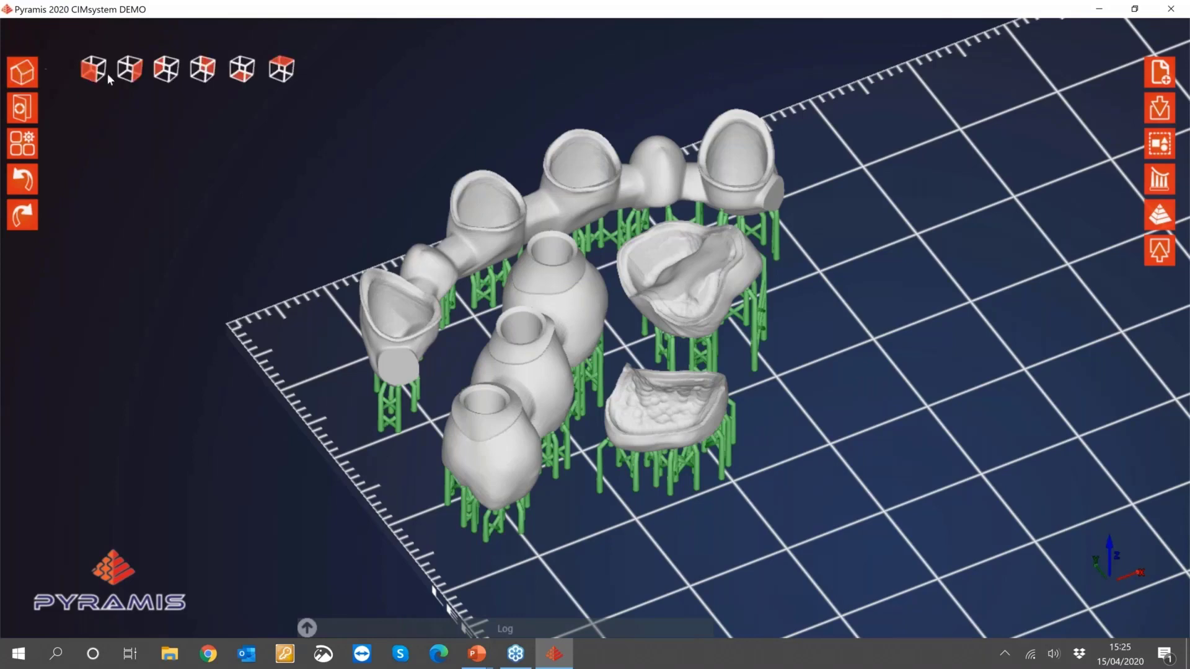
- Open the project manager, preview the recent projects such as makemill plate.pyr, mod.pyr and Turbine.pyr, and close it
click(23, 109)
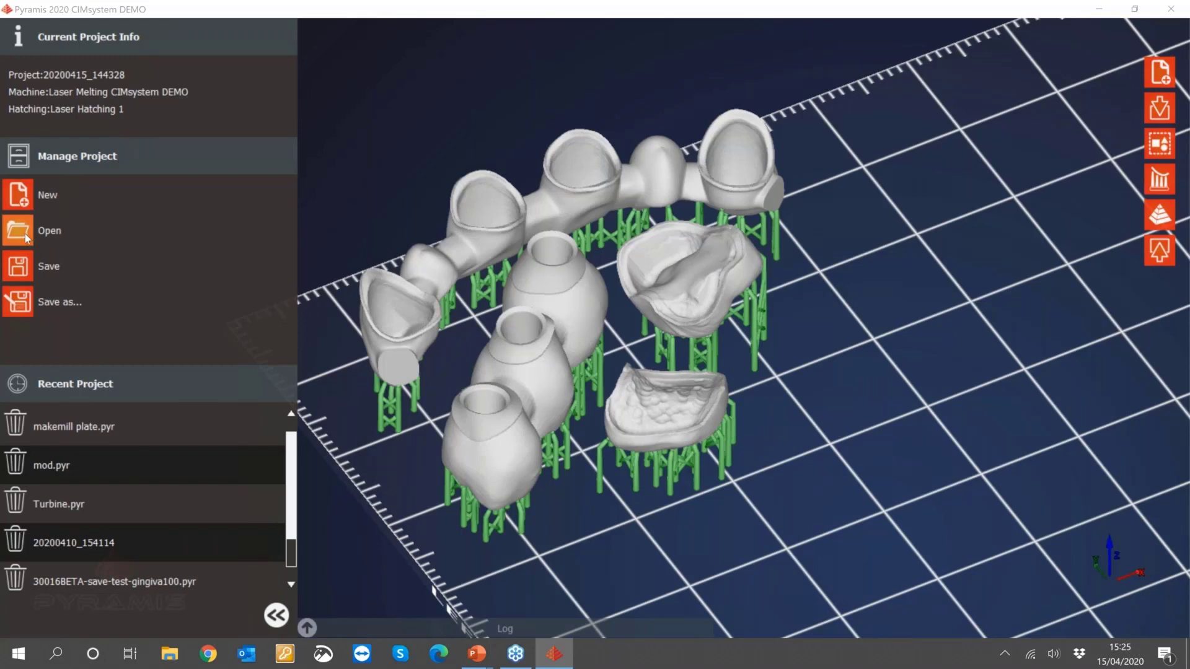
mouse_move(176, 488)
mouse_move(88, 427)
mouse_move(97, 465)
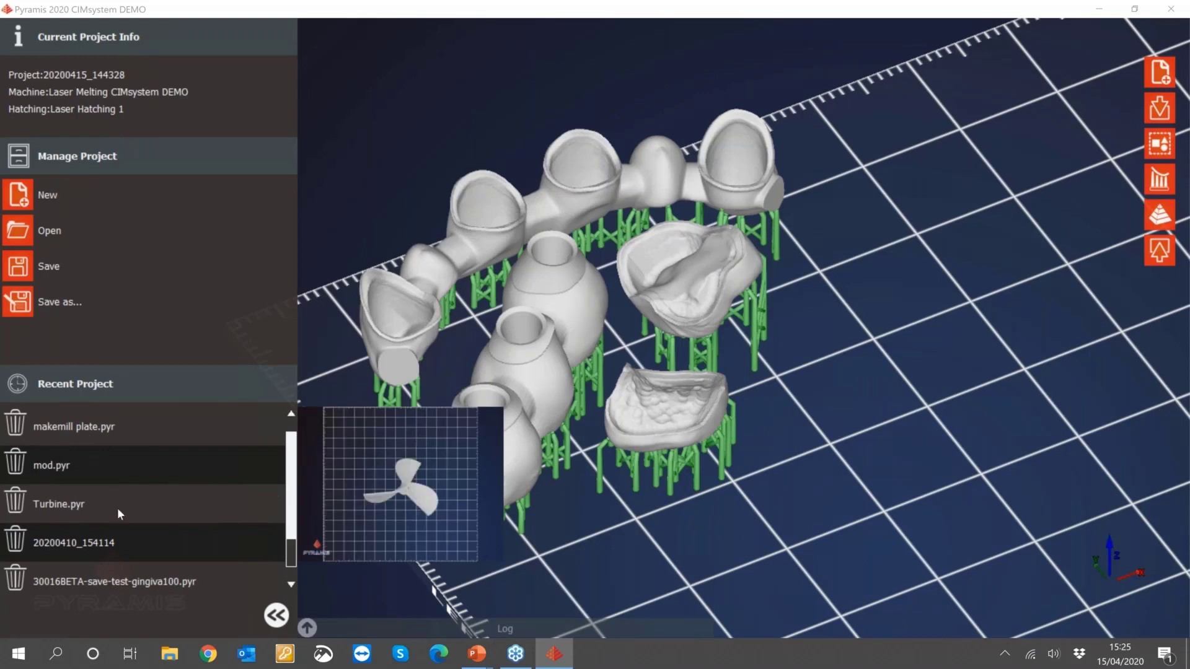
mouse_move(123, 555)
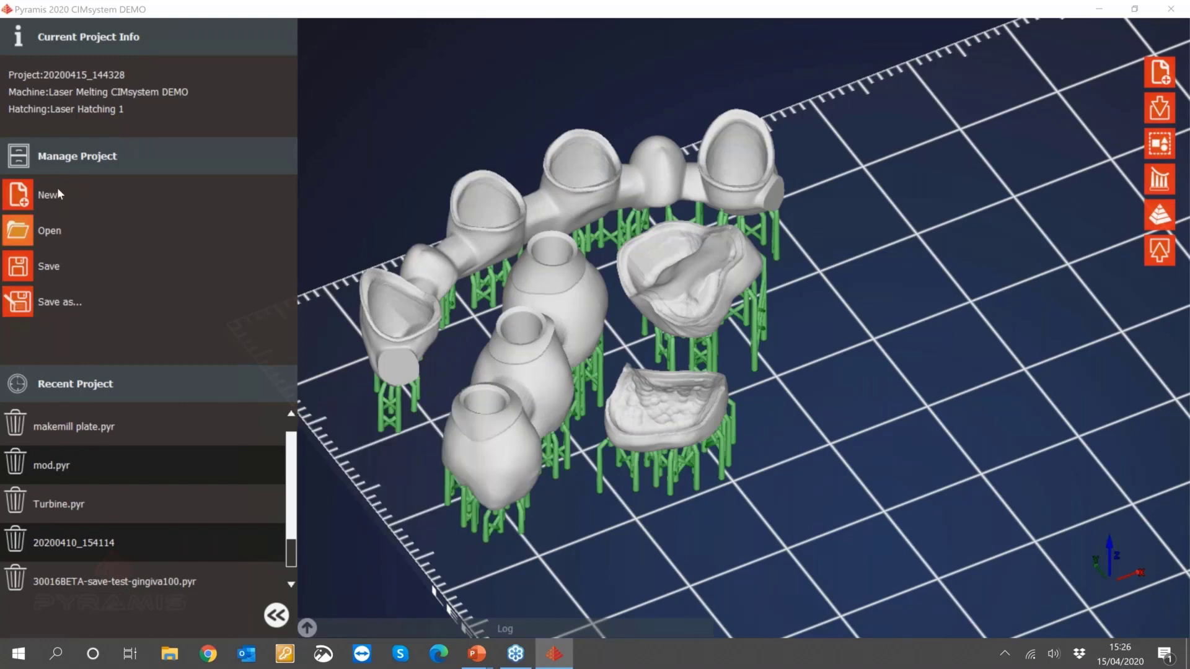
click(273, 617)
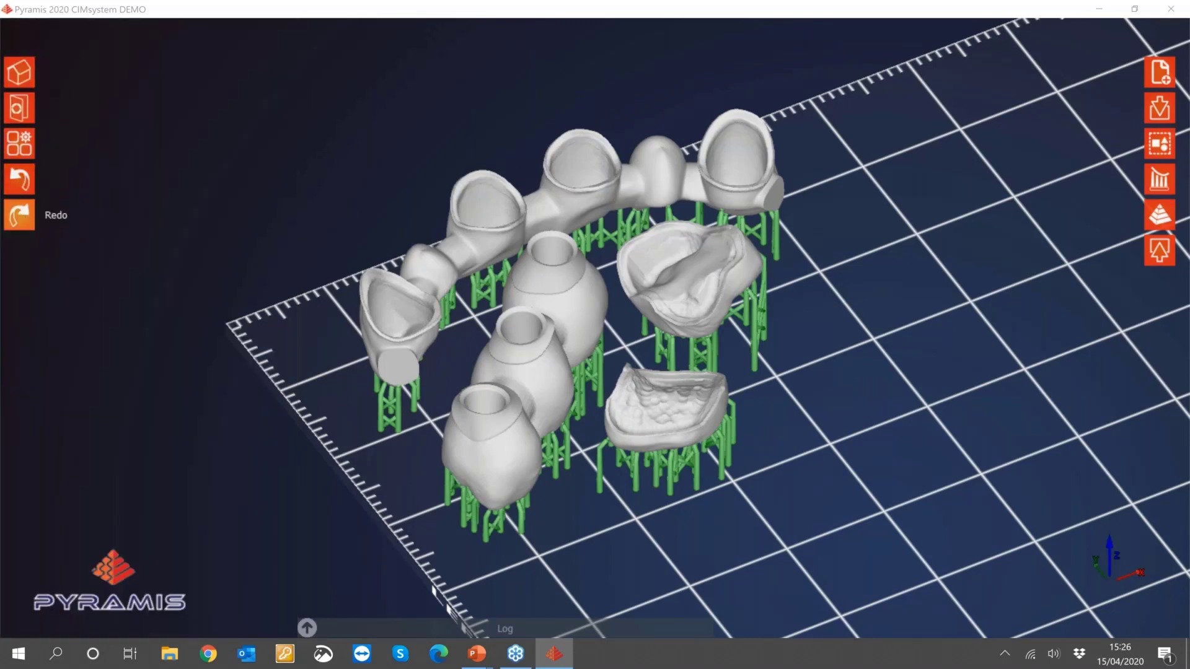
- Open the configuration and check the platform settings of the Laser Melting CIMsystem DEMO machine
click(25, 147)
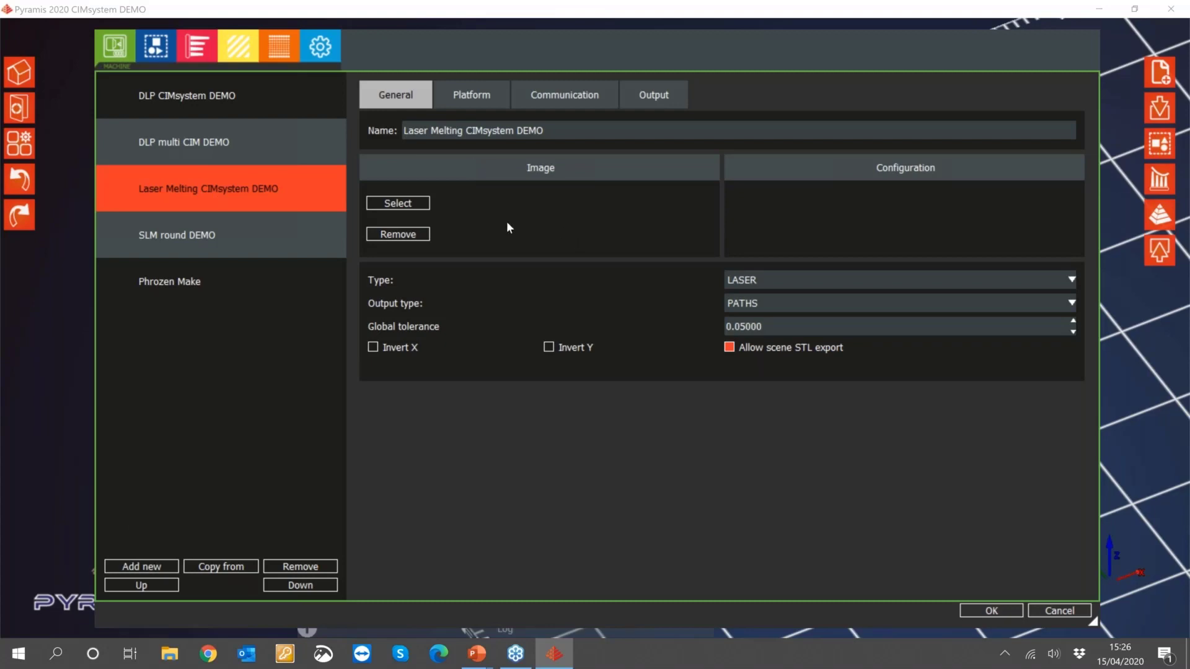
click(471, 95)
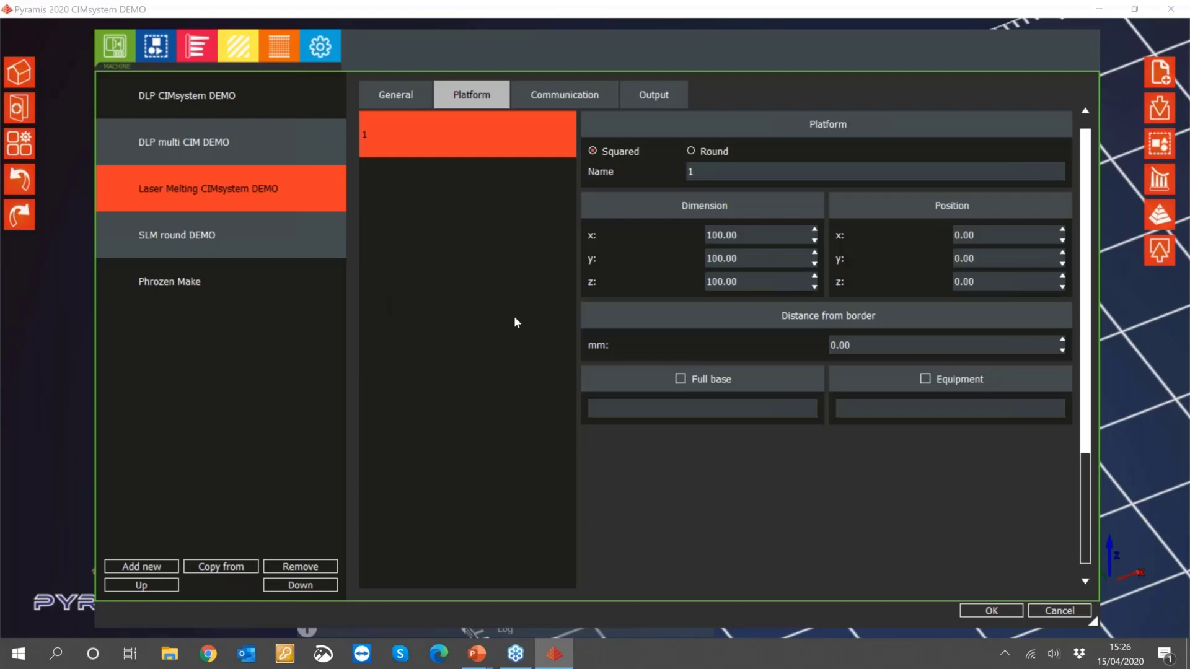
- Examine the platform, communication and output settings of the DLP CIMsystem DEMO machine
click(180, 96)
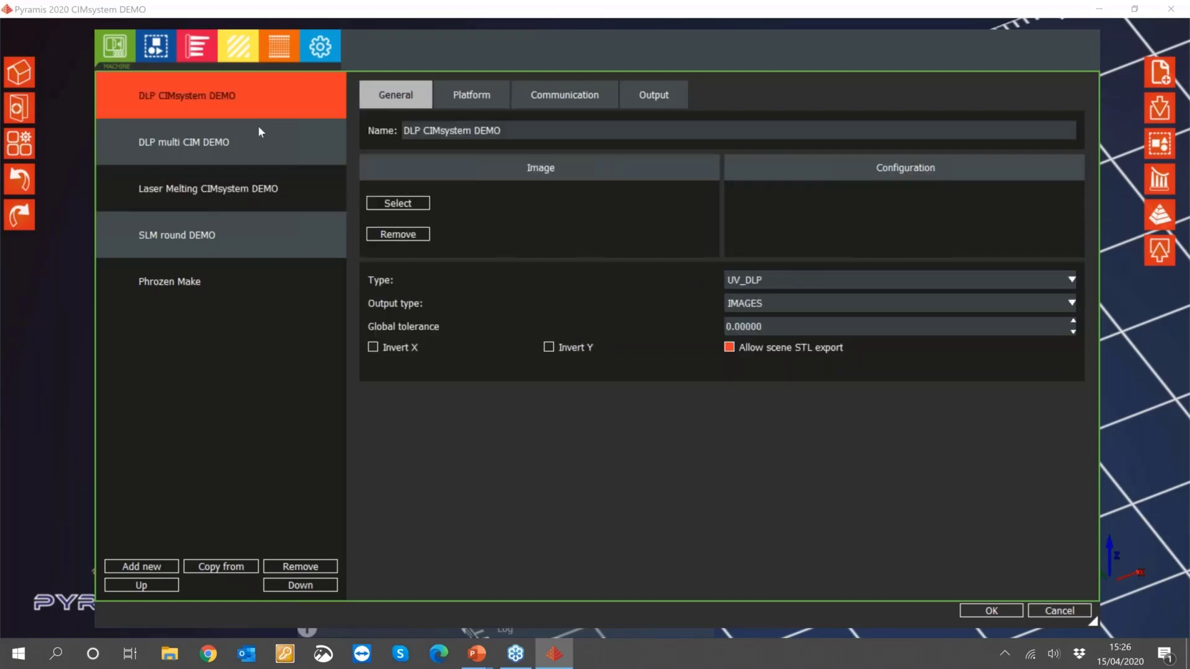
click(460, 99)
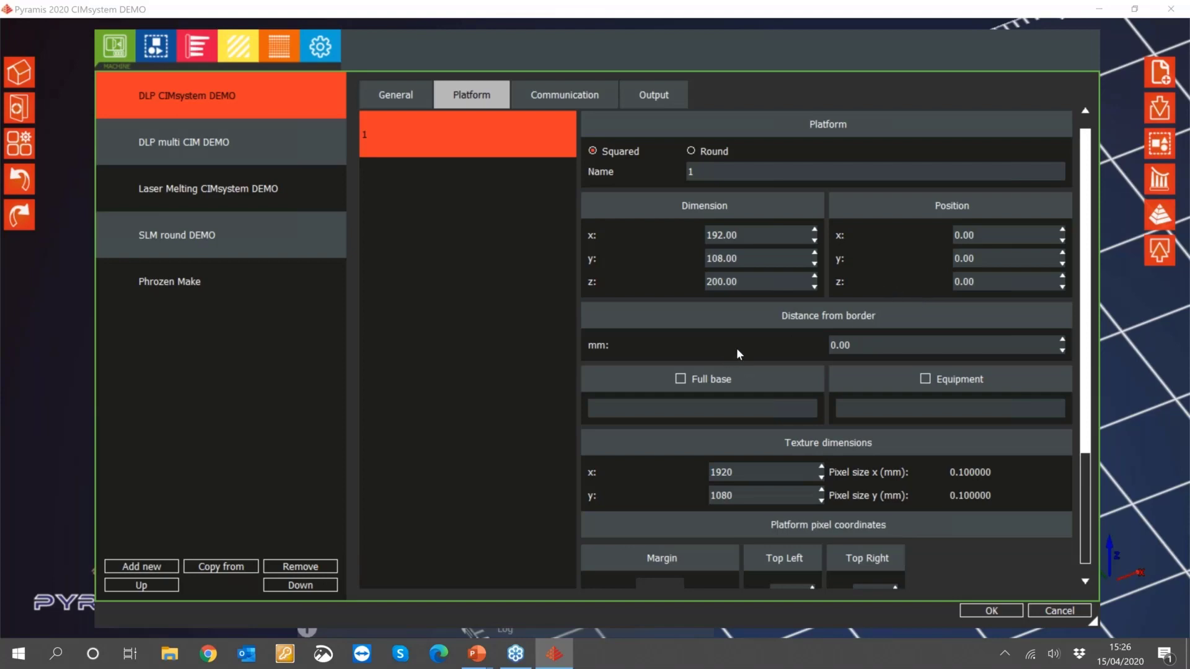
scroll(718, 346, down, 2)
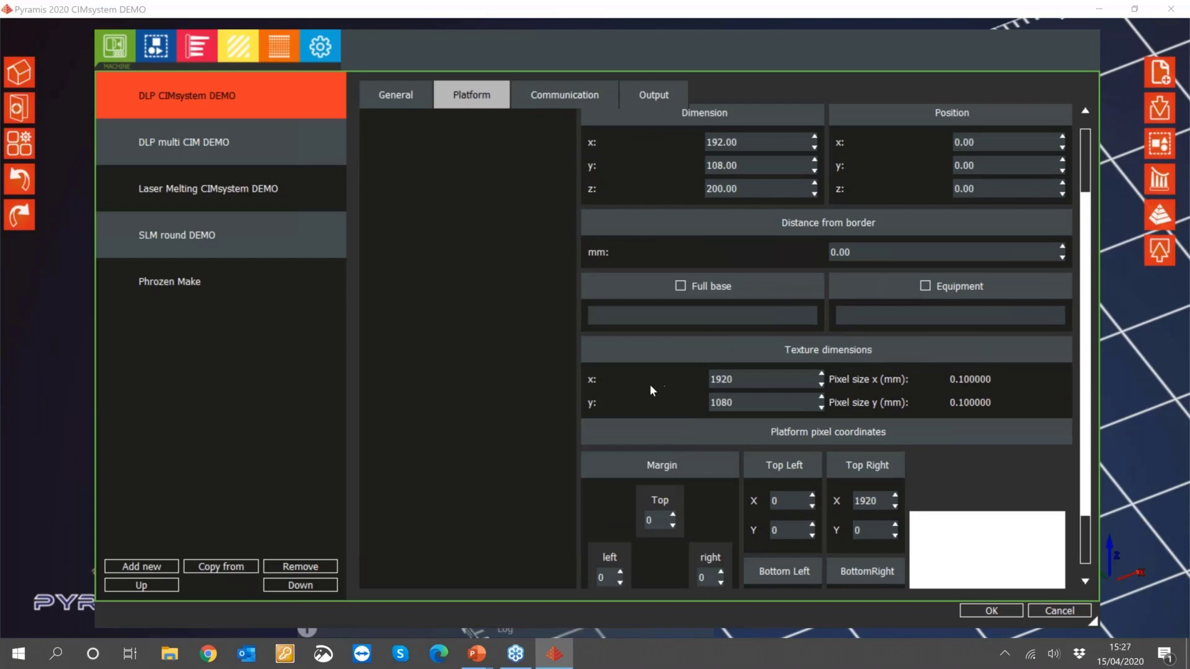
scroll(645, 375, down, 2)
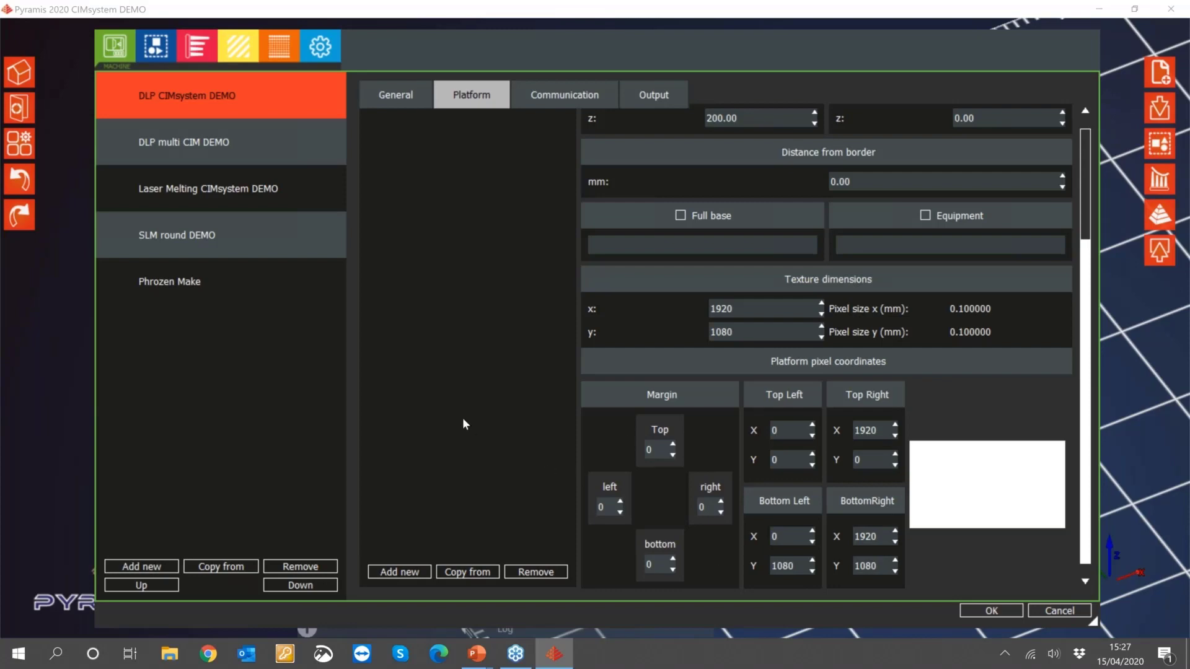
scroll(465, 419, up, 4)
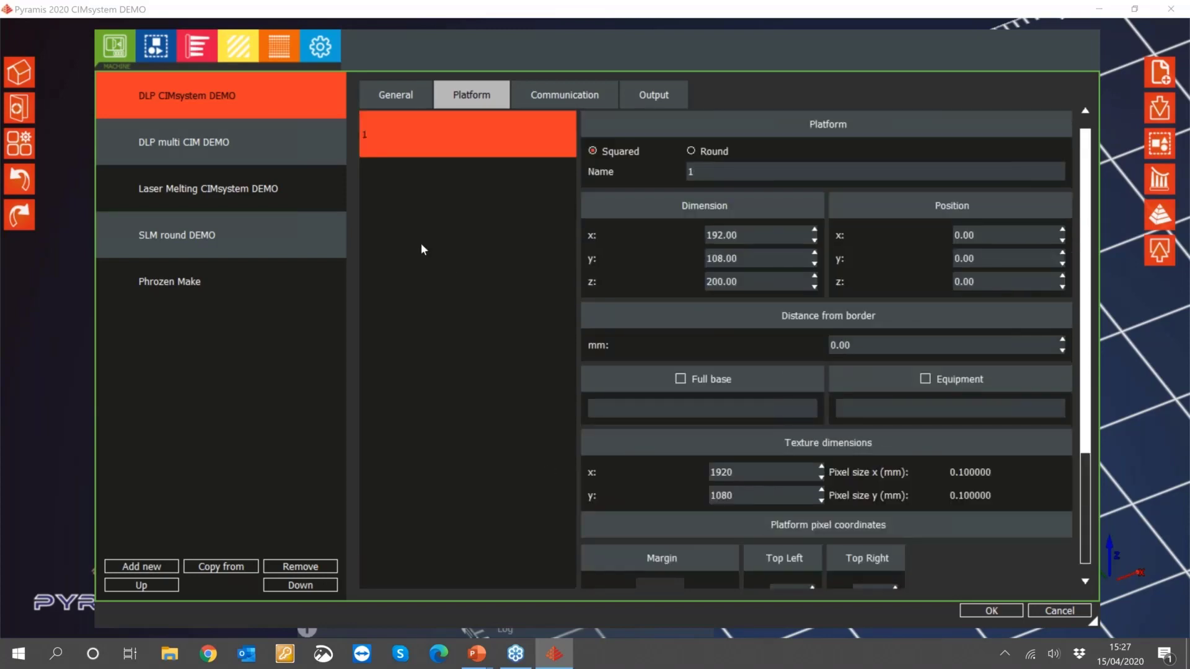
click(570, 94)
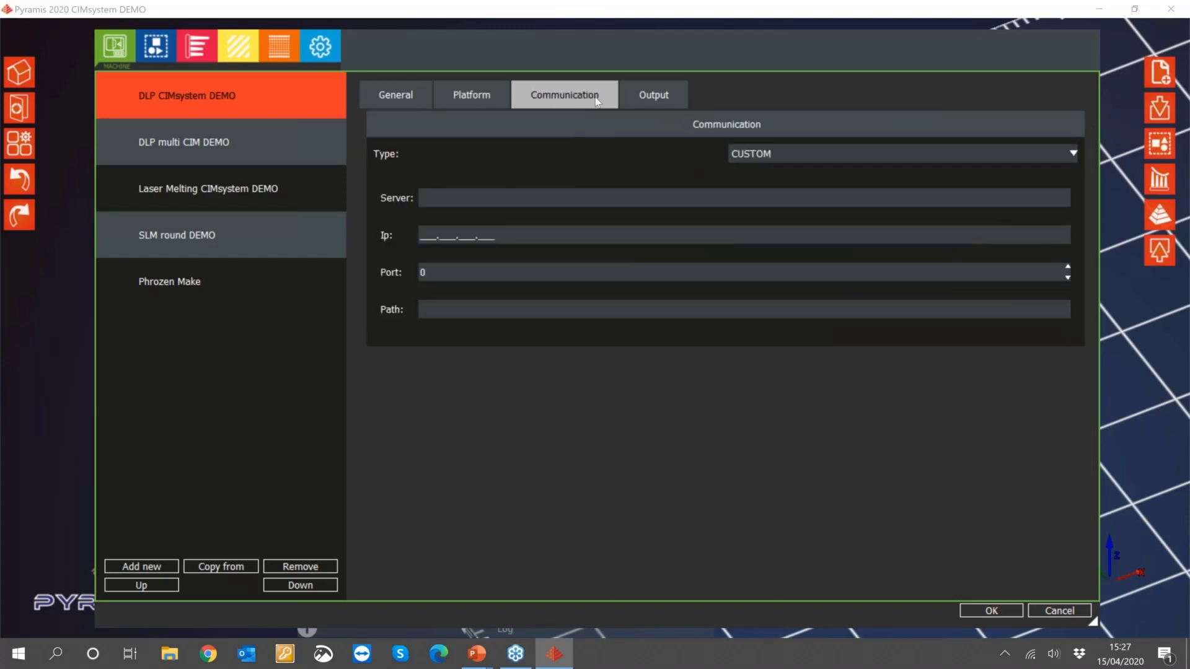
click(659, 98)
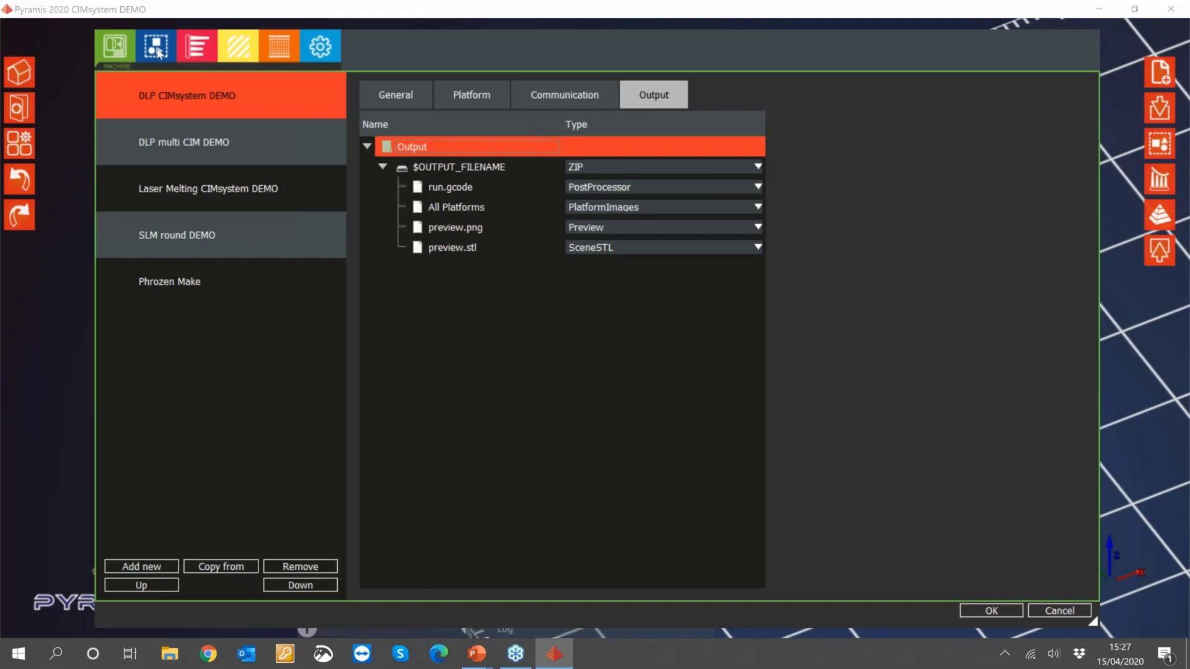
- Review the border and object distances of the Large nesting, Narrow nesting and Put on Platform presets
click(156, 48)
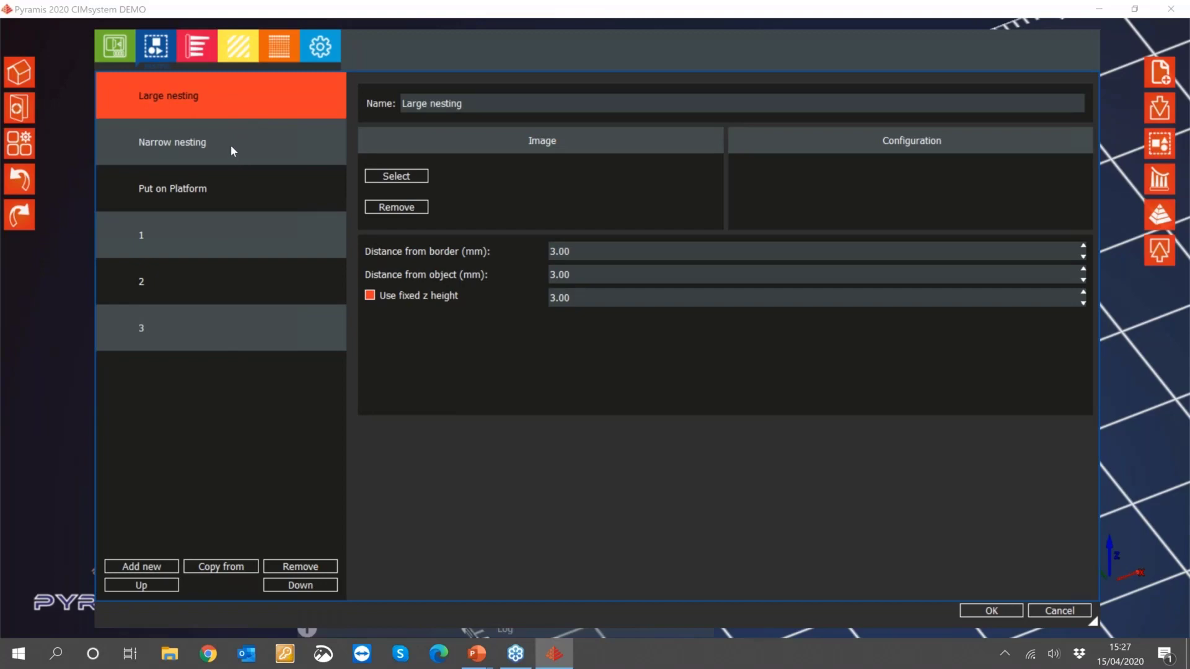
click(601, 251)
drag(537, 250, 533, 252)
drag(593, 275, 526, 278)
click(198, 141)
click(220, 189)
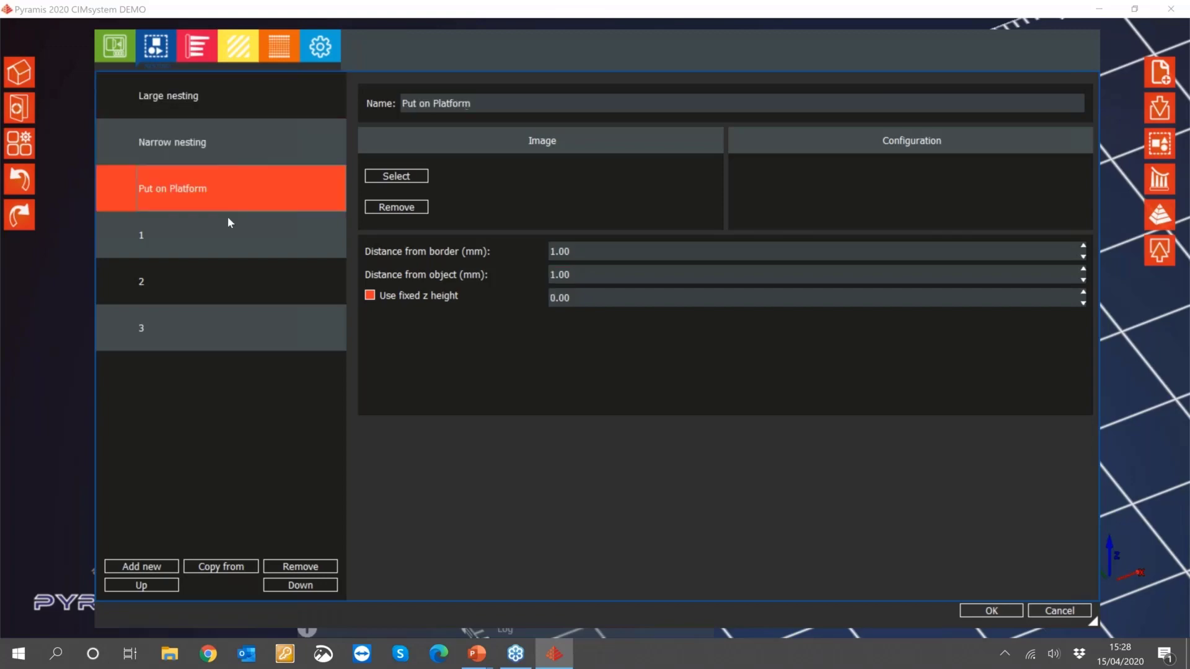
- Add two new nesting presets and select the first of them to view its distance settings
click(147, 568)
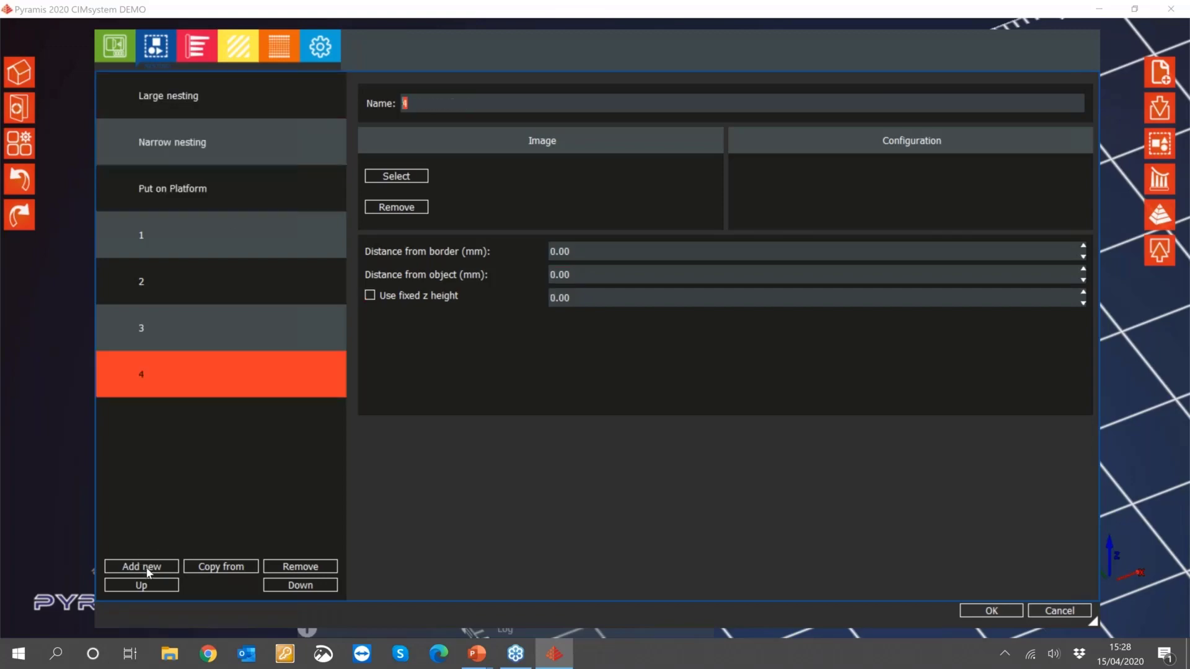
click(146, 568)
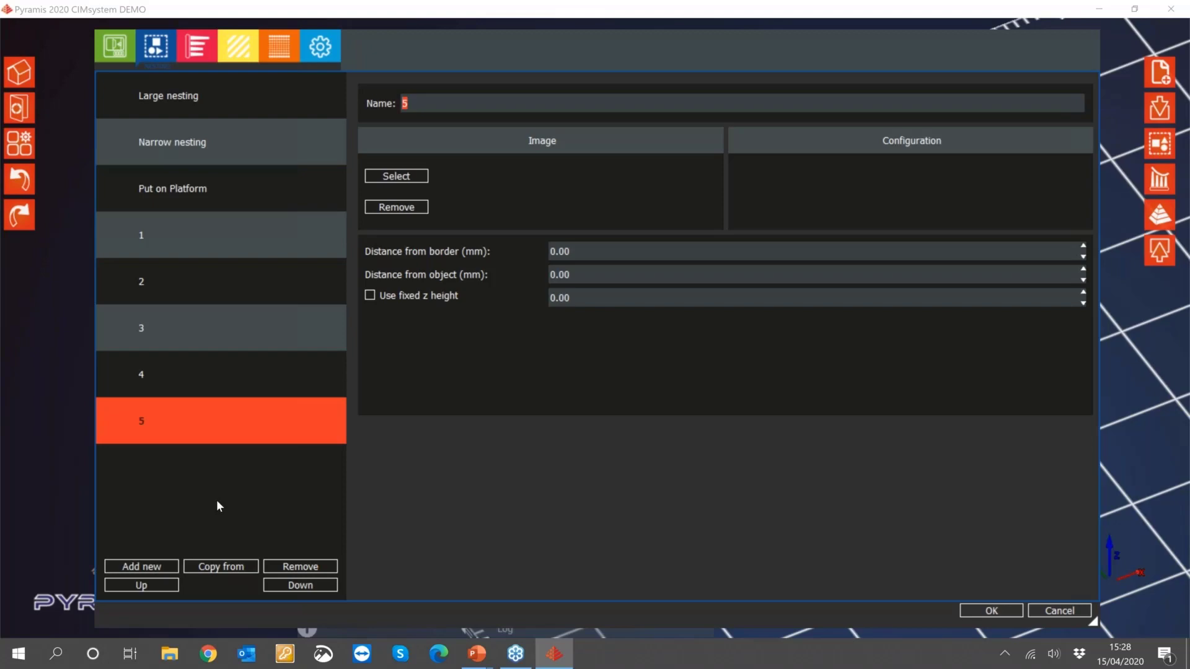
click(215, 375)
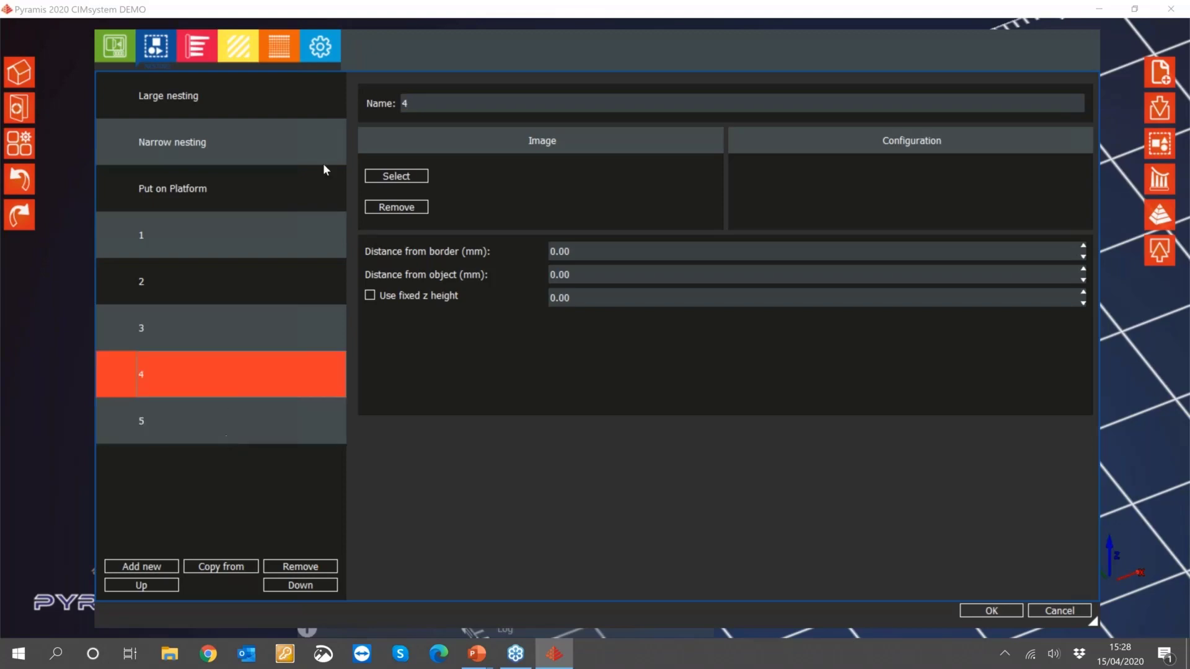
key(Tab)
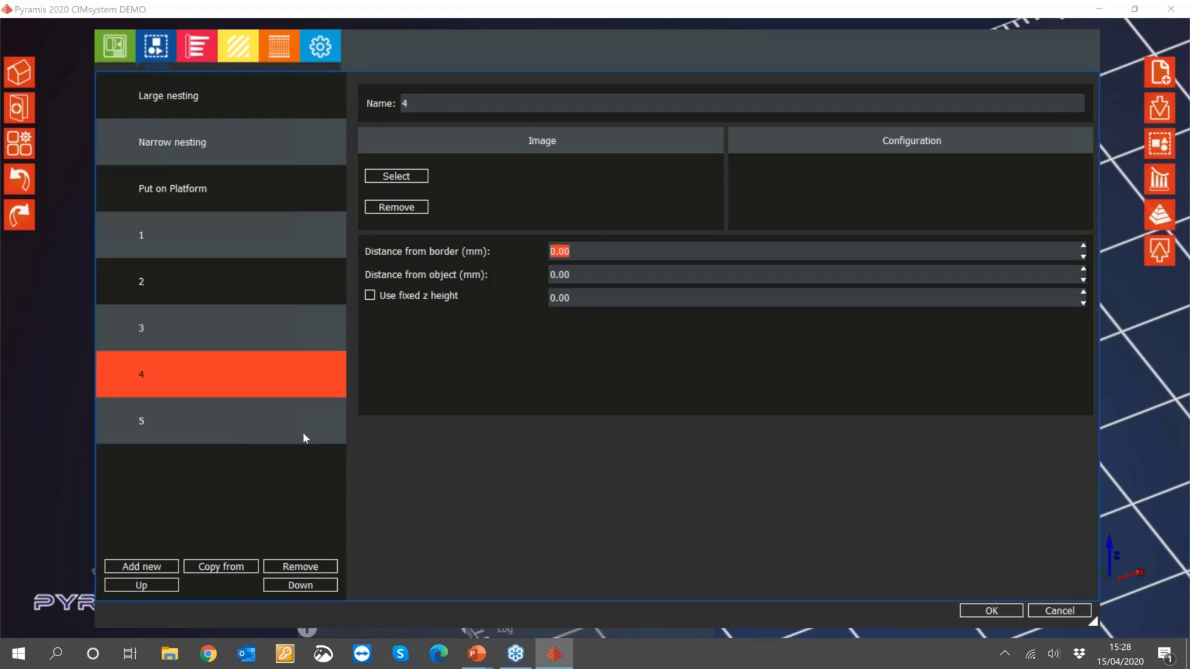
click(234, 493)
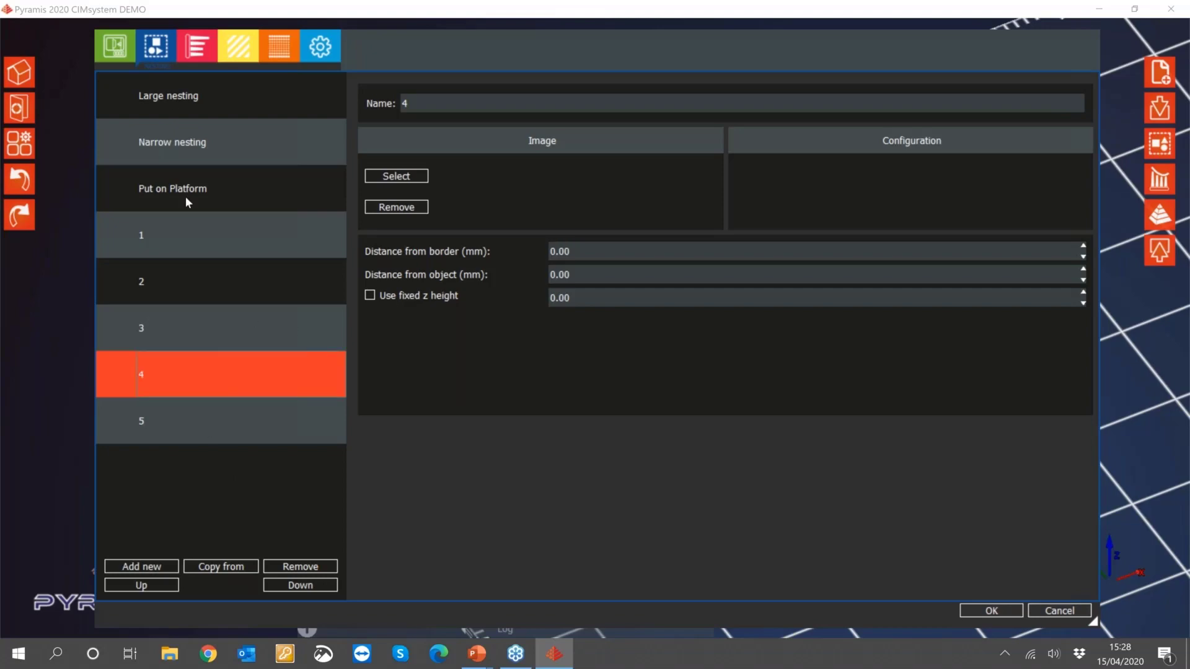
- Compare the Geometric and Object structure methods of the Laser Supports Structured preset, checking overhang and density, and leave Object structure selected
click(198, 49)
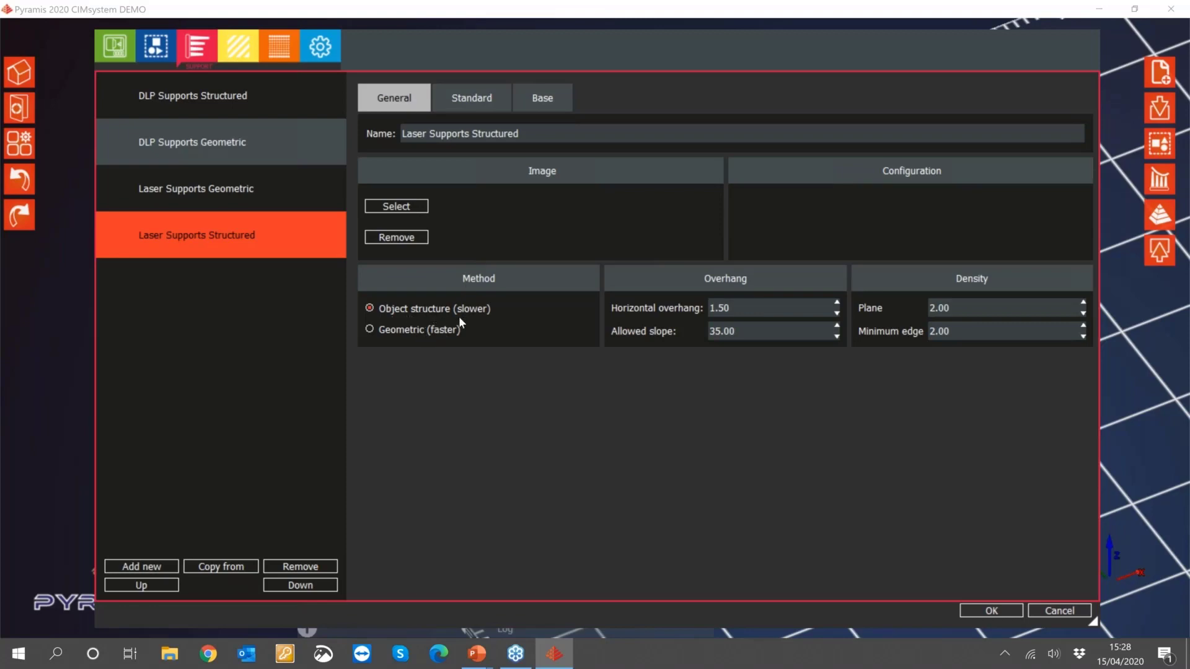
drag(745, 308, 702, 458)
click(755, 332)
click(399, 331)
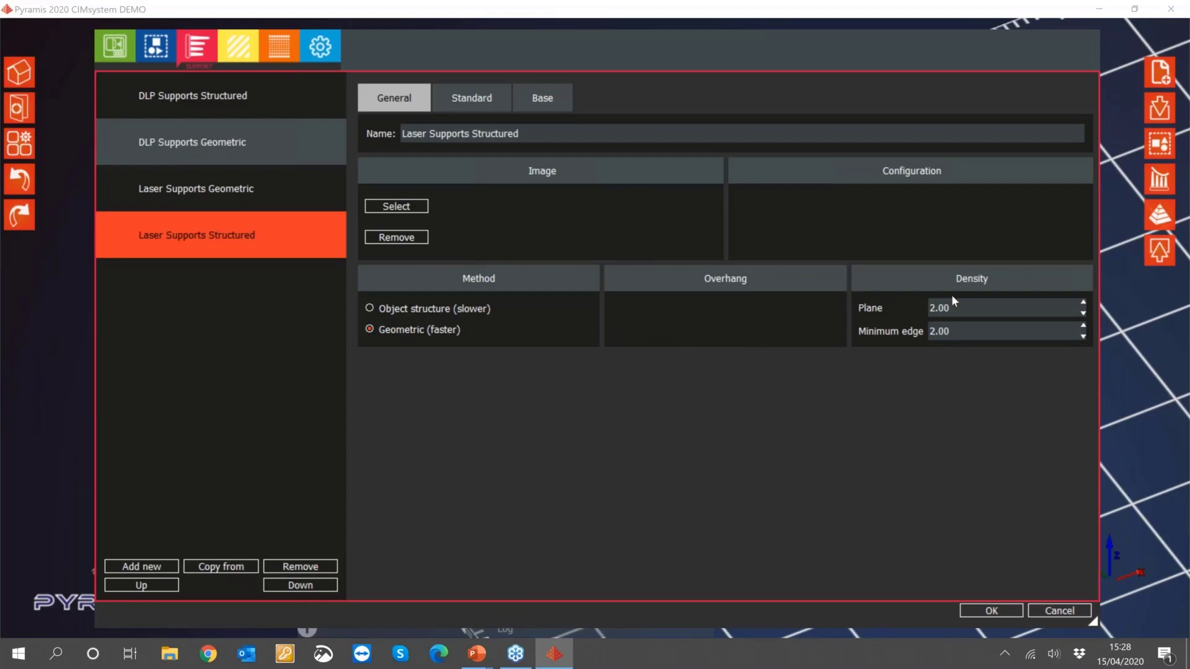
drag(974, 309, 883, 305)
click(967, 329)
click(434, 309)
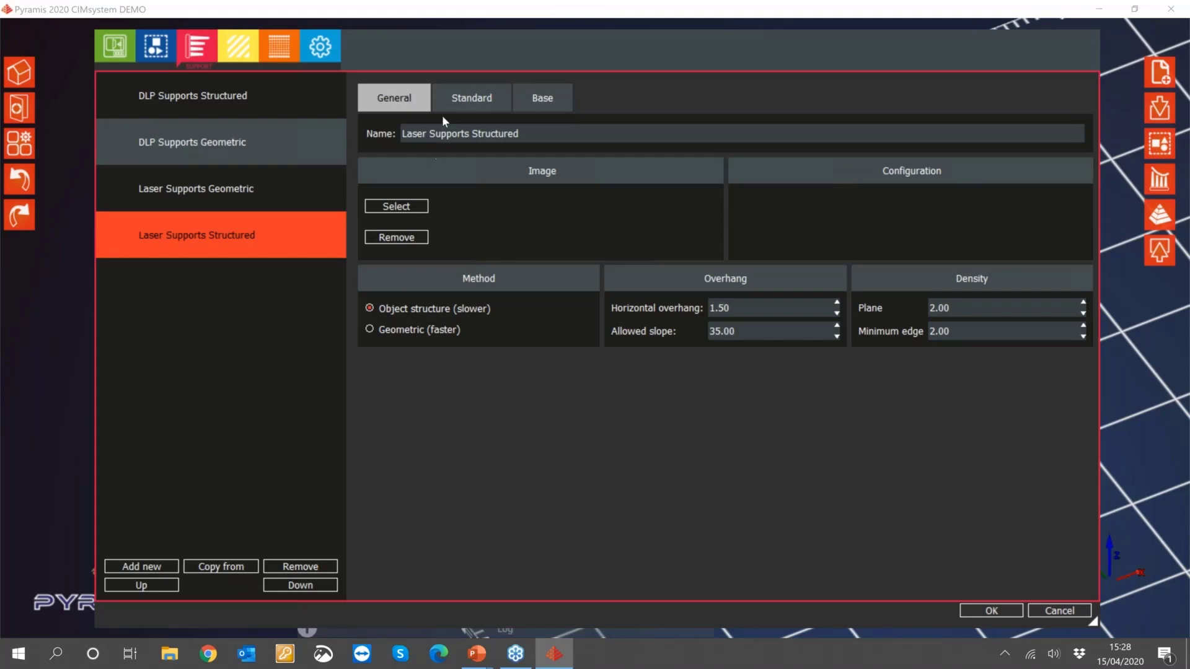
- Review the Laser Supports Structured pin settings for minimum points, overhang area, plane and minimum edge
click(472, 103)
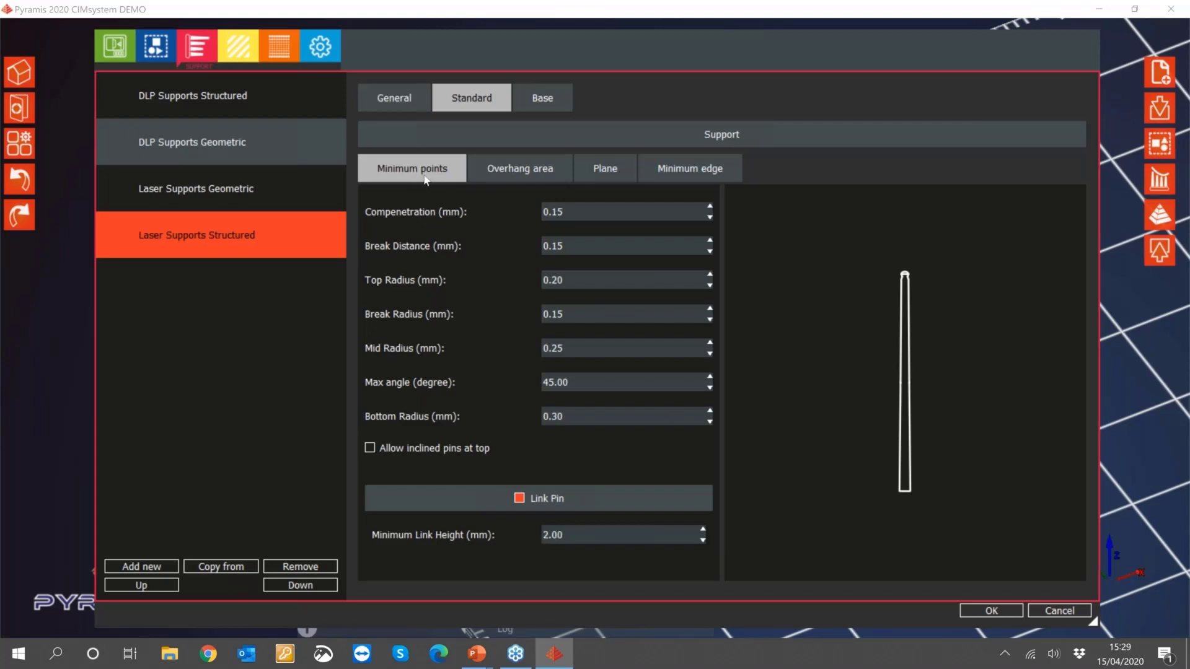
click(518, 175)
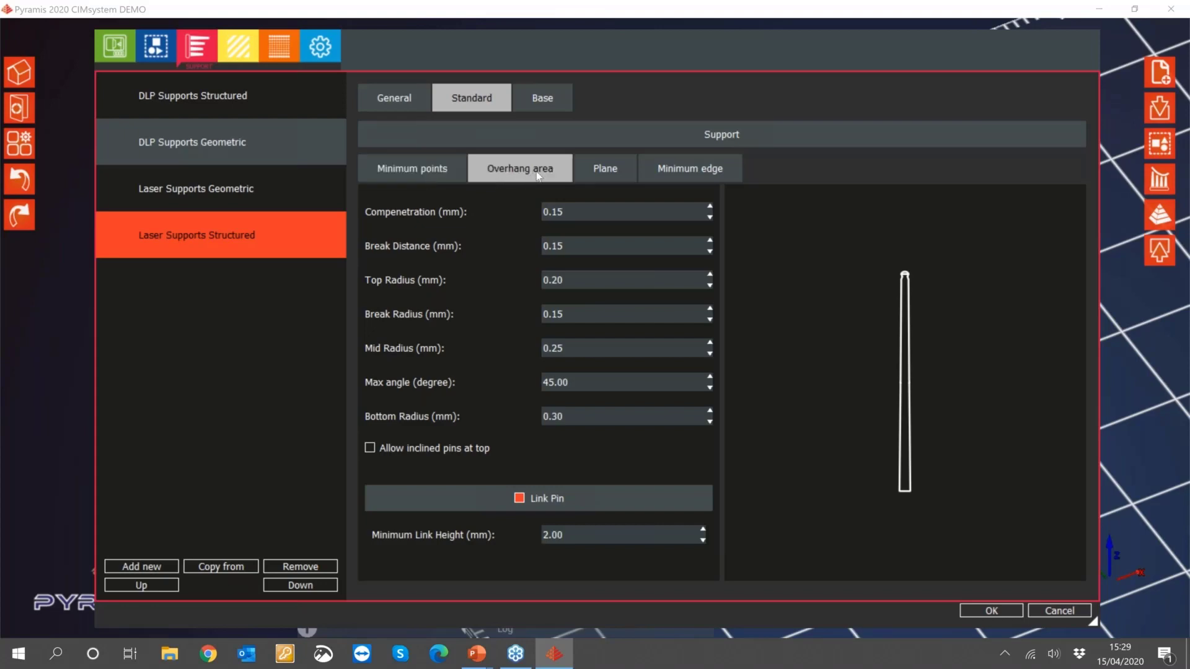
click(611, 171)
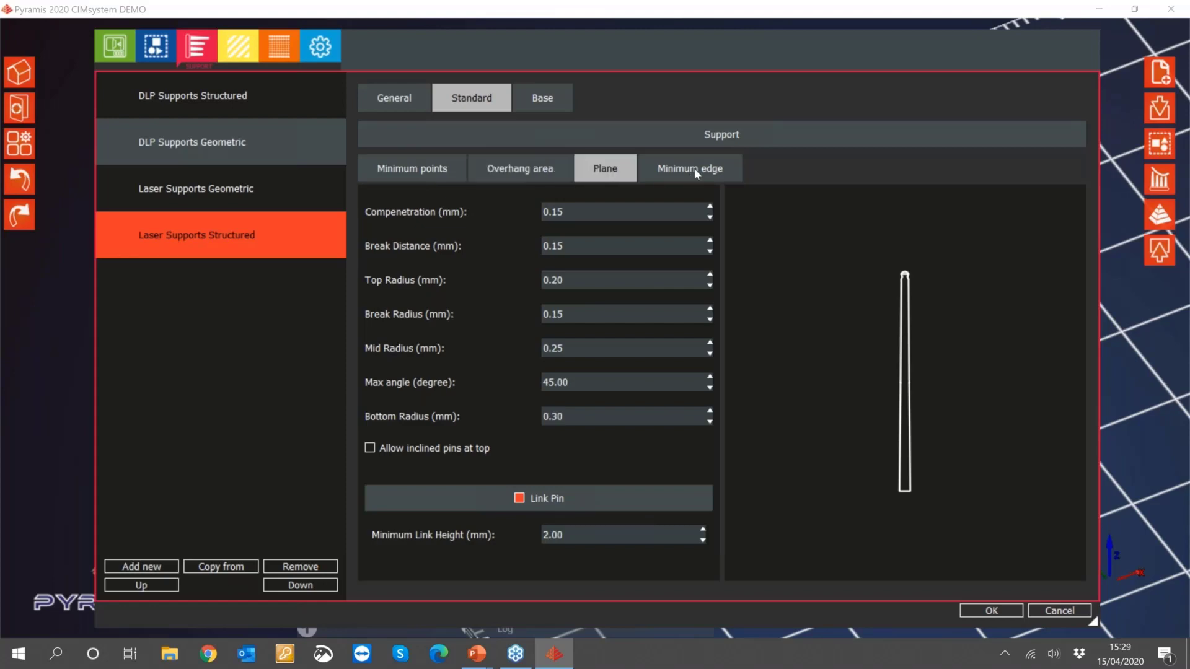
click(695, 171)
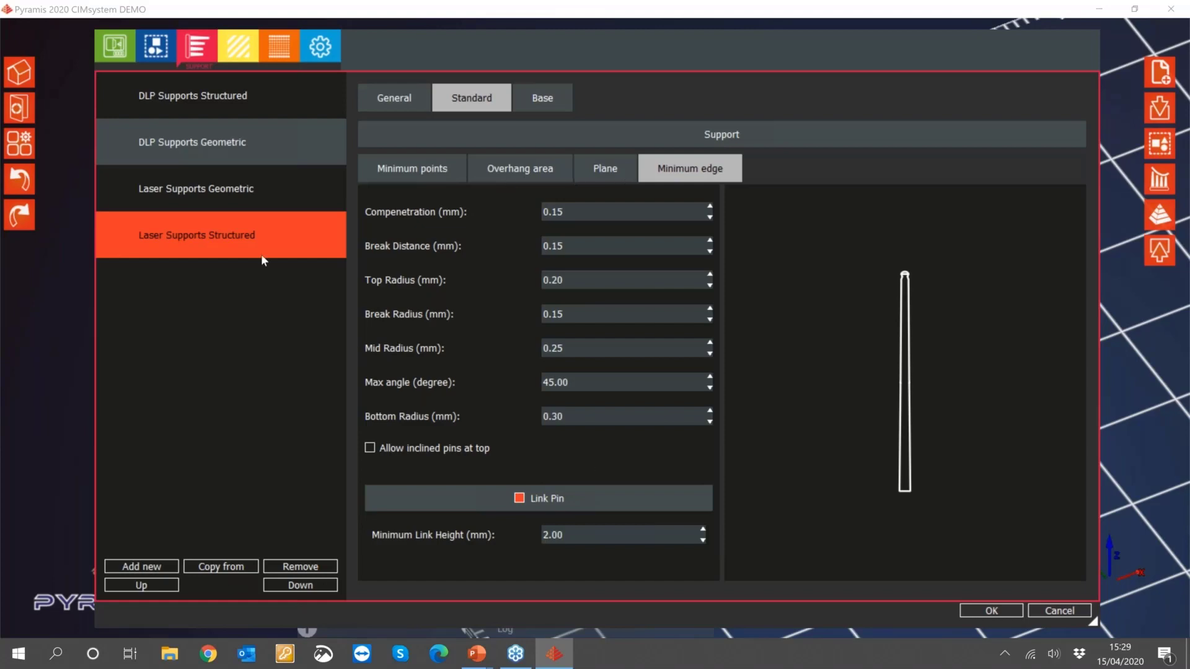
- Turn on the support base of Laser Supports Structured to view its parameters, and turn it off again
click(547, 101)
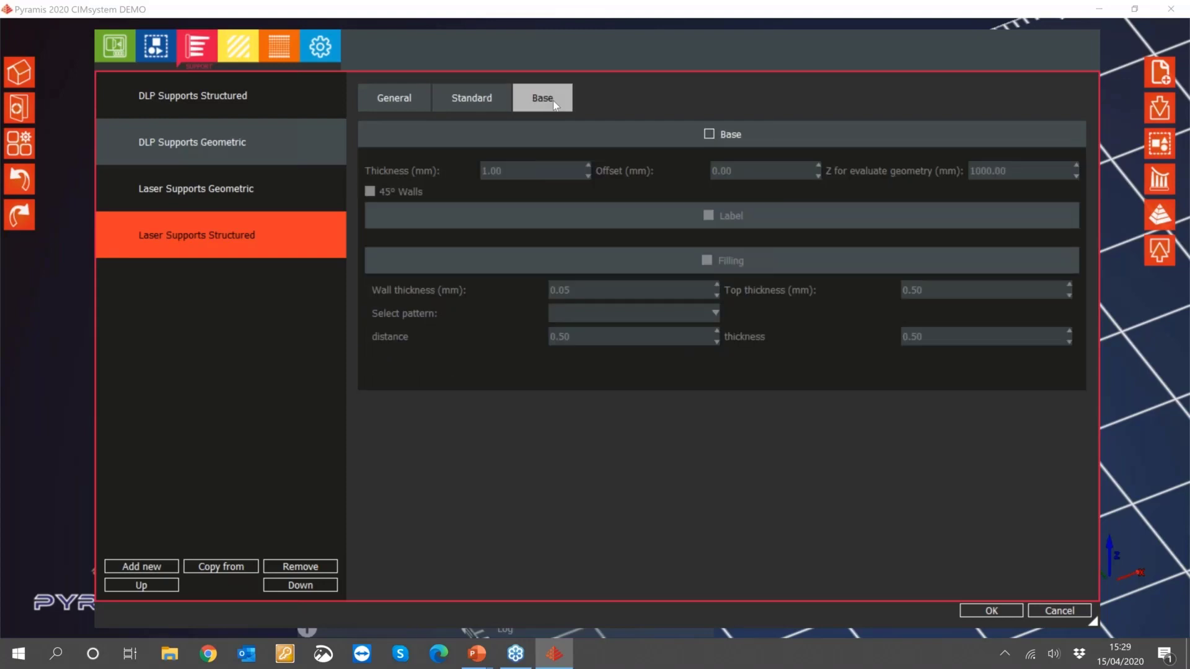
click(709, 135)
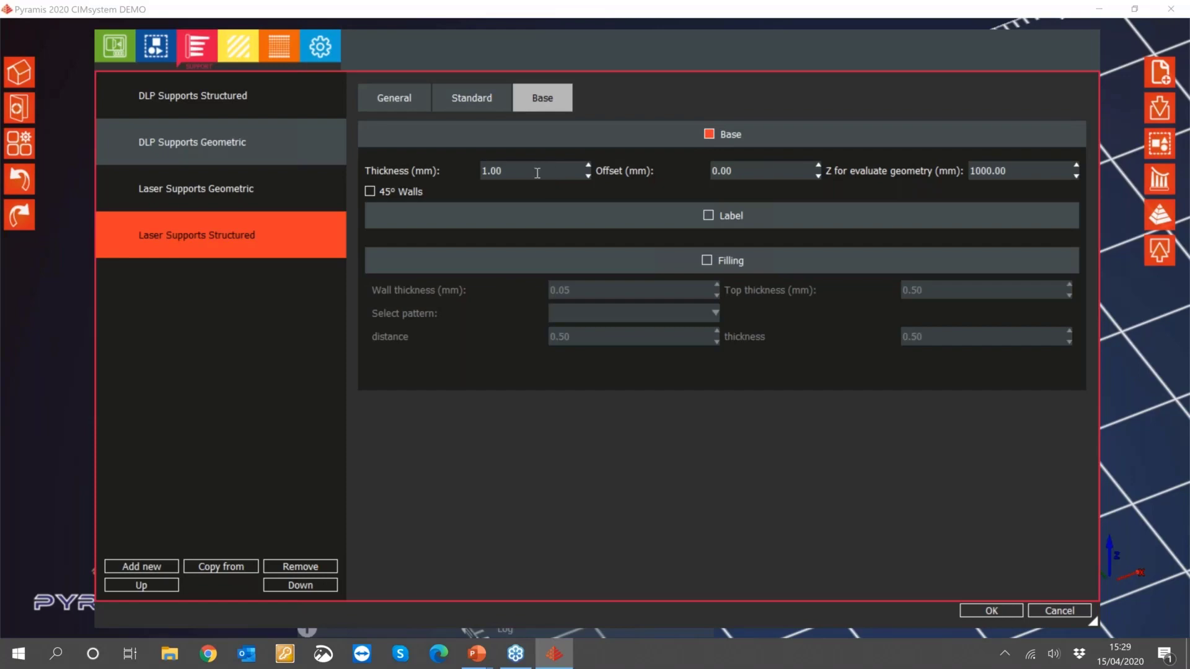
click(709, 134)
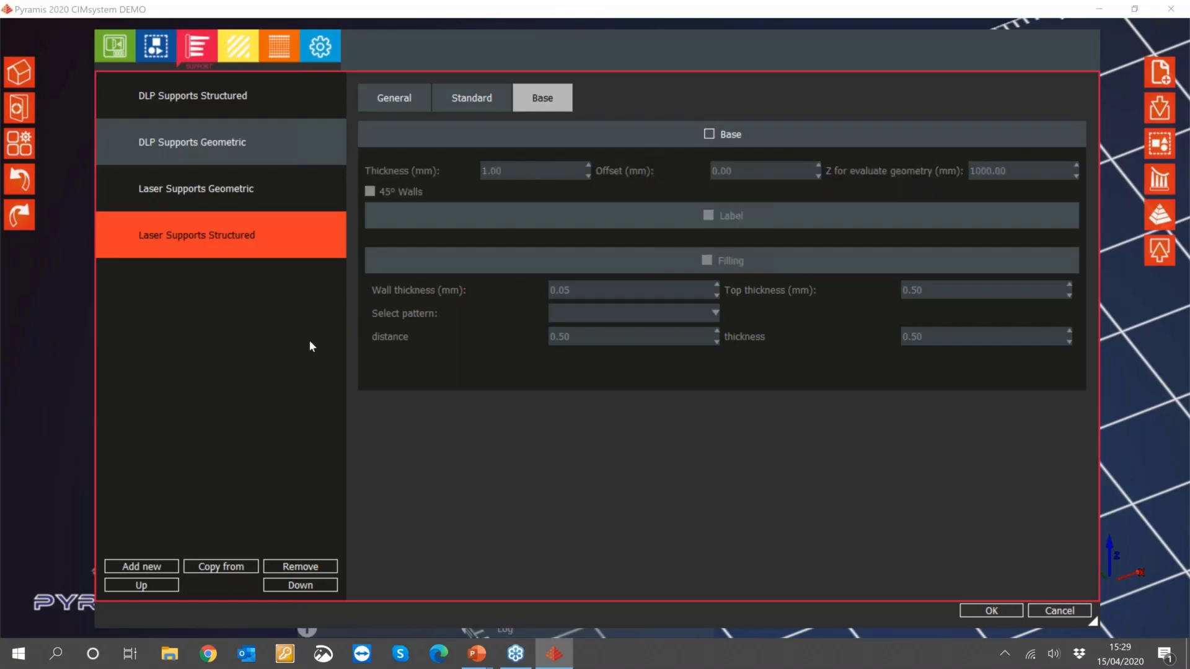
- Open the resin settings and compare the 100µm, 50µm and 25µm profiles of DLP Proto Resin
click(241, 48)
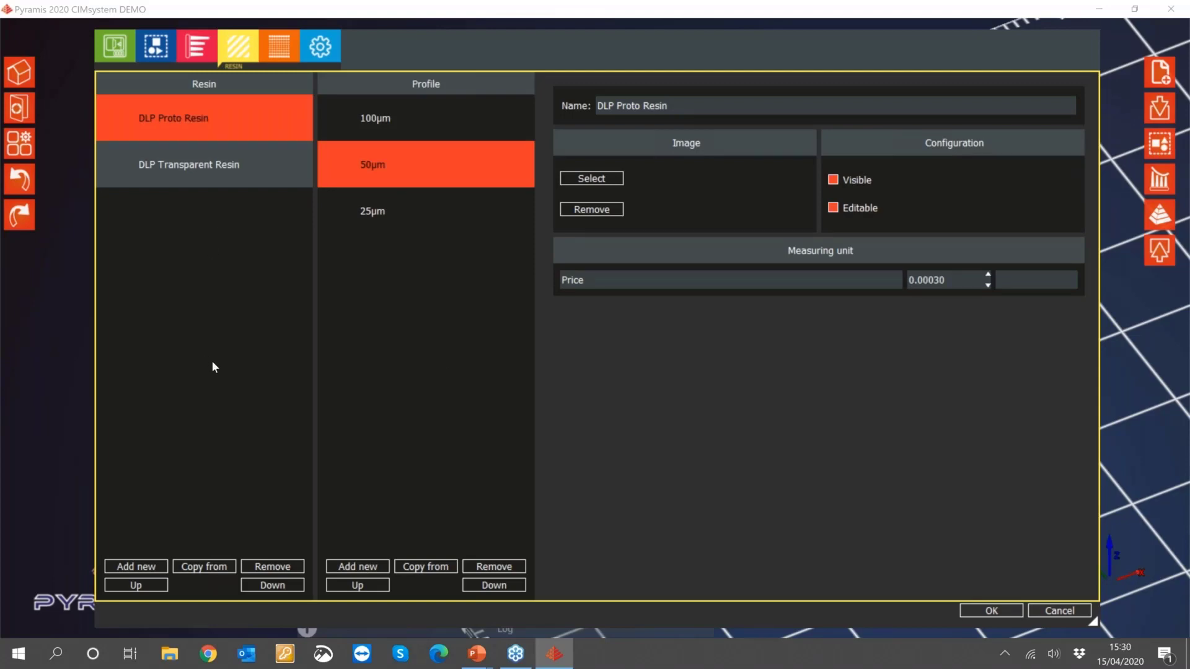
click(186, 119)
click(374, 118)
click(409, 166)
click(406, 214)
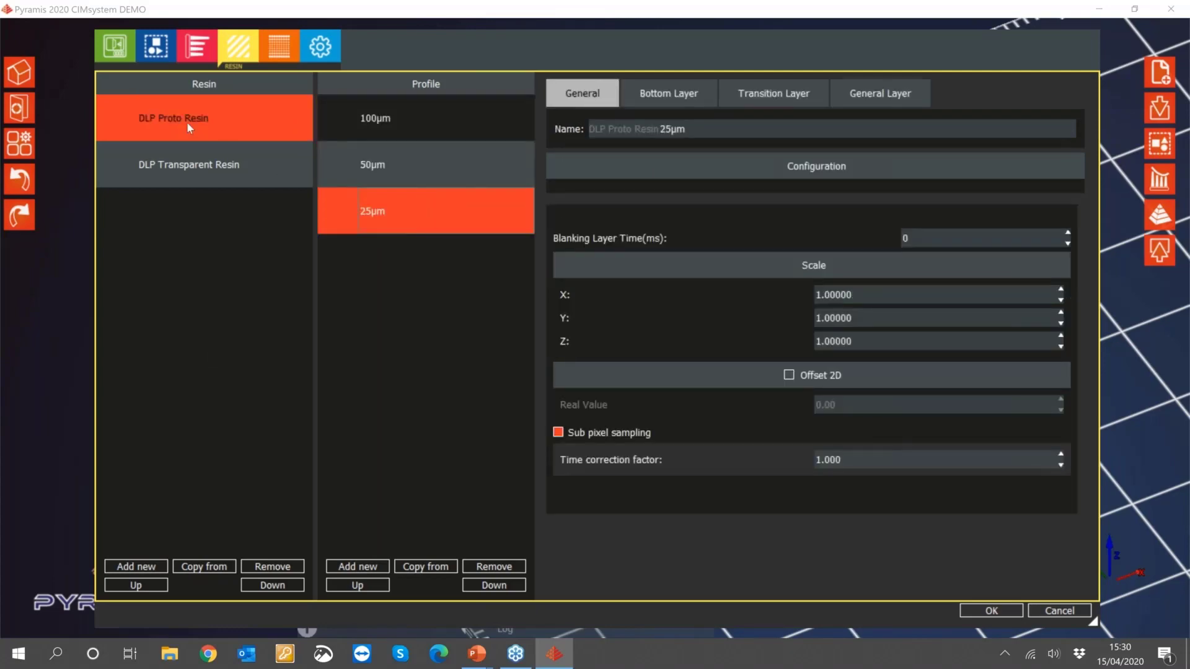
click(380, 118)
click(400, 157)
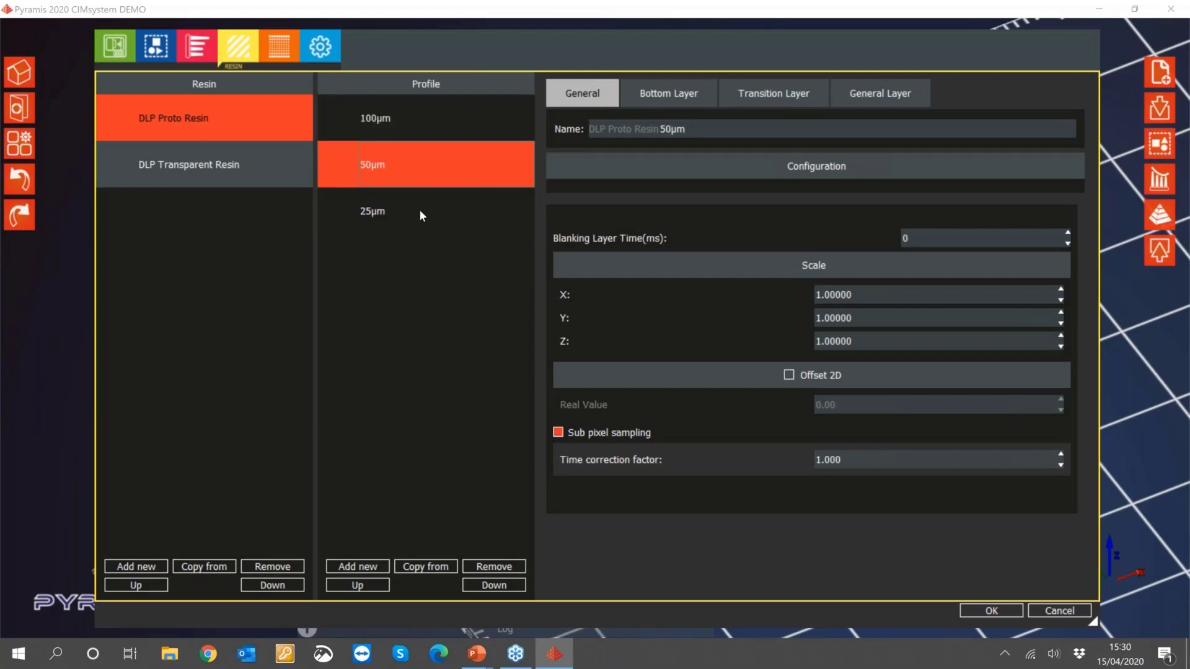
- Check the 25µm profile and DLP Transparent Resin, and open the 100µm profile of DLP Proto Resin
click(420, 214)
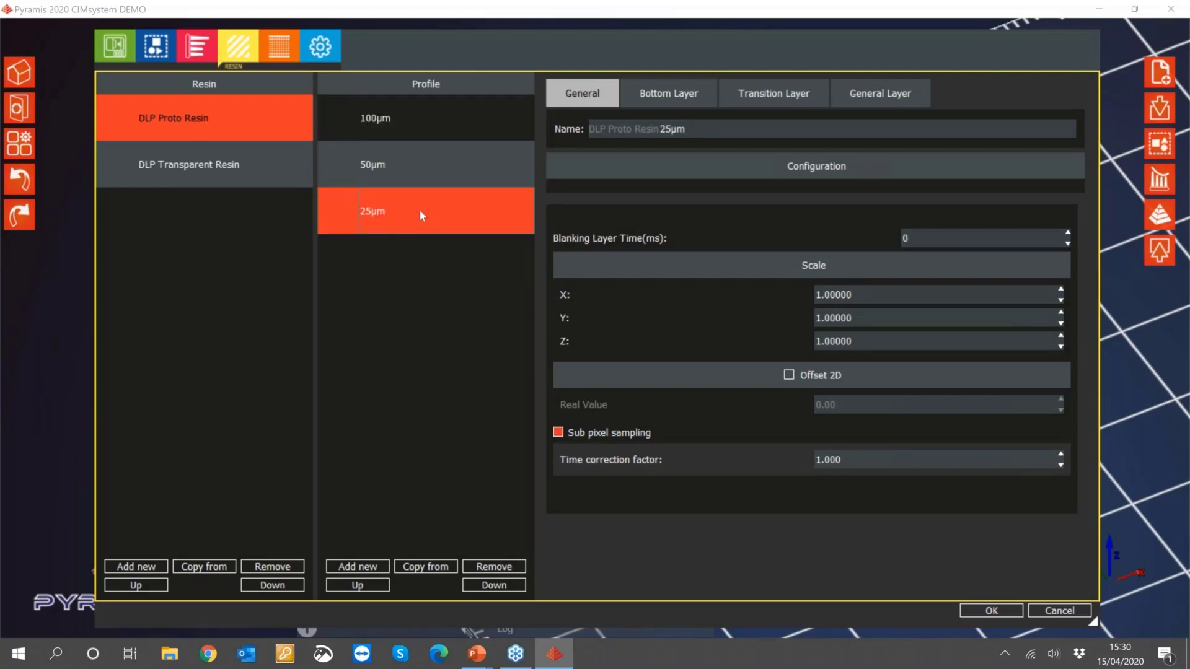
click(186, 168)
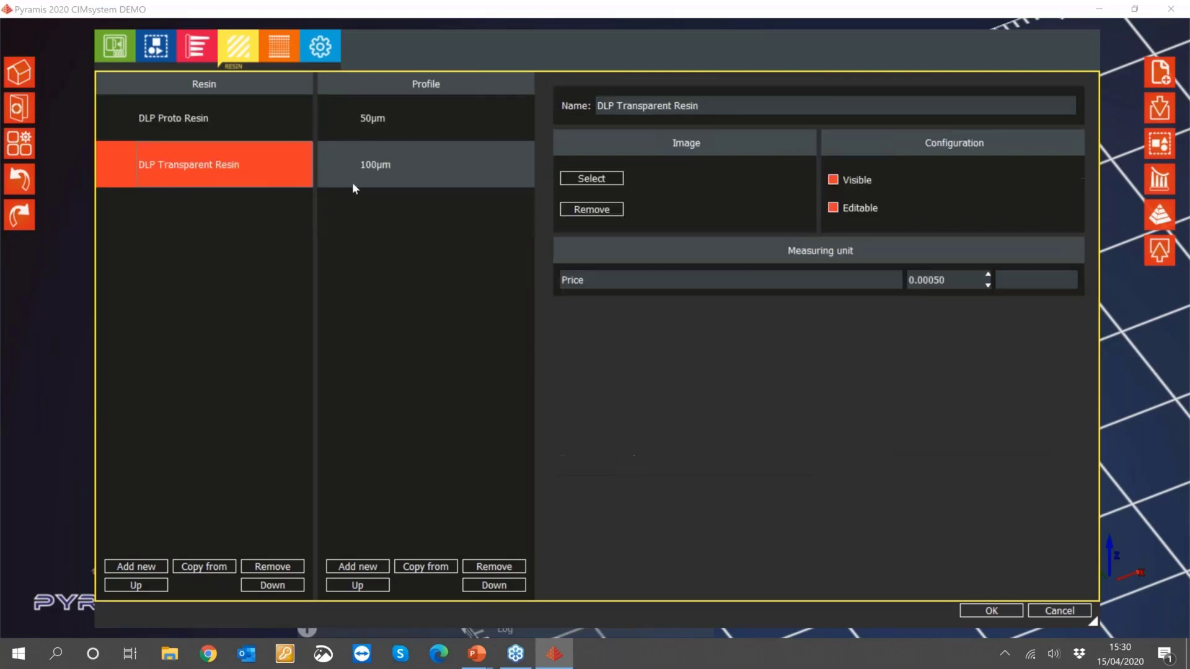
click(224, 125)
click(396, 117)
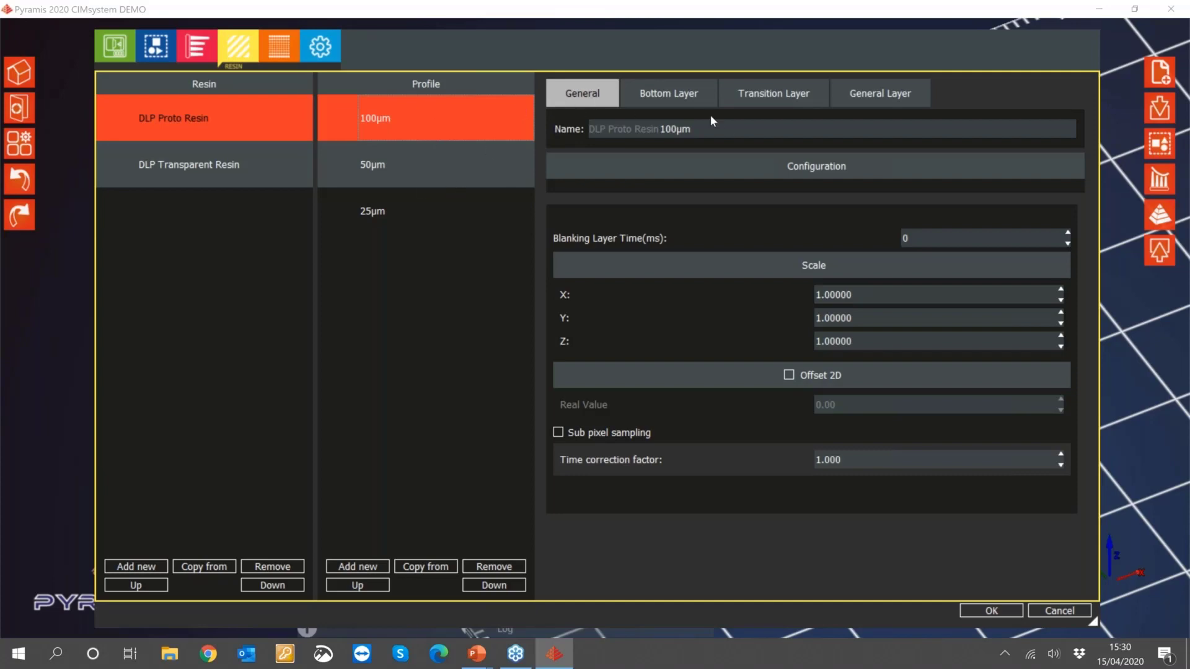
- Review the X, Y and Z scale values of the 100µm profile of DLP Proto Resin
click(886, 295)
click(892, 323)
click(875, 340)
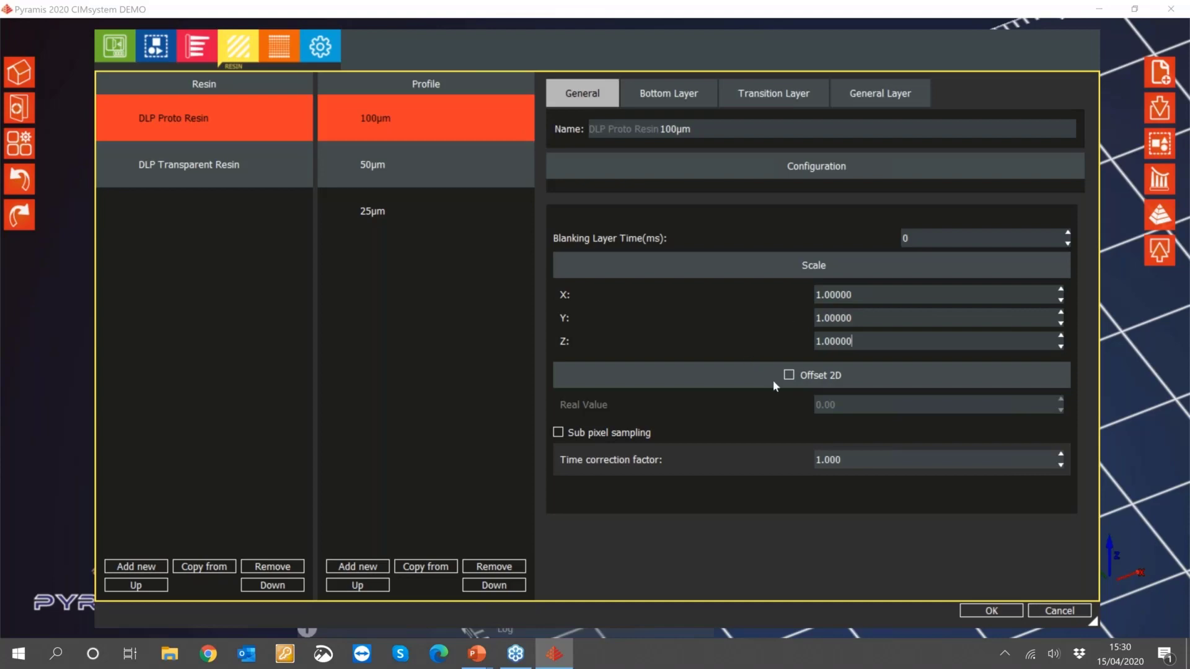
click(884, 293)
click(871, 318)
- Examine the bottom, transition and general layer parameters of the 100µm profile
click(673, 92)
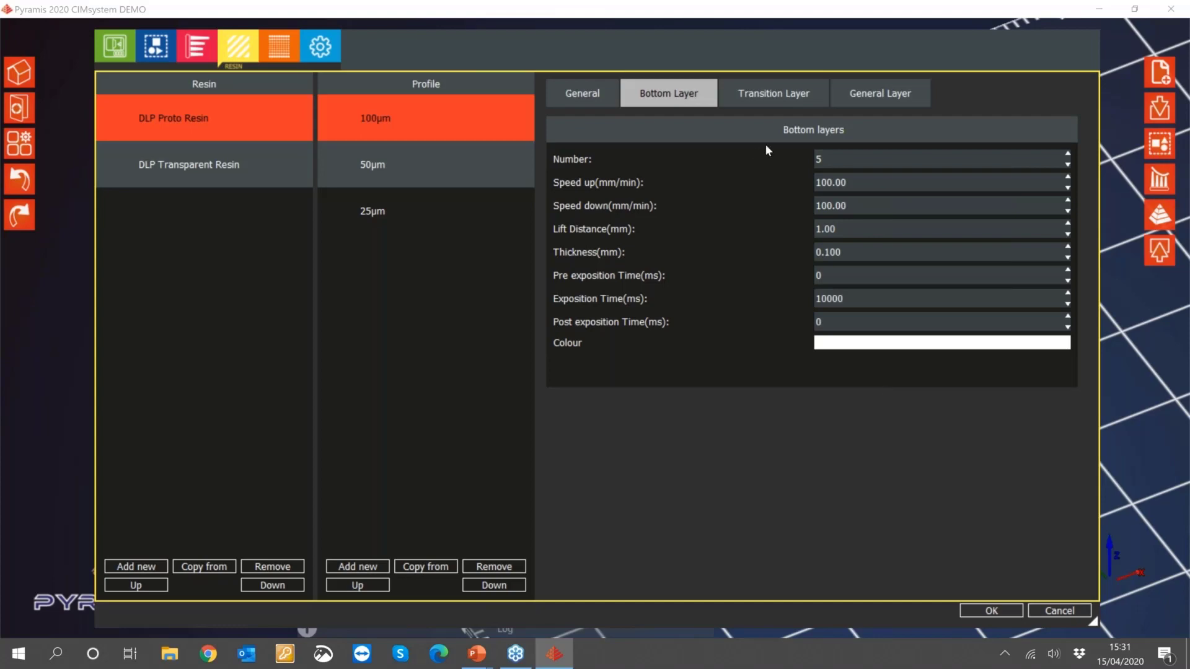
click(793, 95)
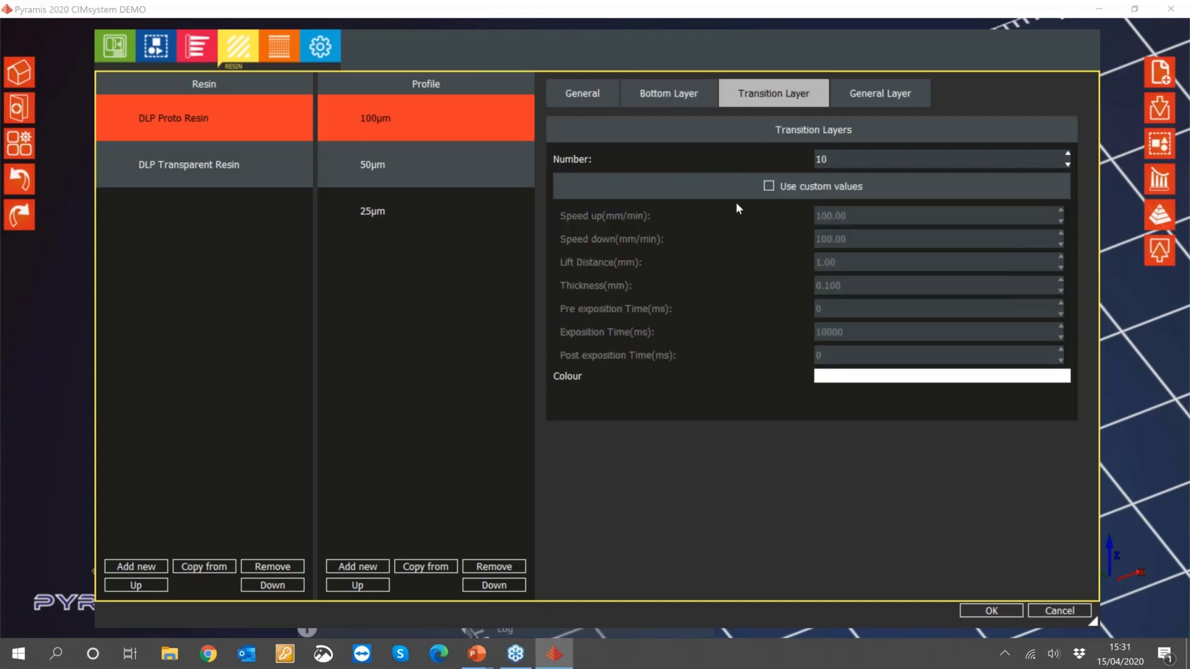
click(882, 101)
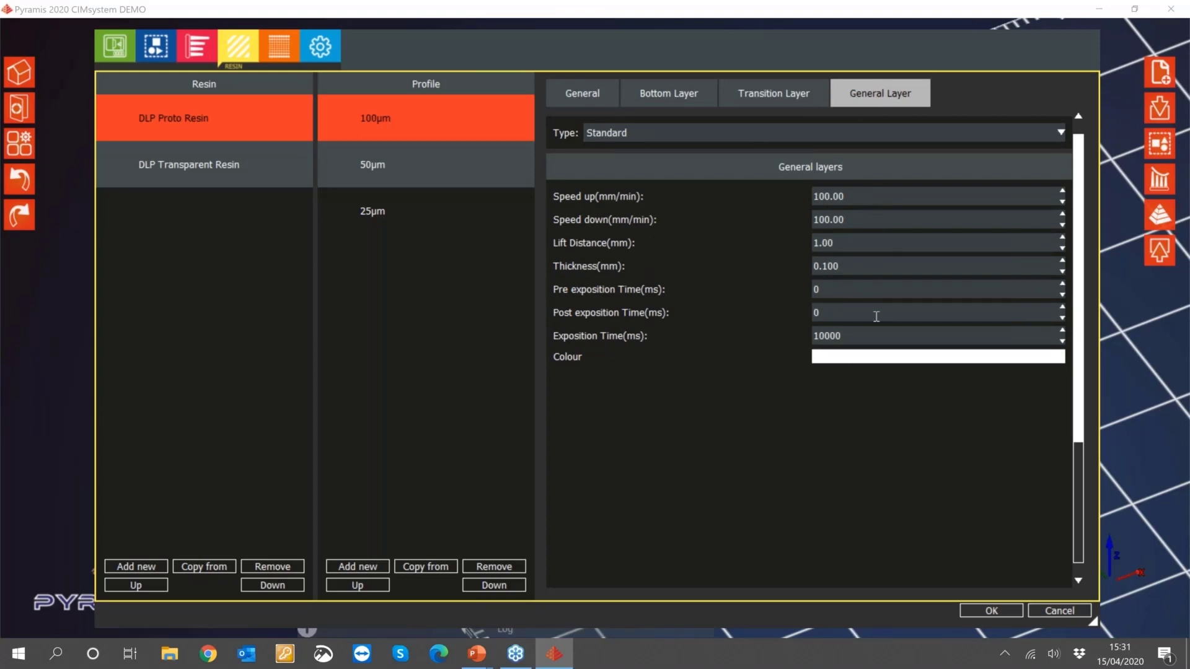
- Switch the general layer type to Advanced to view its exposure parameters, and set it back to Standard
click(740, 132)
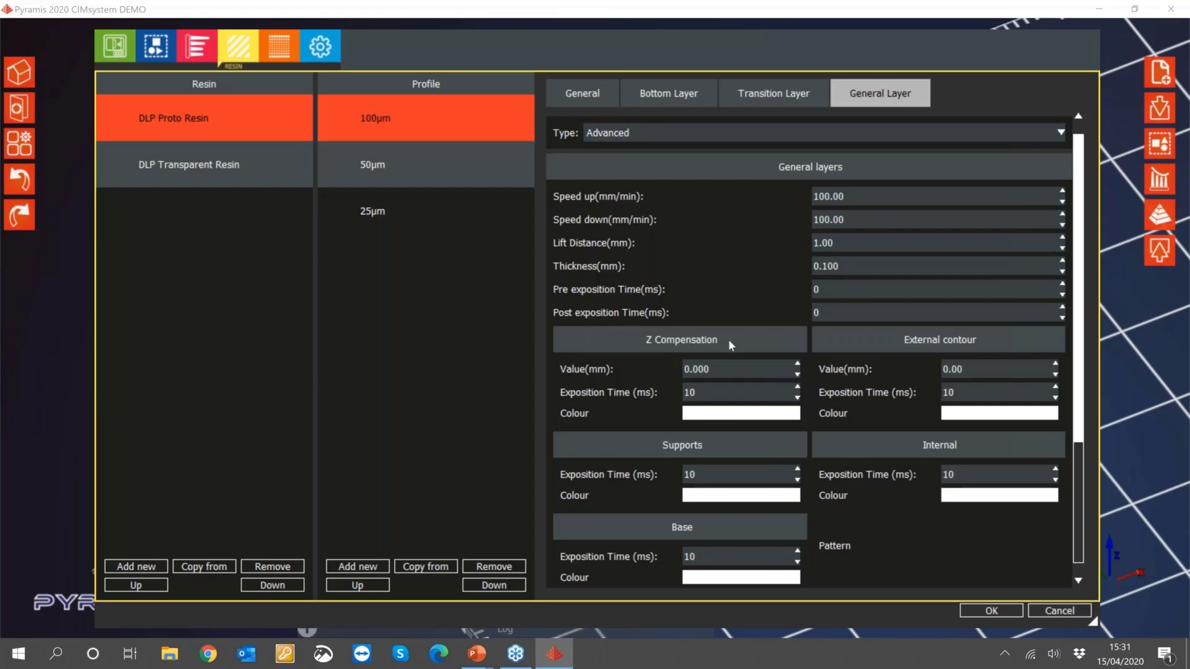
scroll(666, 404, down, 1)
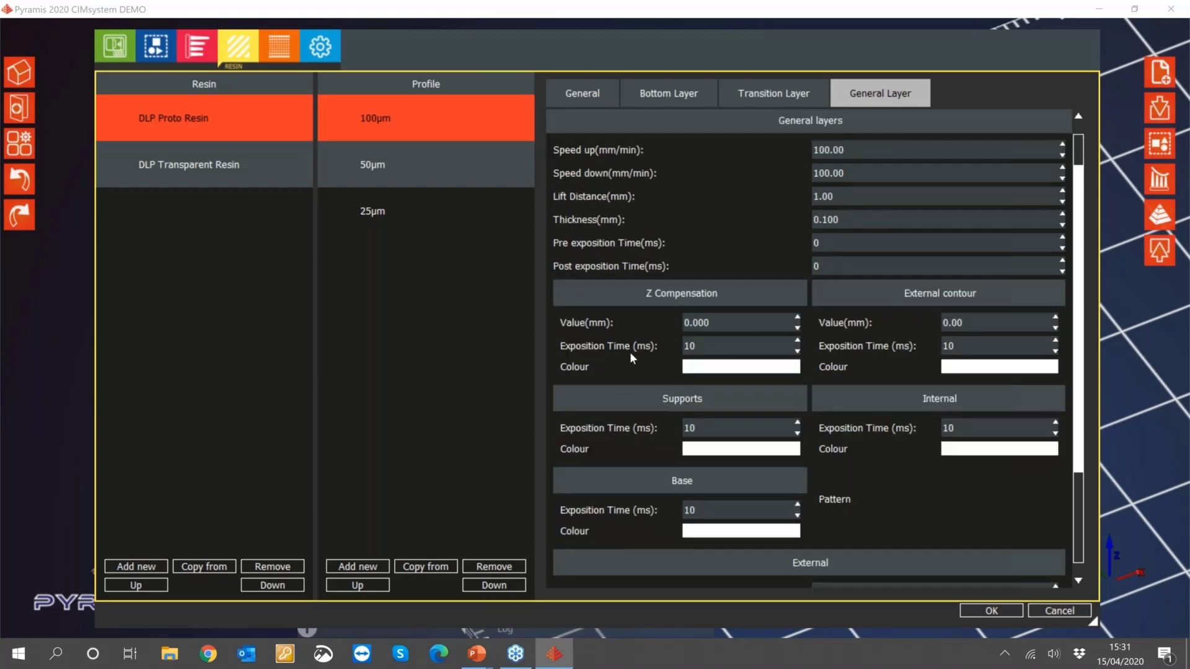
scroll(713, 371, up, 1)
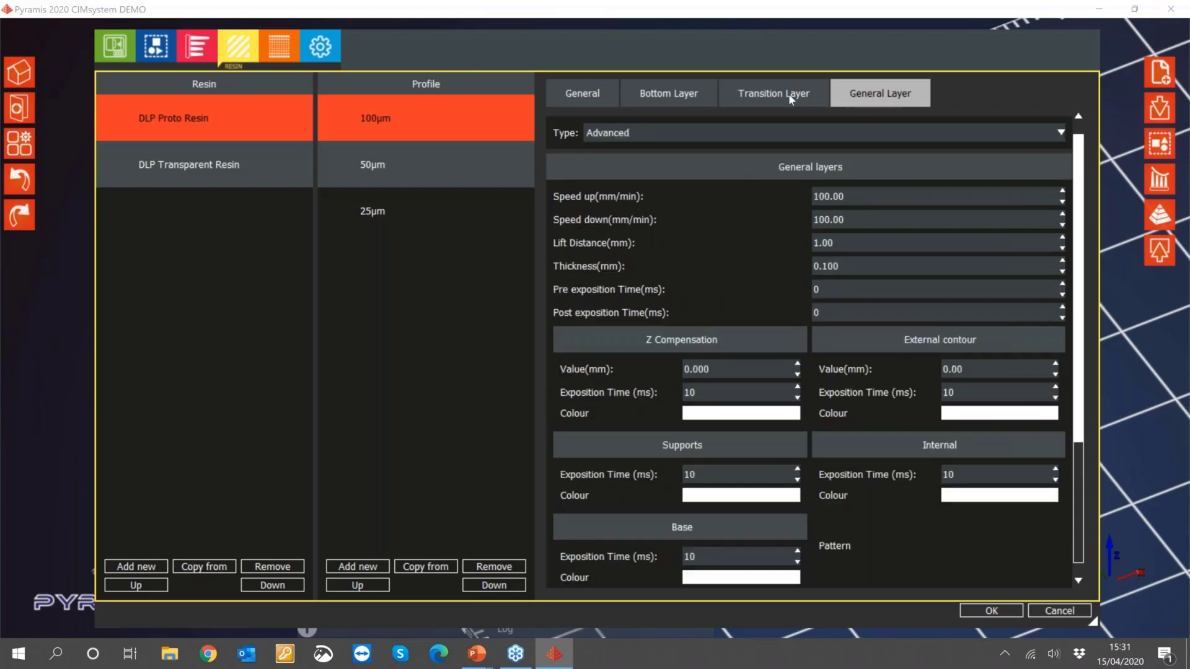
click(755, 132)
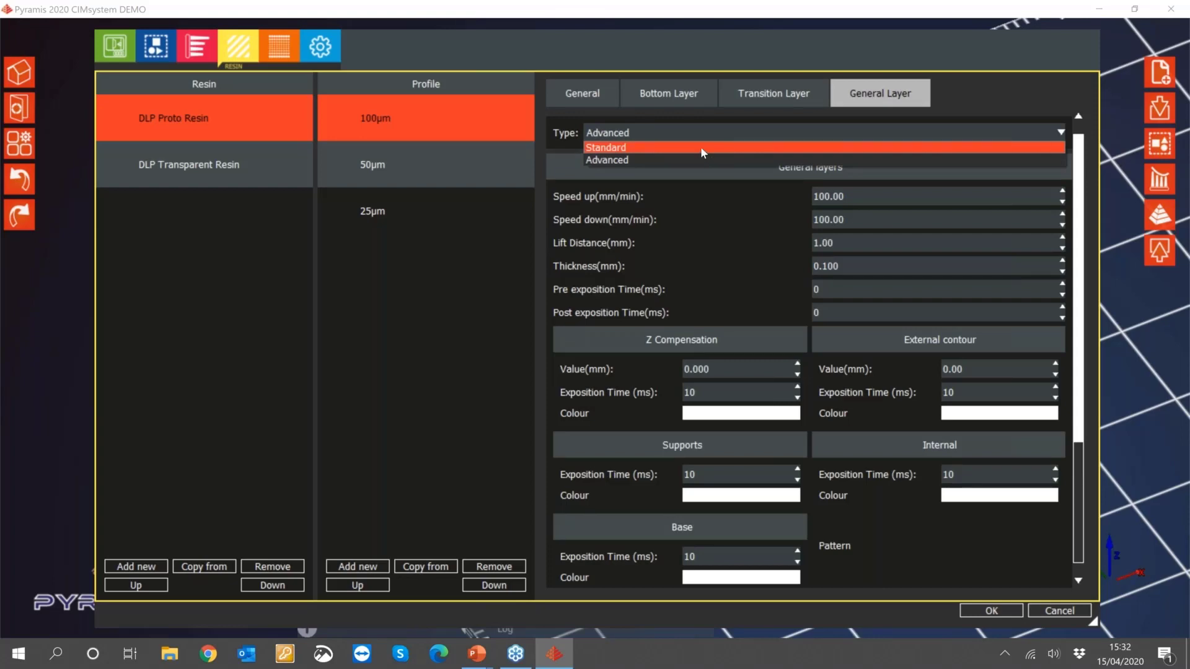
click(700, 147)
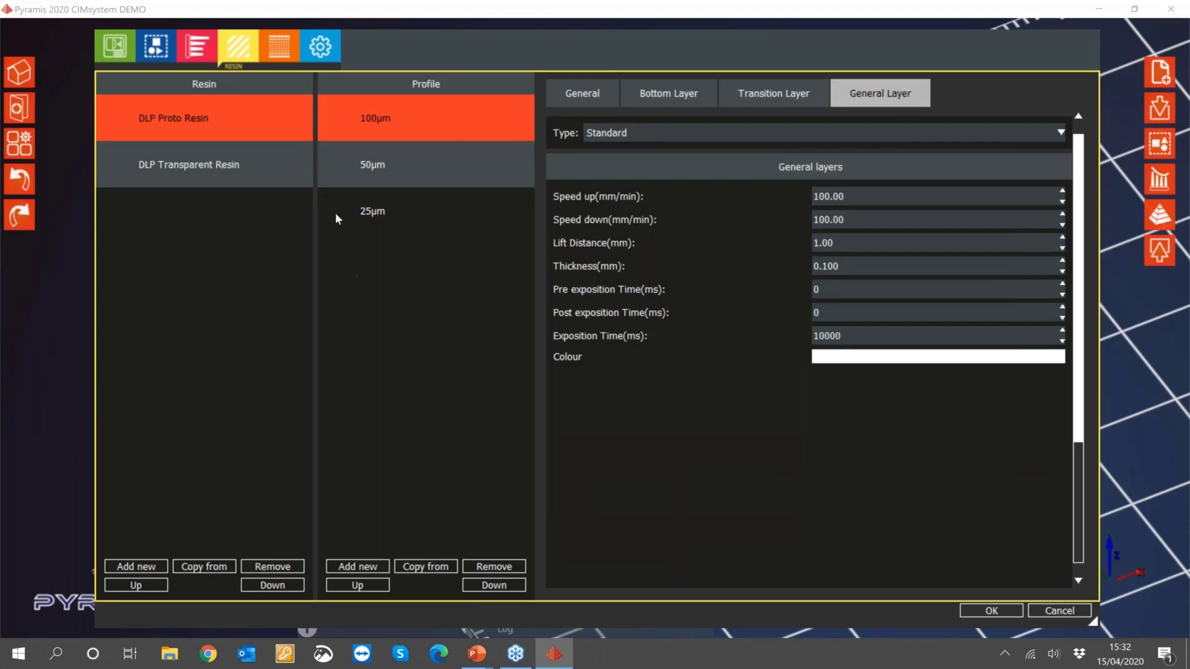
- Open the hatching settings and review the layer height and number of offsetted support contours of Laser Hatching 1
click(280, 49)
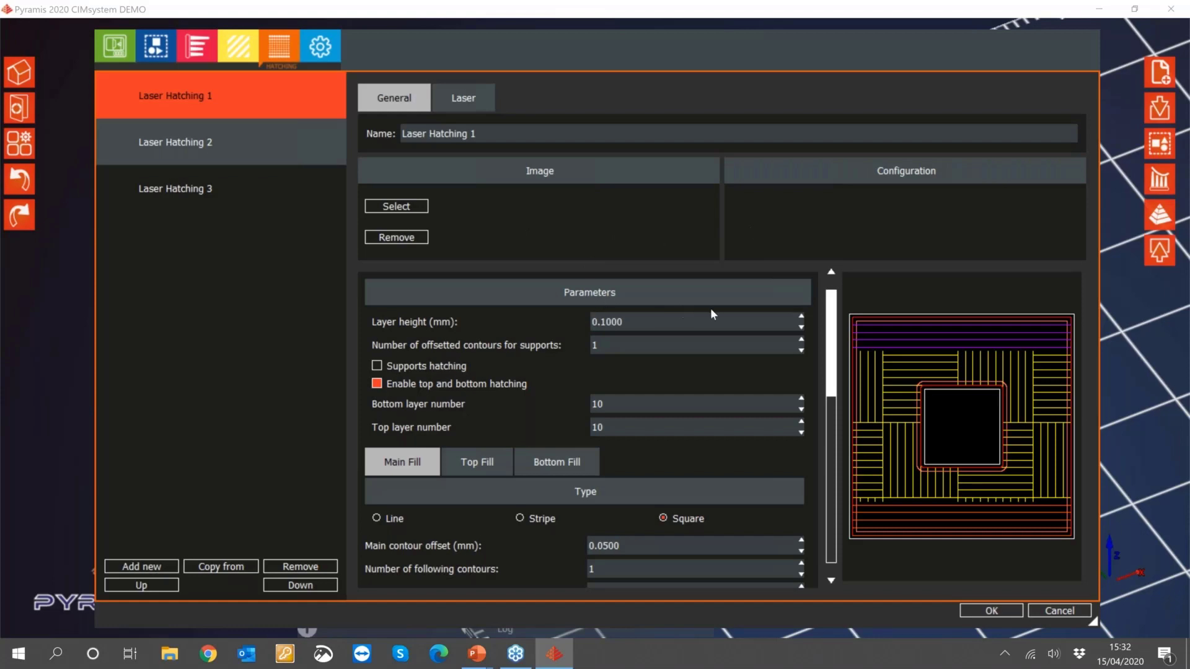
scroll(694, 314, down, 1)
scroll(664, 314, up, 1)
drag(606, 321, 649, 348)
click(595, 345)
scroll(524, 382, down, 1)
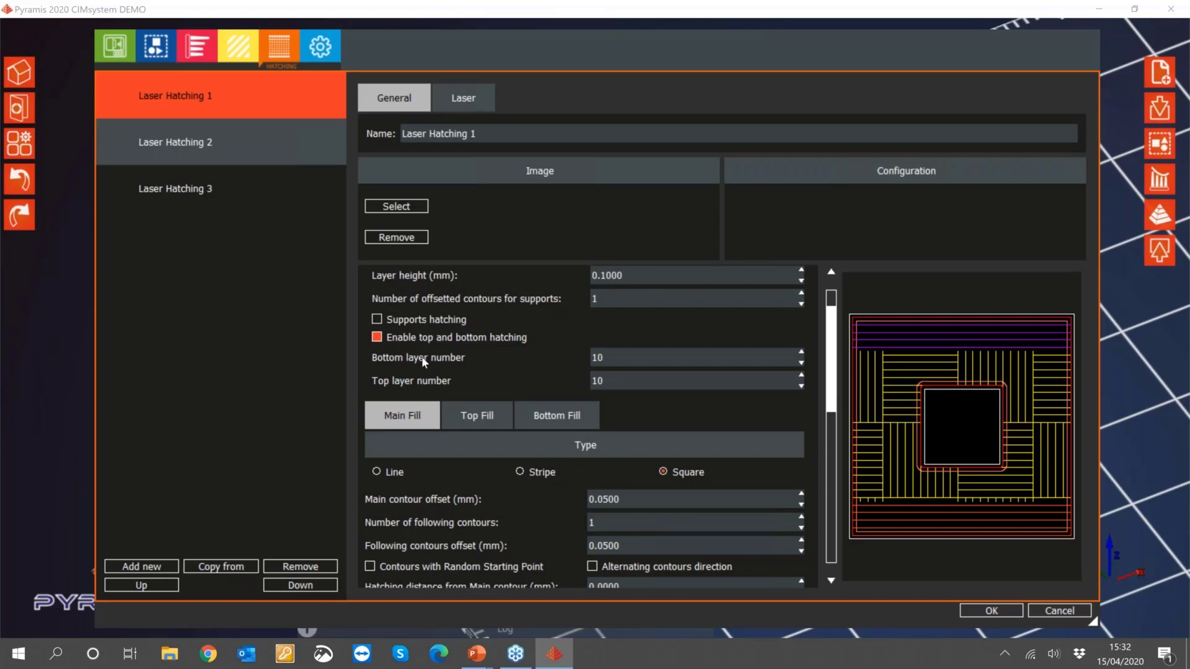
- Check the bottom and top layer numbers of Laser Hatching 1
double_click(612, 358)
key(Tab)
click(612, 359)
scroll(524, 459, down, 1)
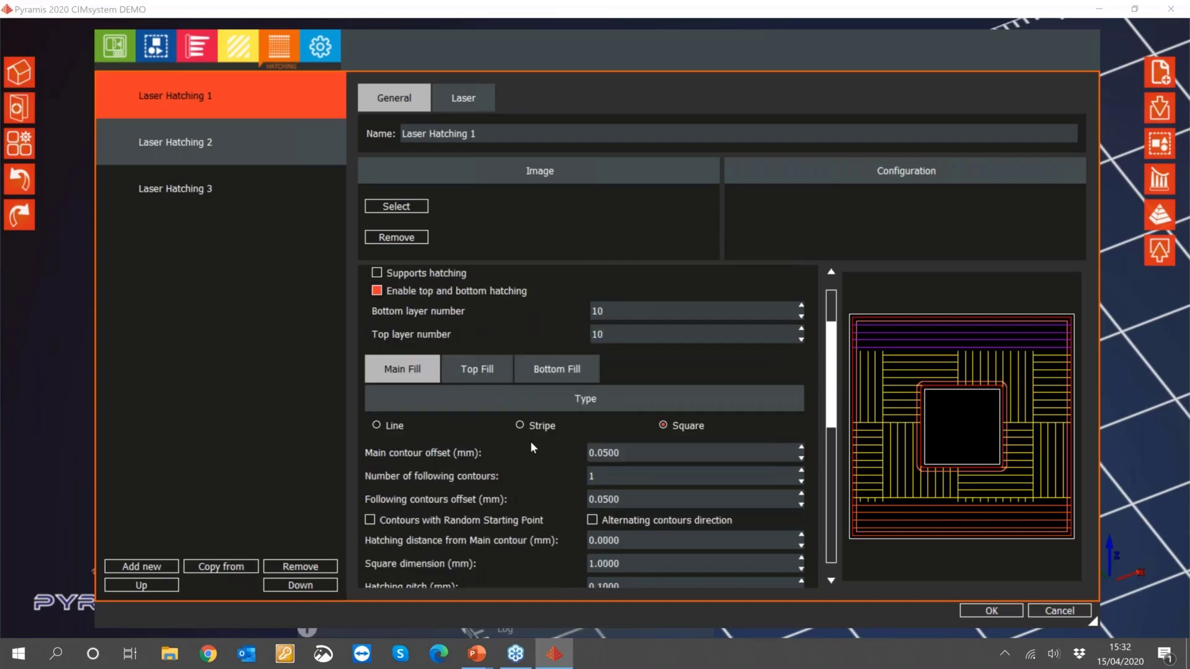
- Compare the Stripe and Line types of the Main Fill in the hatching preview, and return it to Square
scroll(531, 441, down, 2)
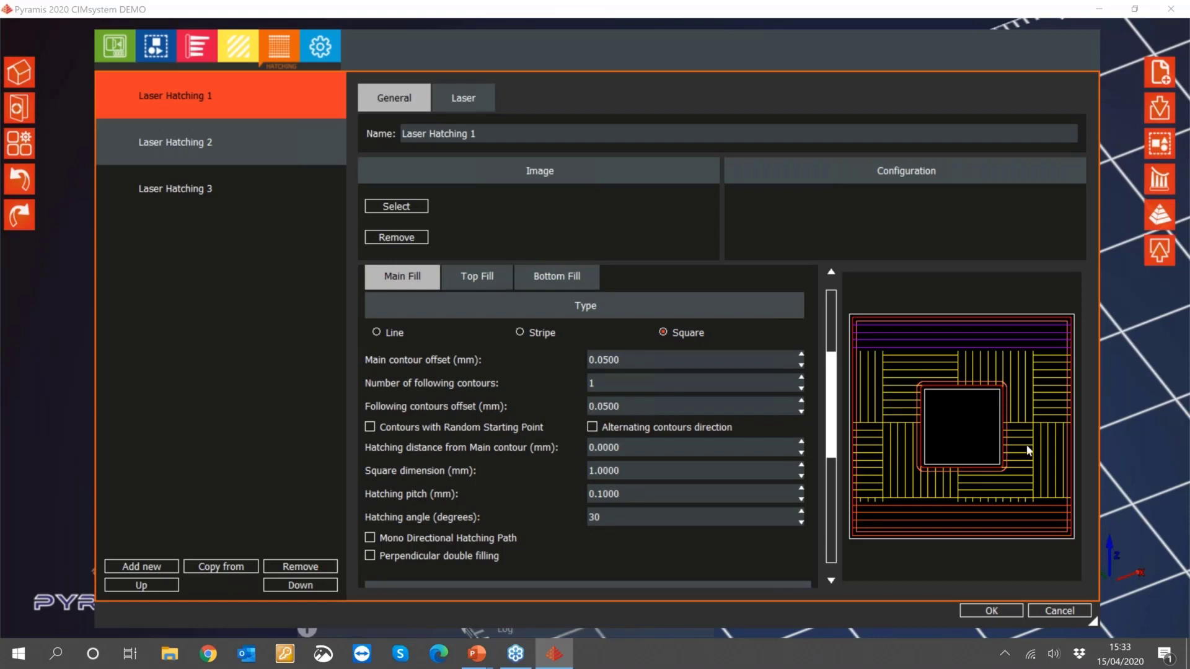
click(526, 329)
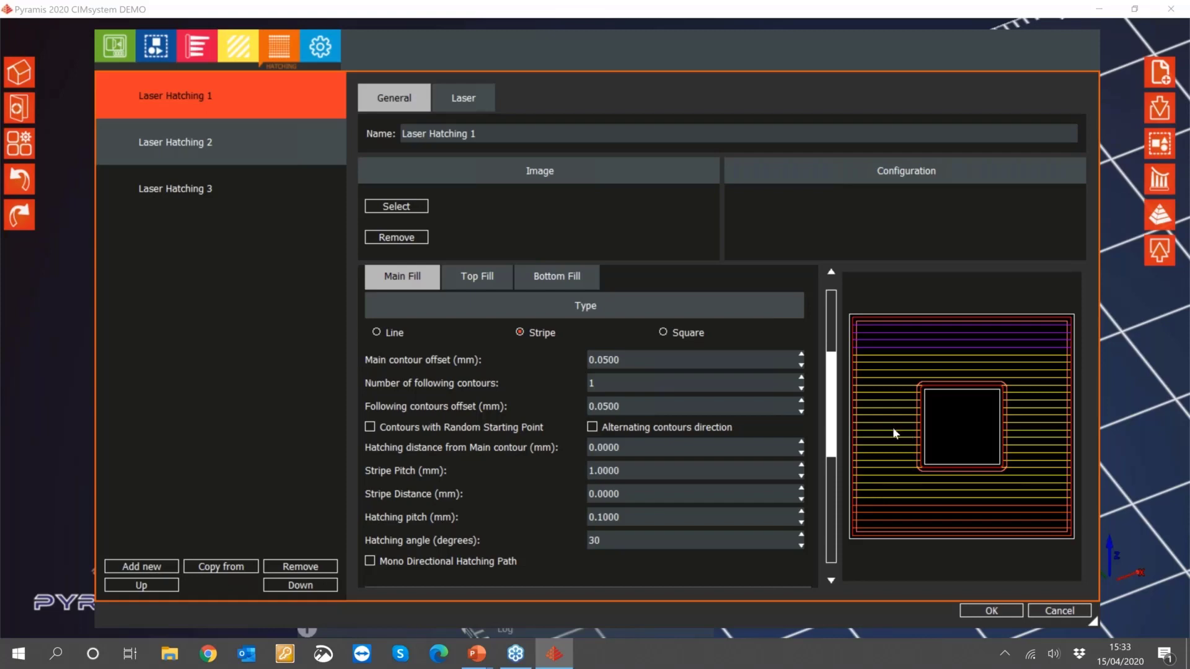
click(389, 332)
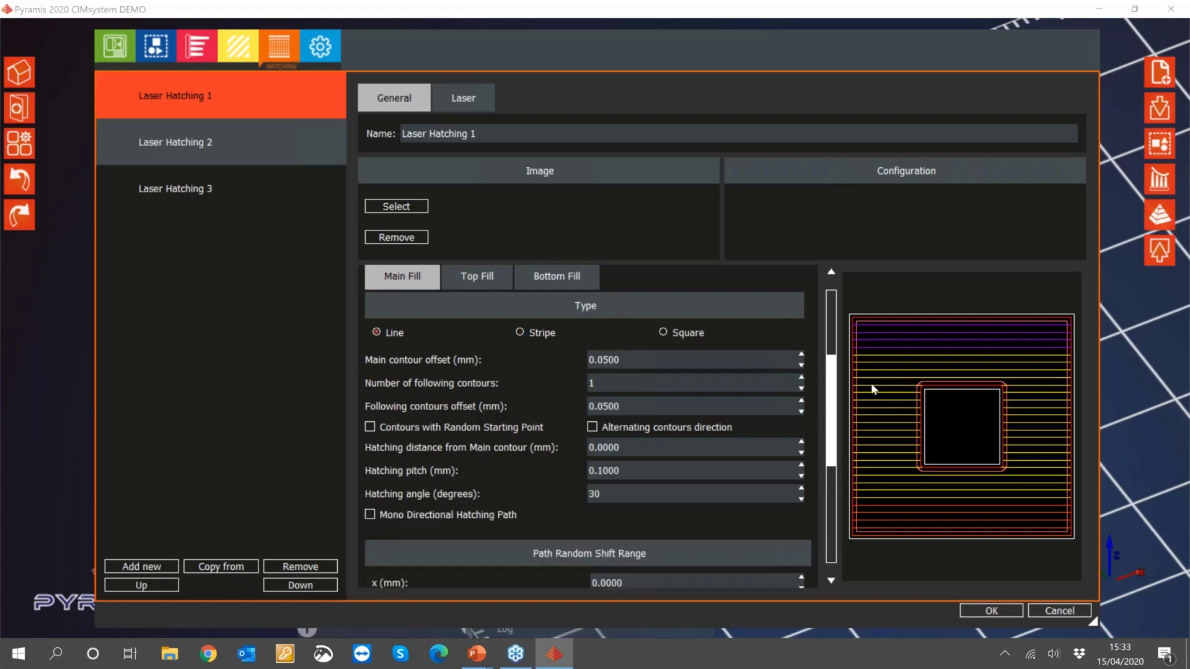
click(675, 332)
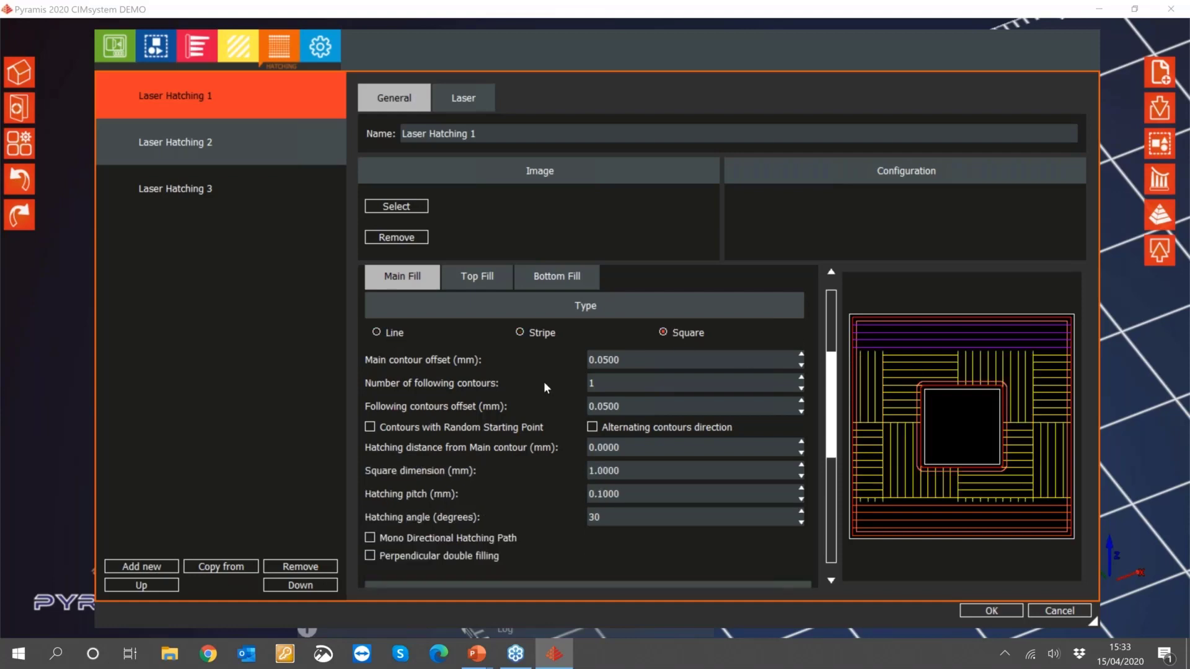
- Compare the Top Fill, Bottom Fill and Main Fill parameters of Laser Hatching 1
click(478, 280)
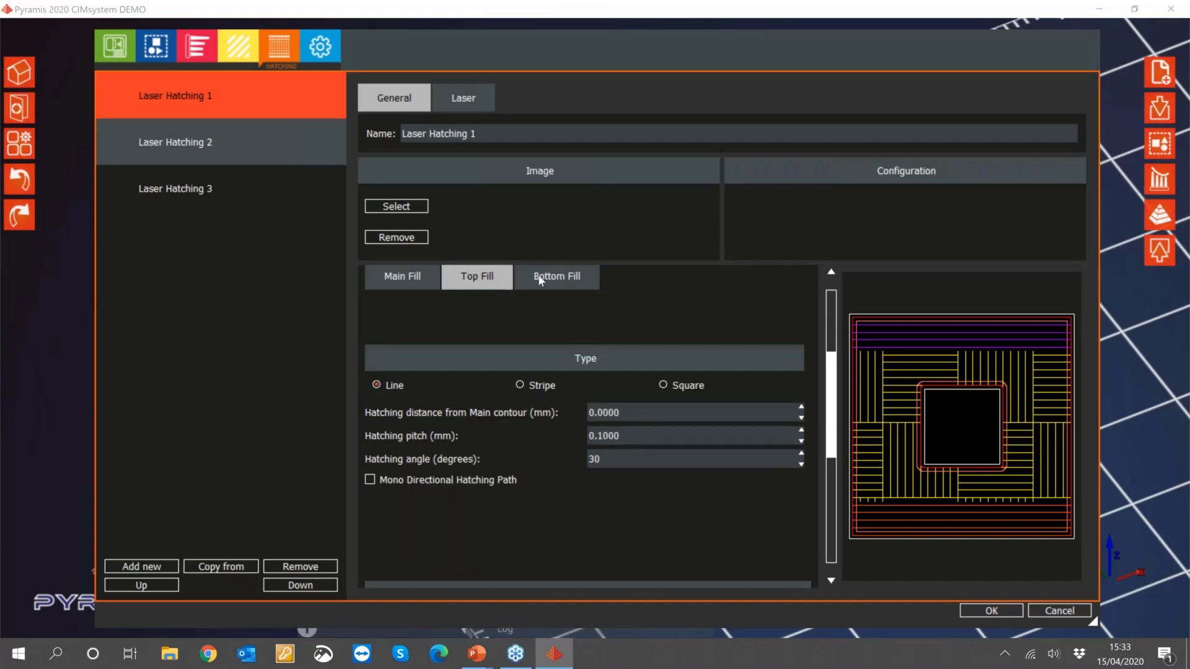
click(540, 280)
click(479, 284)
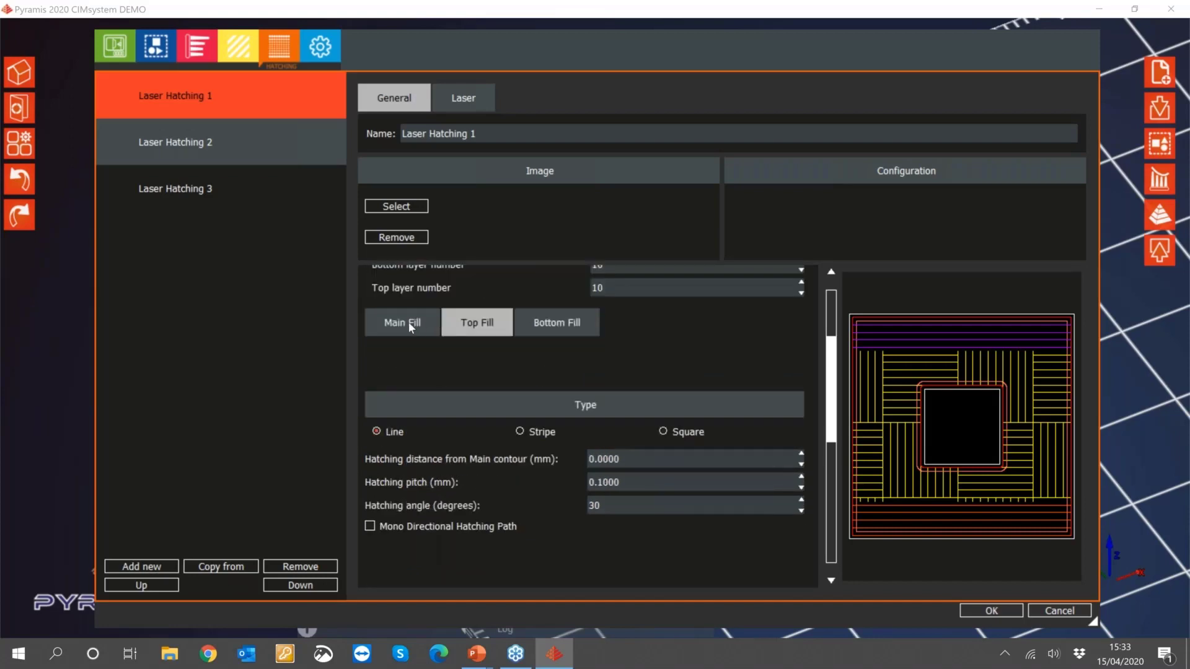
click(408, 321)
click(478, 322)
click(562, 321)
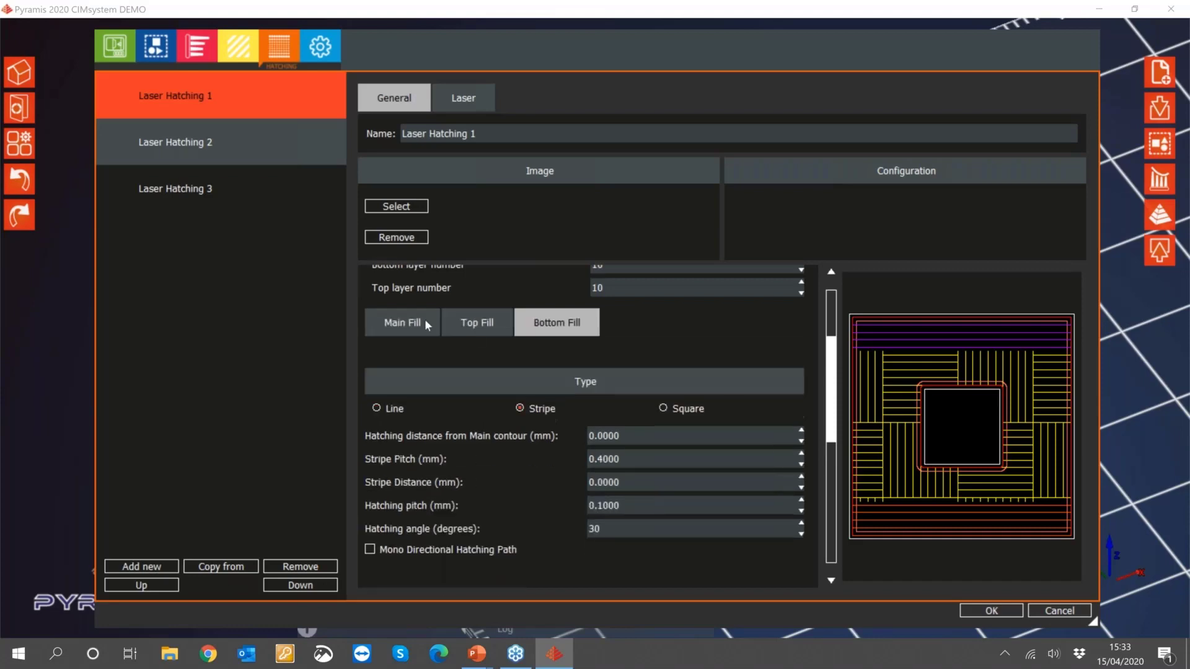
click(422, 322)
- Review the Main Fill contour and hatching values and the x and y Path Random Shift Range
scroll(553, 384, down, 3)
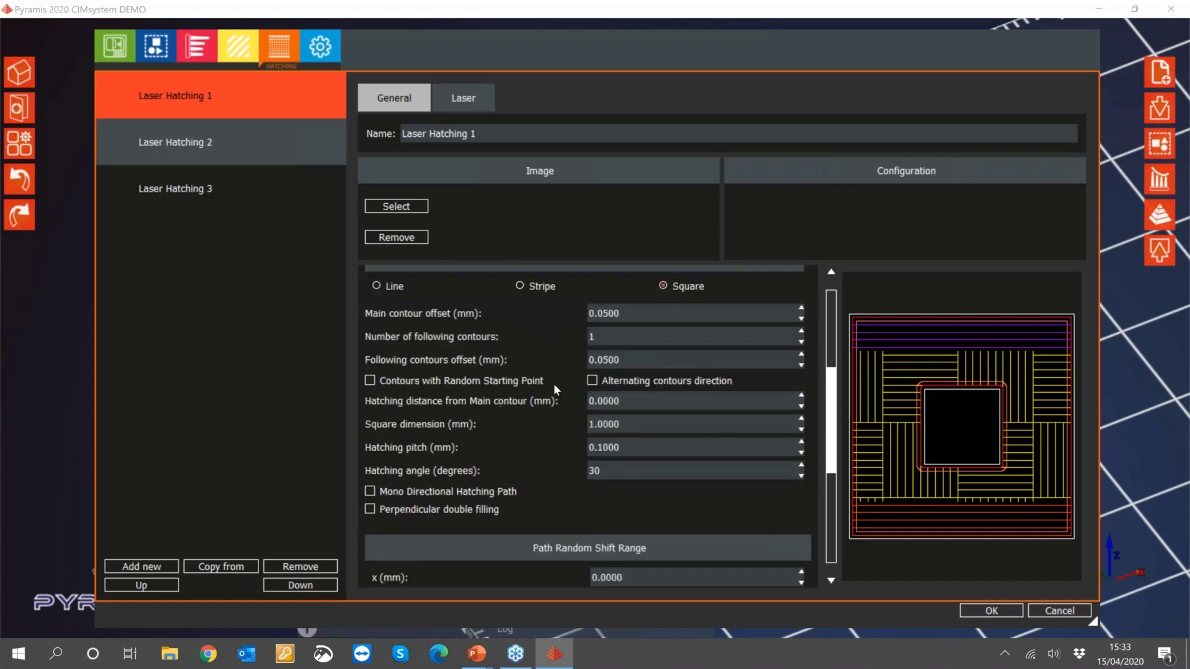
scroll(582, 438, down, 1)
drag(651, 484, 577, 489)
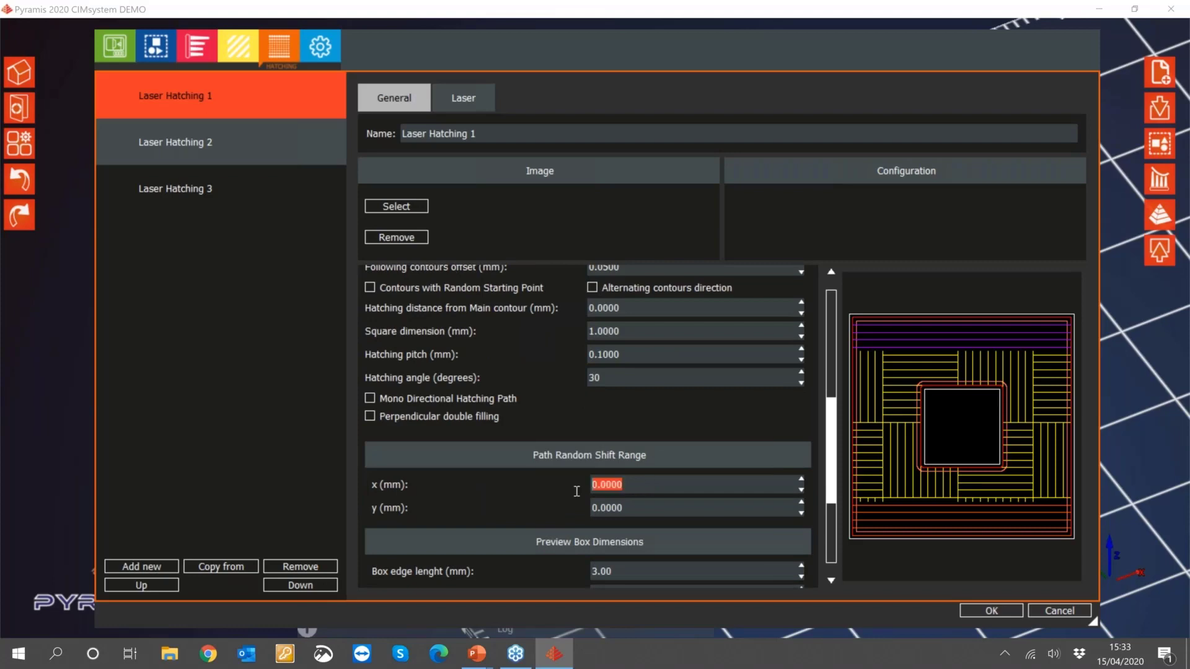
drag(655, 508, 578, 511)
click(653, 479)
- Check the Preview Box Dimensions of Laser Hatching 1 and turn on Gas flow
scroll(545, 424, down, 1)
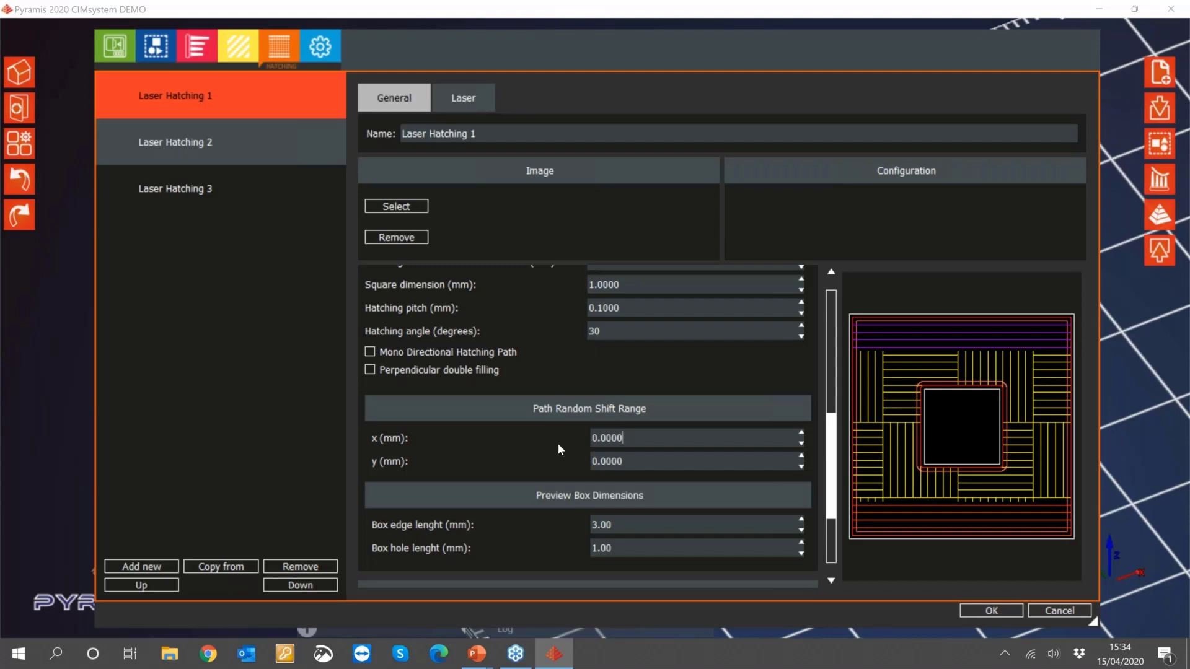
scroll(566, 377, down, 2)
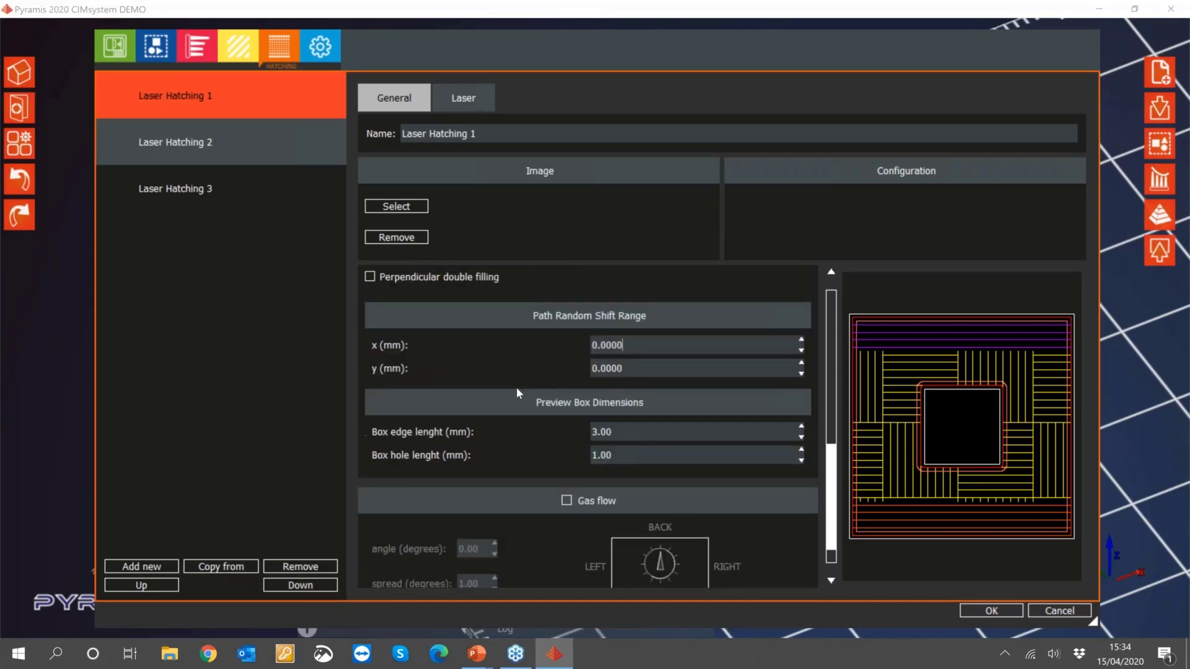
scroll(518, 392, down, 1)
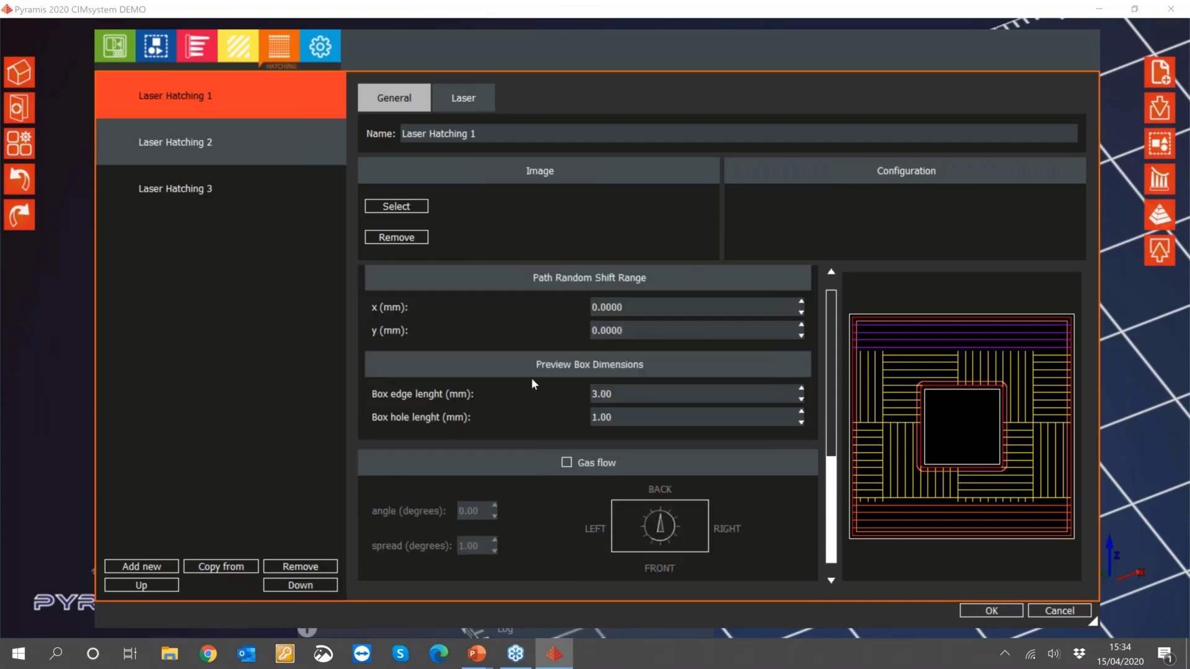
click(633, 394)
click(566, 463)
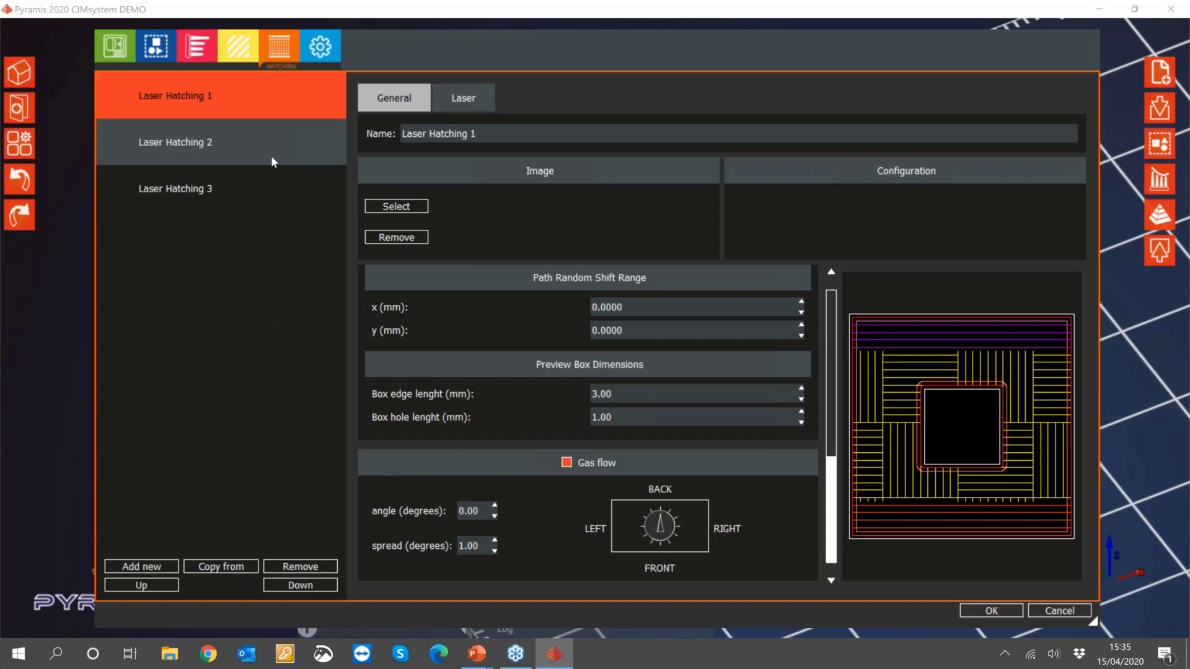
- View the general program settings, and close the configuration from the machine settings, discarding all modifications
click(324, 50)
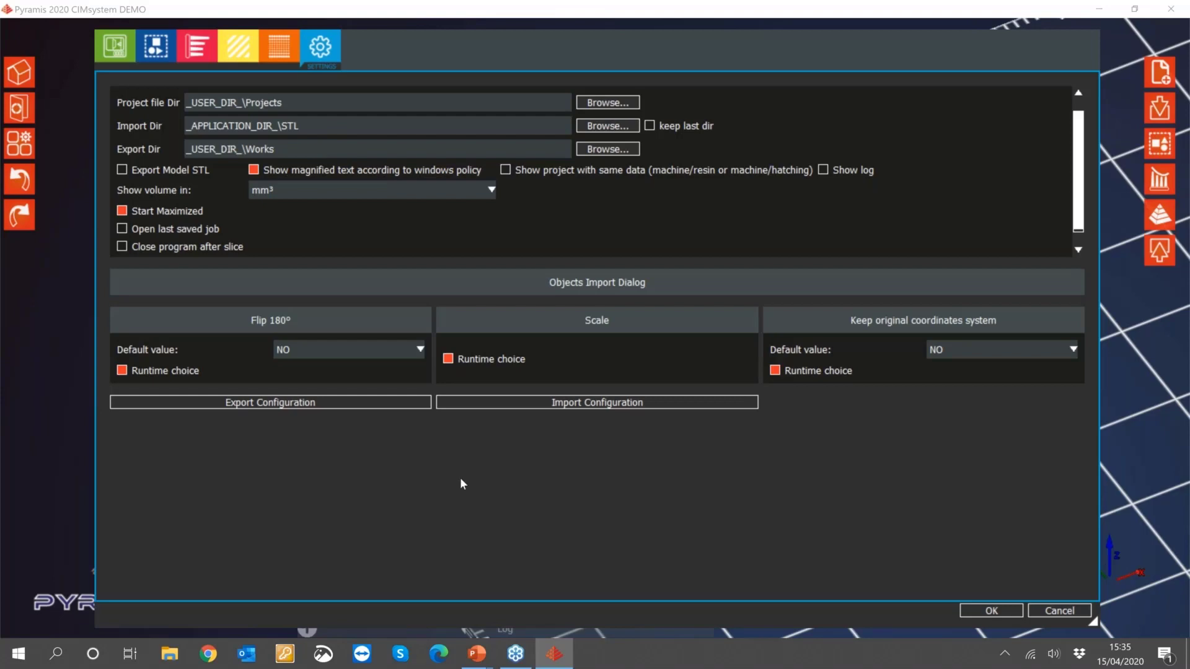
click(121, 53)
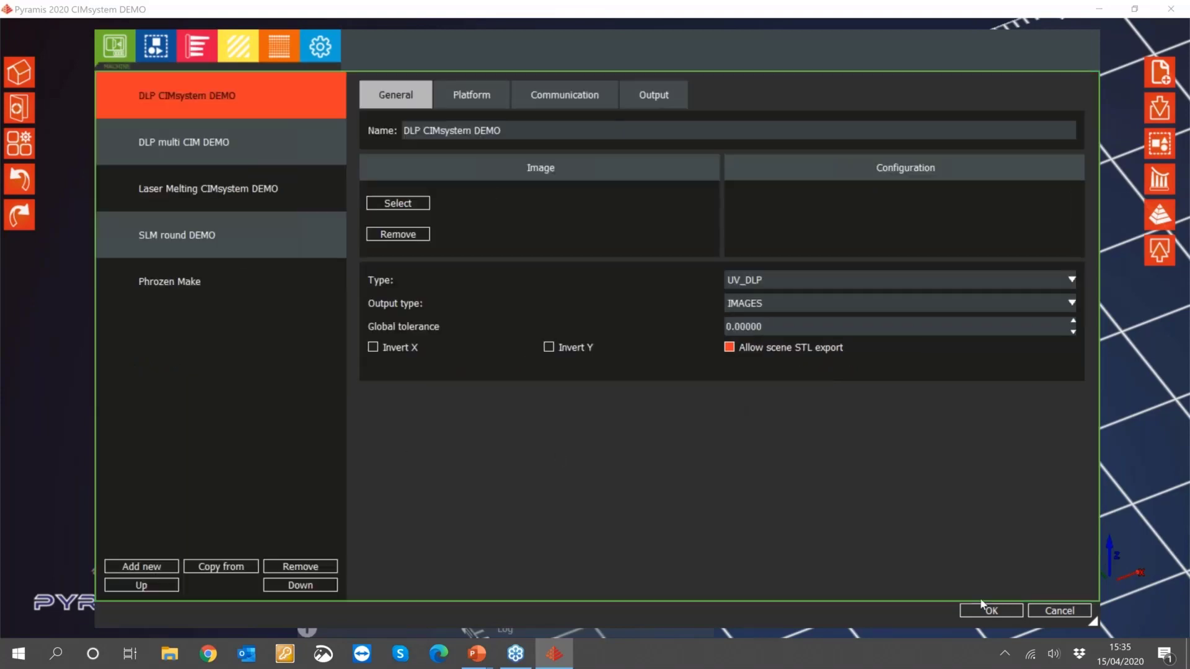
click(1059, 611)
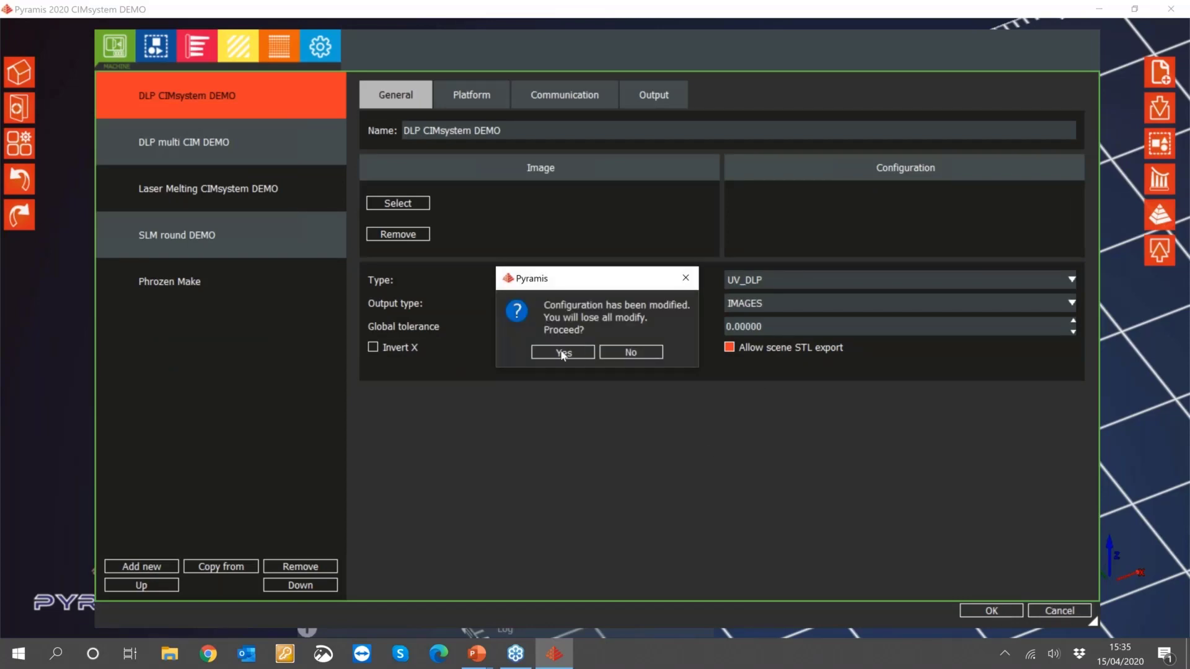
click(562, 353)
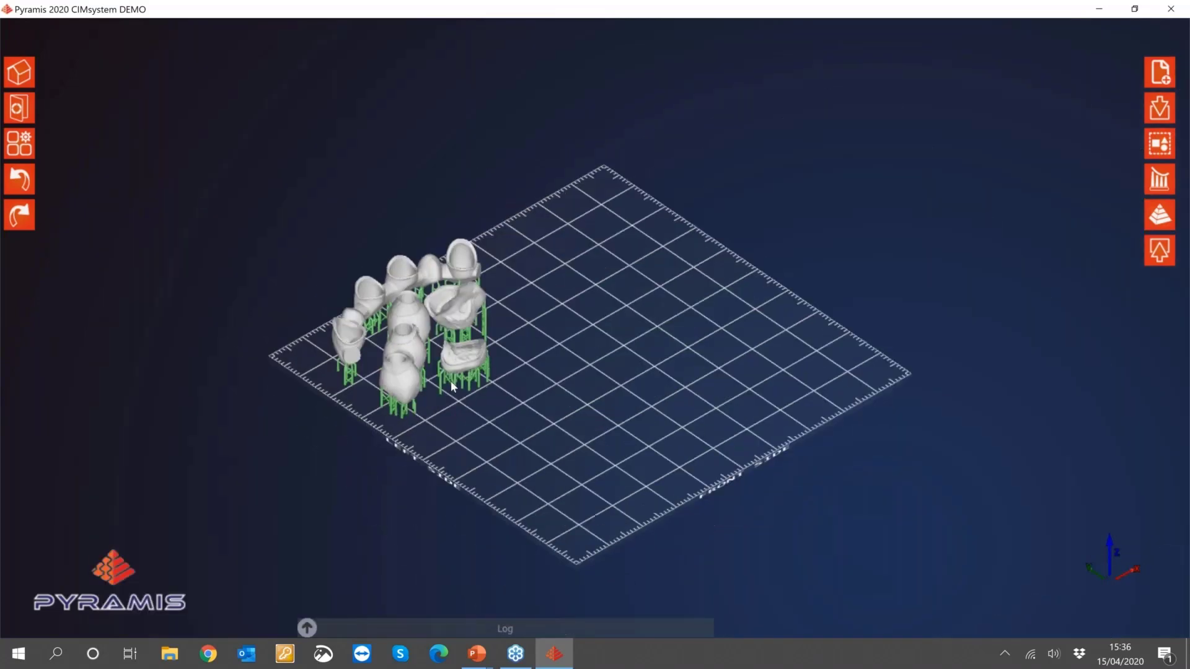
scroll(437, 396, up, 3)
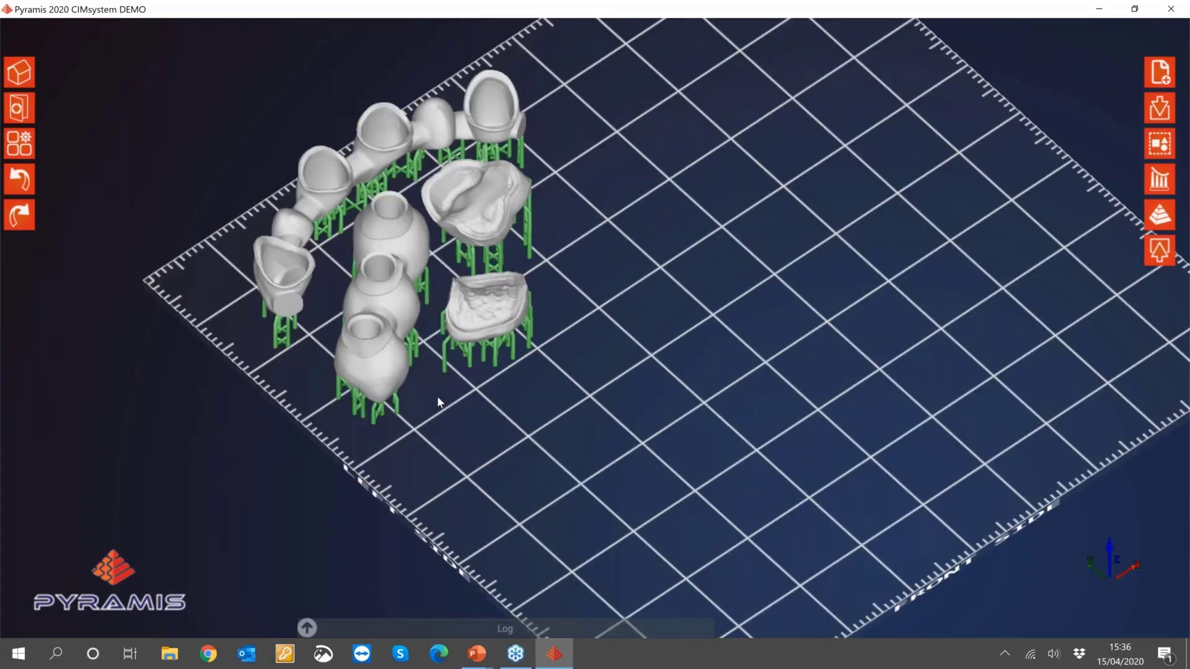
scroll(437, 397, down, 3)
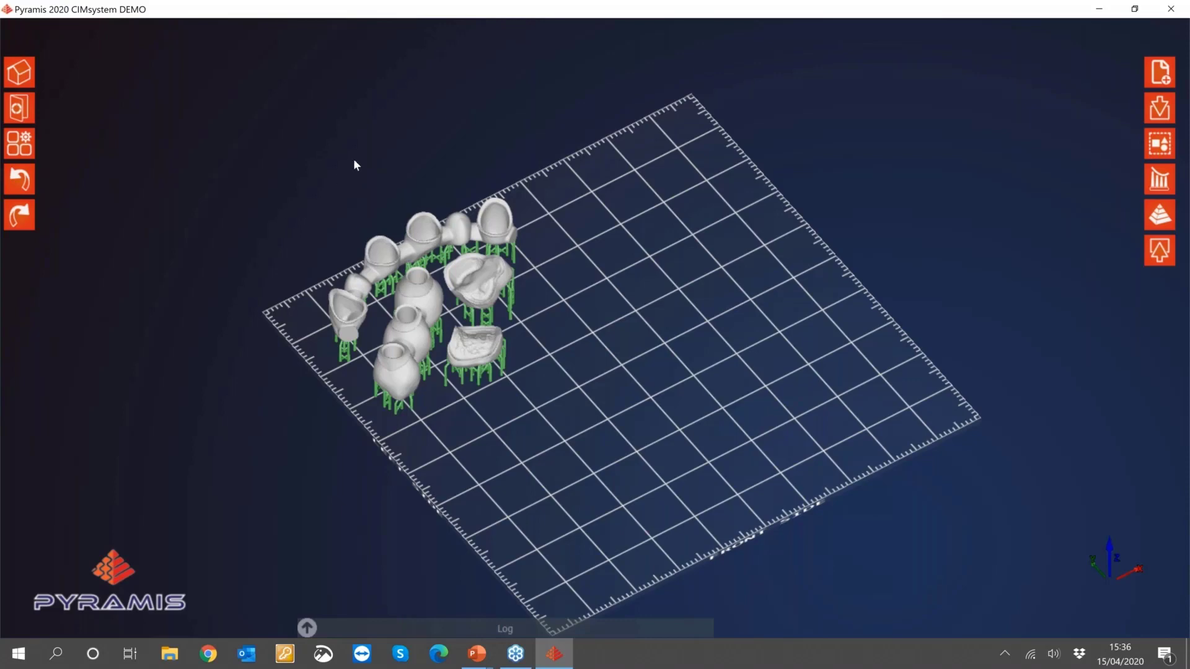
scroll(370, 156, down, 2)
scroll(289, 206, up, 3)
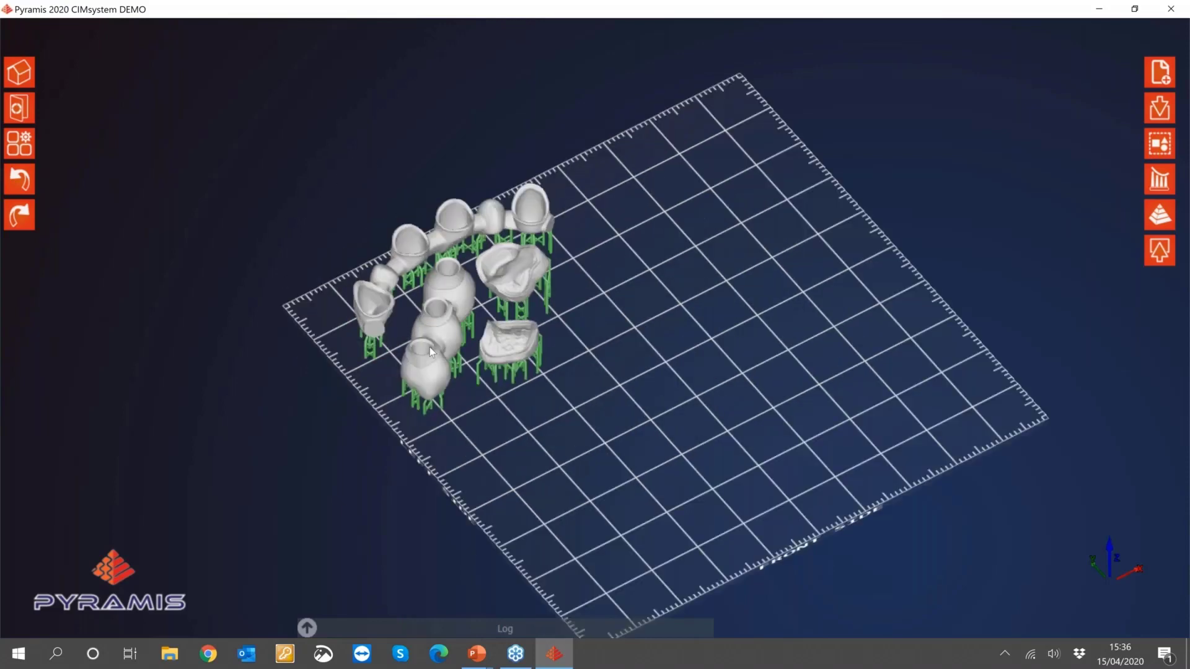
scroll(443, 393, up, 2)
scroll(369, 373, down, 2)
scroll(443, 410, up, 2)
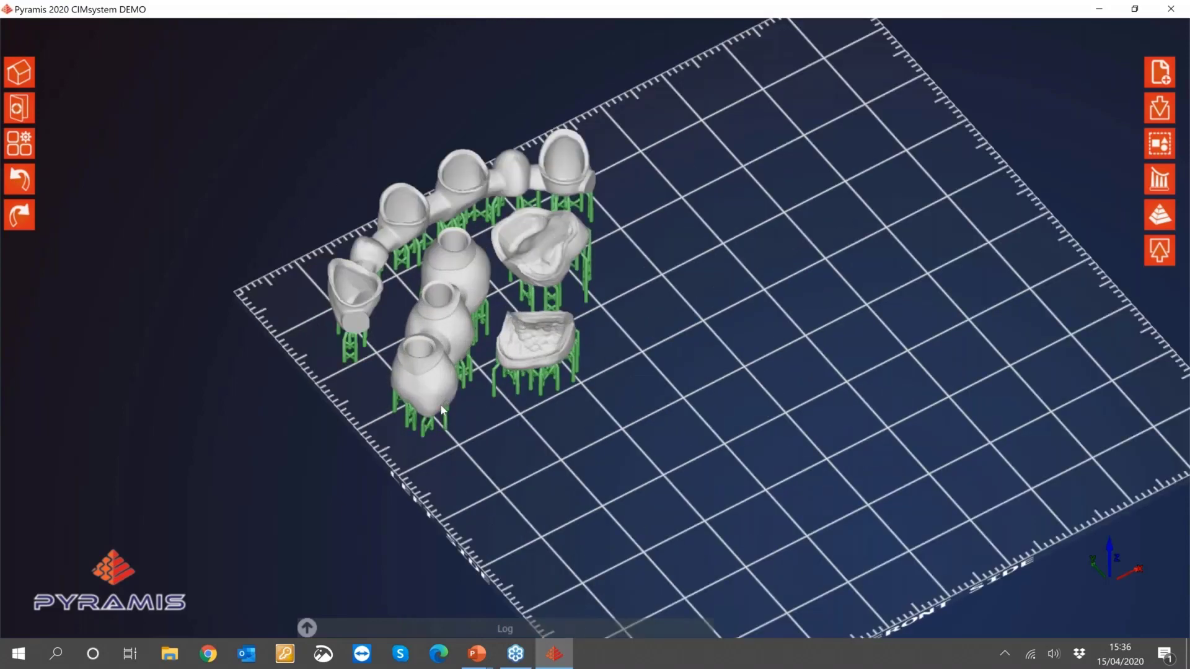
scroll(443, 410, down, 2)
scroll(426, 401, up, 2)
scroll(438, 408, down, 2)
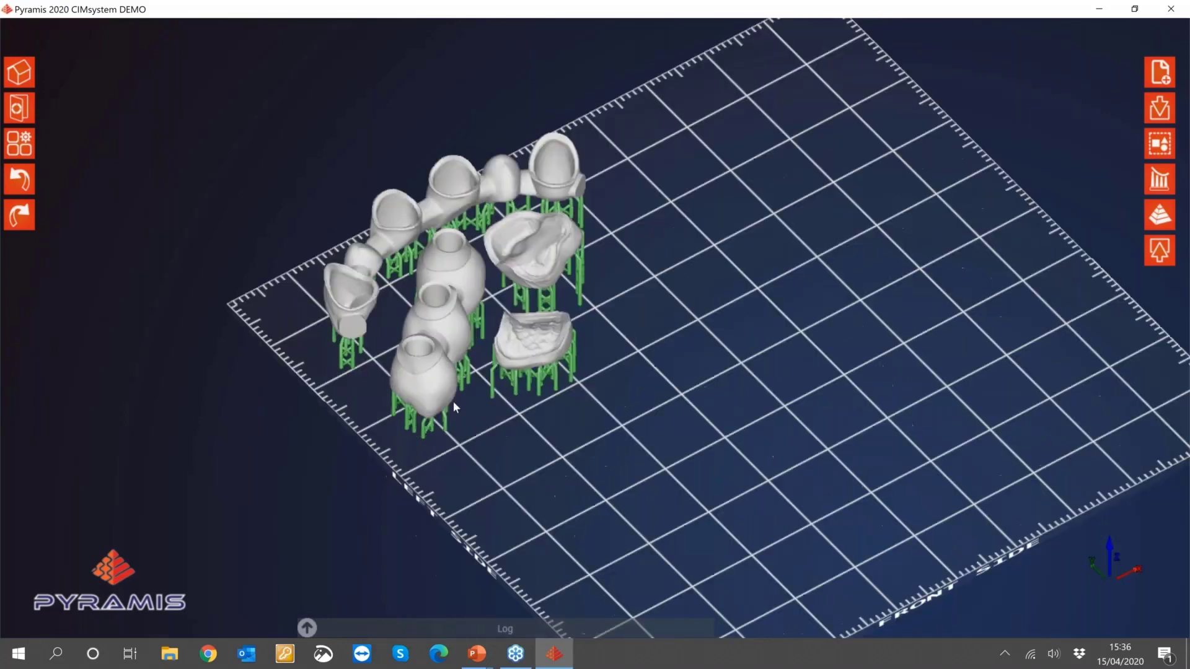
right_drag(452, 400, 612, 136)
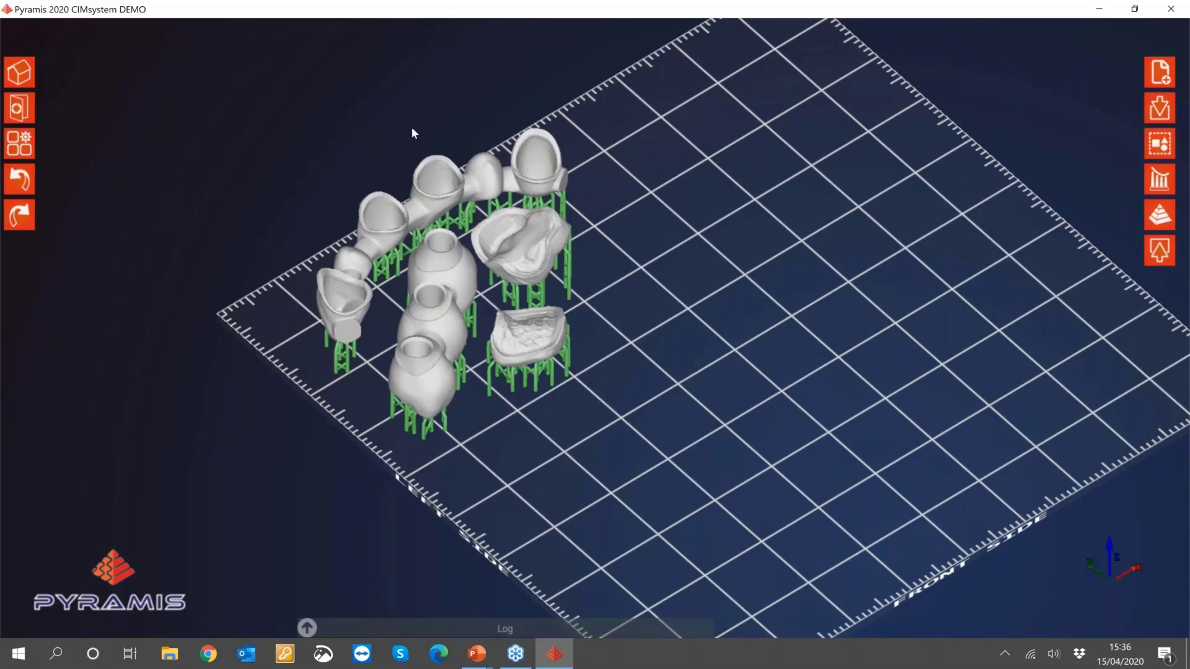
right_drag(413, 133, 306, 177)
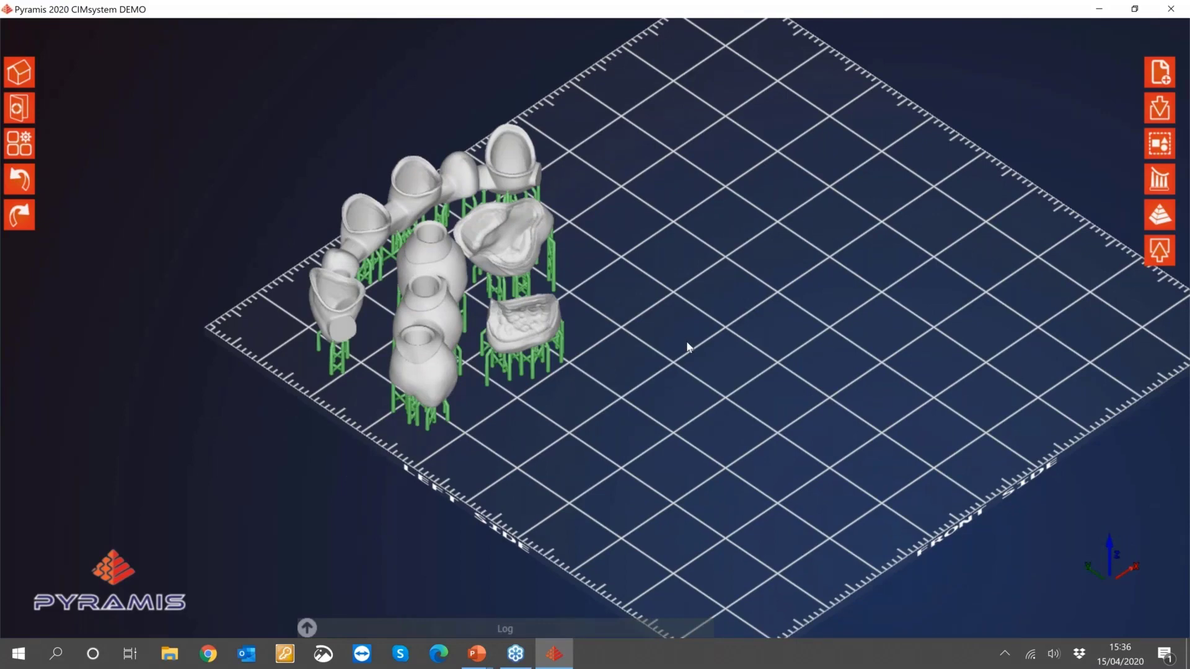
- Export the dental models together with their supports as an STL file and dismiss the completion notice
click(1160, 252)
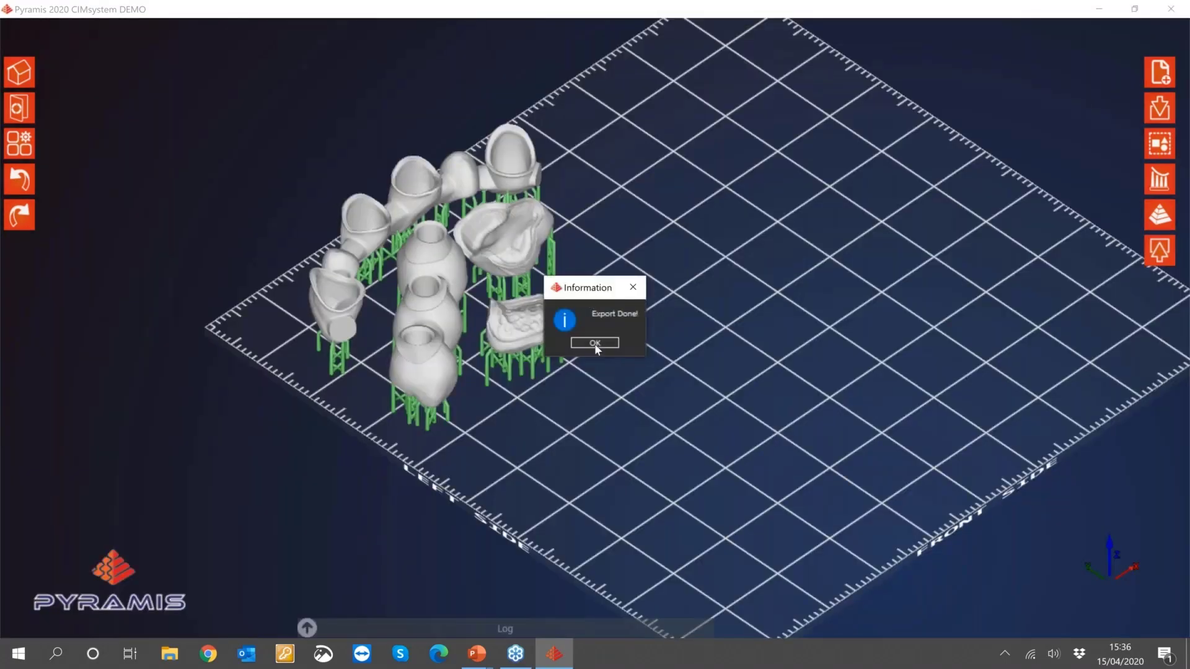
click(594, 344)
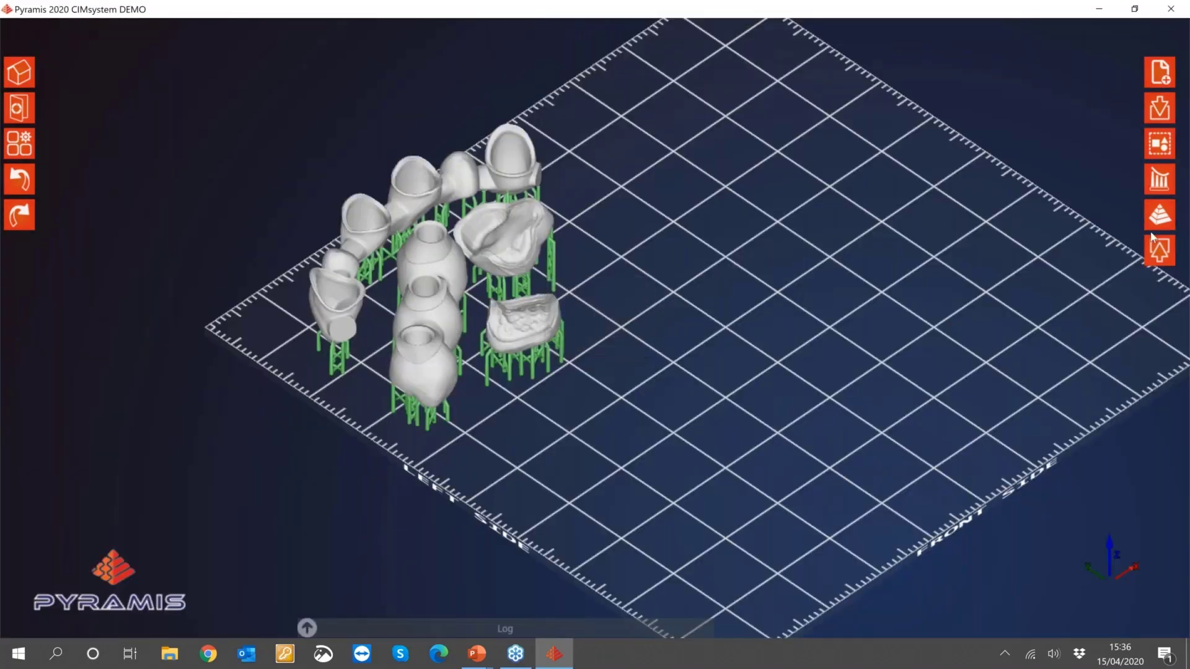
- Open the slicing output folder, inspect the exported 20200415_144328.stl in 3D Builder, and return to the build plate
click(1153, 224)
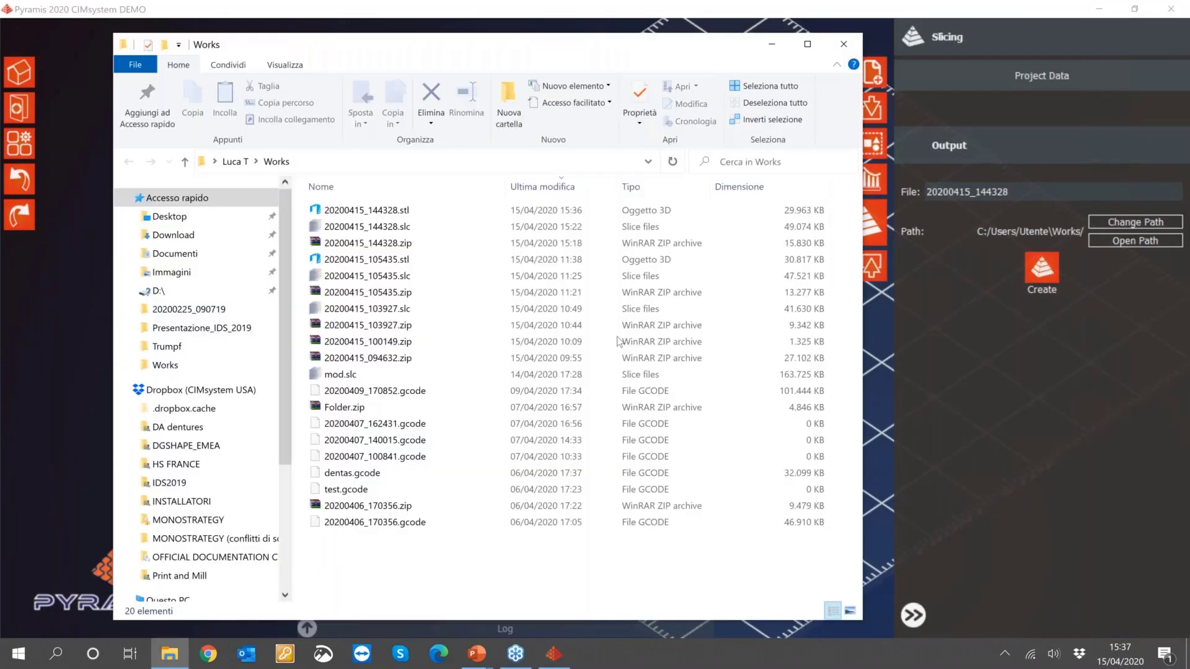
click(395, 214)
double_click(395, 214)
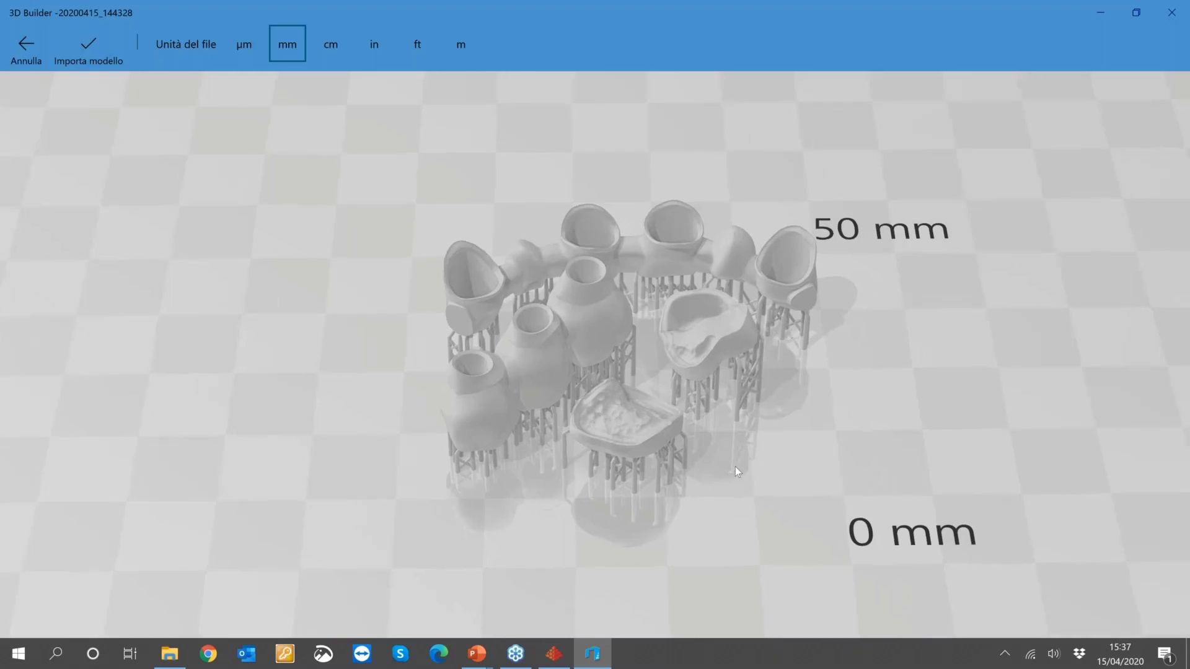
click(1171, 14)
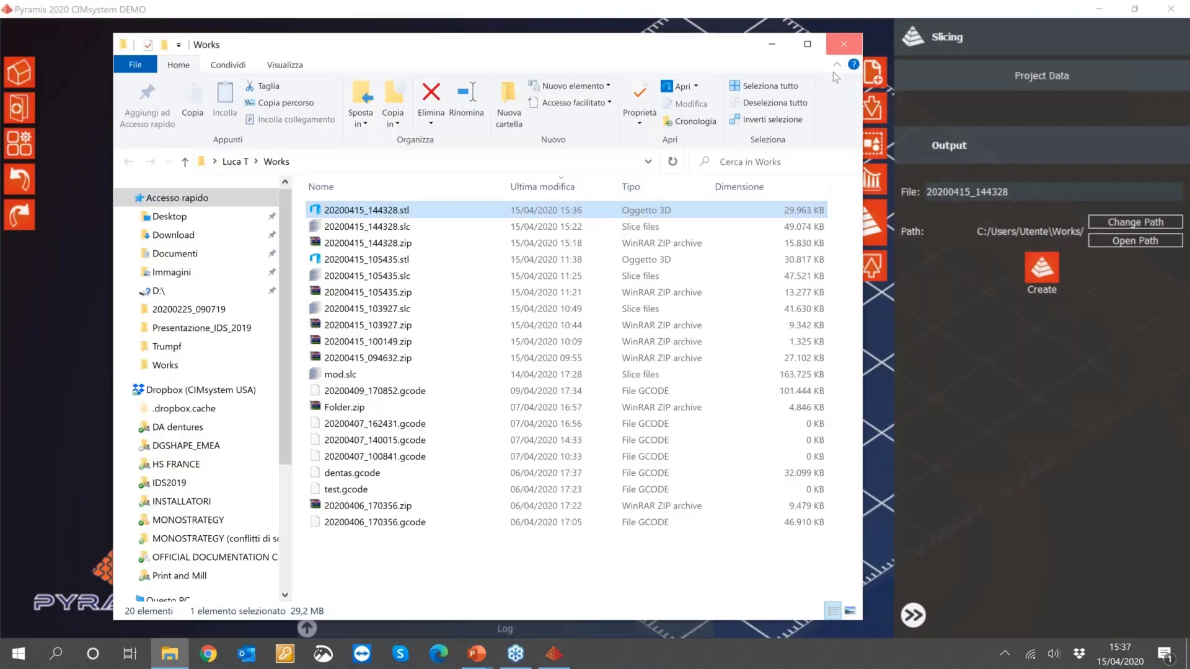
click(843, 44)
click(913, 616)
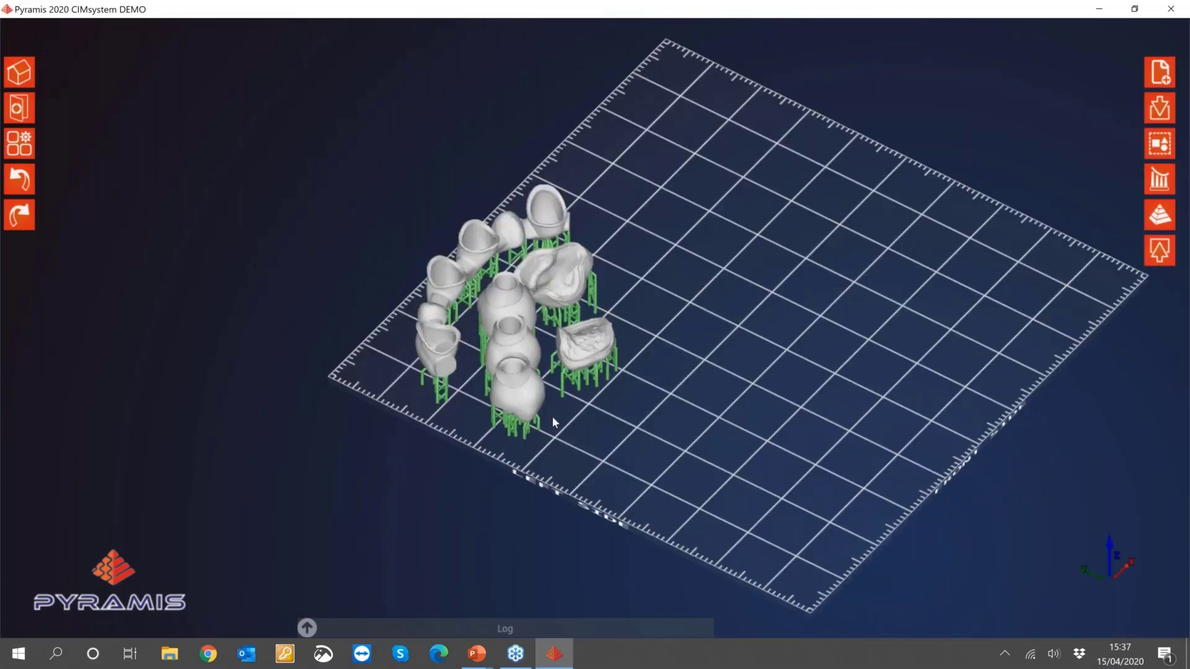
- Switch to the running PowerPoint slide show with the "Pyramis – Basic workflow overview" slide
scroll(552, 417, up, 4)
scroll(558, 414, down, 3)
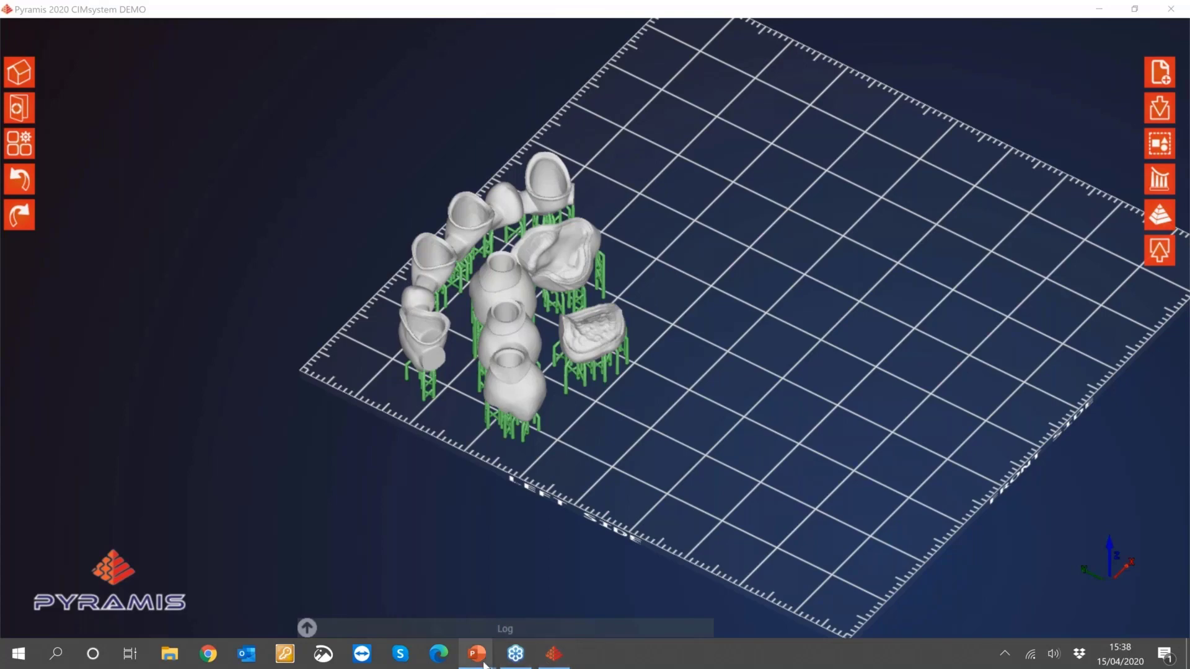
mouse_move(484, 663)
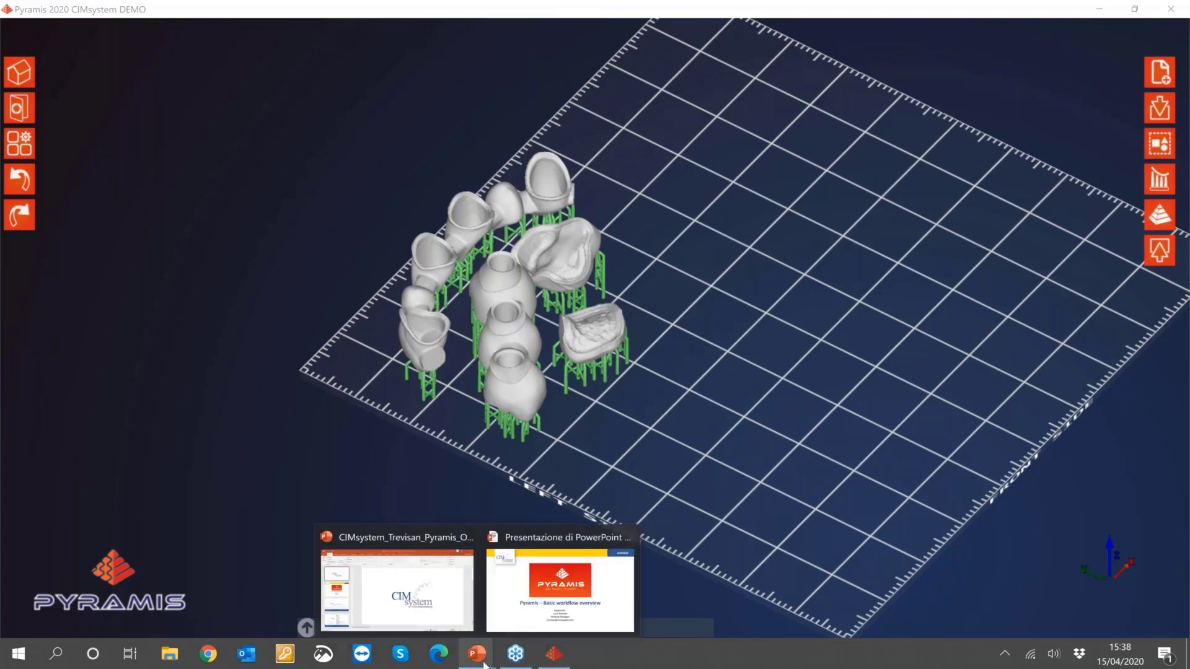
click(517, 630)
click(449, 518)
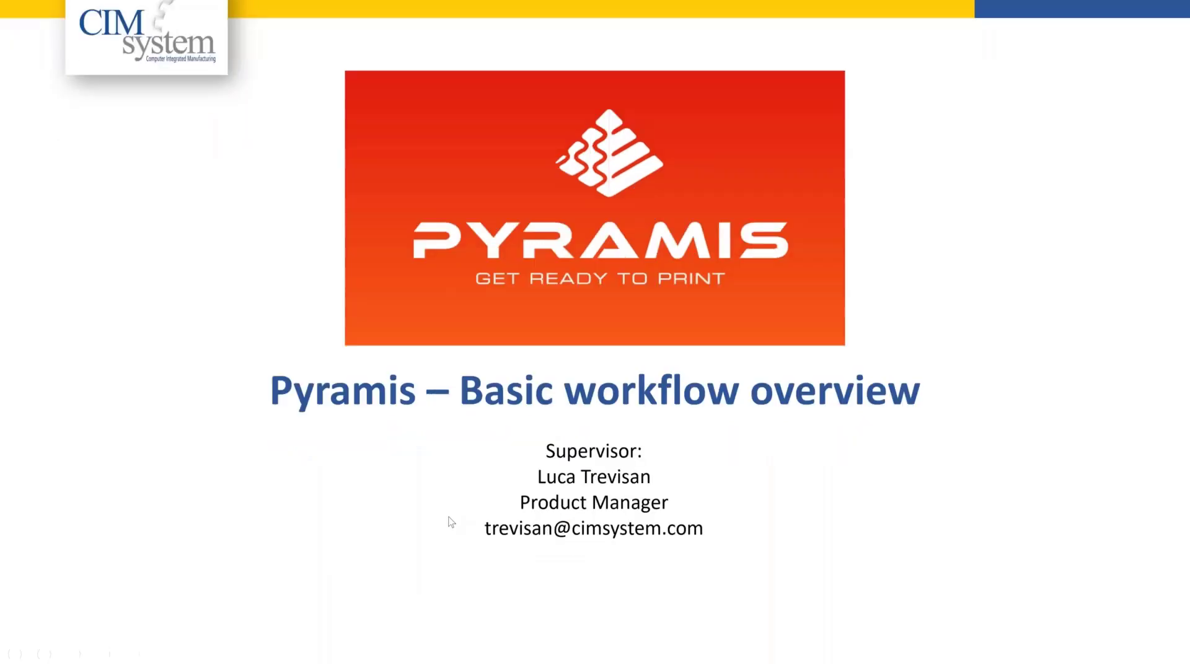